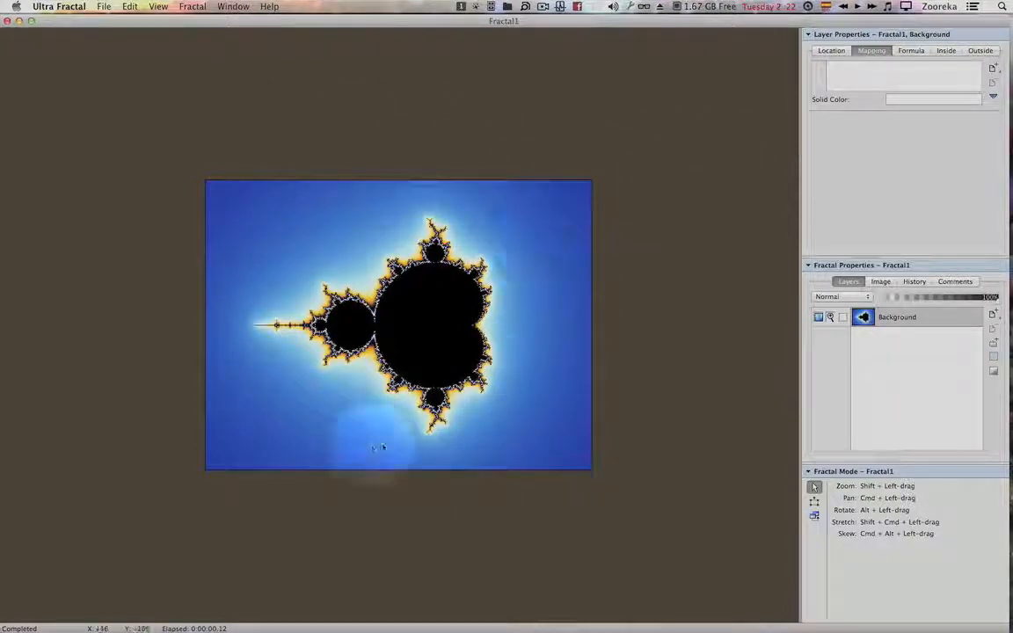
Turn on maintaining the width/height ratio and set the fractal image width to 1000 pixels.
mouse_move(823, 331)
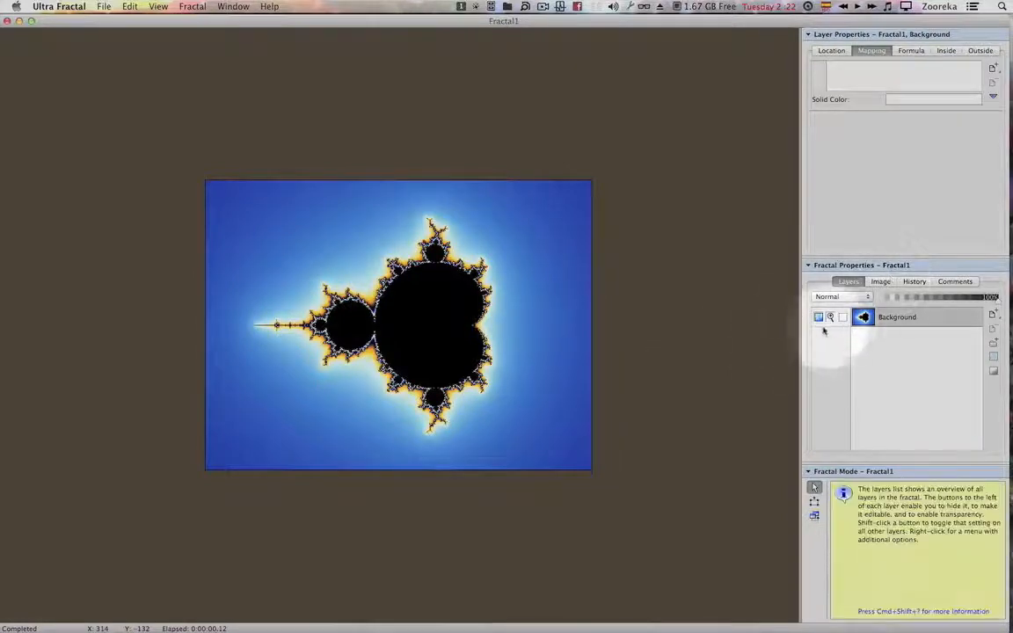
left_click(880, 281)
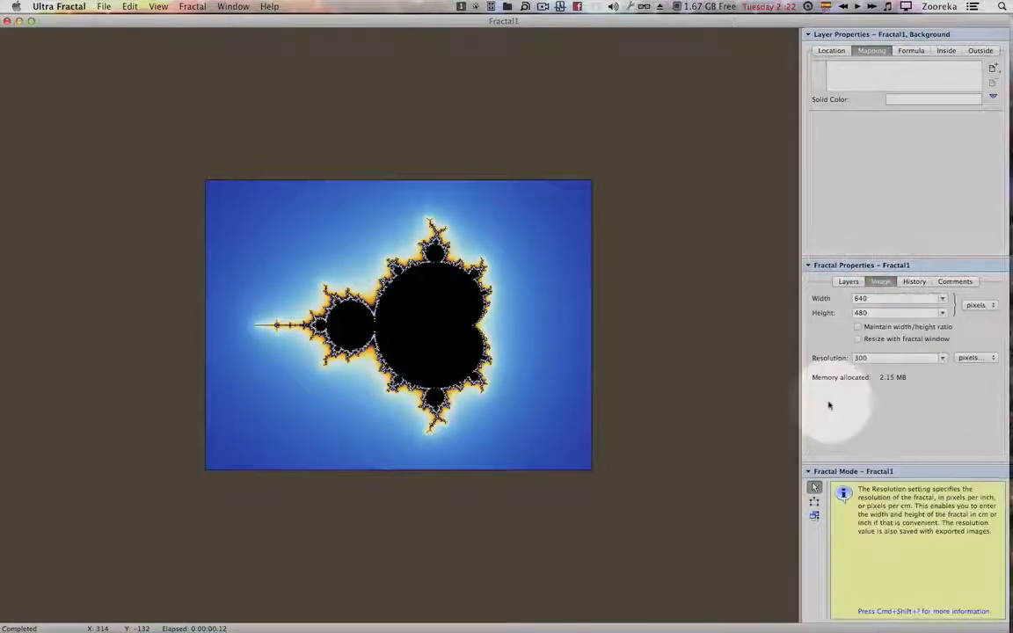
left_click(858, 327)
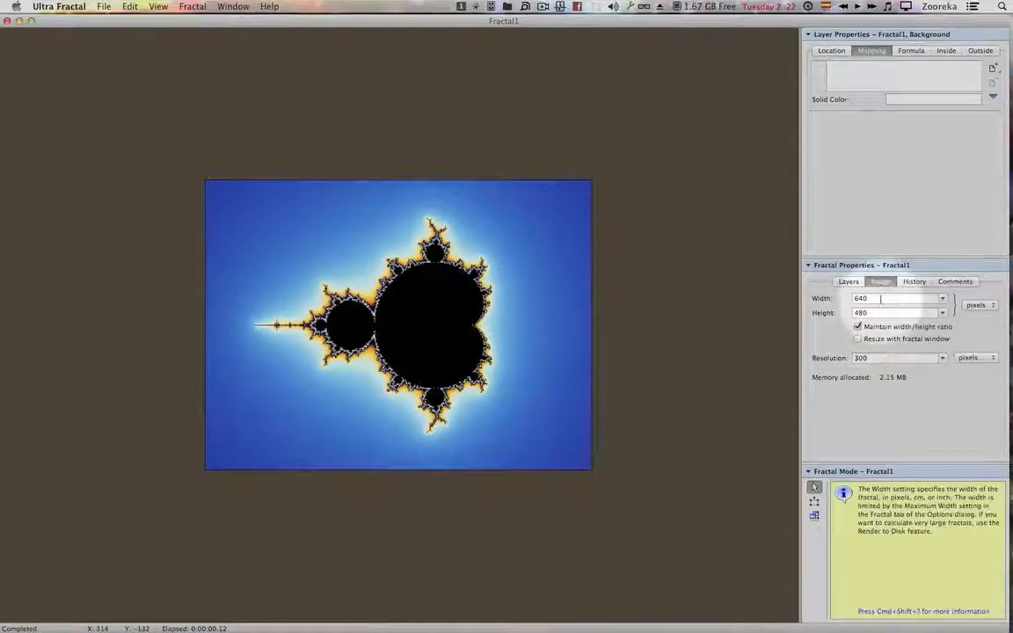
left_click_drag(879, 299, 836, 297)
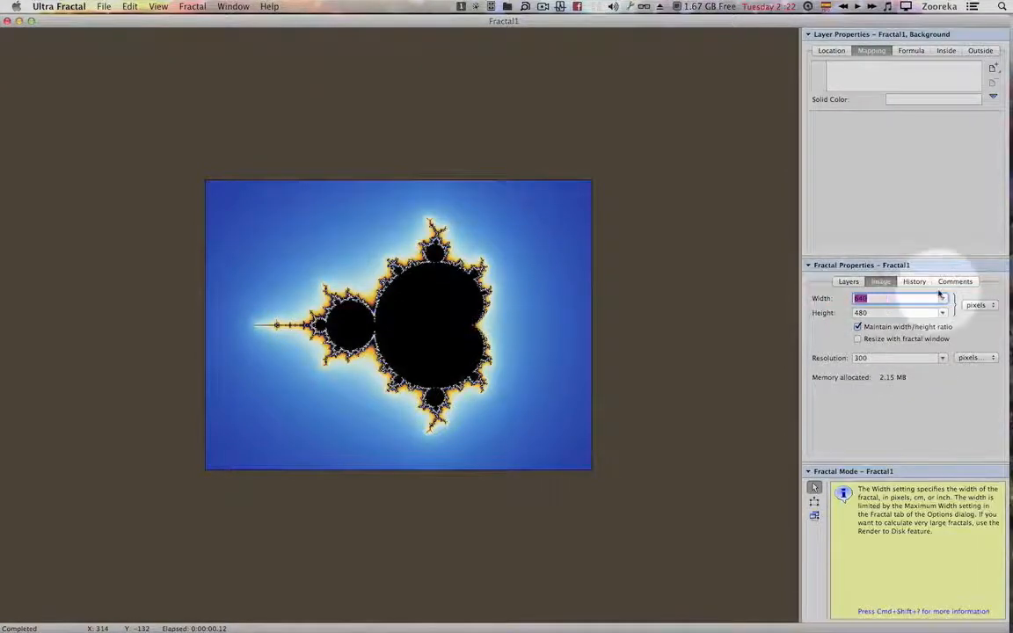
type("1000")
key("Return")
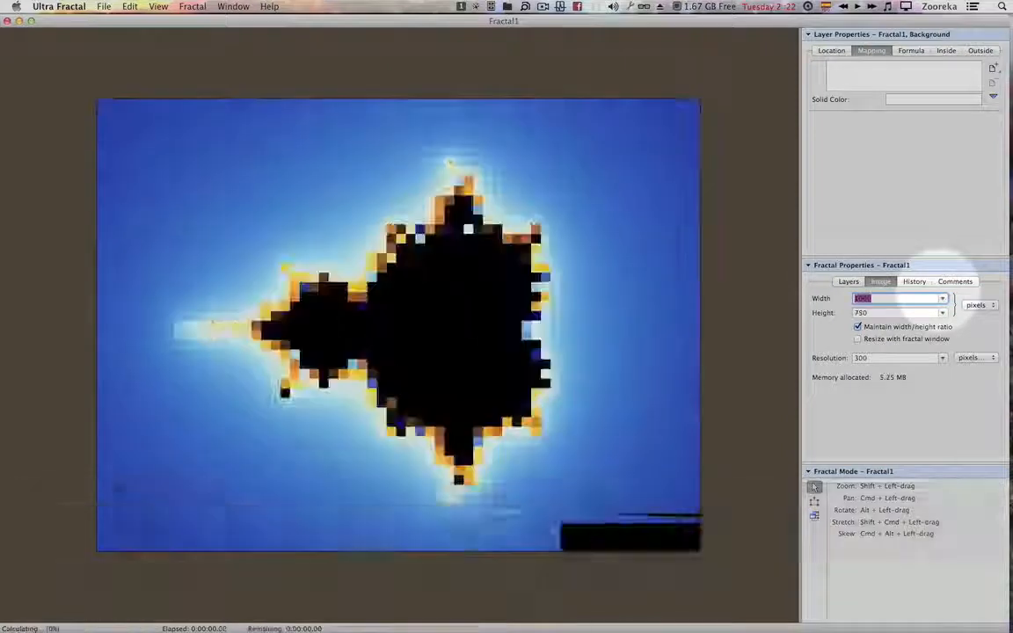
Change the Background layer's fractal formula to Newton from Standard.ufm.
left_click(910, 50)
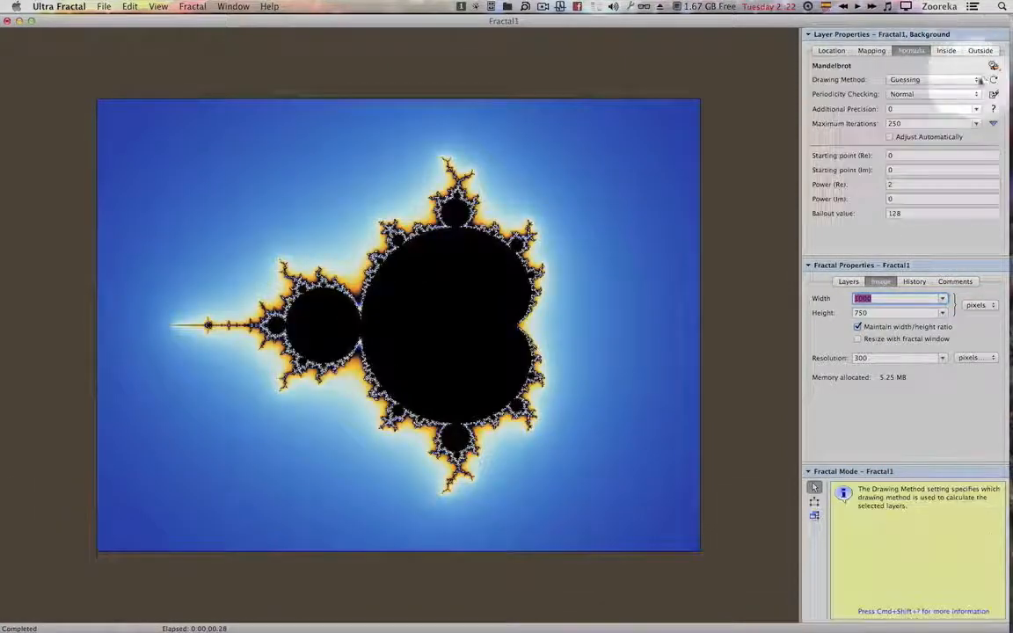
left_click(993, 66)
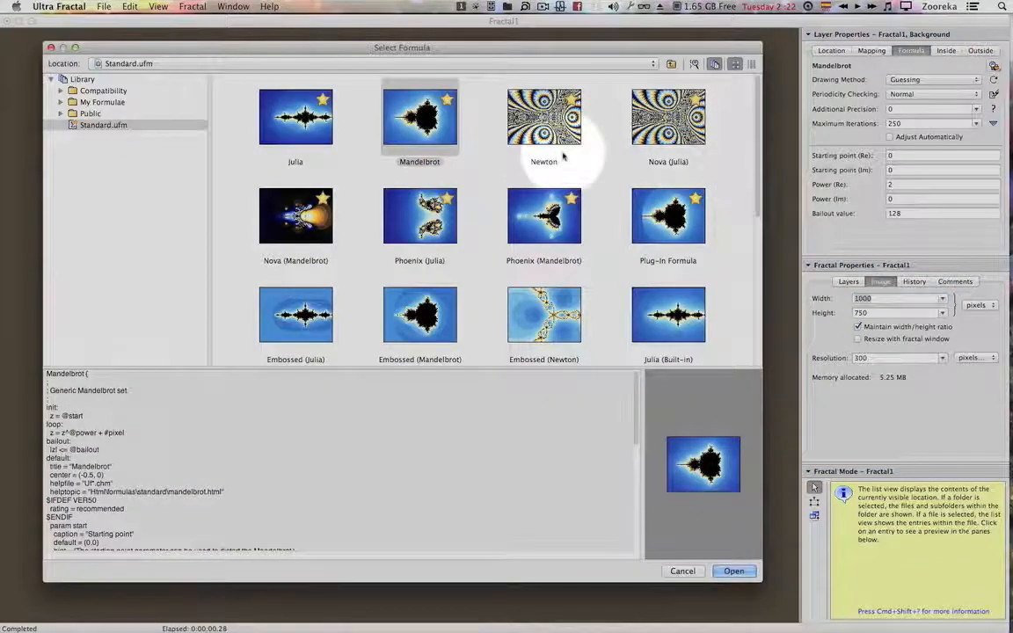
double_click(550, 128)
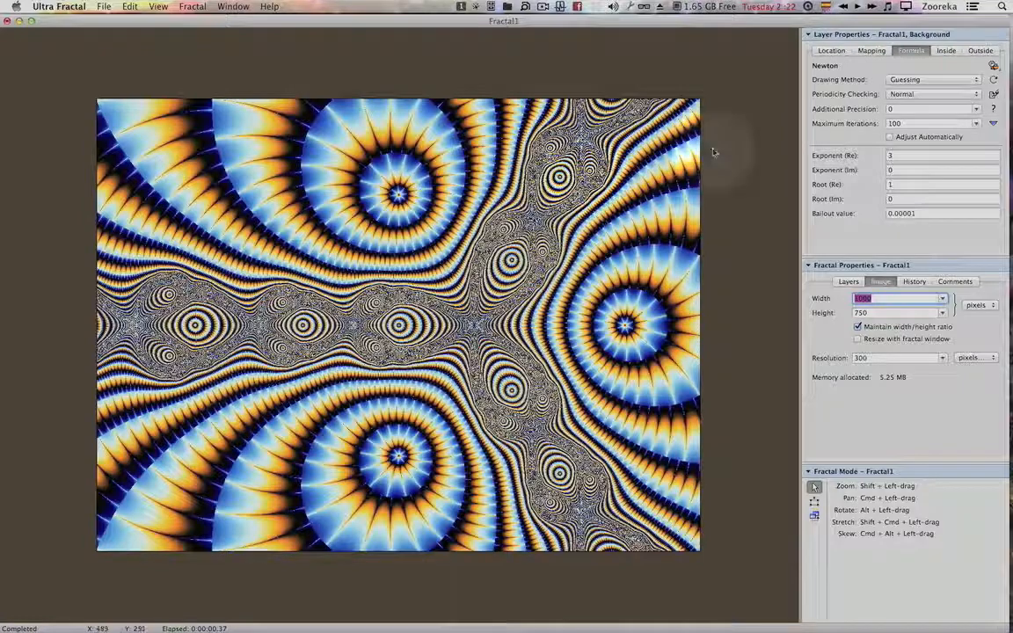
Set the transfer function of the Background layer's outside coloring to Sqrt.
left_click(980, 50)
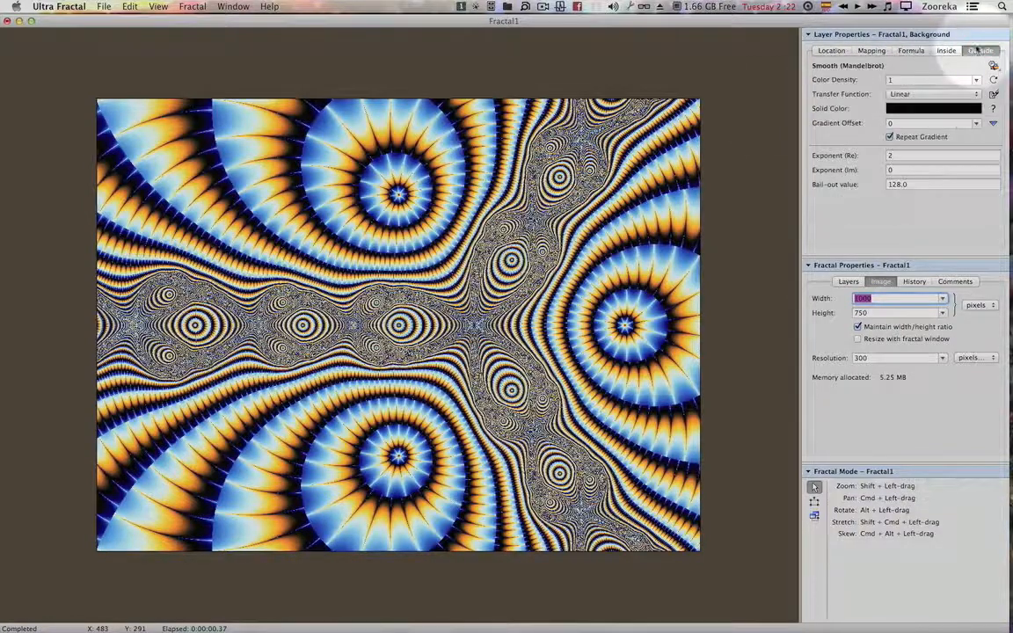
left_click(934, 94)
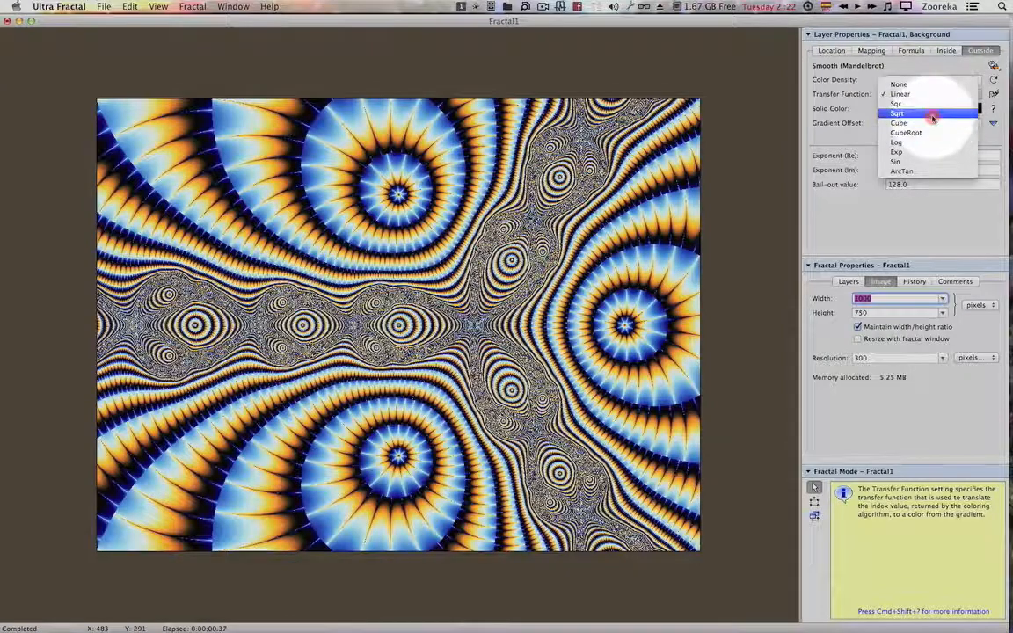
left_click(931, 113)
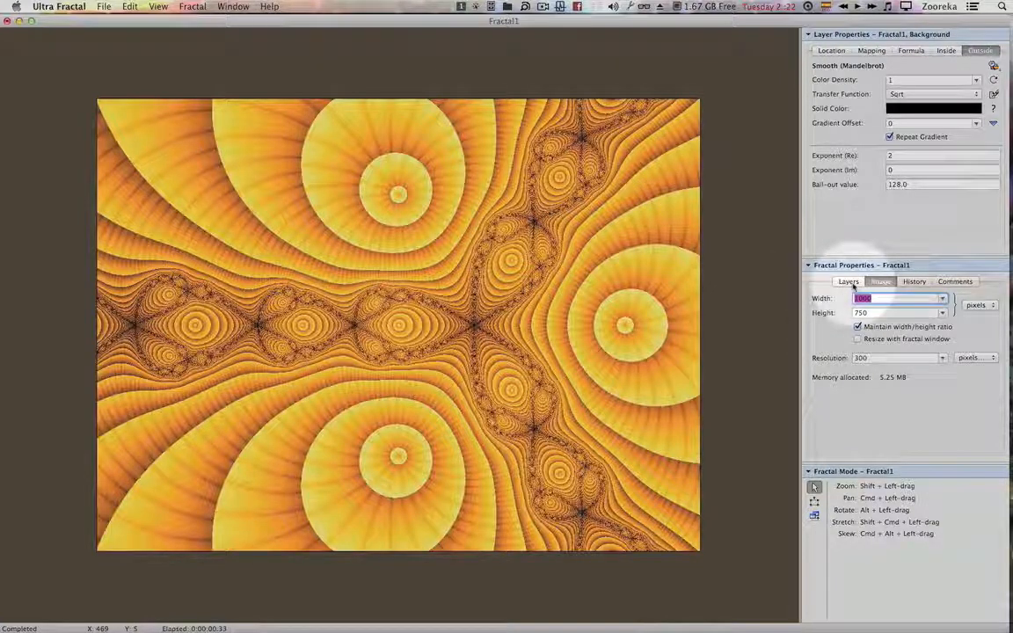
Undock Fractal Properties and Layer Properties as separate floating windows.
left_click_drag(871, 265, 111, 136)
left_click_drag(978, 34, 688, 68)
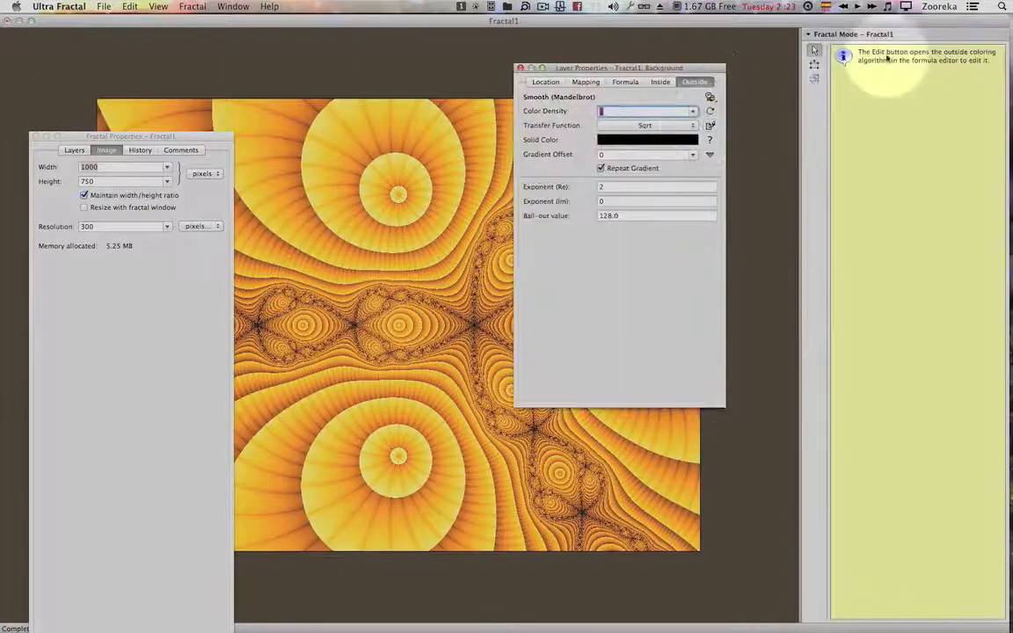
left_click(623, 100)
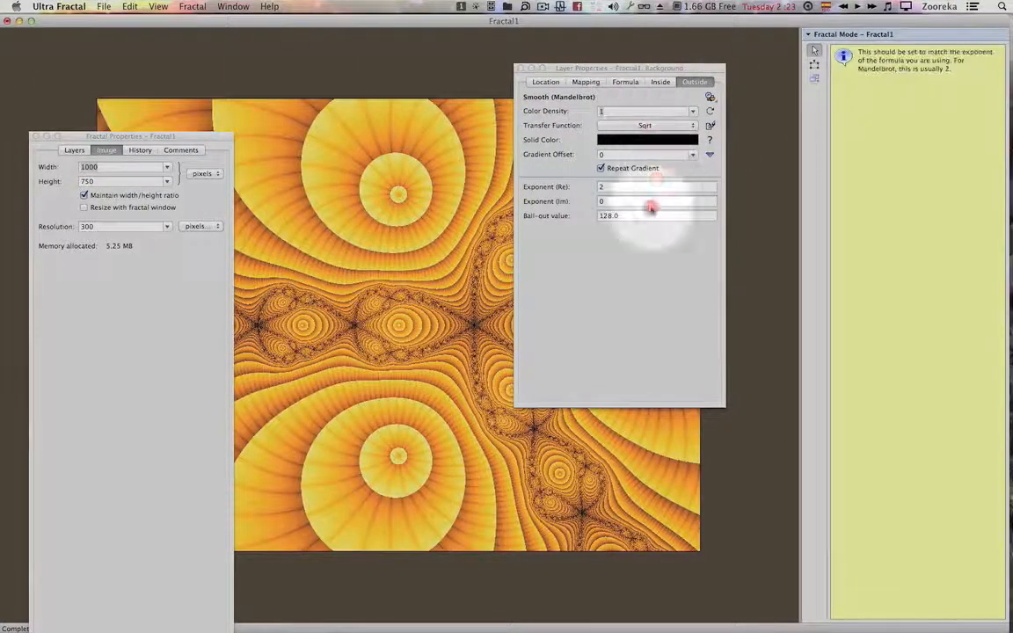
Undock and close Fractal Mode, and move Layer Properties and Fractal Properties so that most of the fractal is uncovered.
left_click_drag(917, 42, 608, 188)
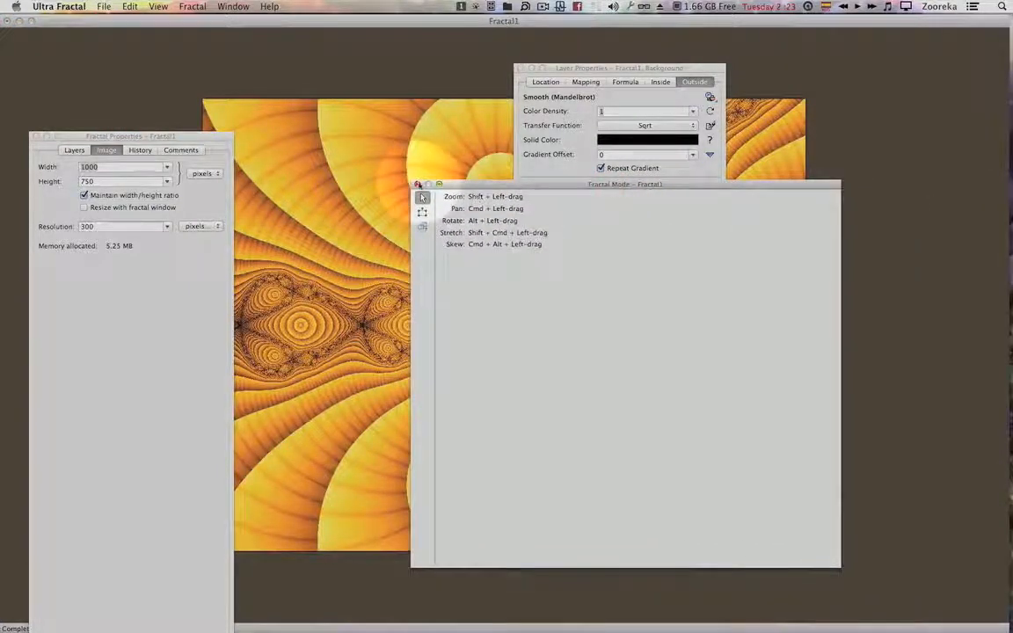
left_click(417, 185)
left_click_drag(689, 69, 360, 69)
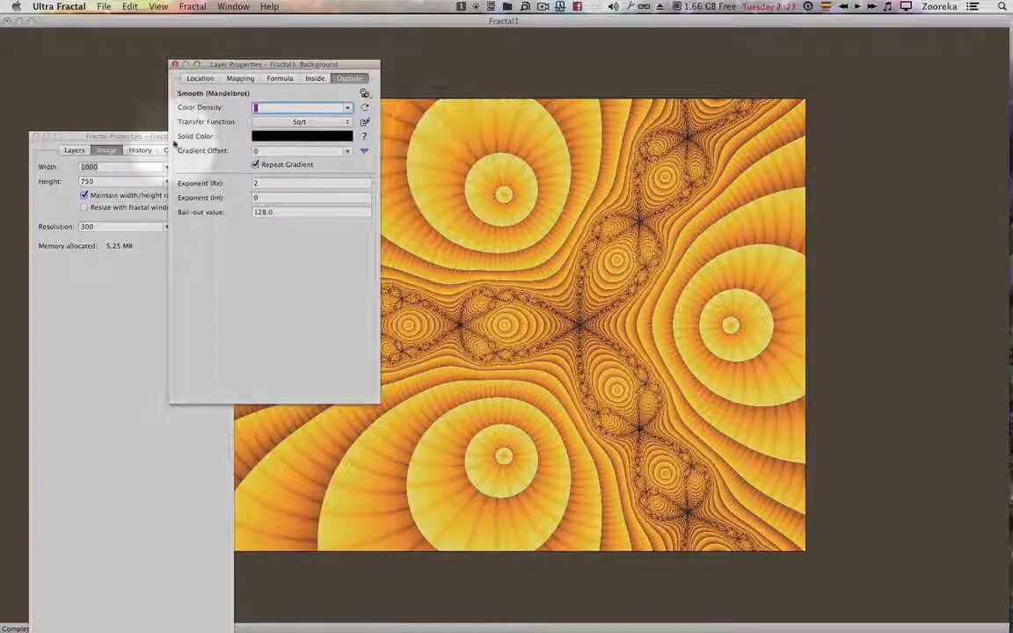
left_click_drag(141, 136, 131, 136)
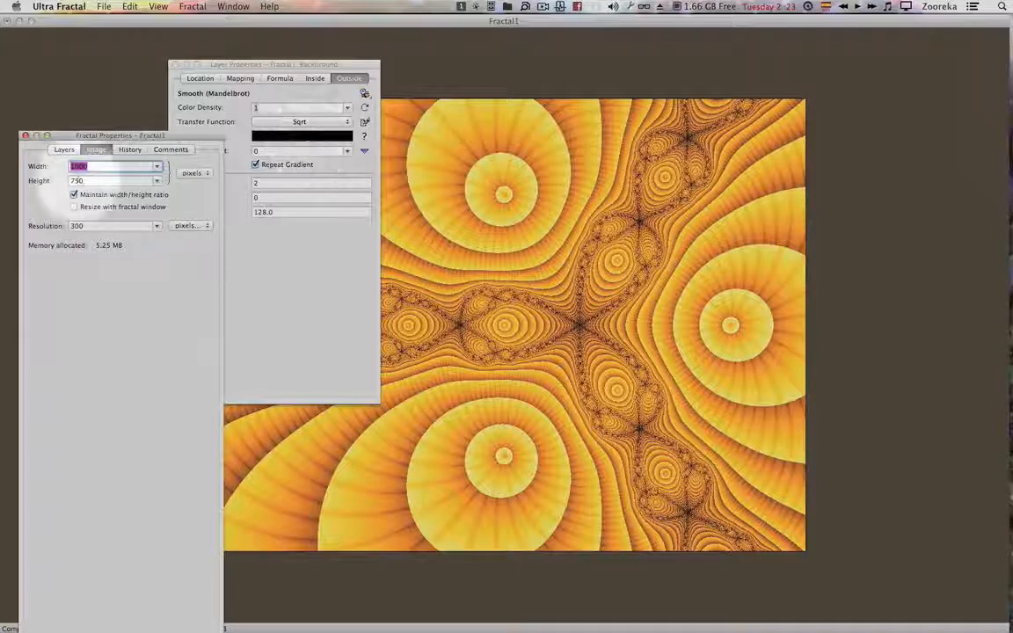
Add a layer above Background and set its outside coloring to Lyapunov from dmj.ucl in My Formulae.
left_click(65, 149)
left_click(206, 182)
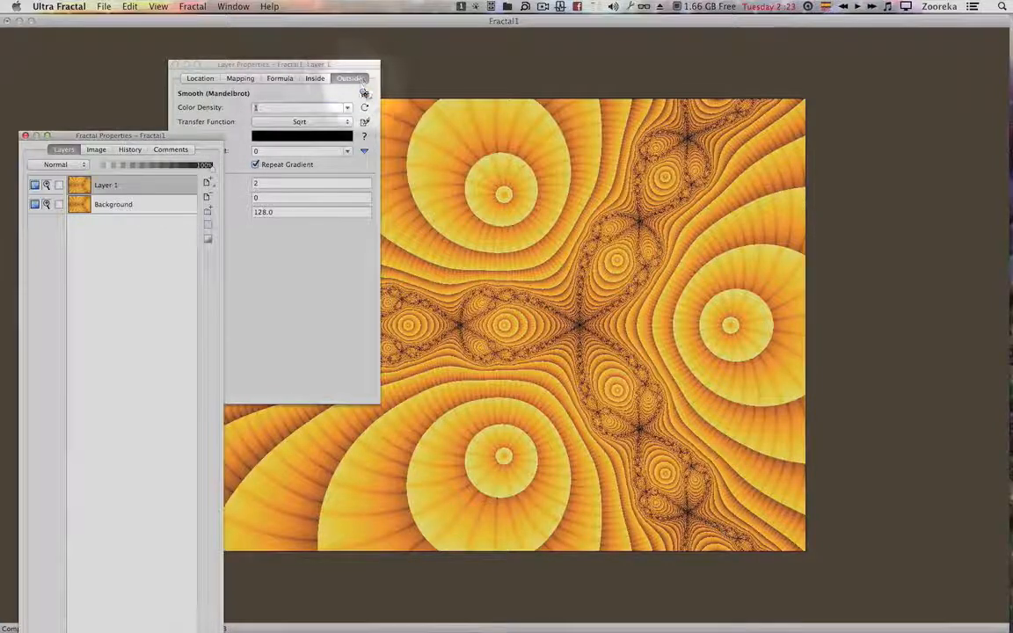
left_click(364, 91)
left_click(365, 95)
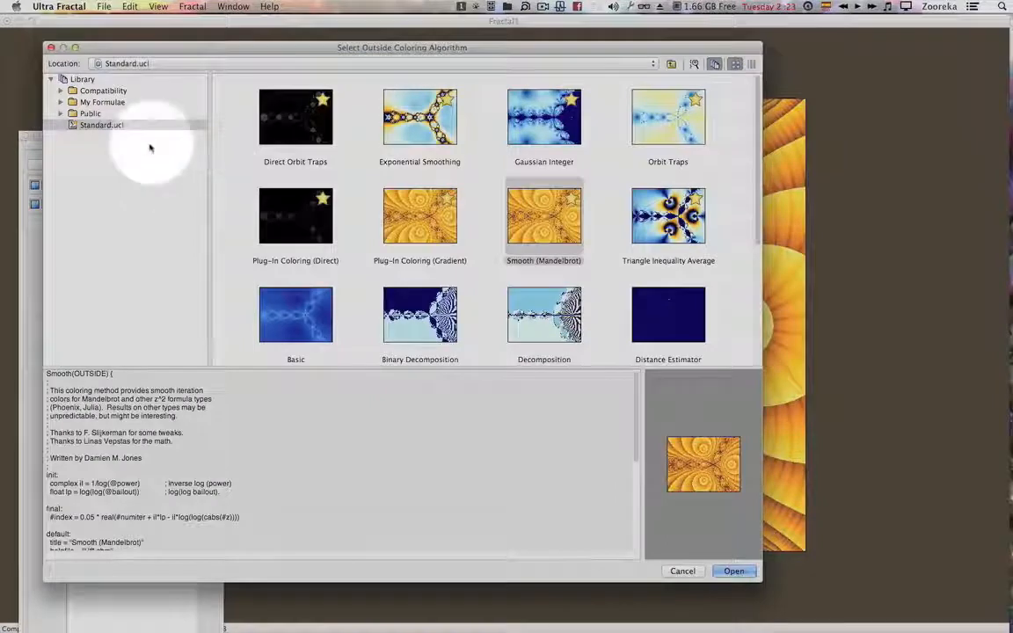
left_click(61, 102)
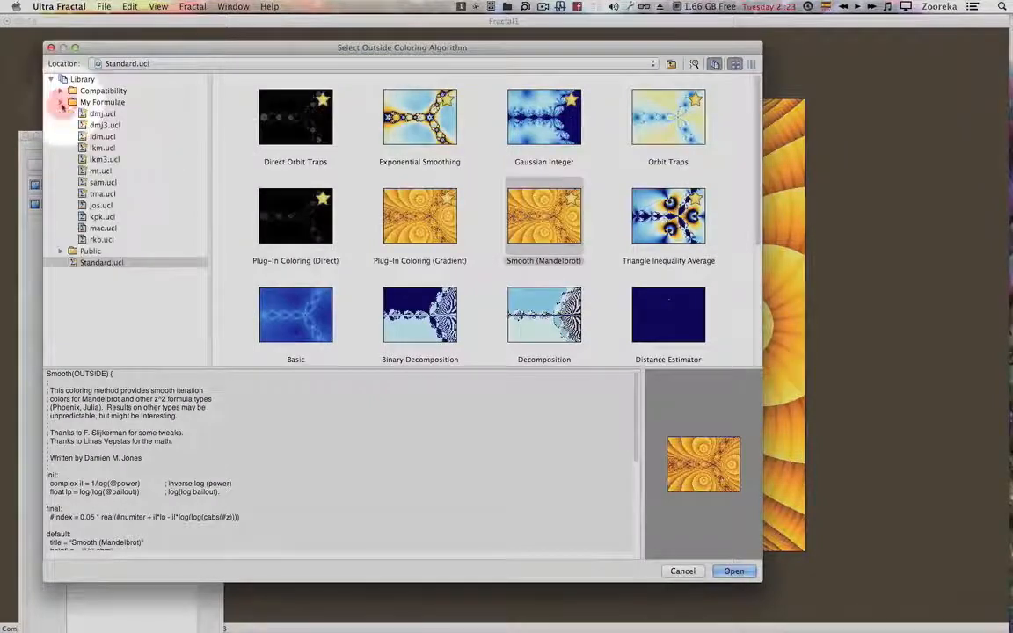
left_click(136, 114)
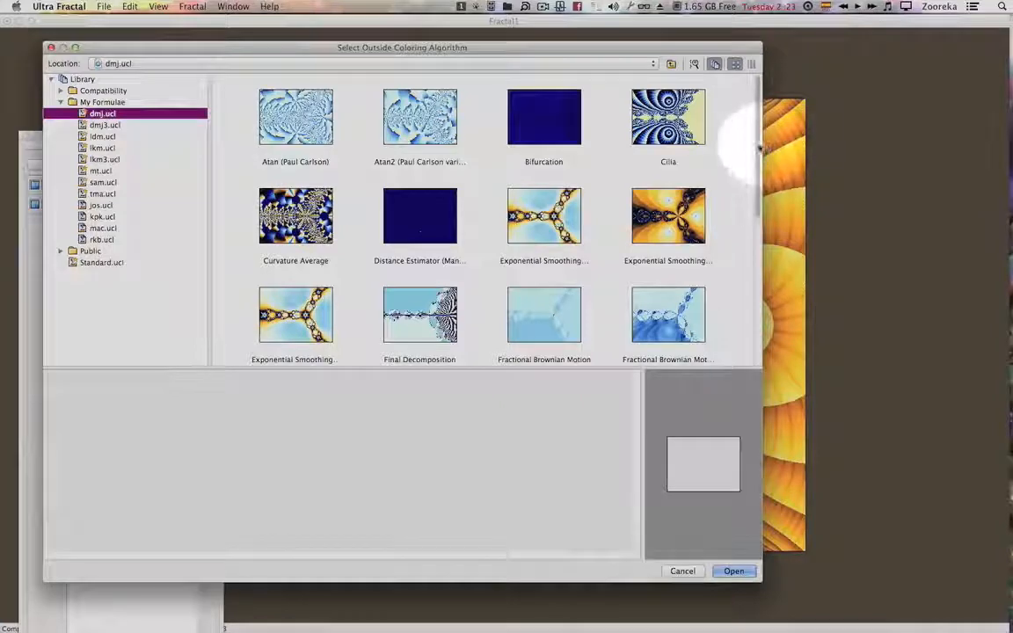
left_click_drag(754, 147, 752, 216)
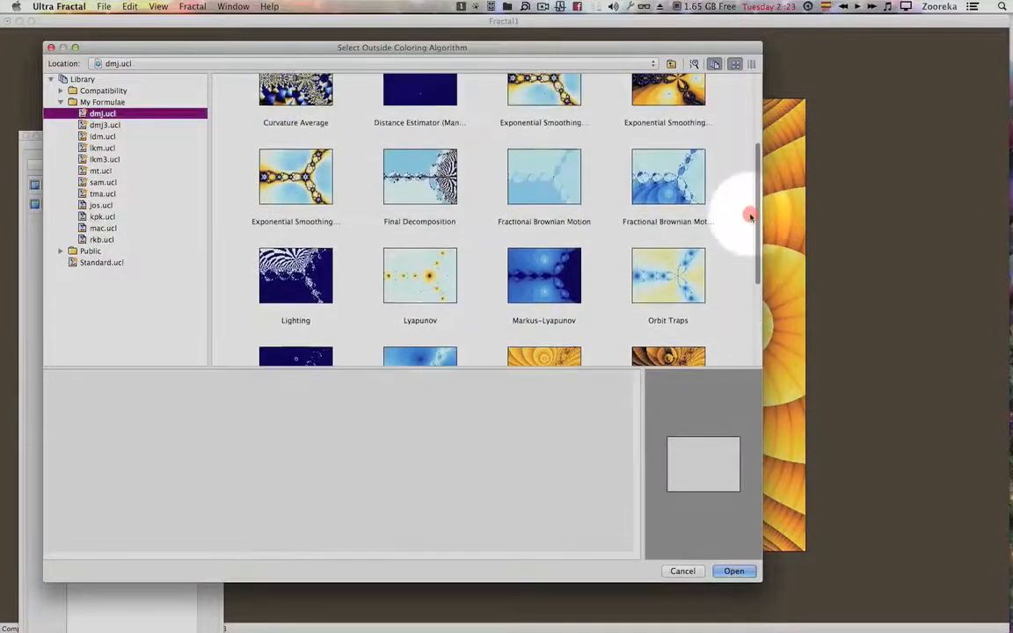
double_click(419, 274)
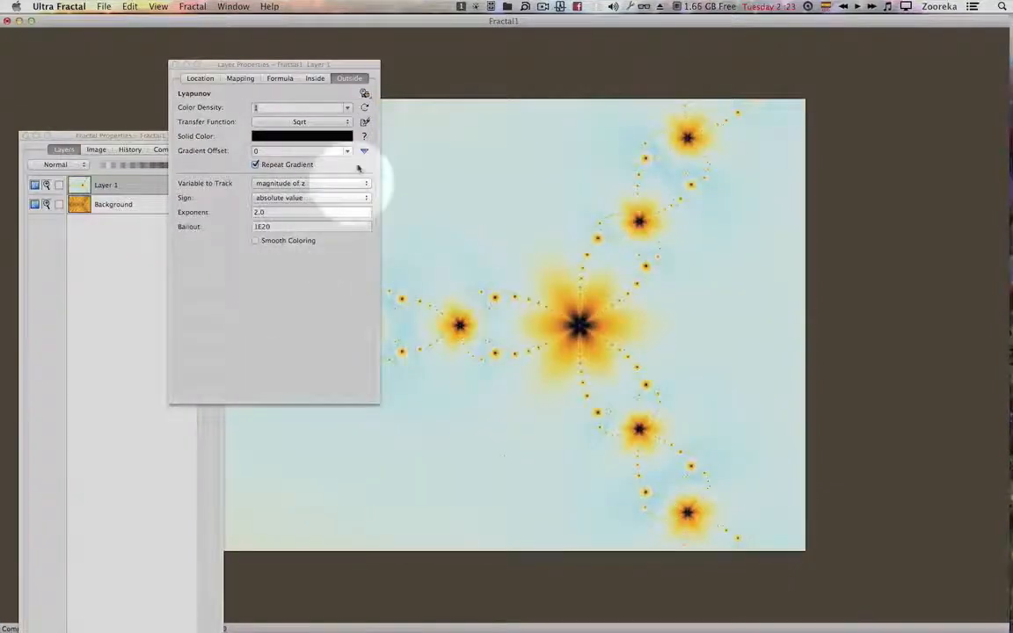
left_click_drag(350, 67, 246, 79)
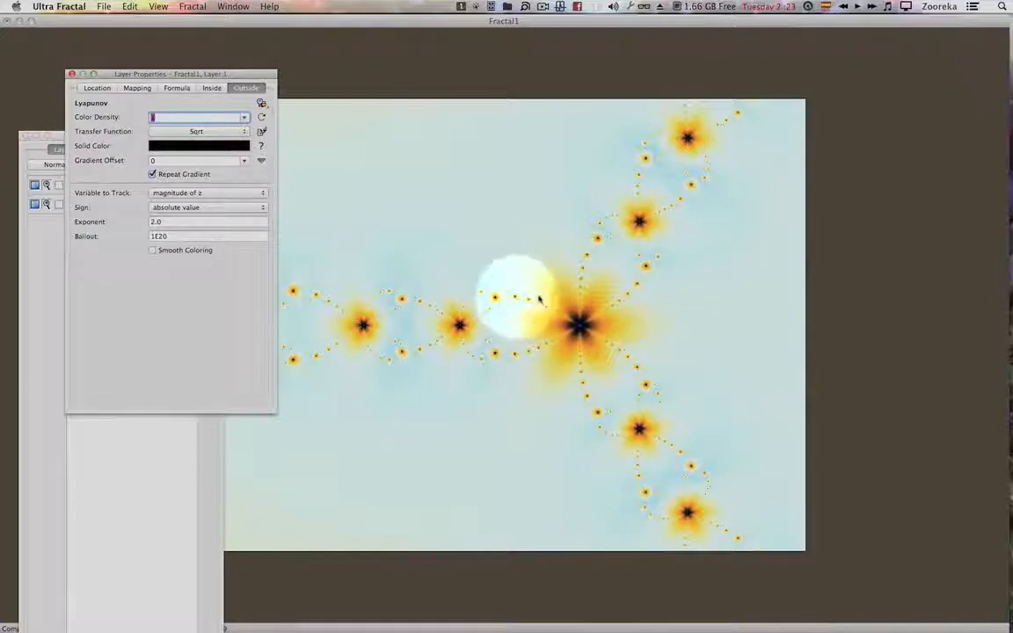
Open the gradient of the Lyapunov layer, rotate it to 51 and move the gradient editor clear of Layer Properties.
key("F4")
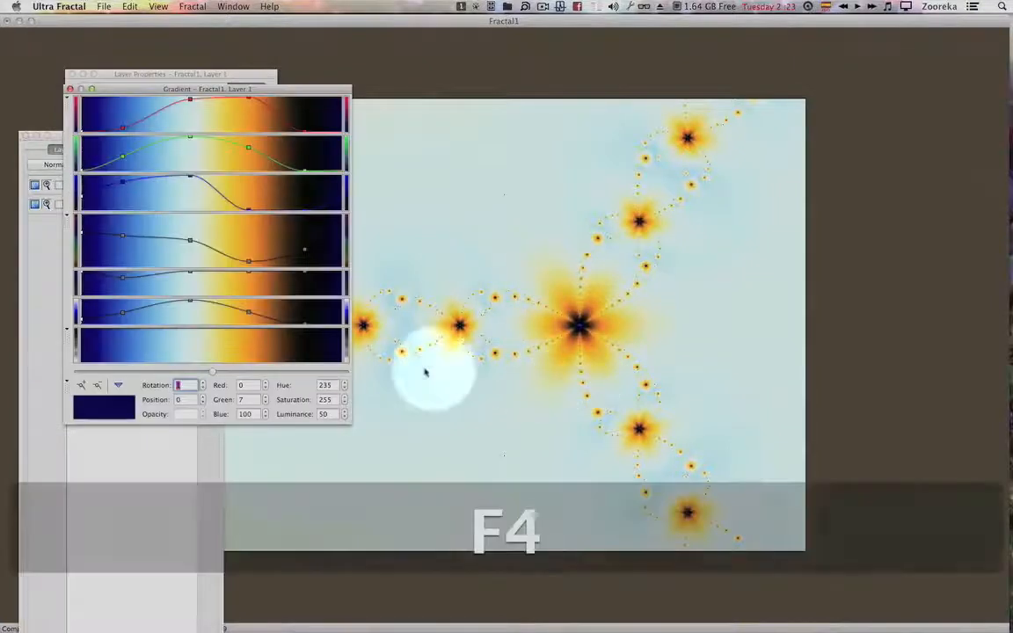
left_click_drag(211, 376, 247, 374)
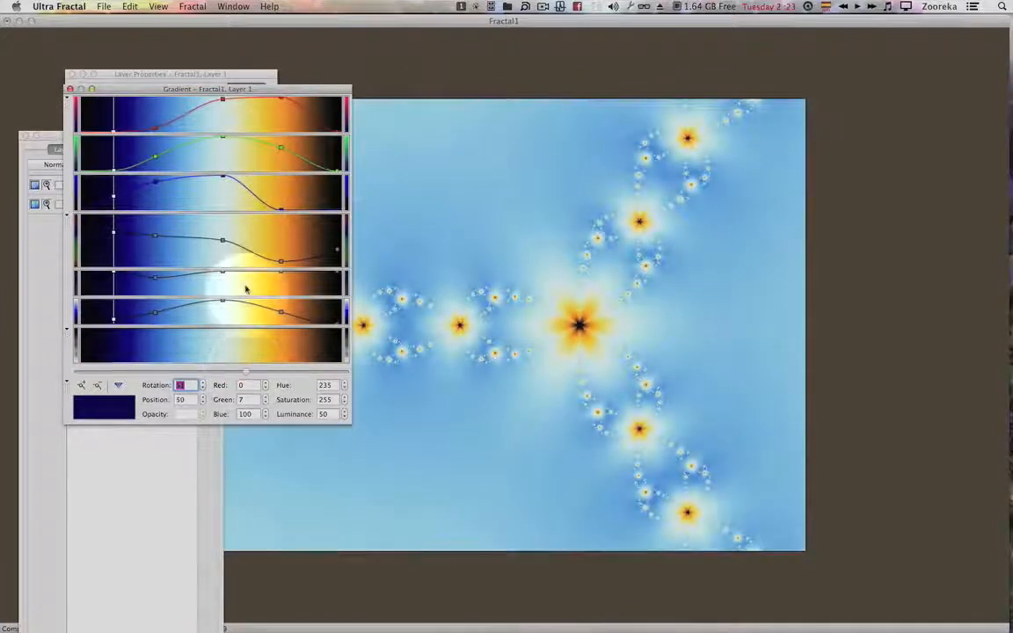
left_click_drag(288, 90, 762, 88)
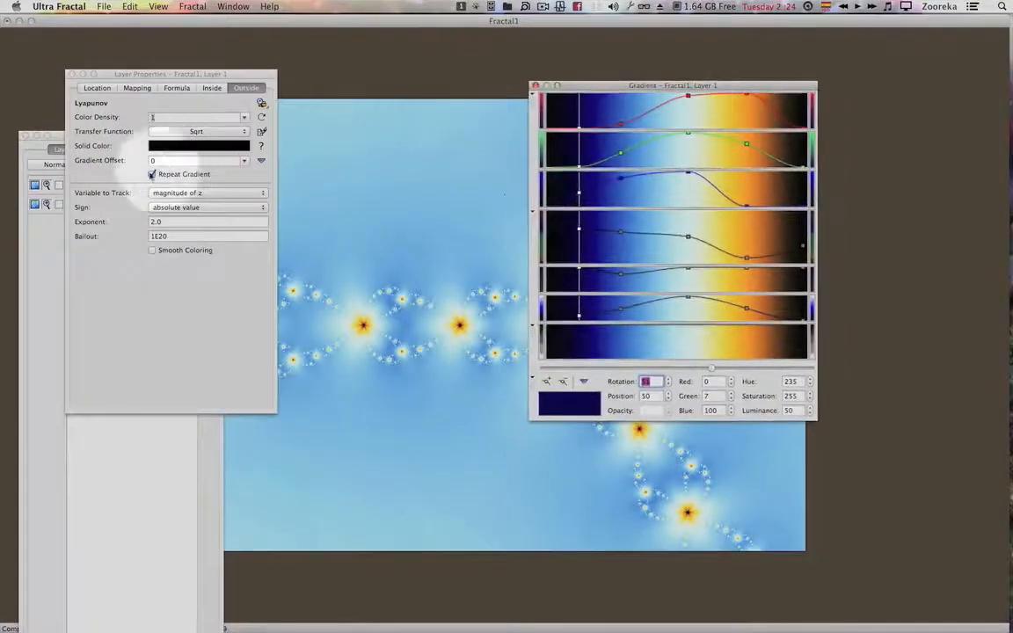
Add another layer on top of the Lyapunov layer and bring its outside coloring settings to the front.
left_click(49, 255)
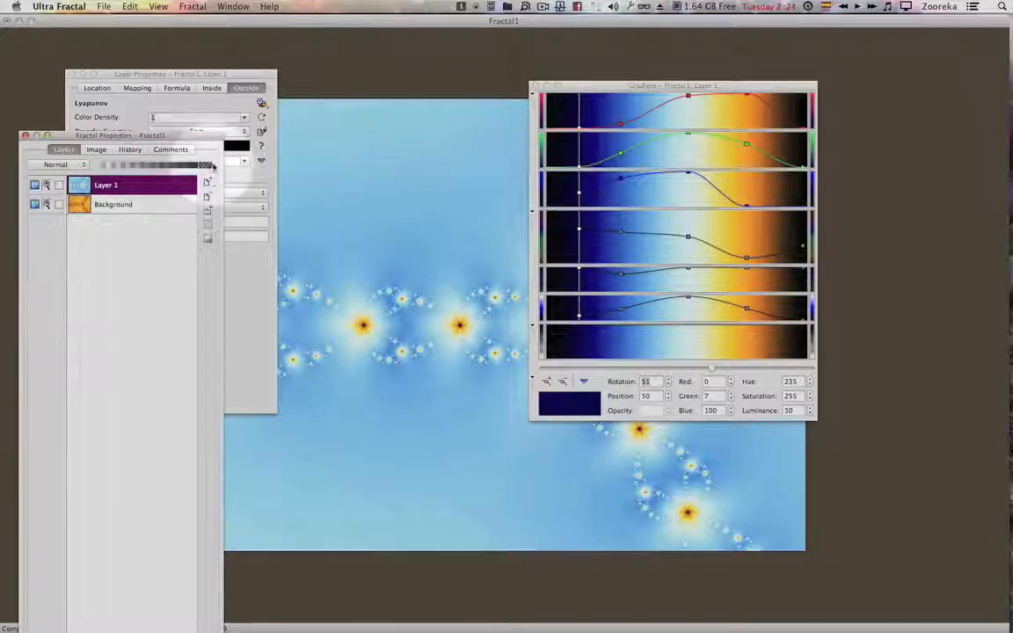
left_click(206, 182)
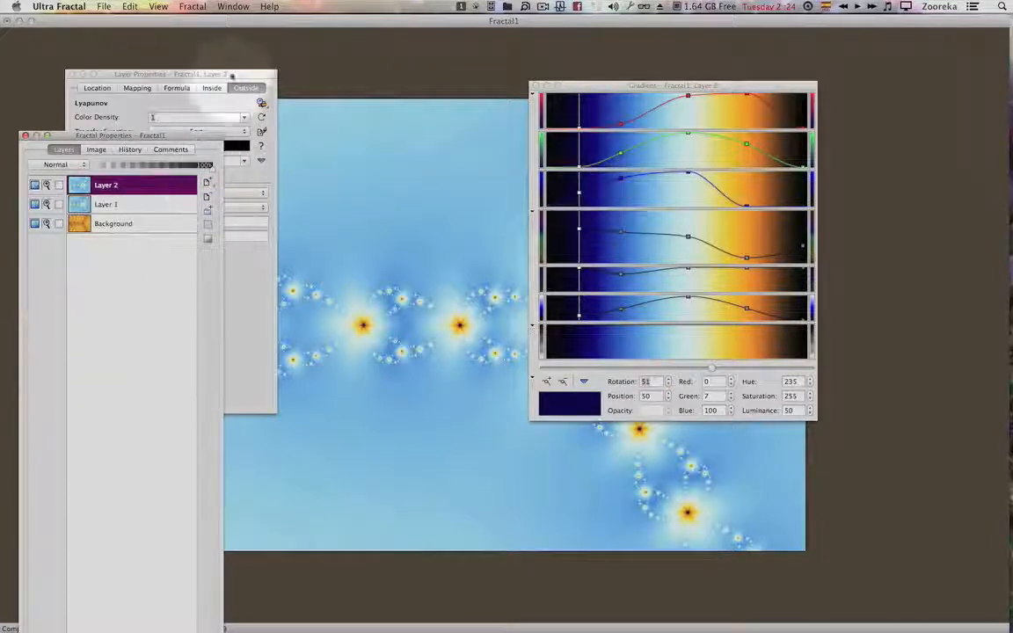
left_click(229, 84)
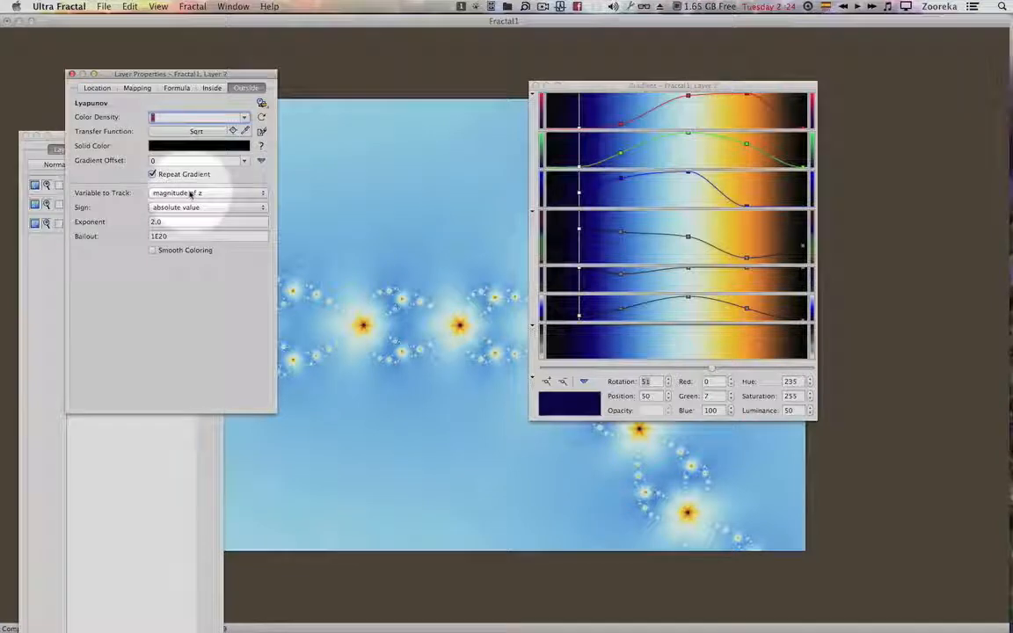
Try several Variable to Track options in Layer 2's Lyapunov coloring and settle on real part of z.
left_click(190, 193)
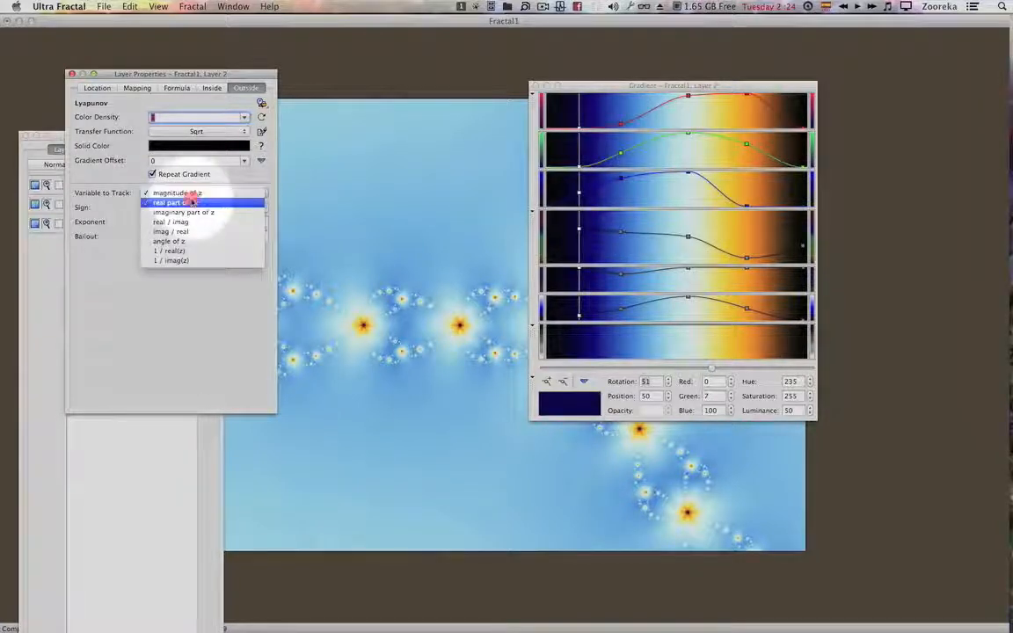
left_click(181, 203)
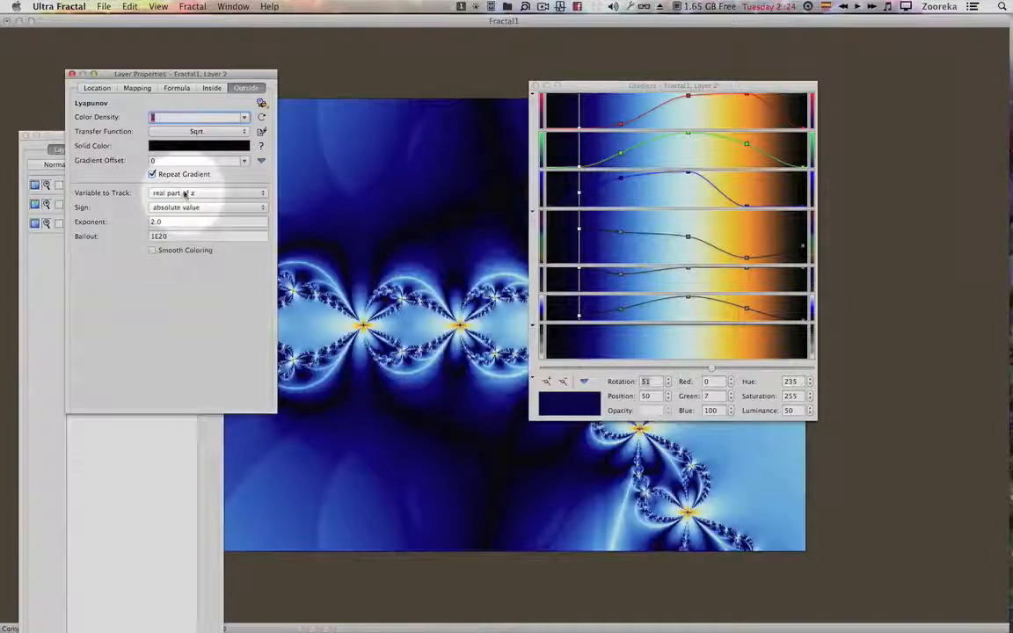
left_click(186, 194)
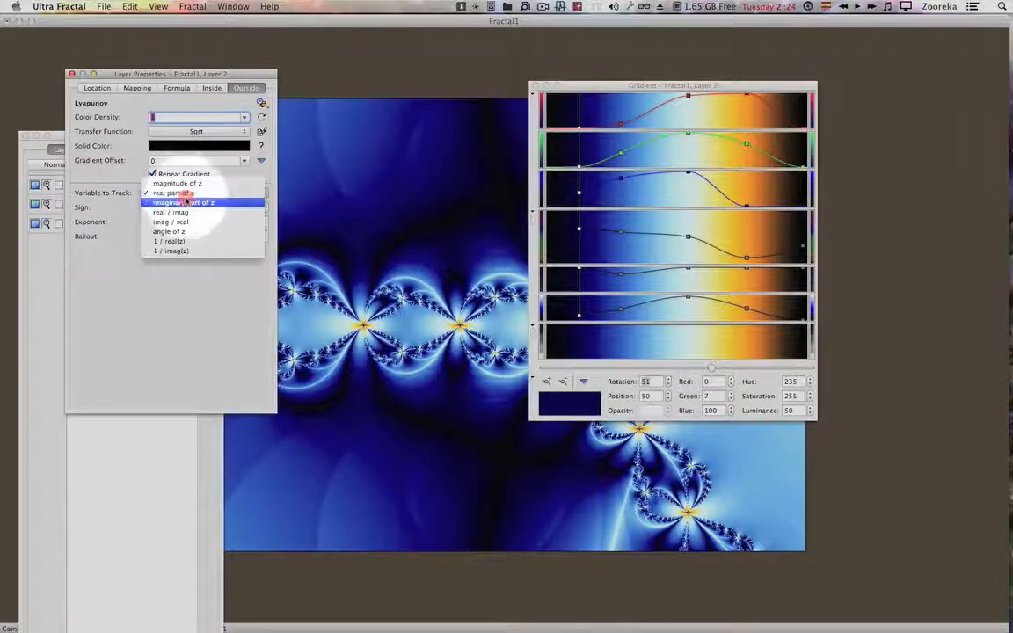
left_click(185, 202)
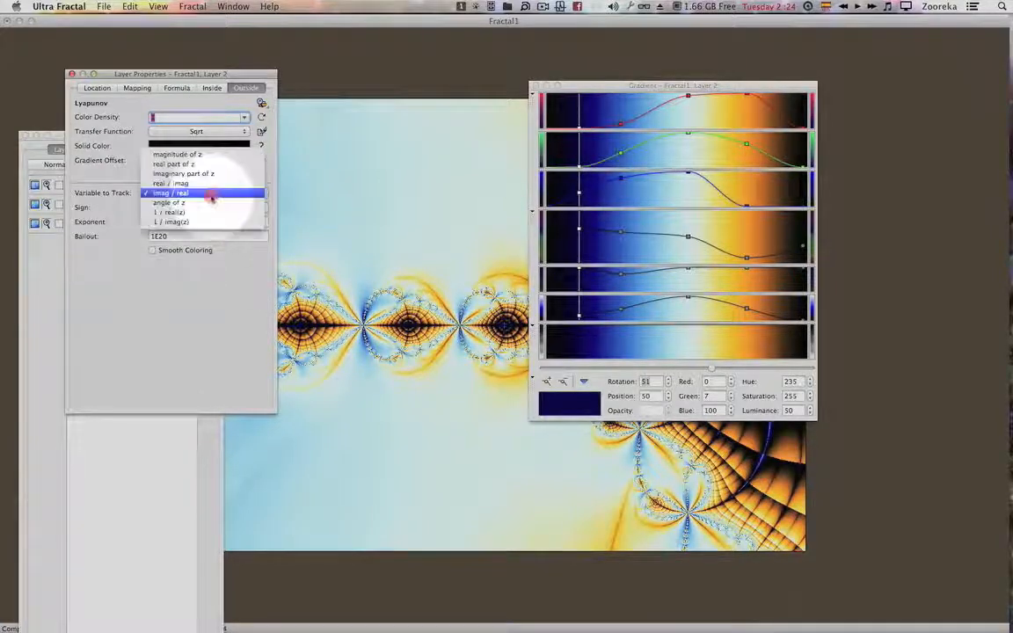
left_click(212, 202)
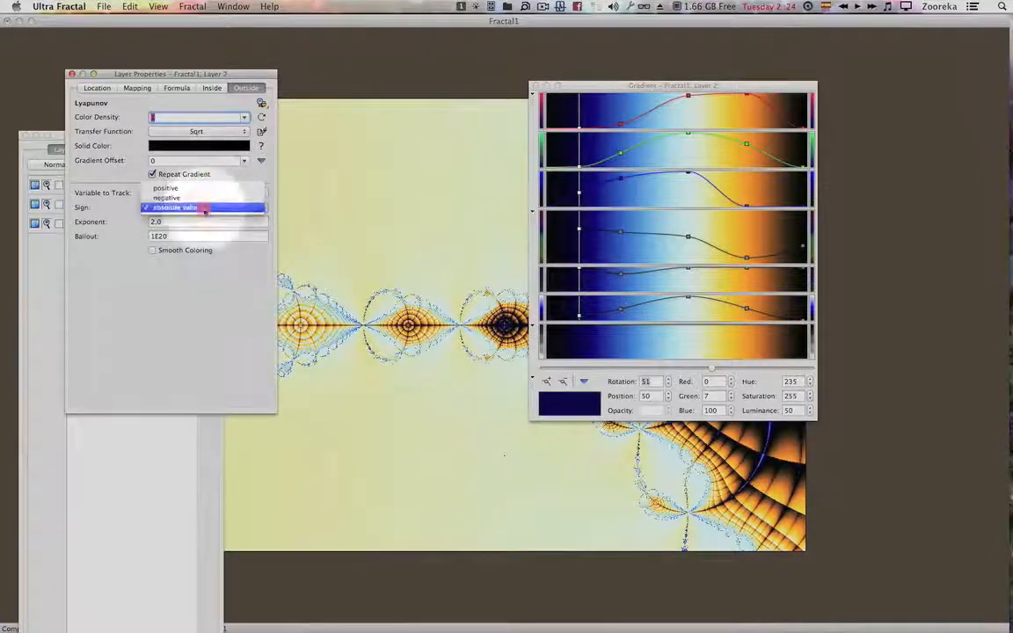
left_click(206, 204)
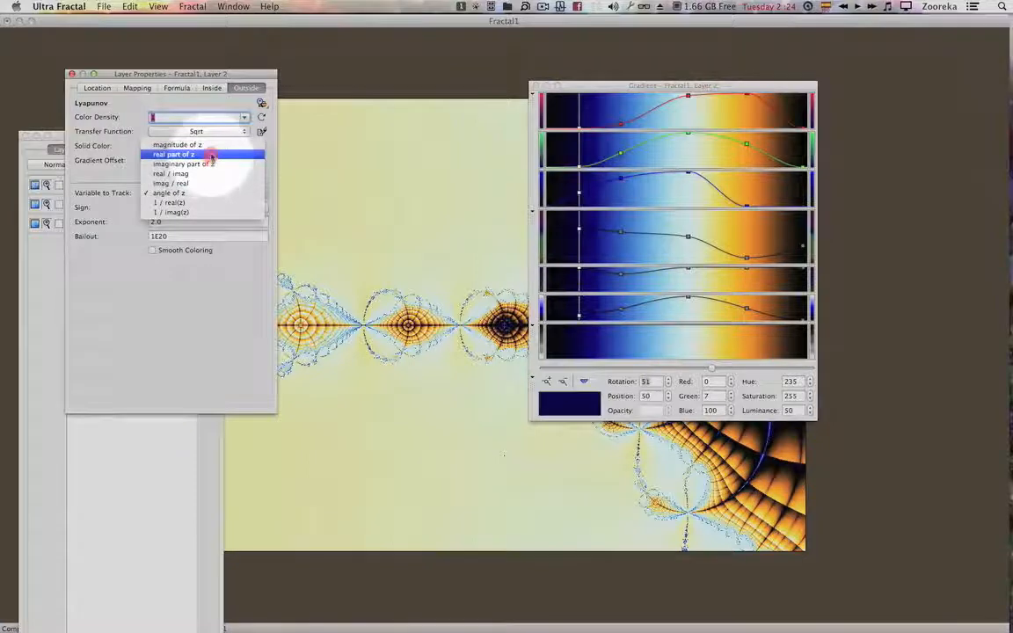
key("Escape")
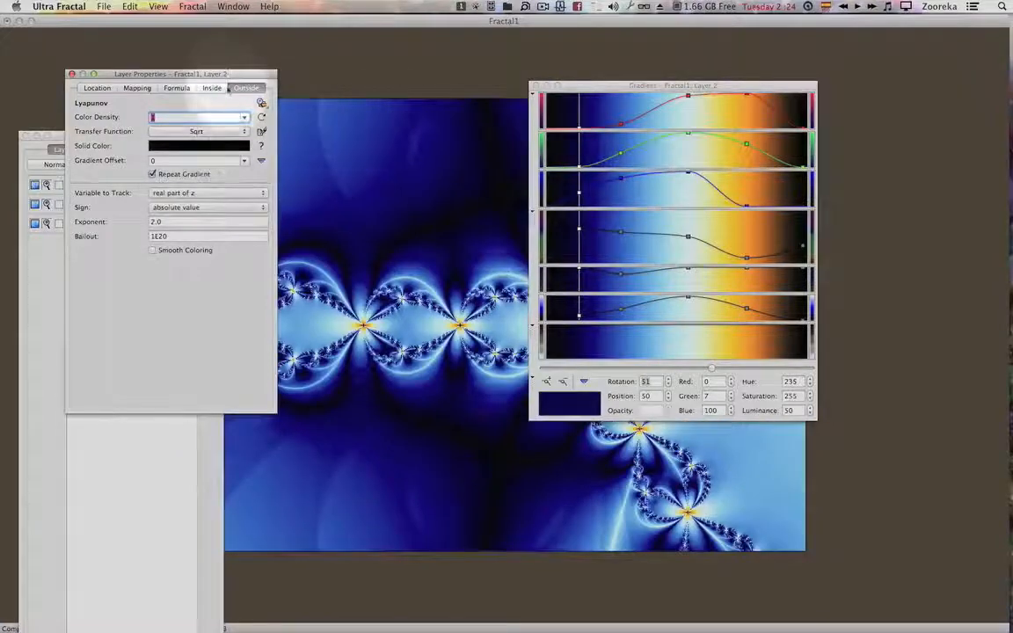
Move Layer Properties clear of Fractal Properties and place Layer 2 beneath Layer 1.
left_click_drag(228, 75, 729, 47)
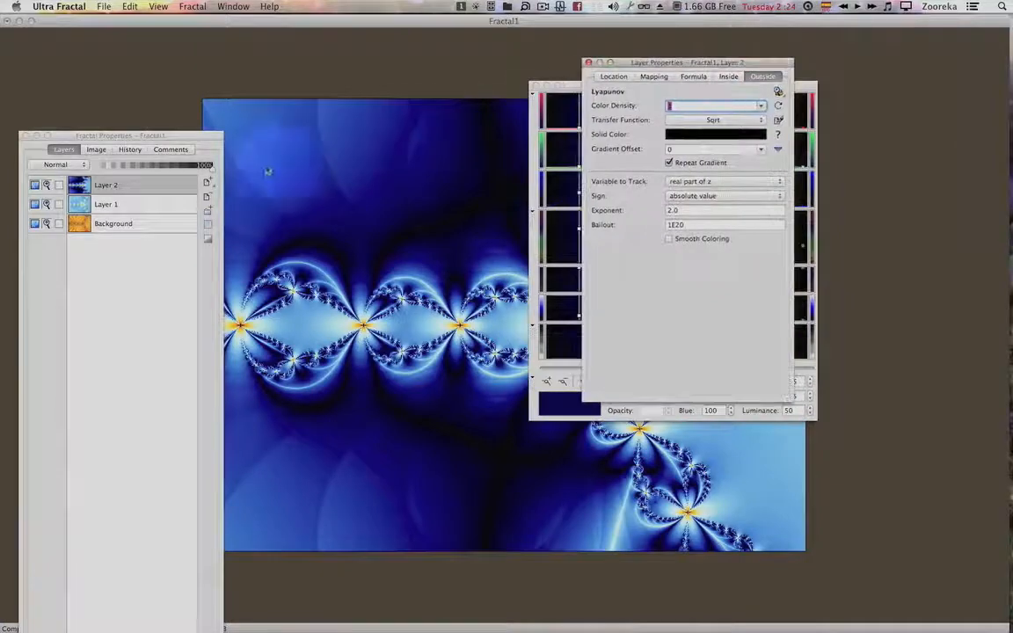
left_click_drag(152, 188, 154, 211)
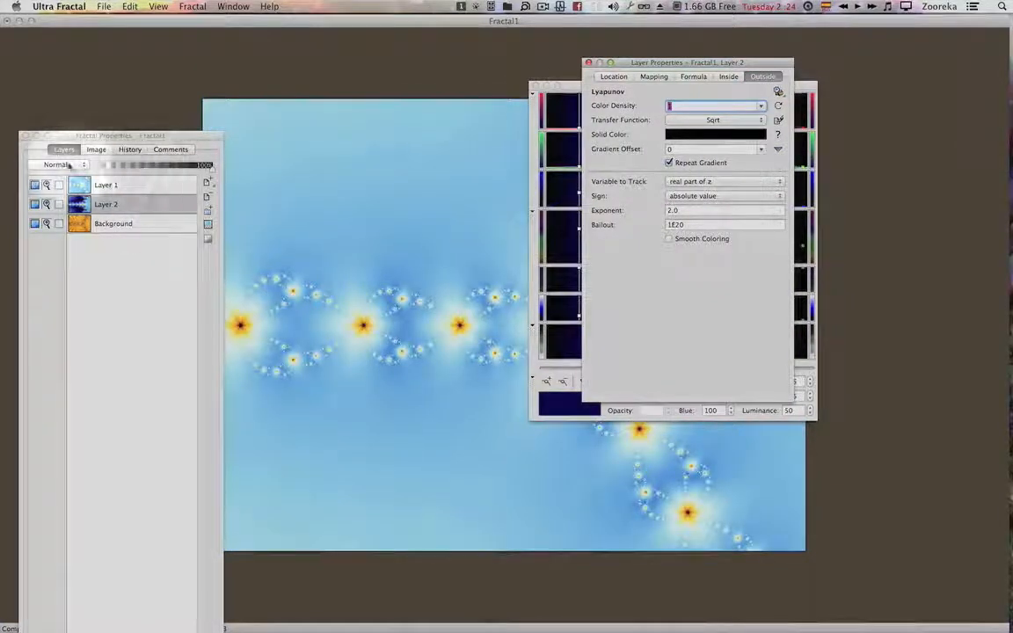
Set Layer 2's merge mode to Multiply at 100% opacity and hide Layer 1.
left_click(63, 165)
left_click(67, 175)
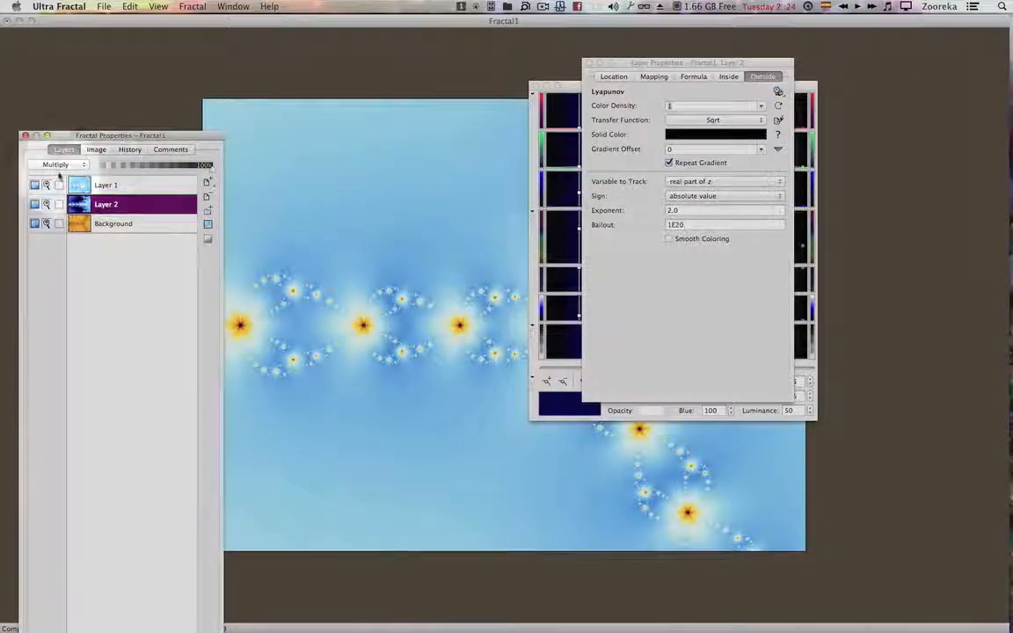
left_click(138, 168)
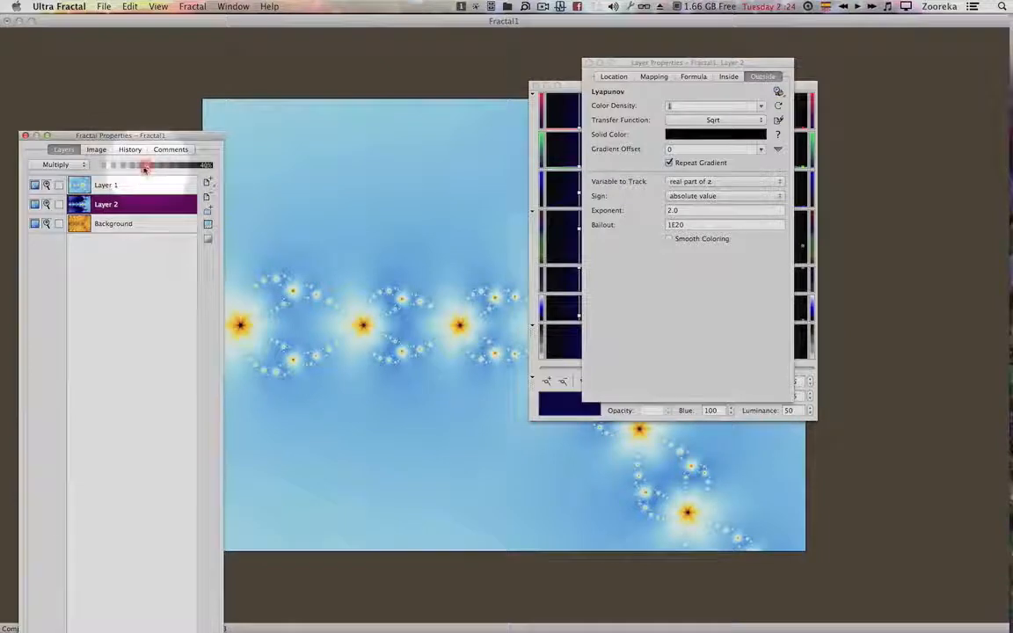
left_click_drag(169, 136, 169, 126)
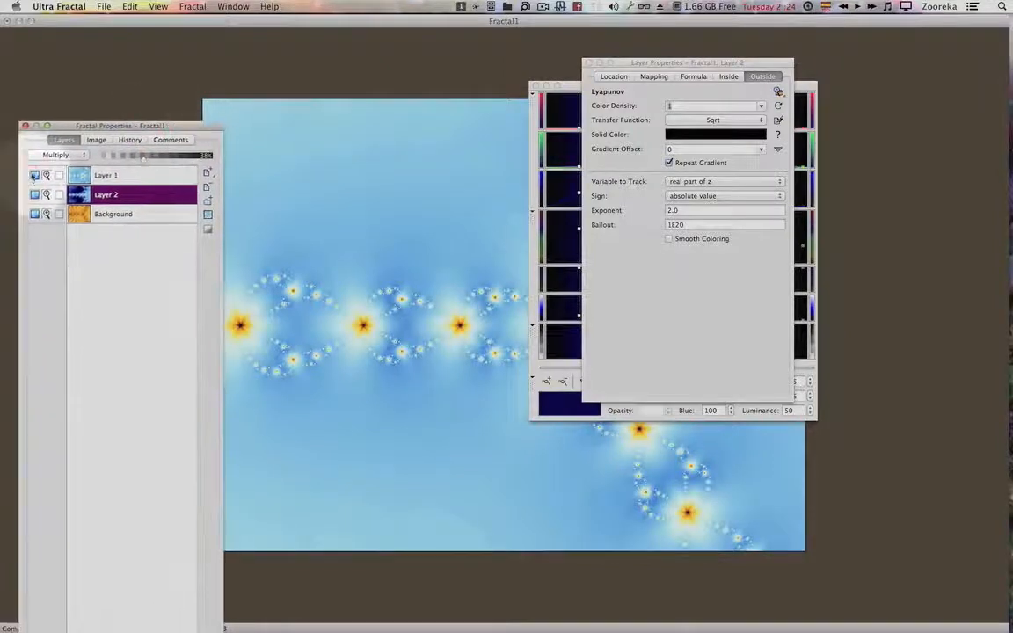
left_click(34, 175)
left_click_drag(130, 159, 215, 154)
Try other merge modes on Layer 2, including Screen, Overlay and Soft Light, and return it to Normal.
left_click(54, 155)
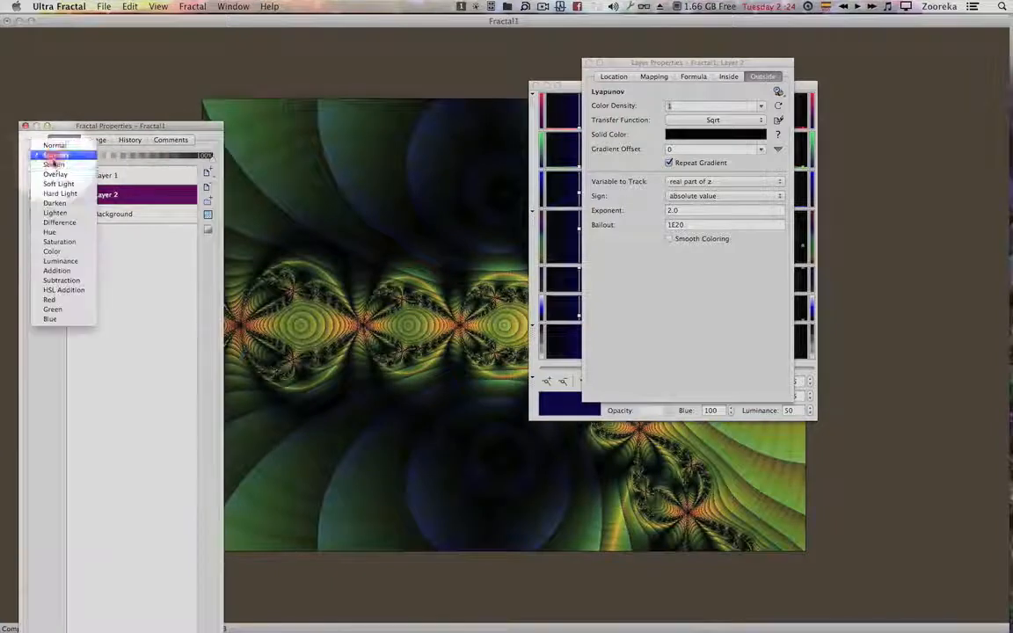
left_click(54, 164)
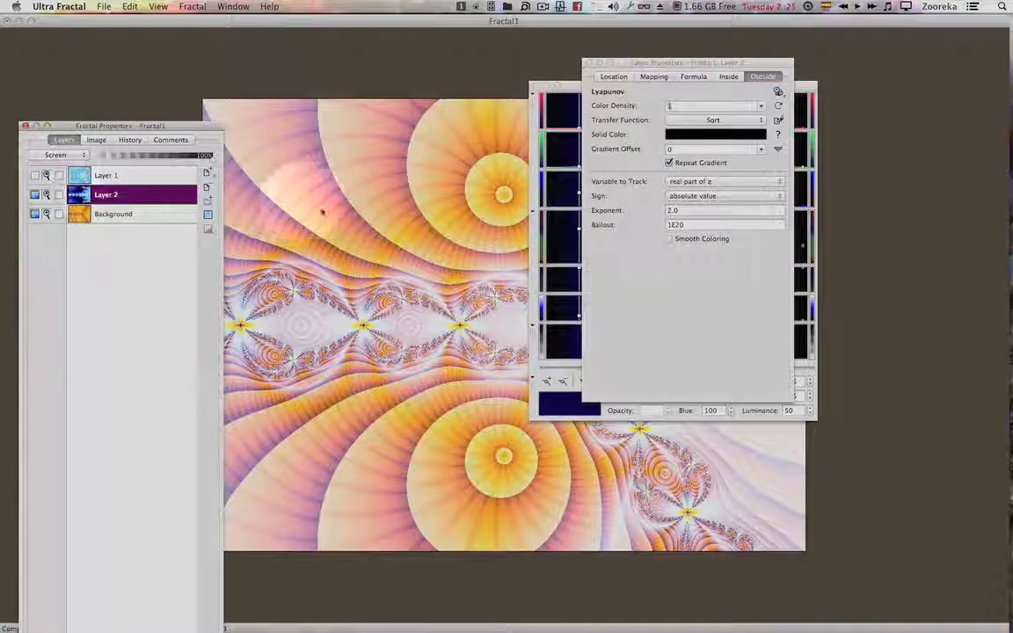
left_click(57, 156)
left_click(59, 164)
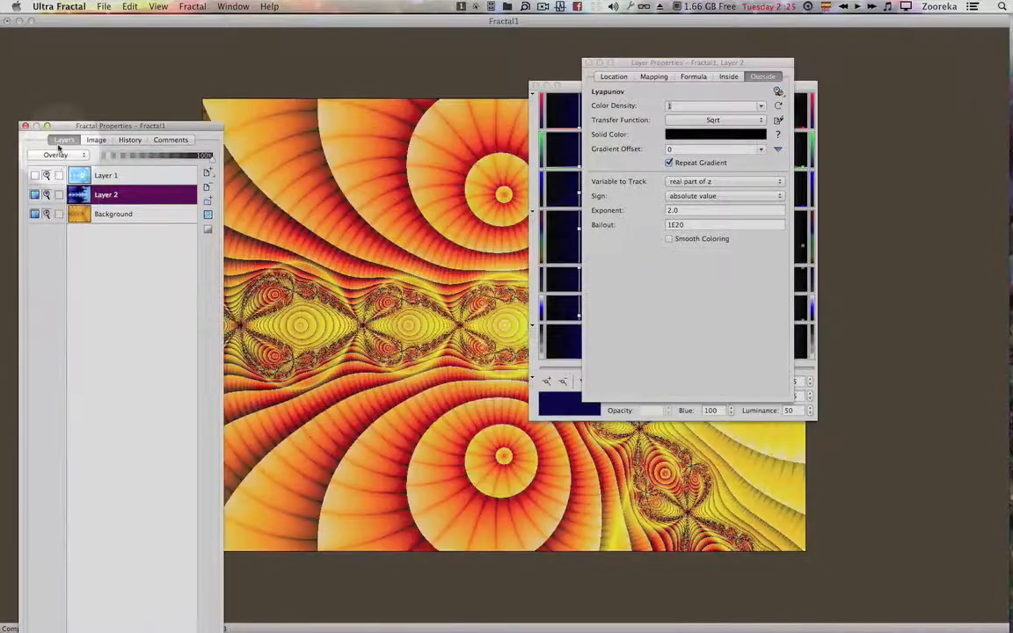
left_click(59, 155)
left_click(59, 165)
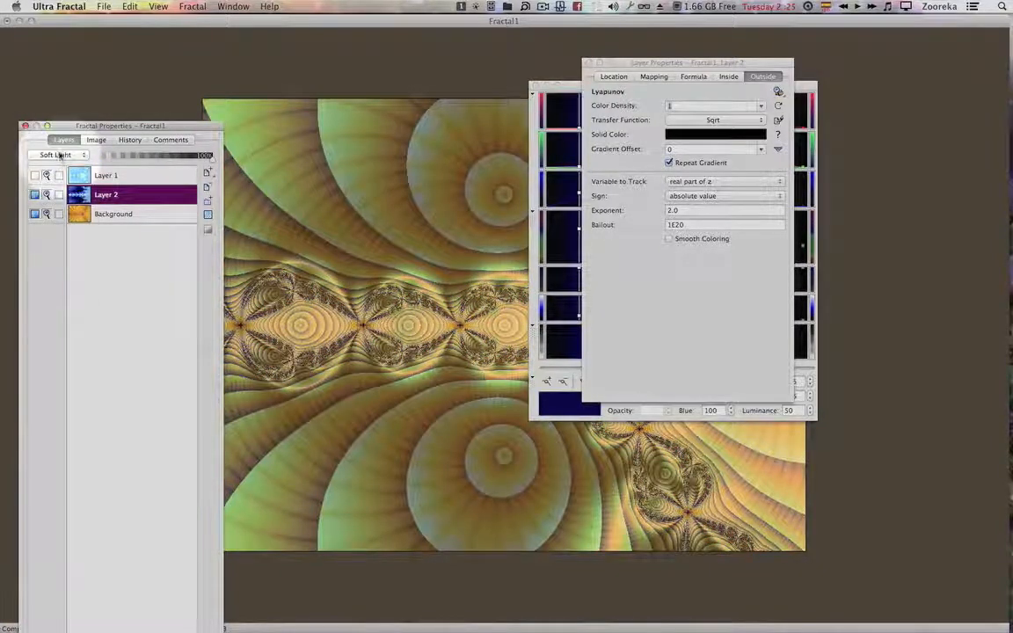
left_click(60, 155)
left_click(59, 164)
left_click(59, 155)
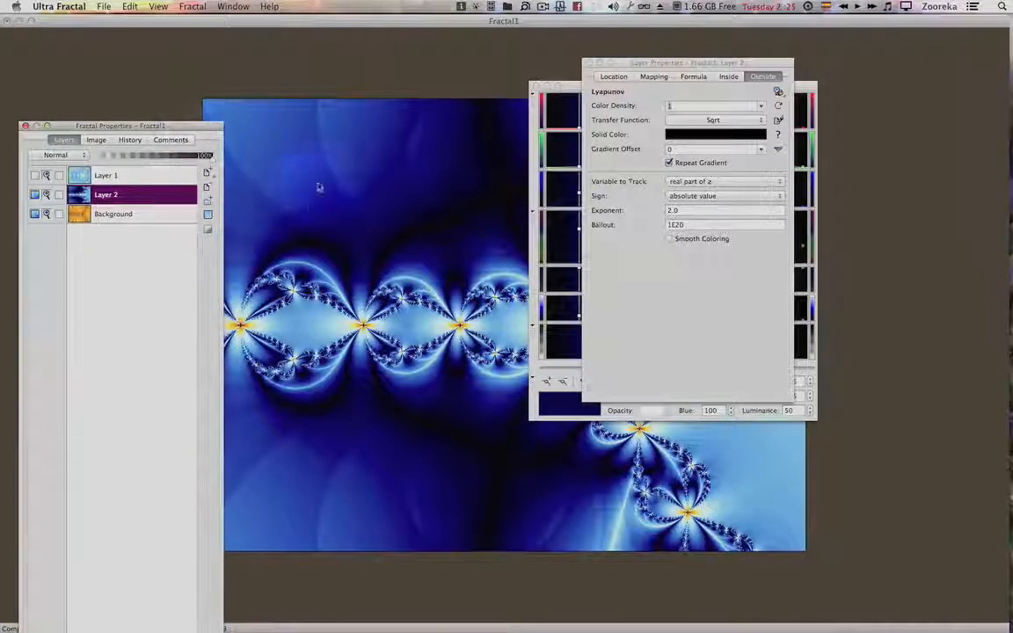
Try the Linear and Sqr transfer functions on Layer 2's outside coloring and go back to Sqrt.
left_click(685, 126)
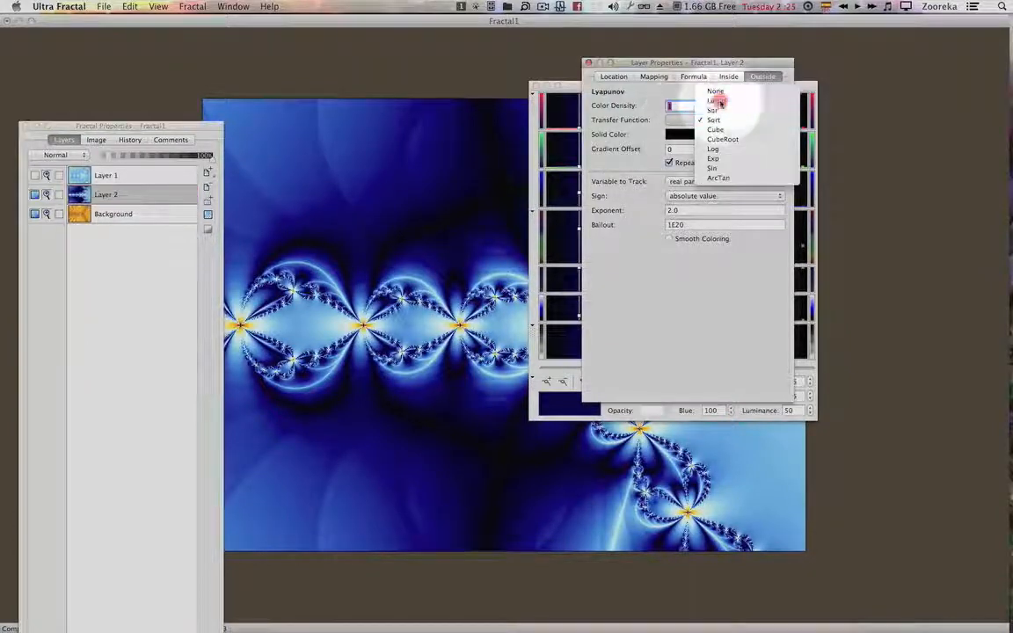
left_click(717, 101)
left_click(721, 121)
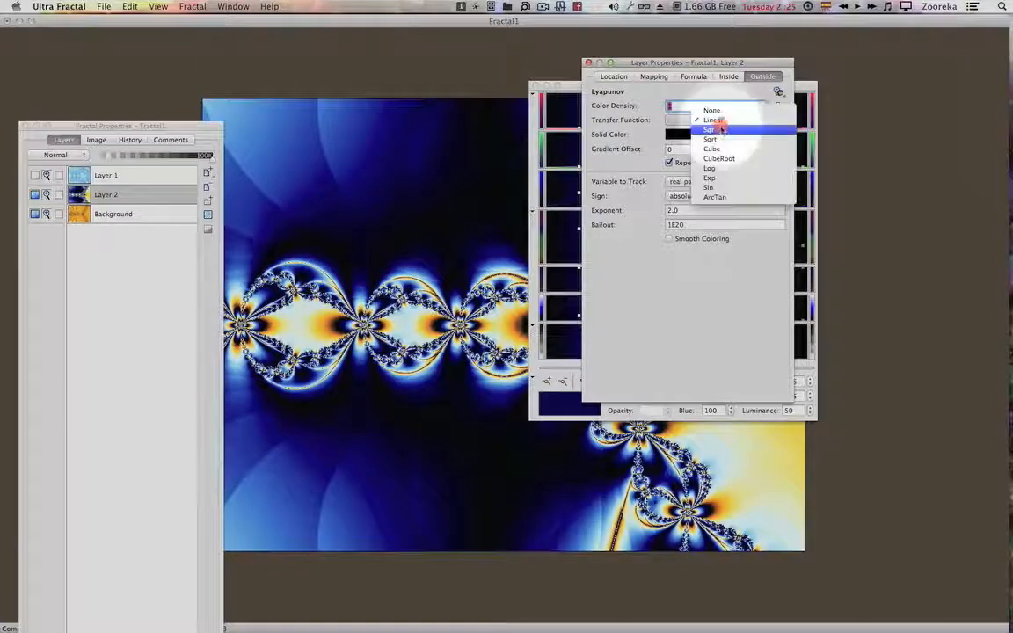
left_click(720, 130)
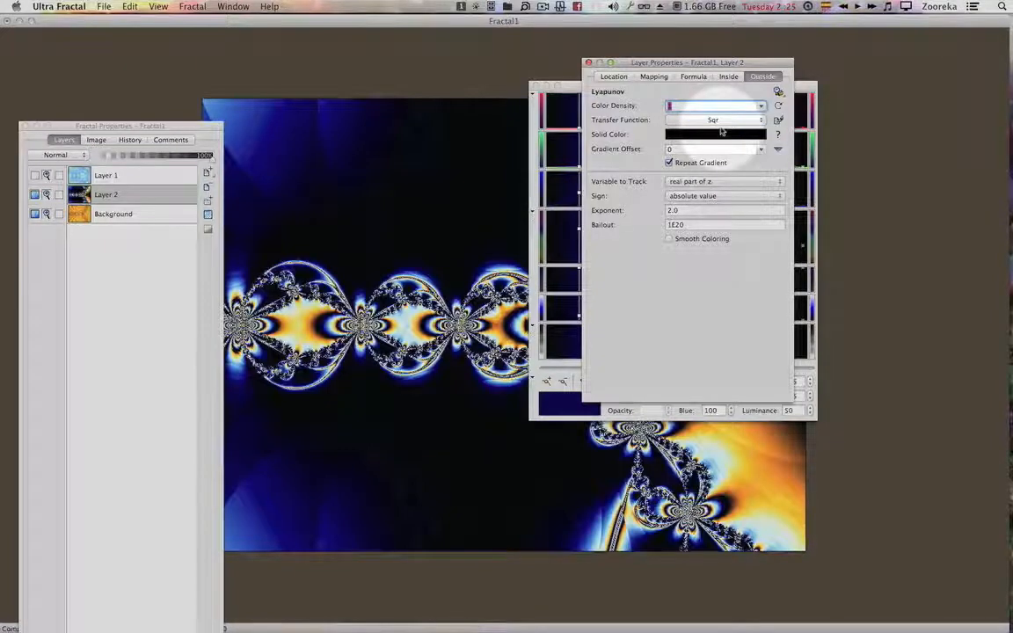
left_click(720, 121)
left_click(720, 133)
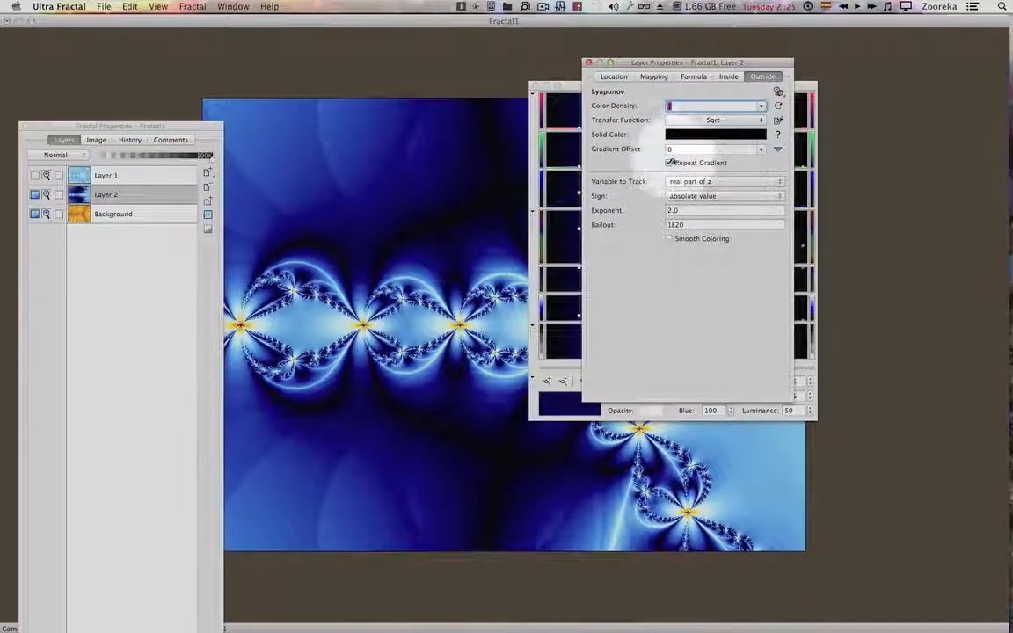
Turn off Repeat Gradient for Layer 2, compare the Cube, Log and Exp transfer functions, and settle on CubeRoot.
left_click(712, 119)
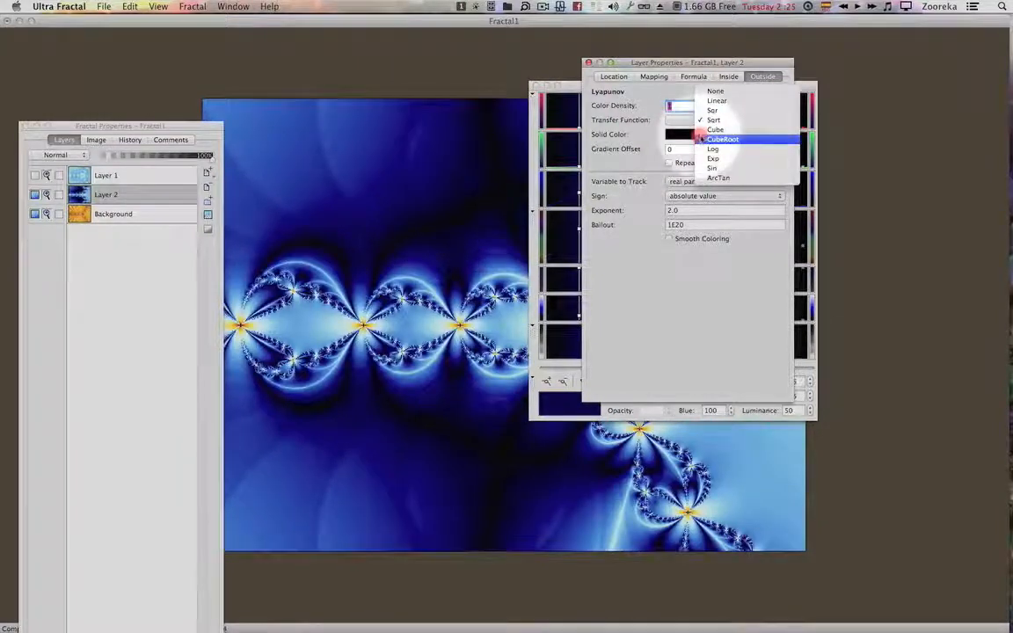
left_click(706, 130)
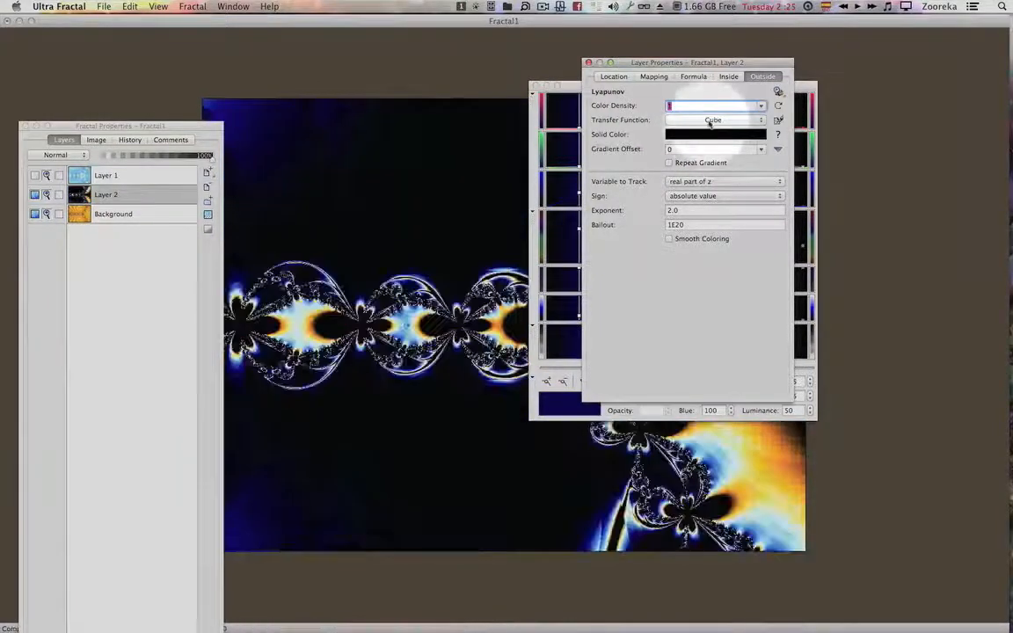
left_click(710, 130)
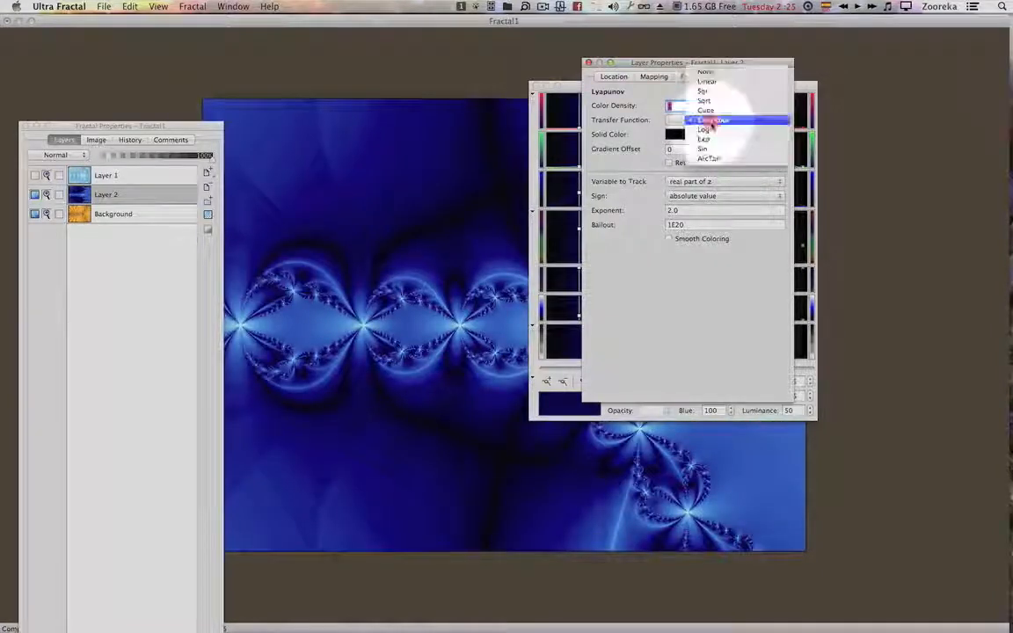
left_click(712, 130)
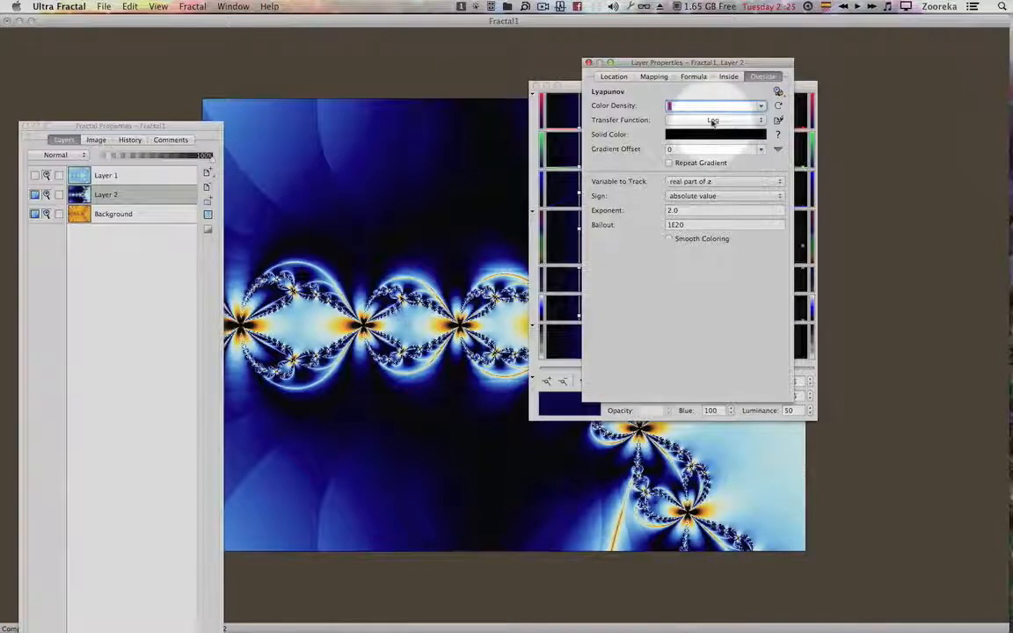
left_click(713, 121)
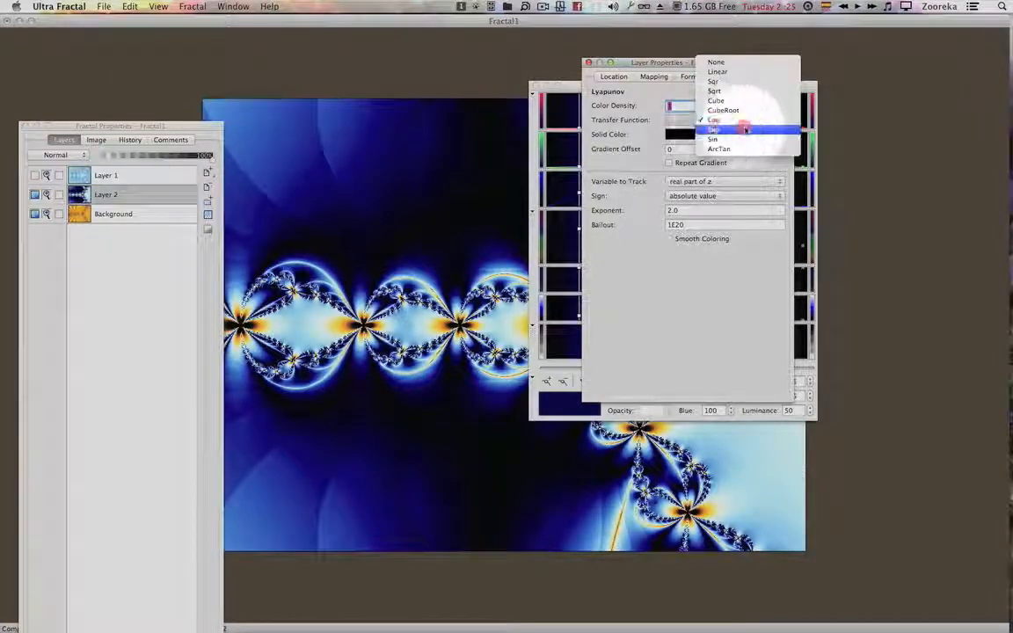
left_click(730, 131)
left_click(726, 128)
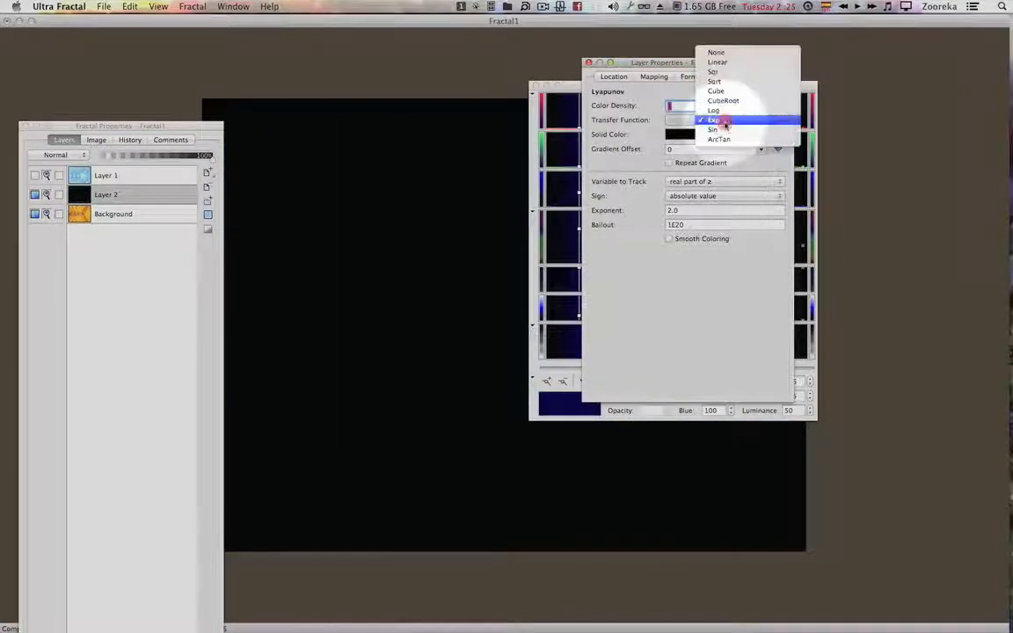
left_click(725, 111)
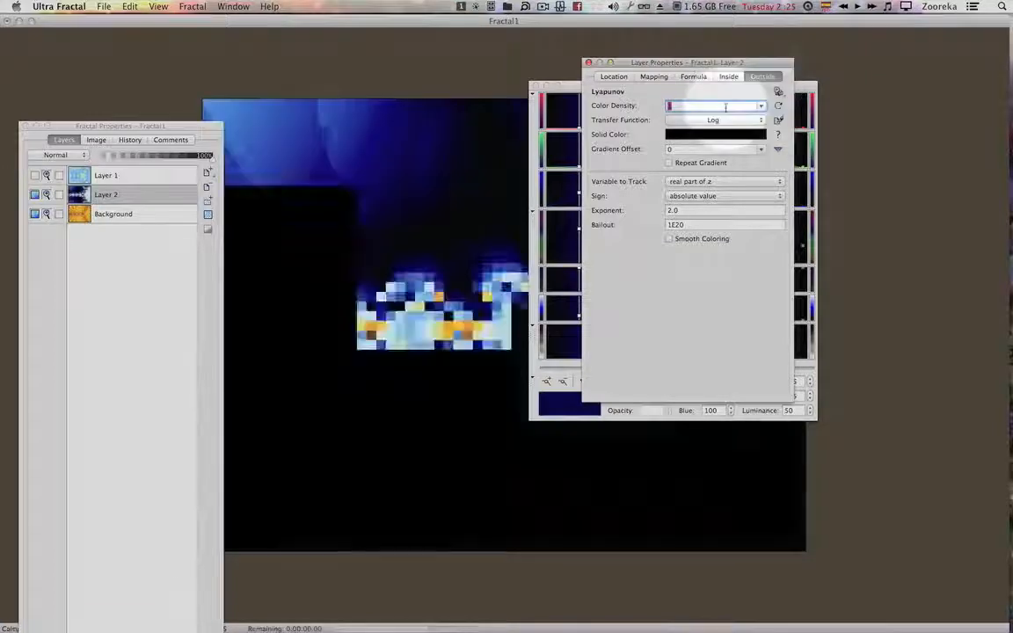
left_click(725, 130)
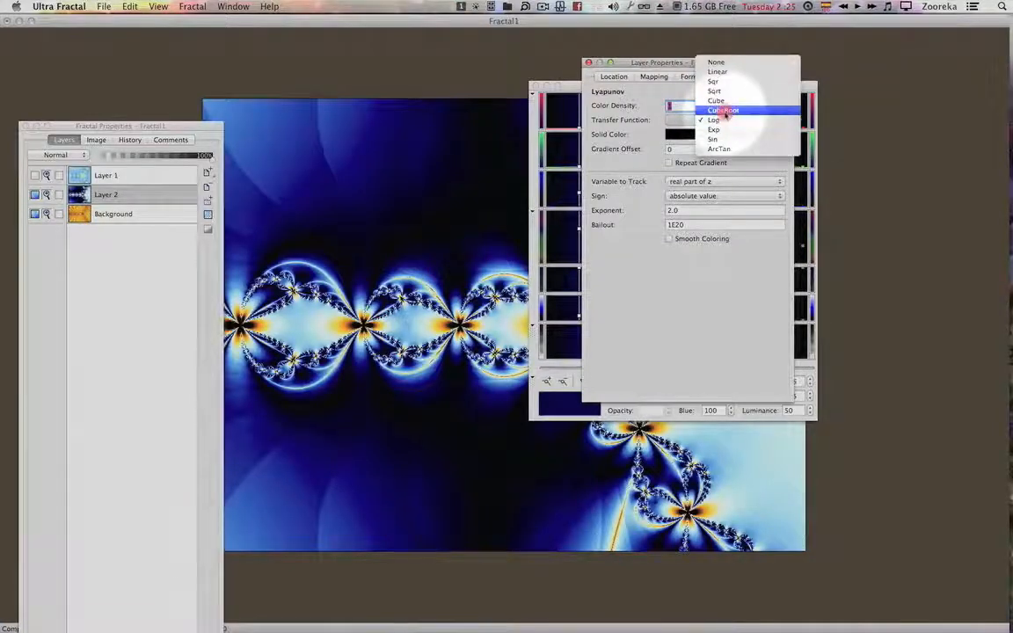
left_click(726, 112)
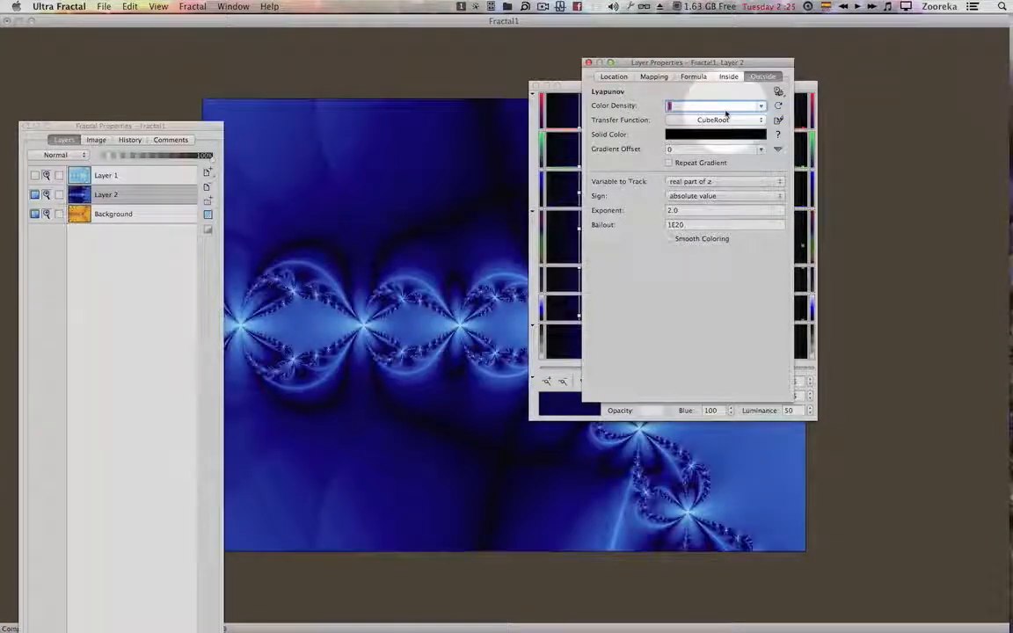
Adjust Layer 2's gradient with HSL saturation -100 and luminance 15 to make it grayscale.
key("F4")
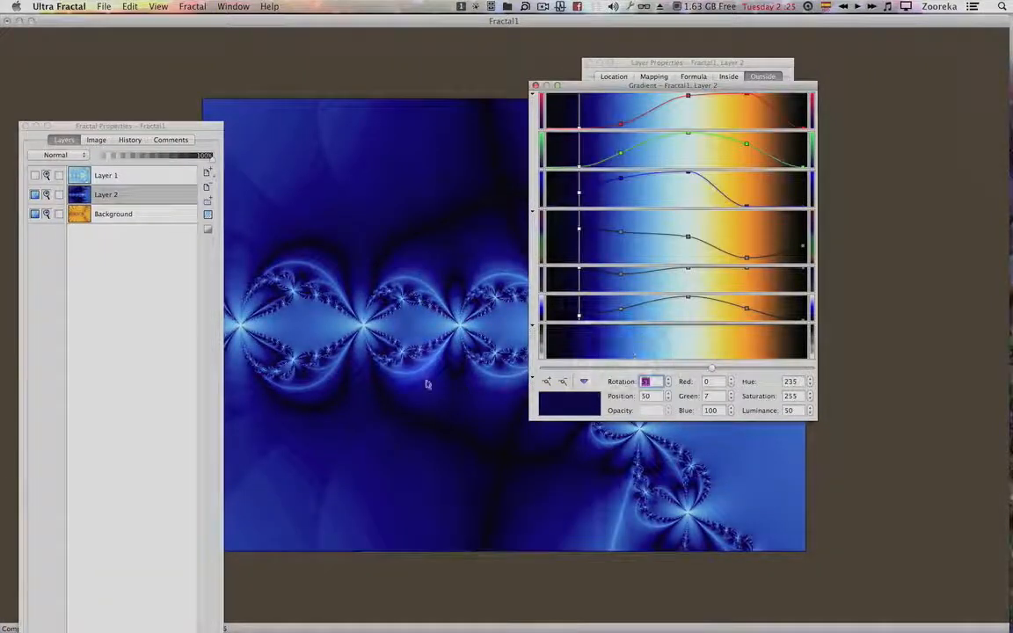
key("super")
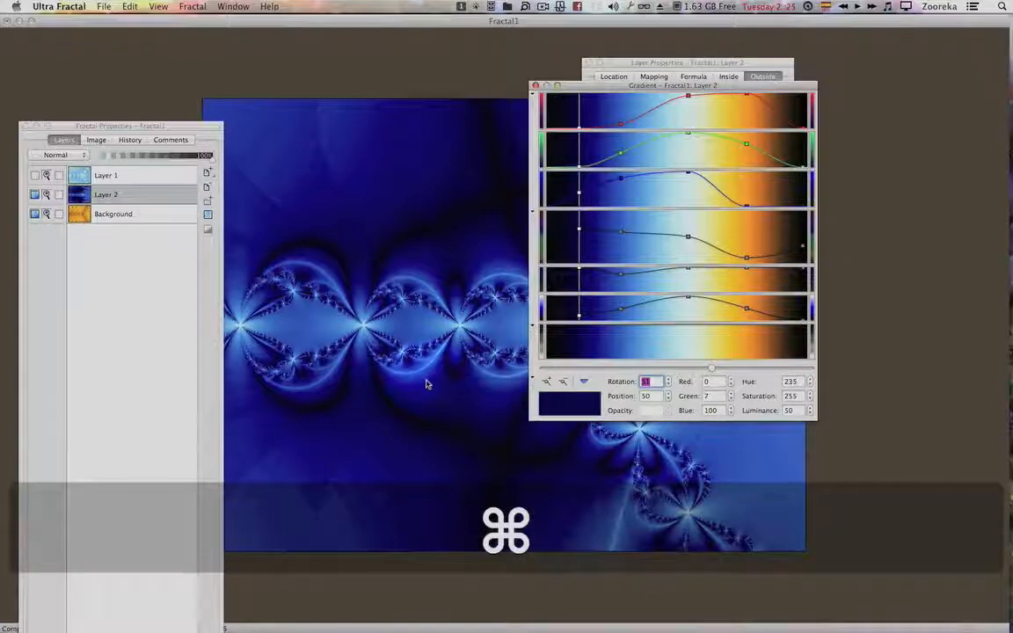
key("super+j")
left_click_drag(665, 81, 637, 86)
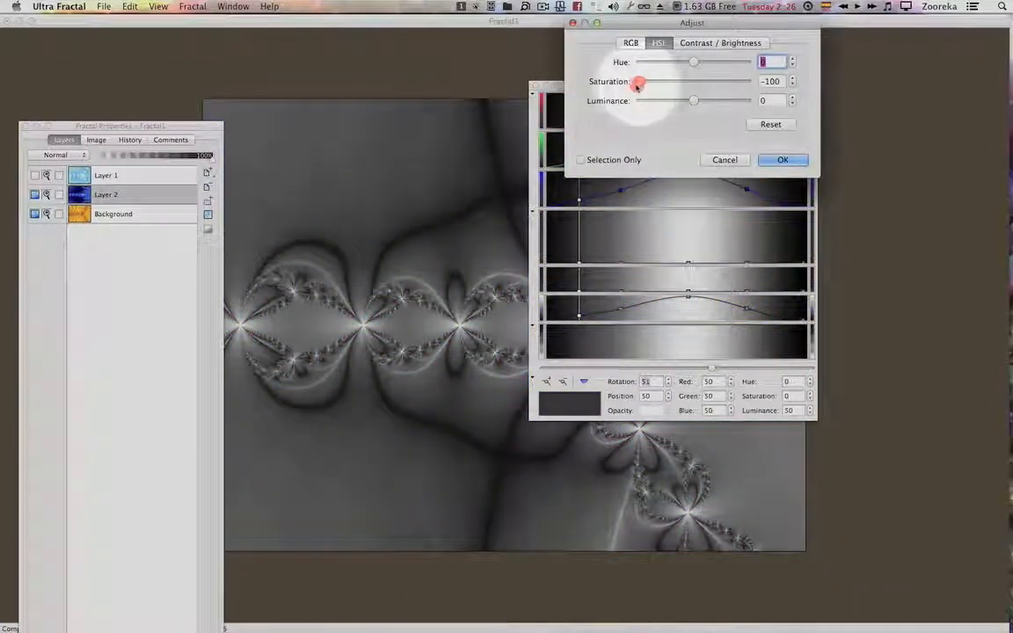
left_click_drag(694, 104, 701, 106)
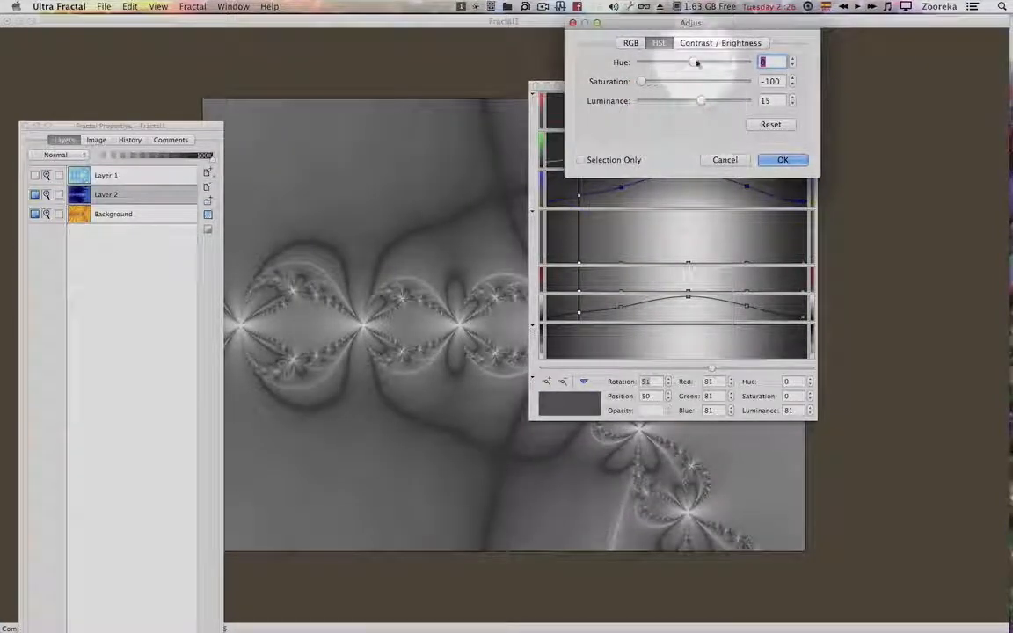
left_click(781, 159)
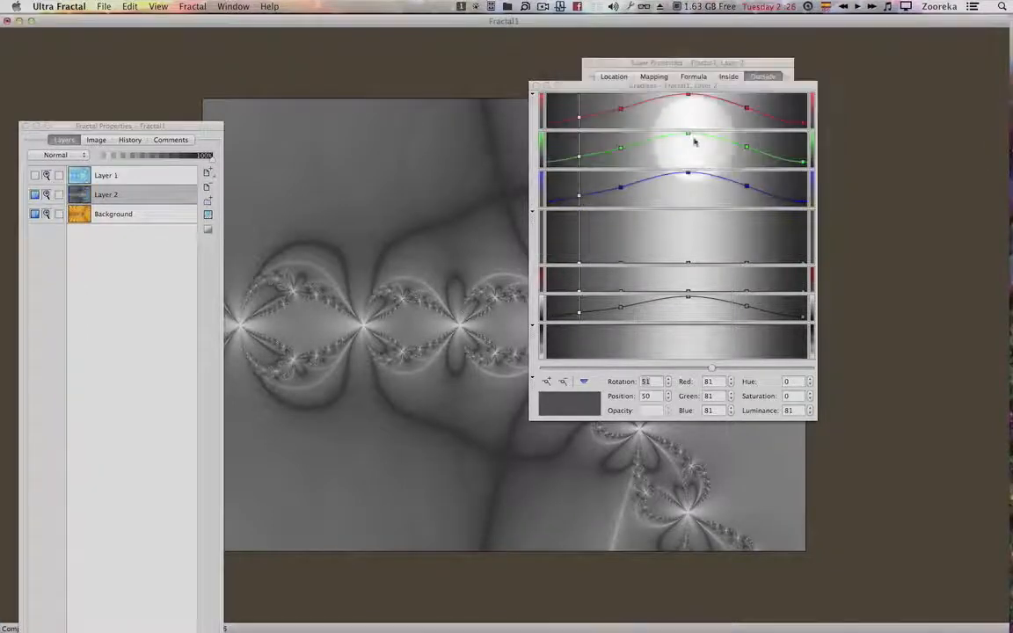
Move the gradient editor clear of the layer settings, make Layer 1 visible, select it, and link color and opacity in its gradient.
left_click_drag(678, 85, 780, 89)
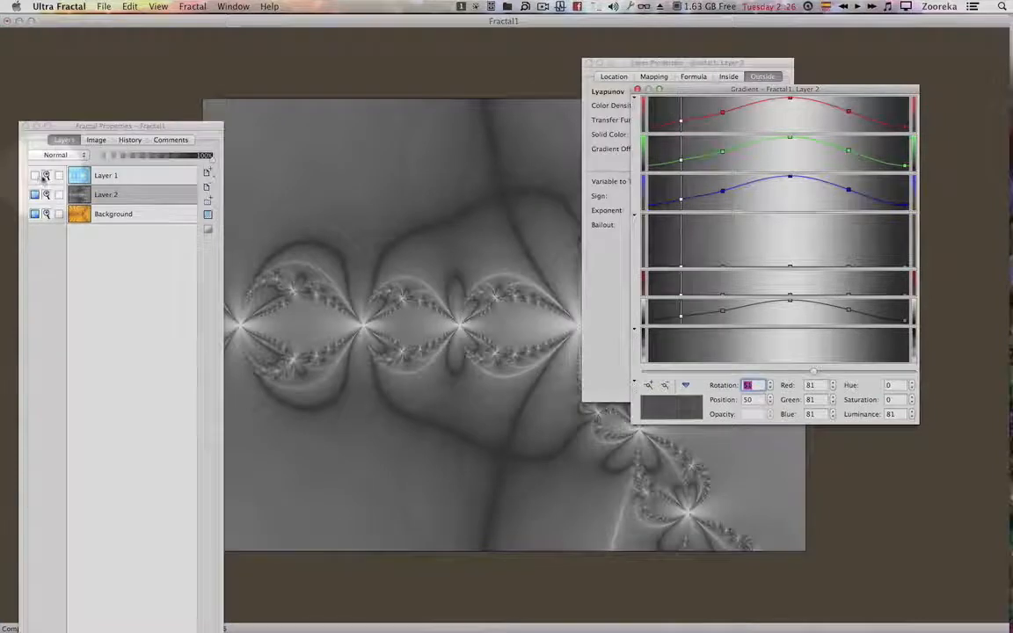
left_click(34, 175)
left_click(105, 194)
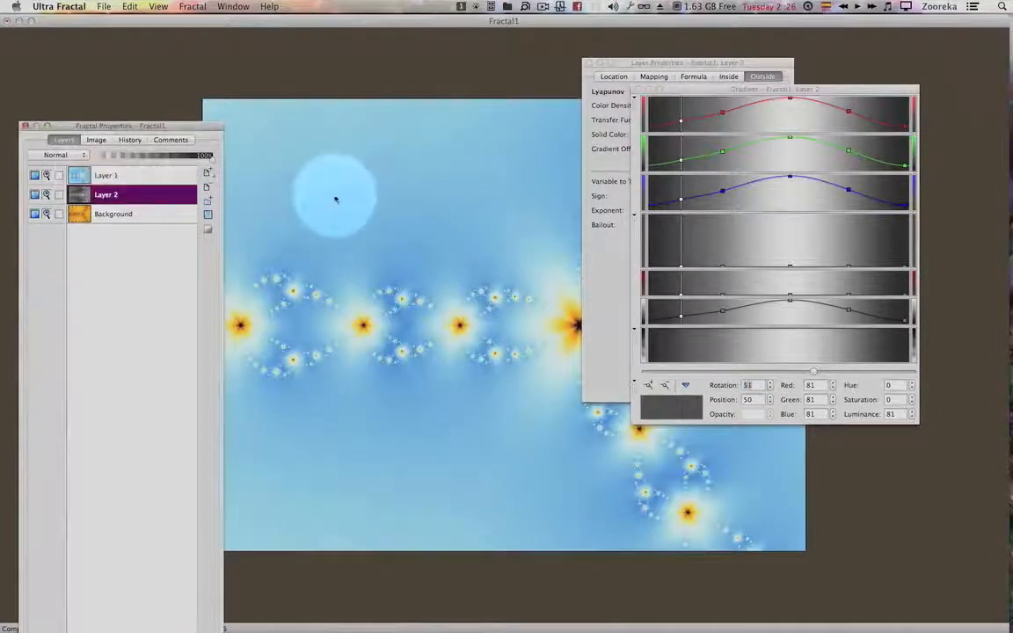
mouse_move(342, 195)
left_mouse_down()
mouse_move(571, 188)
mouse_move(421, 205)
mouse_move(224, 176)
left_mouse_up()
left_click(132, 175)
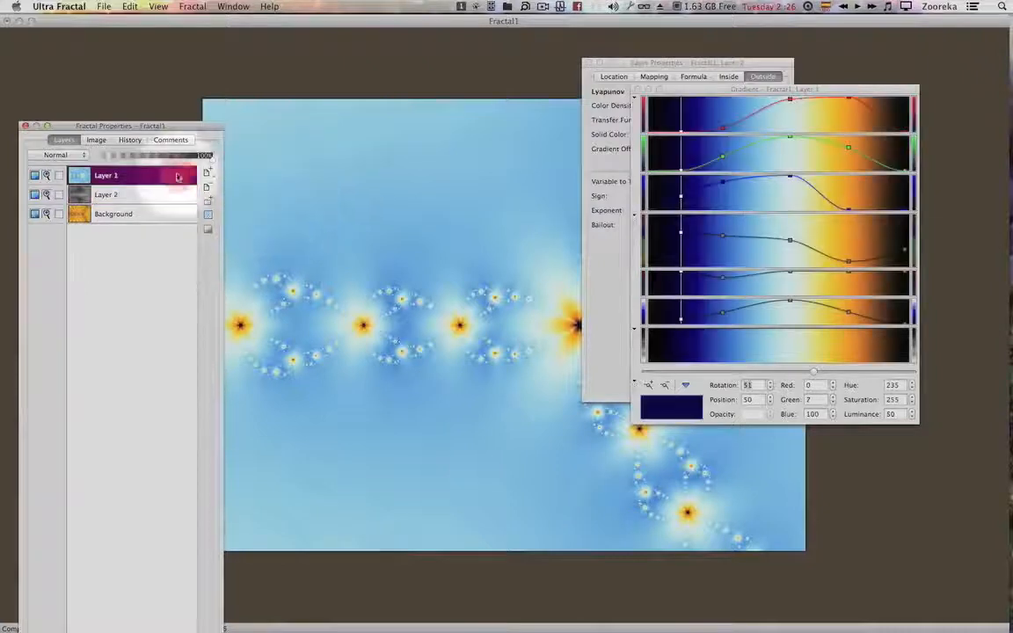
right_click(716, 348)
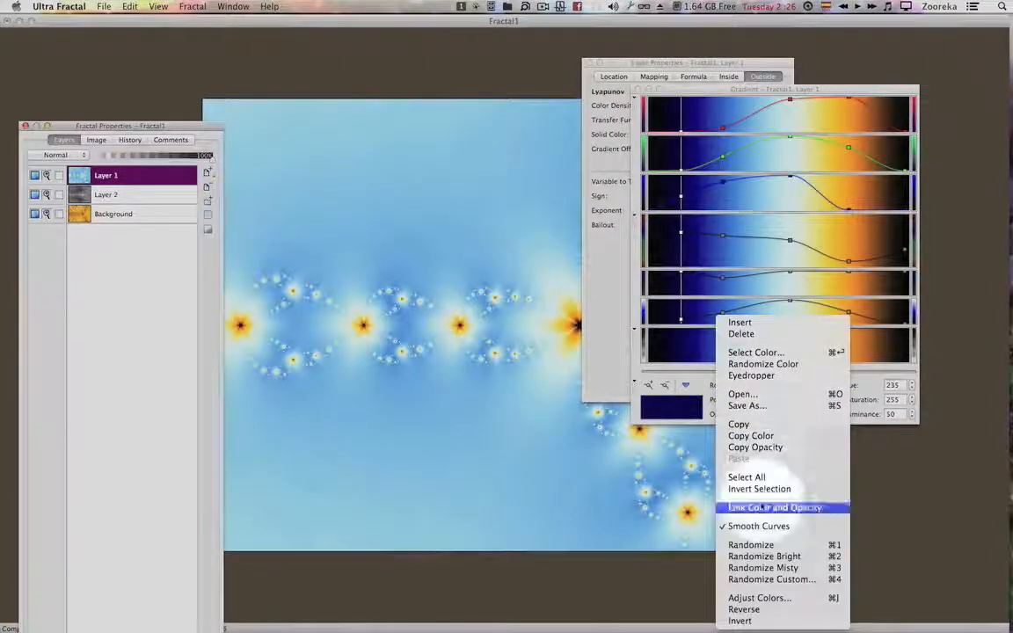
left_click(750, 507)
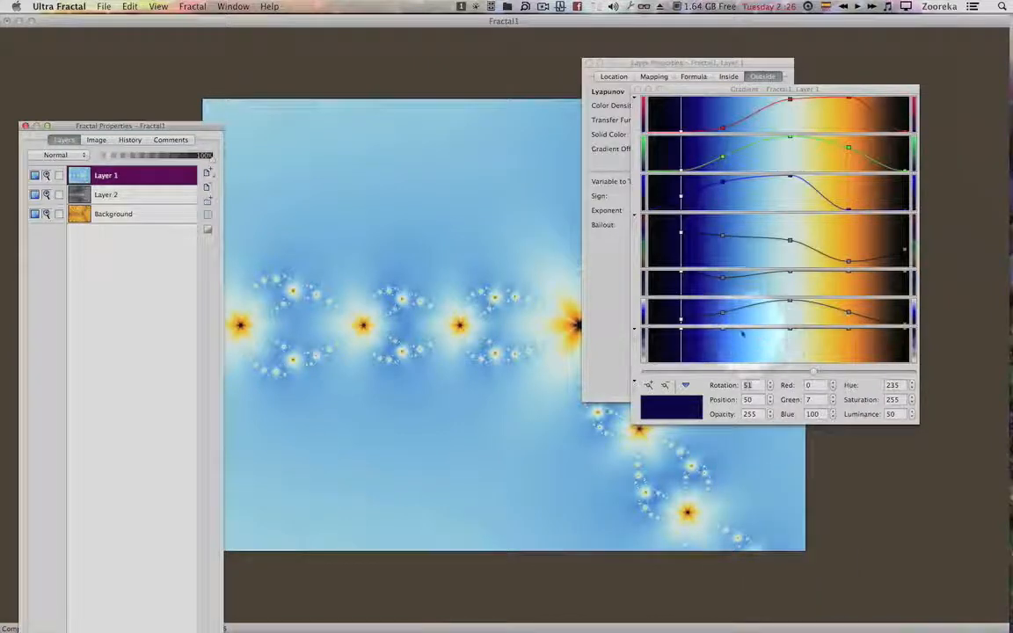
Lower the opacity of Layer 1's blue gradient point to 4 at position 138 and its pale cyan point to 193 at position 217.
left_click(724, 334)
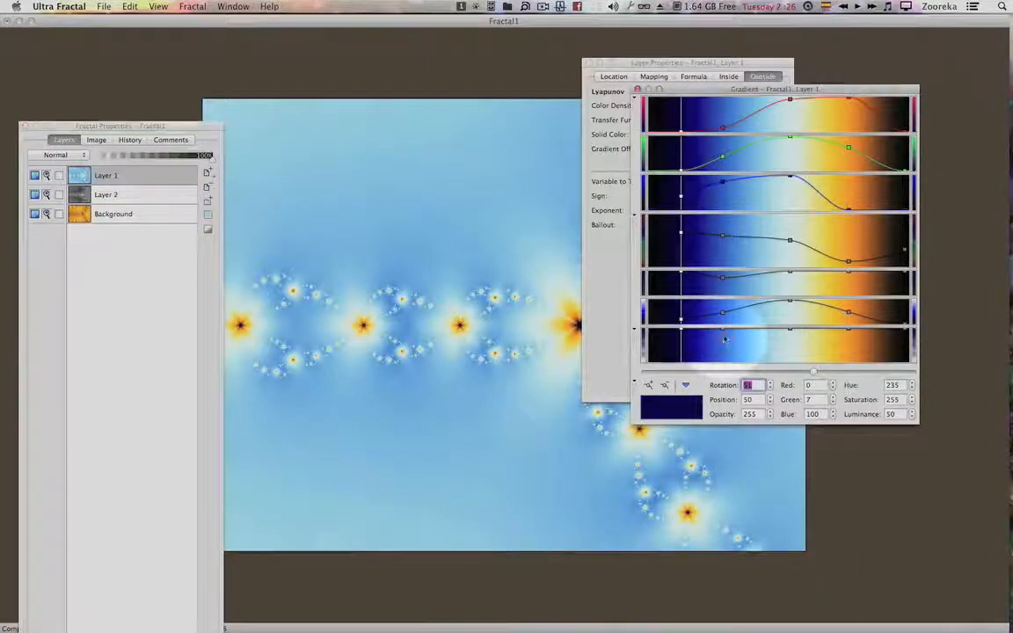
left_click(724, 343)
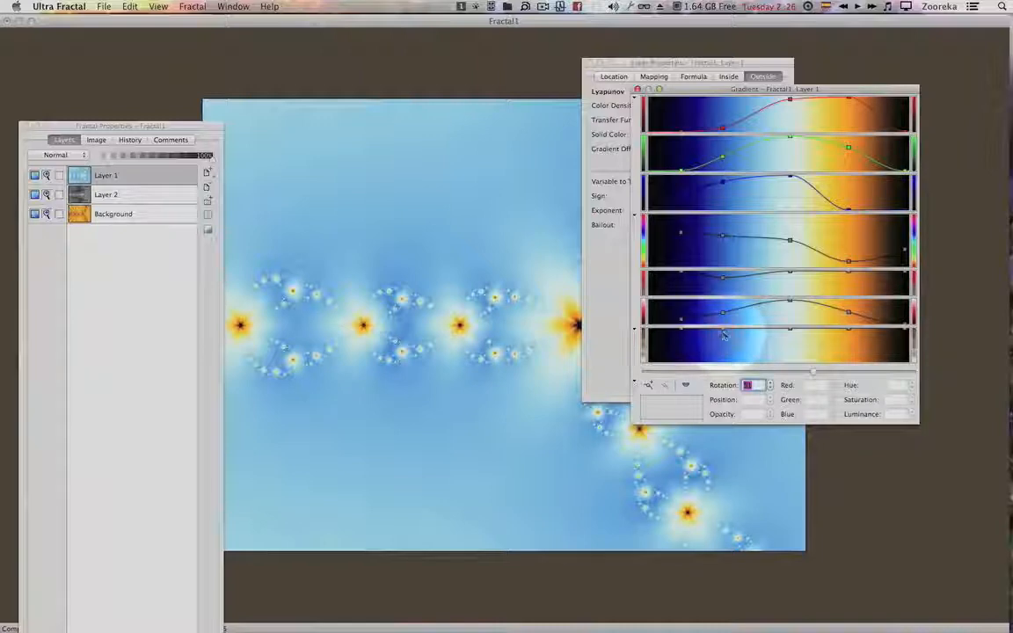
left_click(723, 333)
left_click_drag(723, 332, 739, 359)
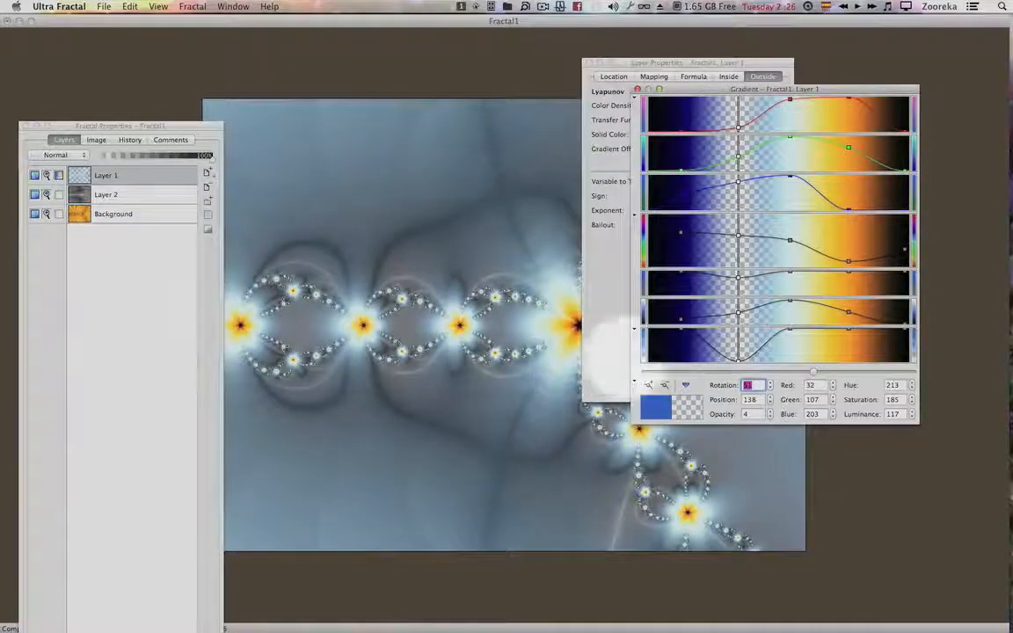
left_click(787, 334)
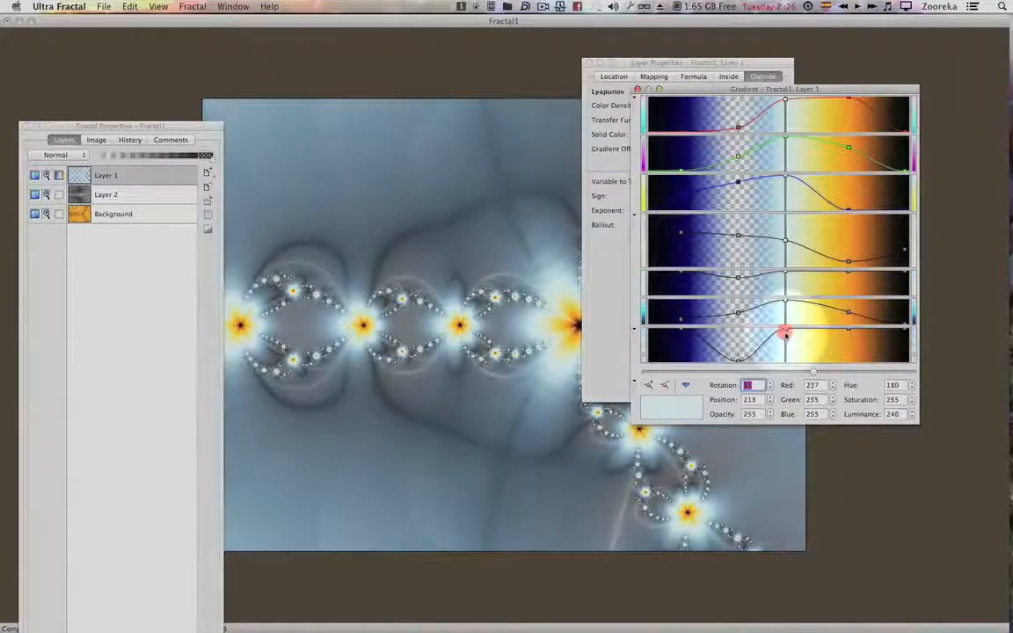
left_click_drag(787, 339, 790, 342)
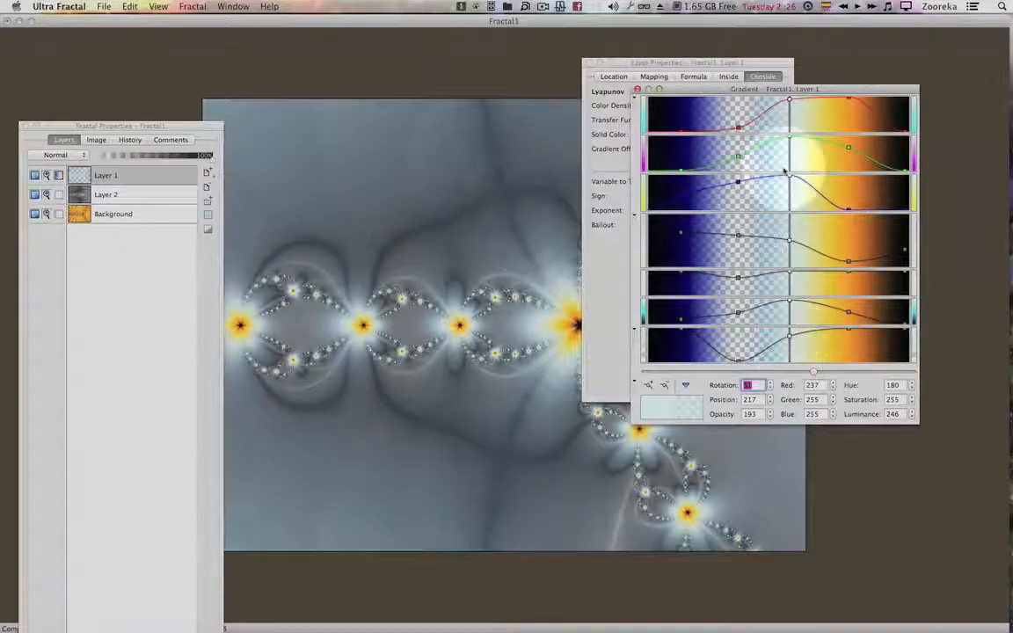
Dock the Gradient and Layer Properties windows at the side and move the Fractal Properties window off the image center.
left_click(844, 77)
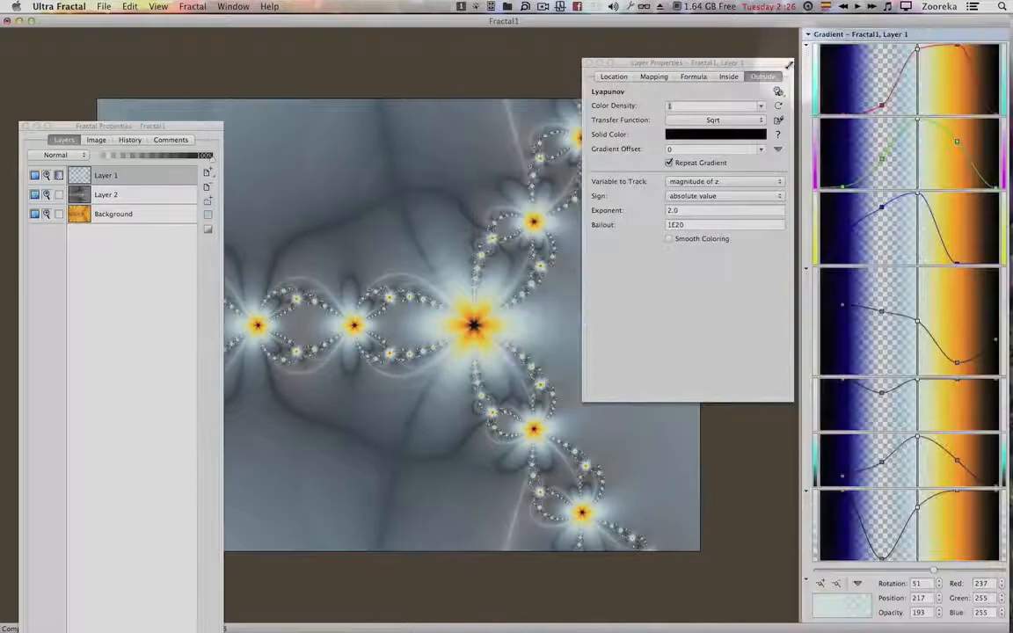
left_click_drag(703, 62, 879, 53)
left_click_drag(192, 129, 174, 98)
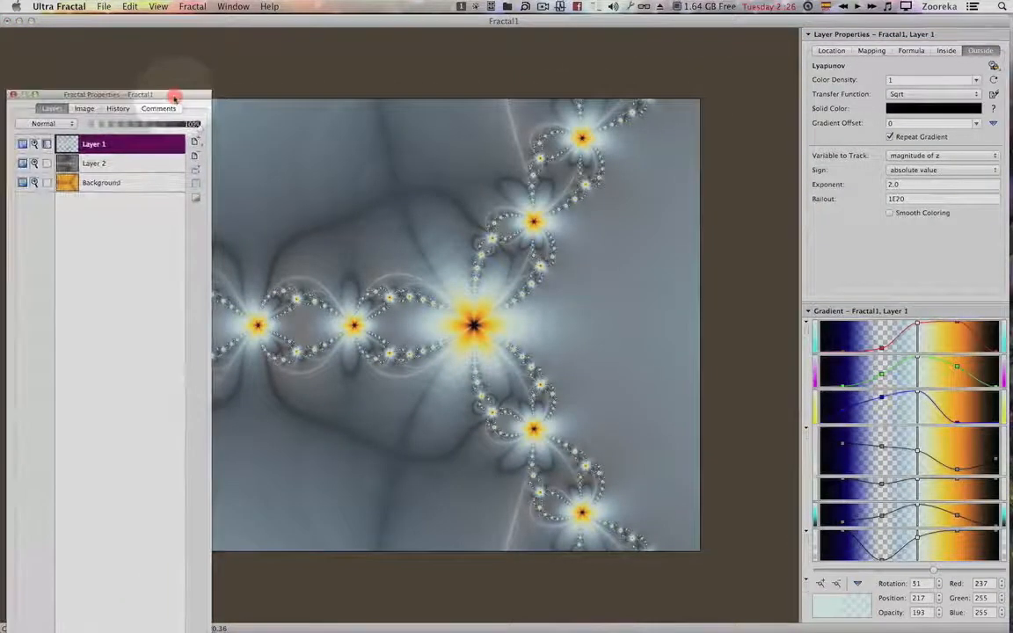
Place a duplicate of the Background layer between Layer 1 and Layer 2 and set its gradient rotation to 138.
left_click(165, 167)
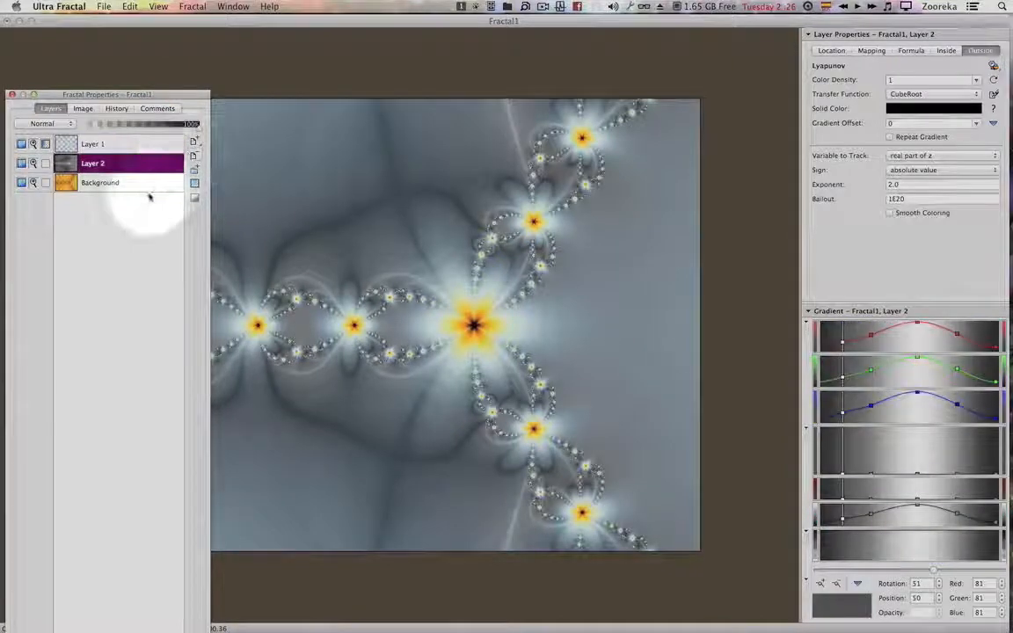
left_click(148, 188)
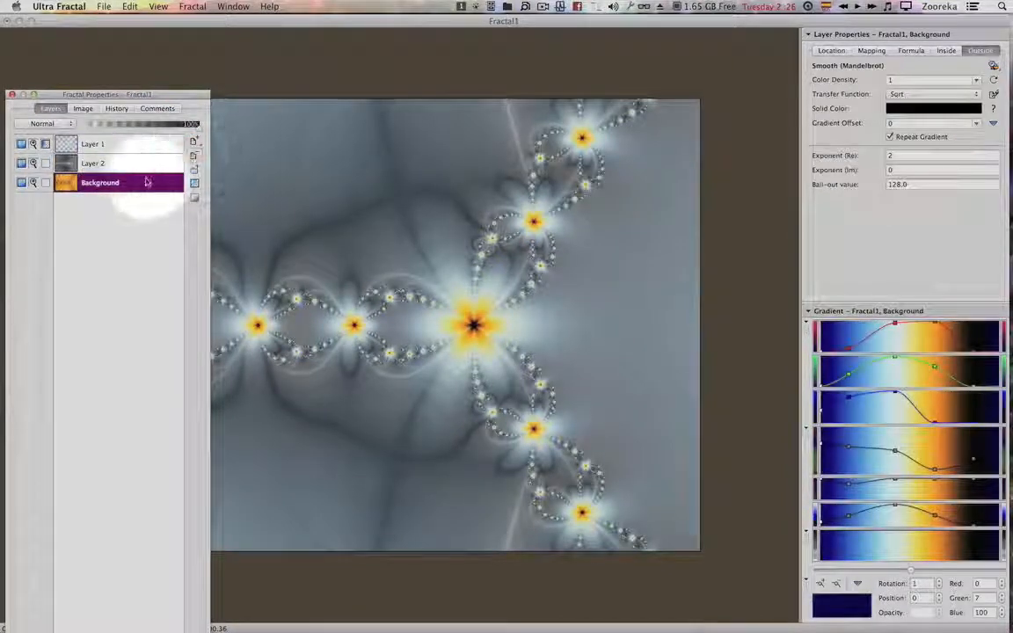
left_click_drag(136, 180, 143, 161)
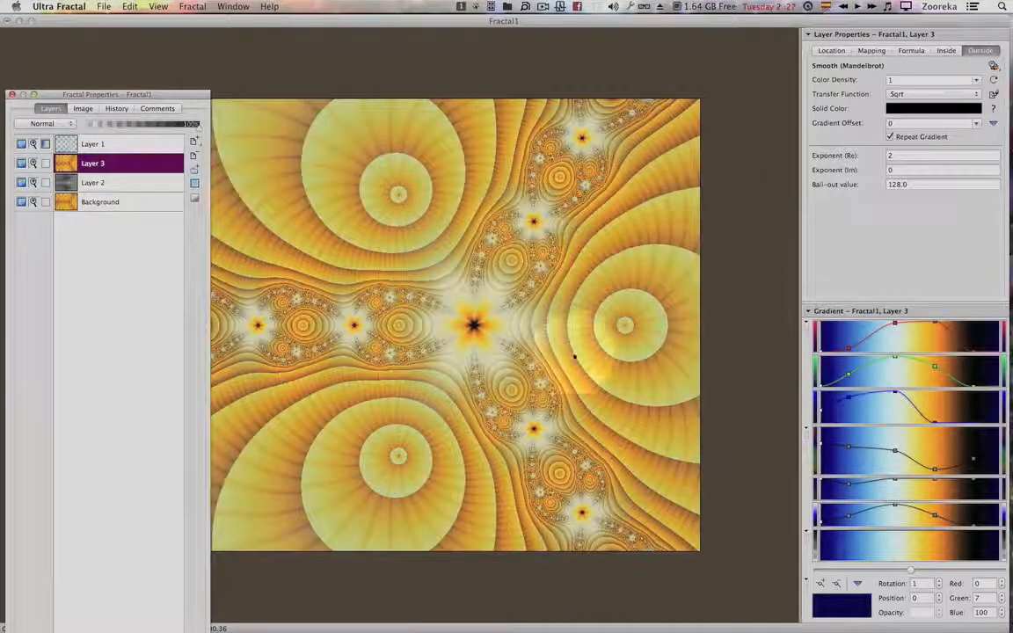
left_click_drag(910, 567, 974, 569)
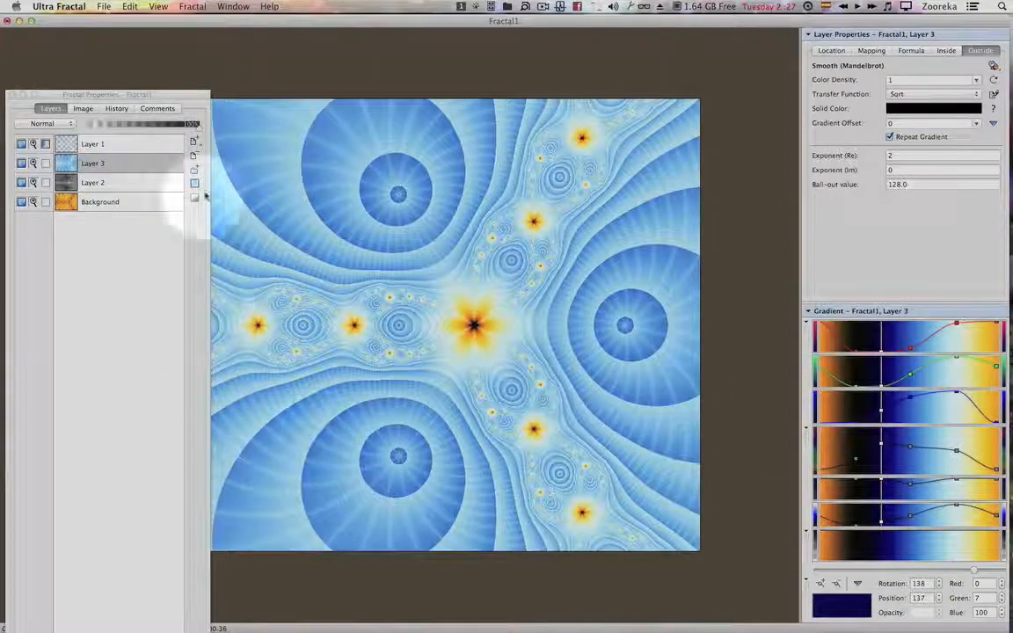
Duplicate Layer 3 and replace the copy's gradient with Grayscale 5 from Course_Grads.ugr.
left_click(193, 139)
left_click(193, 140)
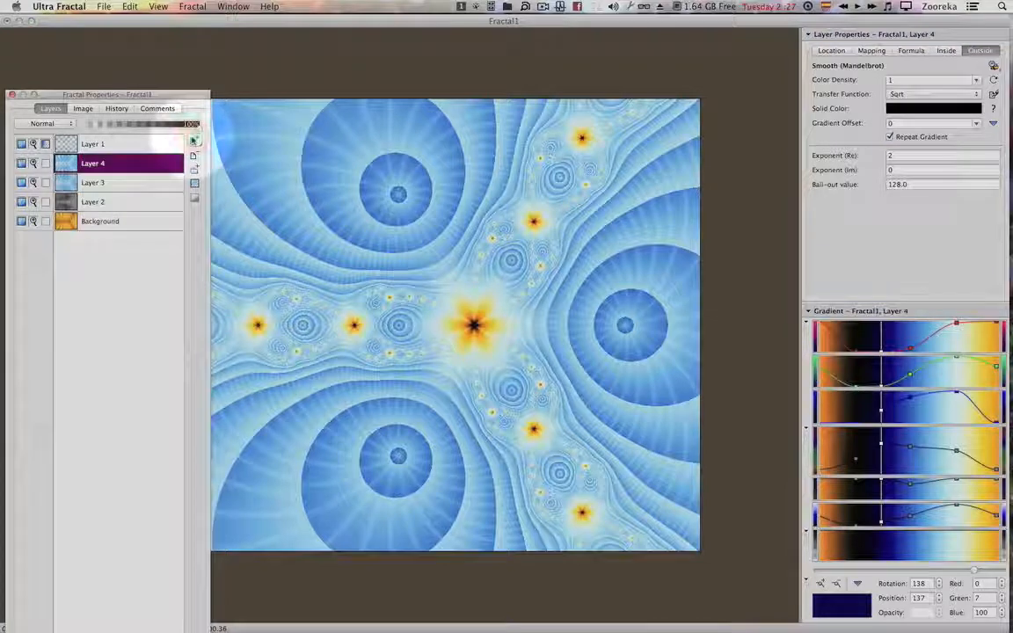
right_click(519, 226)
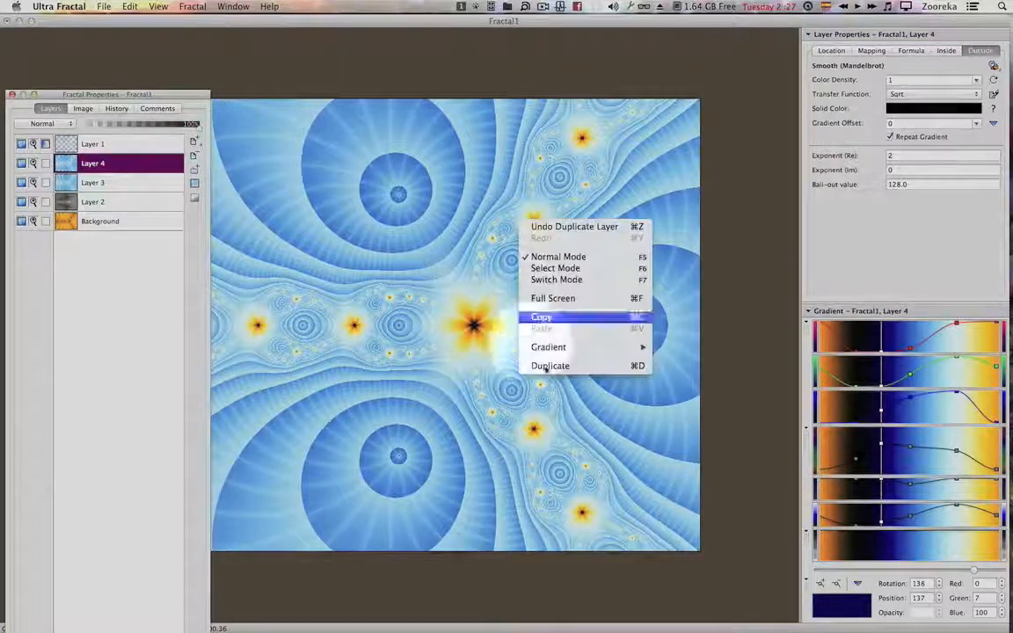
mouse_move(570, 346)
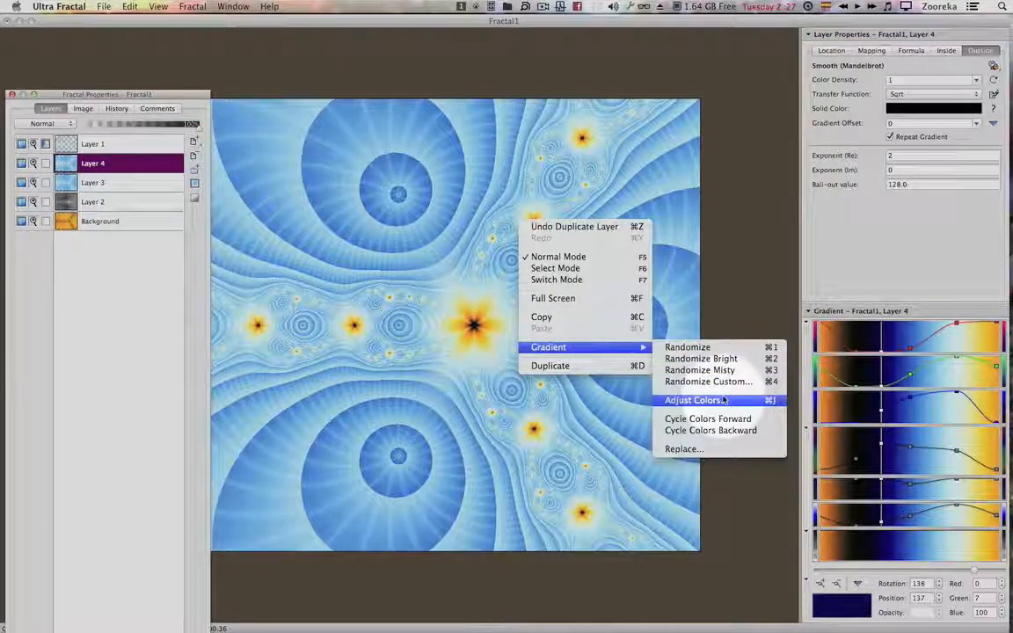
left_click(697, 449)
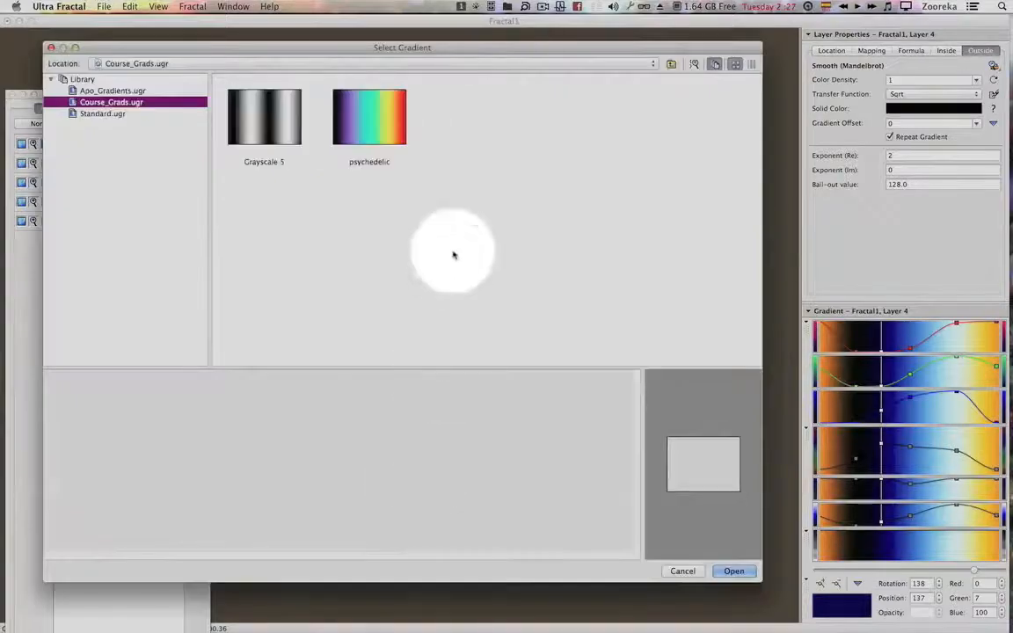
left_click(269, 136)
double_click(270, 138)
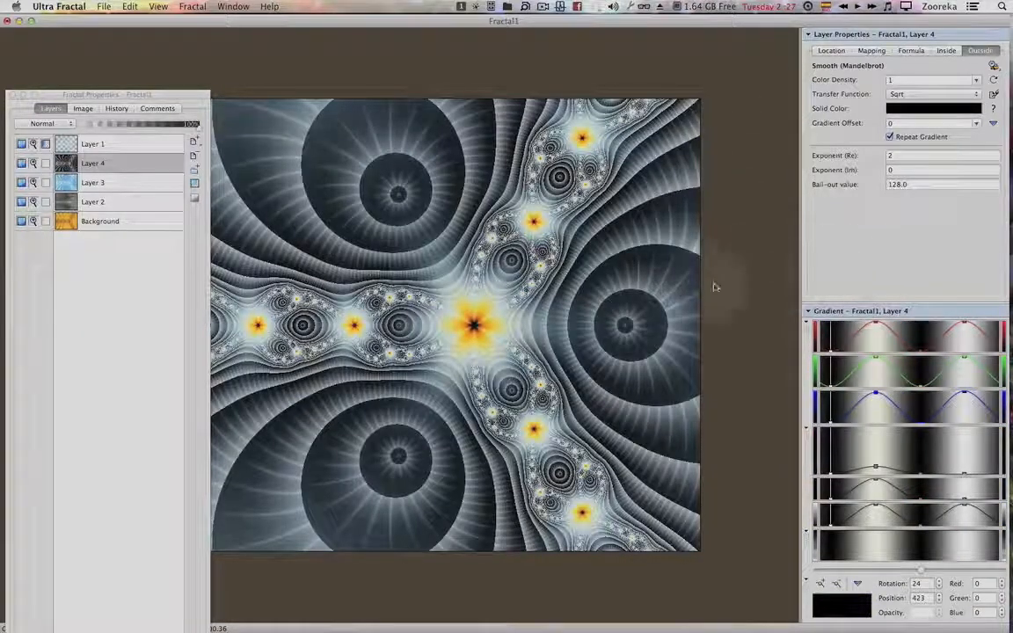
Try lower opacities for Layer 4, bring it back to nearly full, and delete Layer 3 beneath it.
left_click(160, 130)
left_click_drag(159, 129, 201, 124)
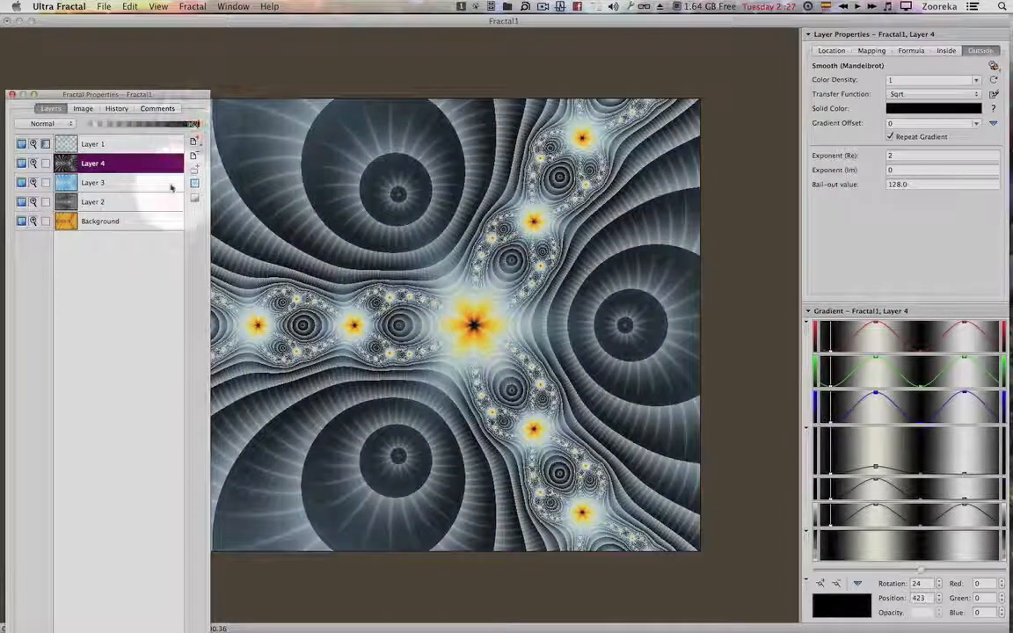
left_click(140, 182)
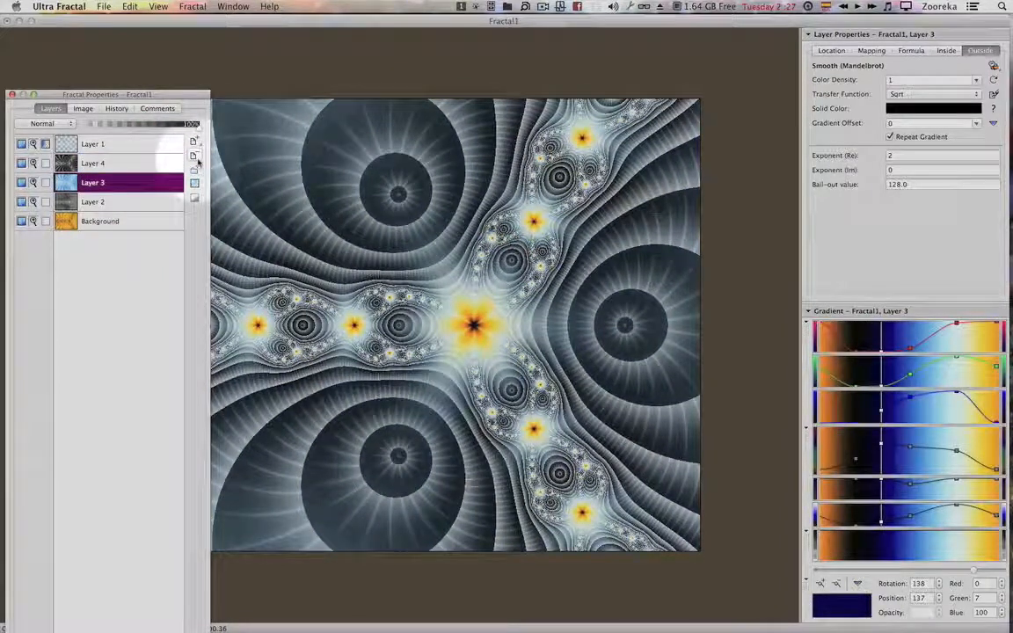
left_click(195, 157)
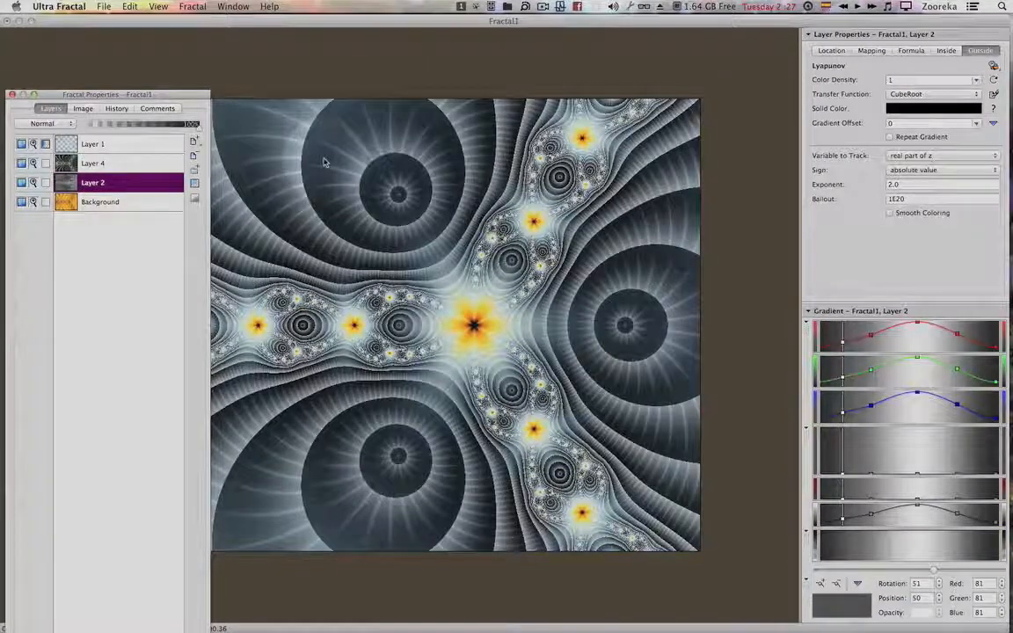
Undock the Layer Properties window, select Layer 1, and position the window beside the gradient editor.
left_click(923, 34)
left_click_drag(887, 37, 770, 71)
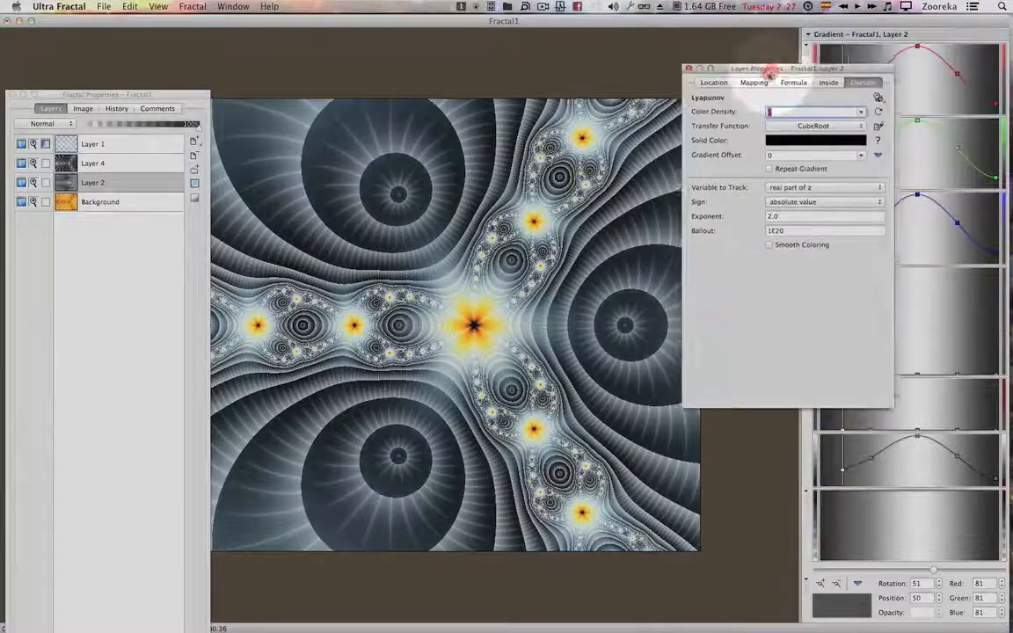
left_click(140, 145)
left_click(140, 145)
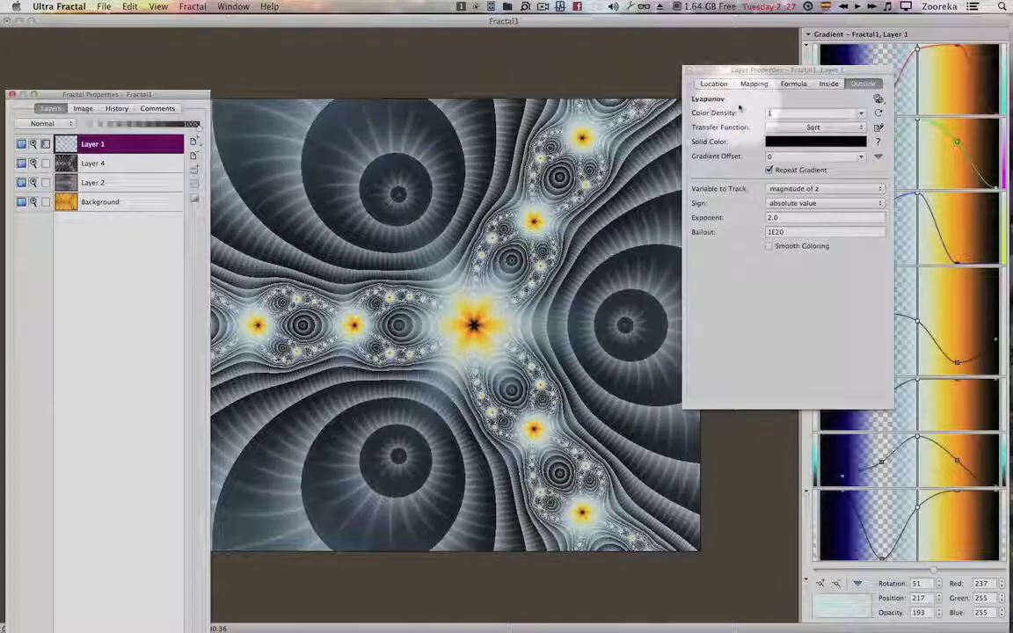
left_click_drag(764, 71, 716, 95)
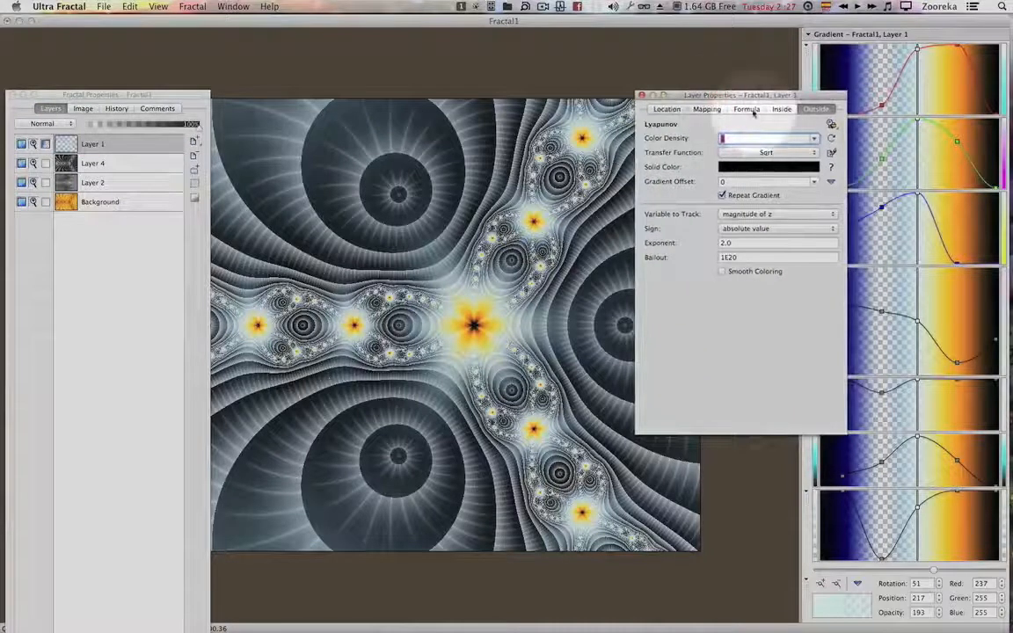
Explore Layer 1's Newton formula exponent on the complex plane and set it to 3.853175 real and 0.664683 imaginary.
left_click(746, 109)
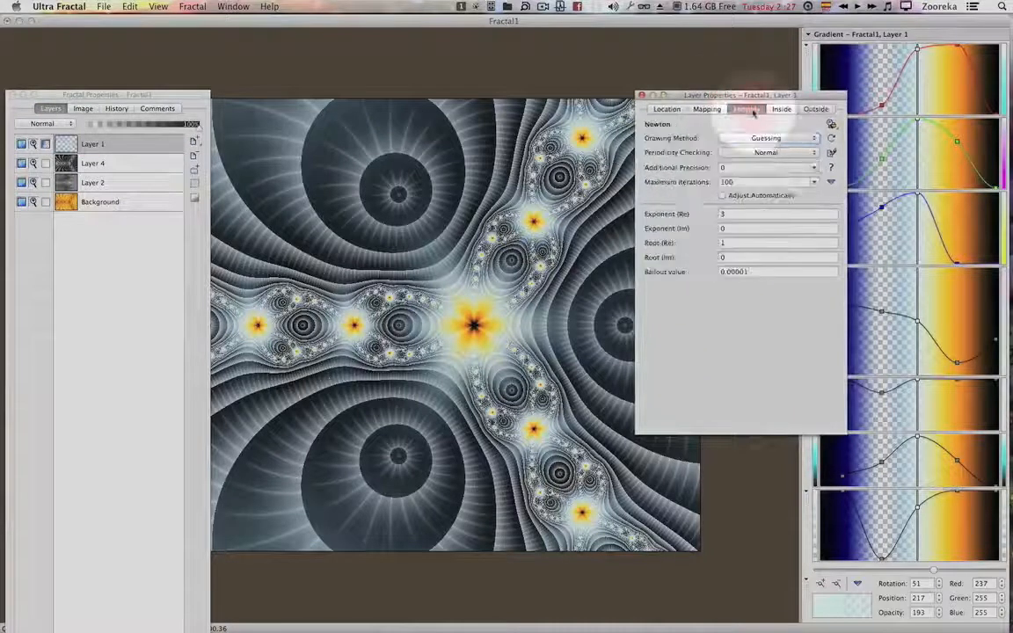
left_click(744, 215)
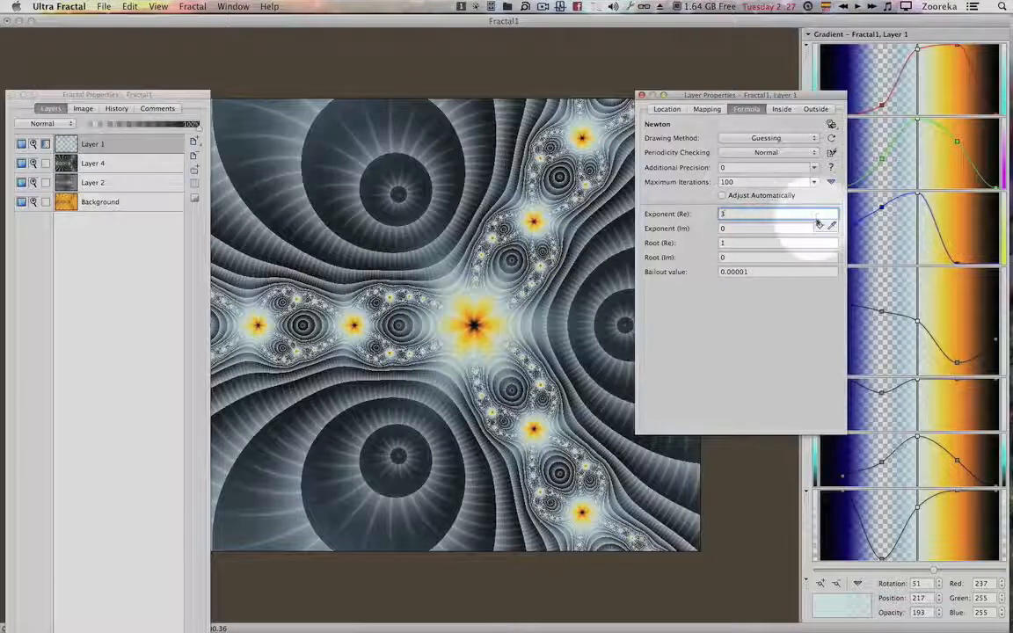
left_click(818, 223)
left_click_drag(212, 505, 263, 466)
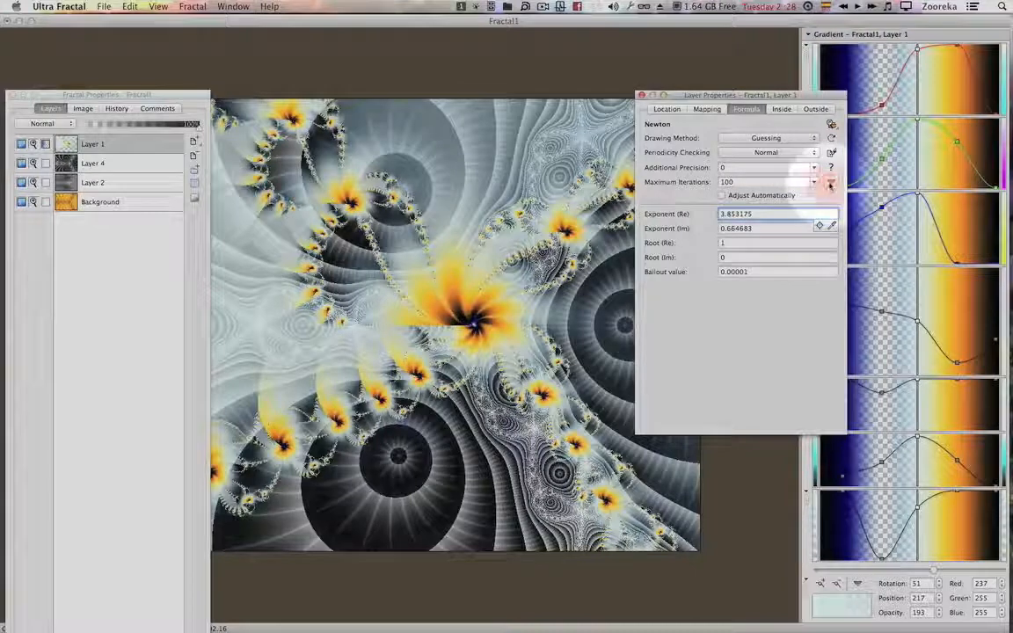
Copy Layer 1's Newton formula parameters and paste them into Layer 4.
left_click(830, 182)
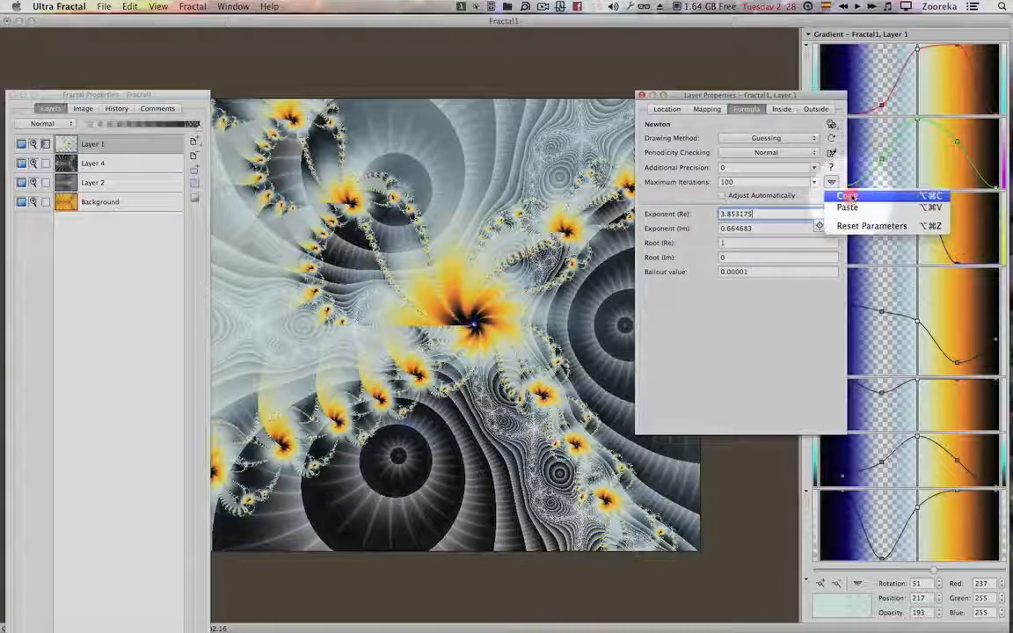
left_click(847, 195)
left_click(164, 165)
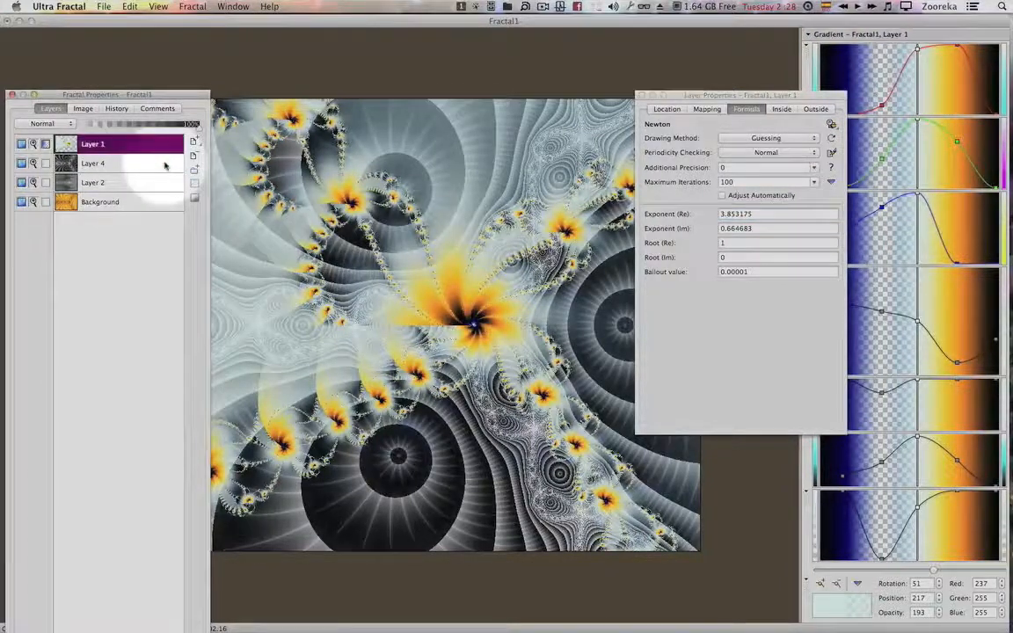
left_click(165, 163)
left_click(830, 181)
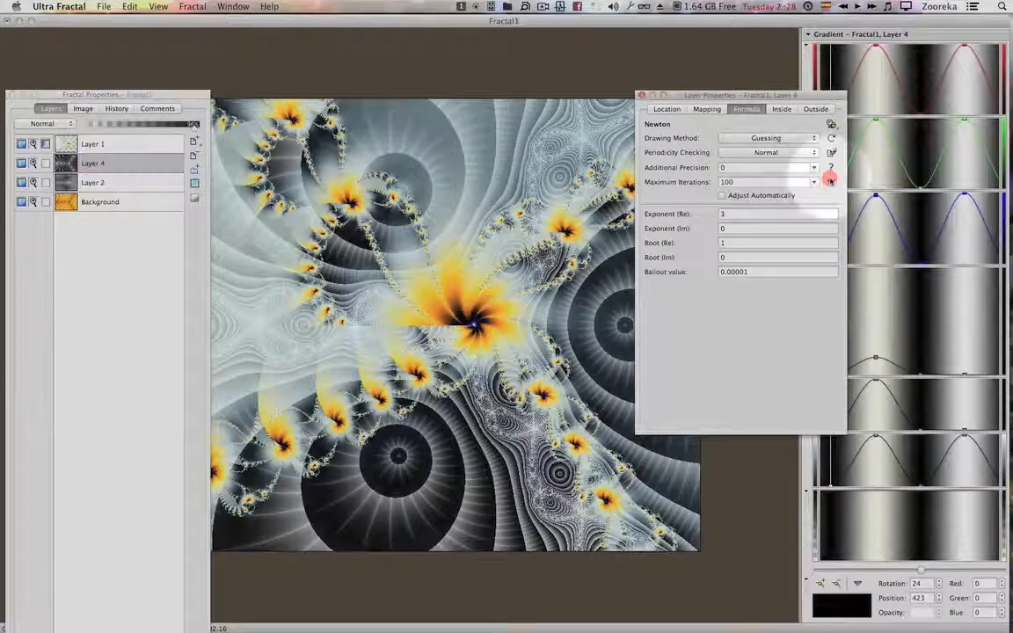
left_click(829, 181)
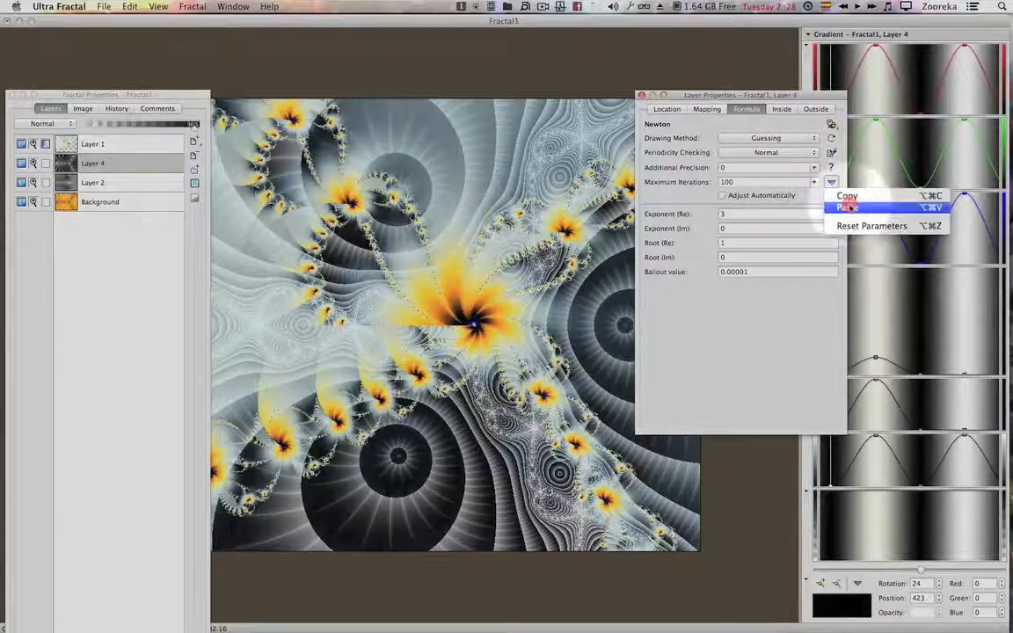
left_click(849, 206)
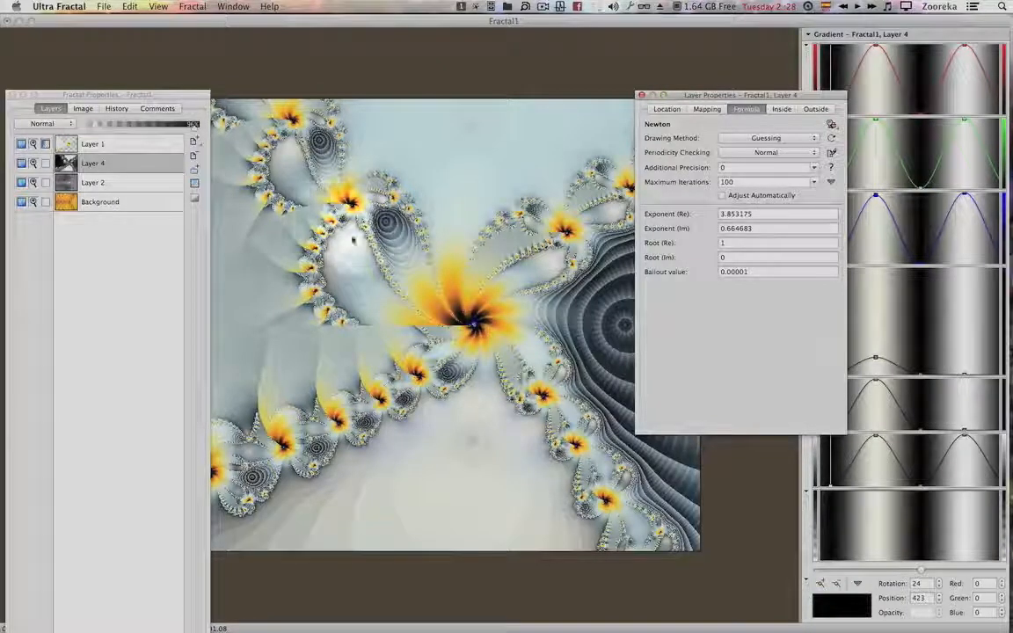
Zoom the fractal into the chain of orange spirals beside the white bulb, shift it slightly, and move the Layer Properties window aside.
left_click(402, 203)
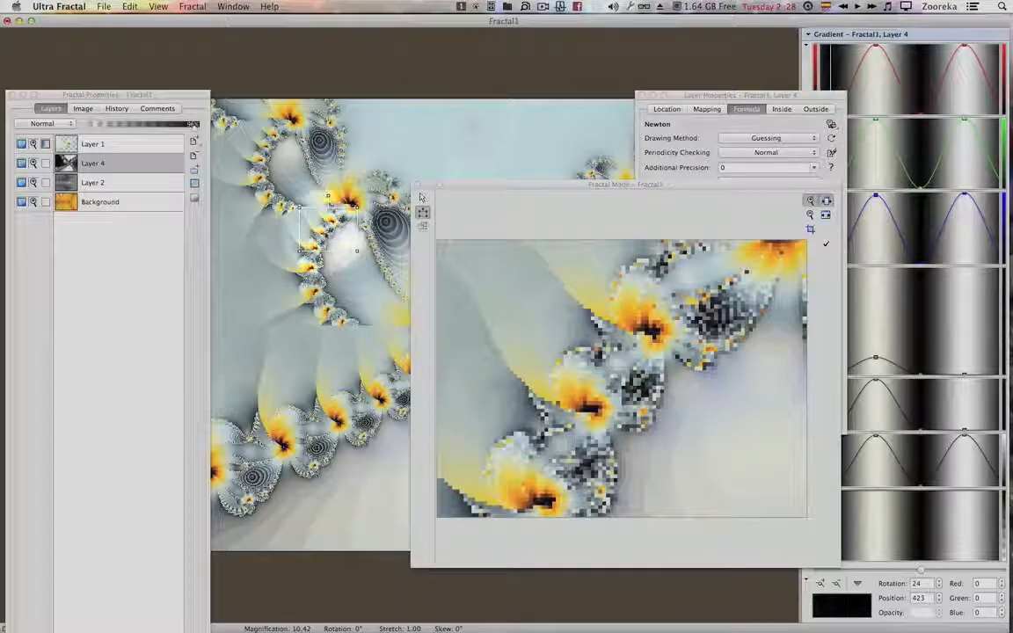
left_click(294, 208)
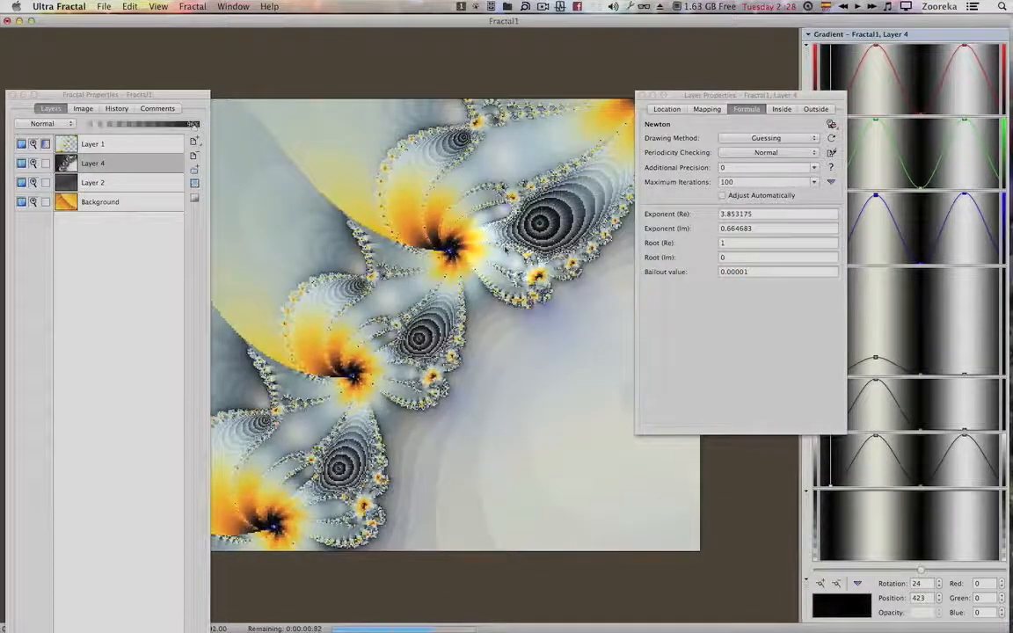
left_click_drag(494, 247, 547, 233)
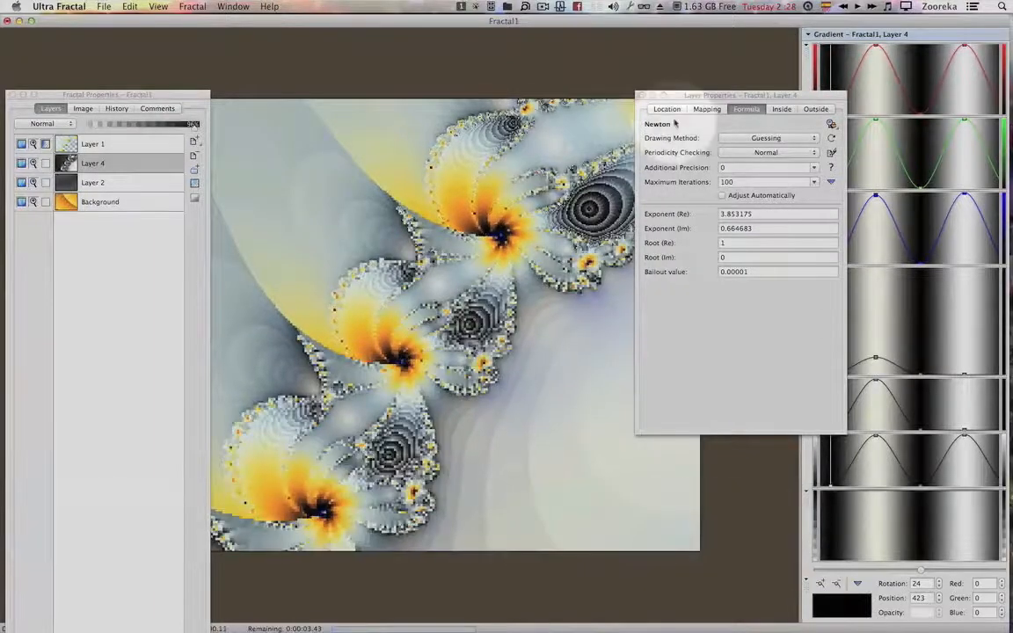
left_click_drag(694, 97, 765, 77)
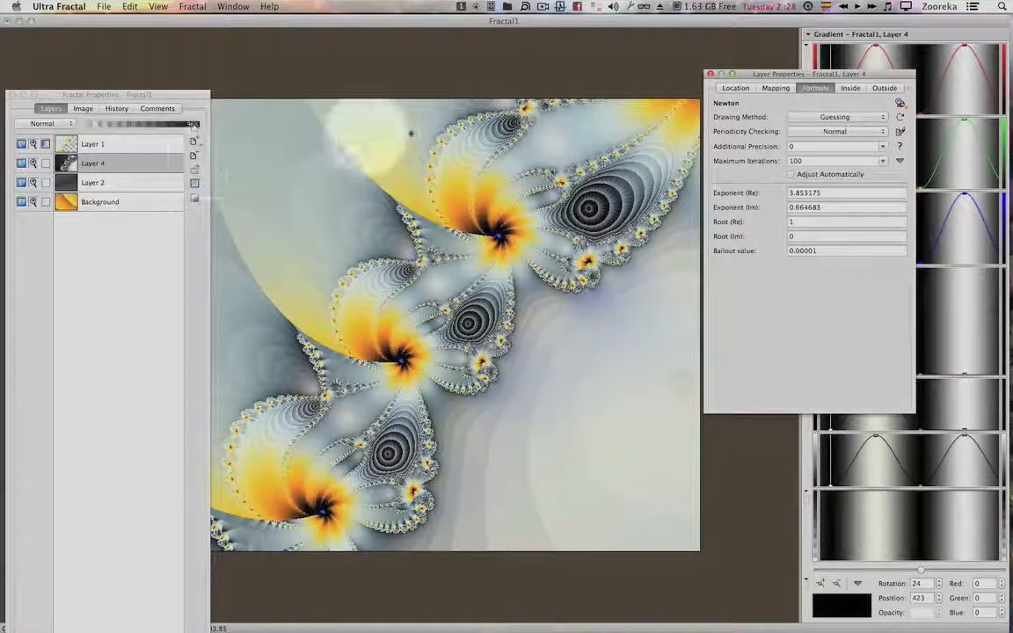
Copy Layer 4's Newton formula parameters and paste them into Layer 2.
left_click(899, 162)
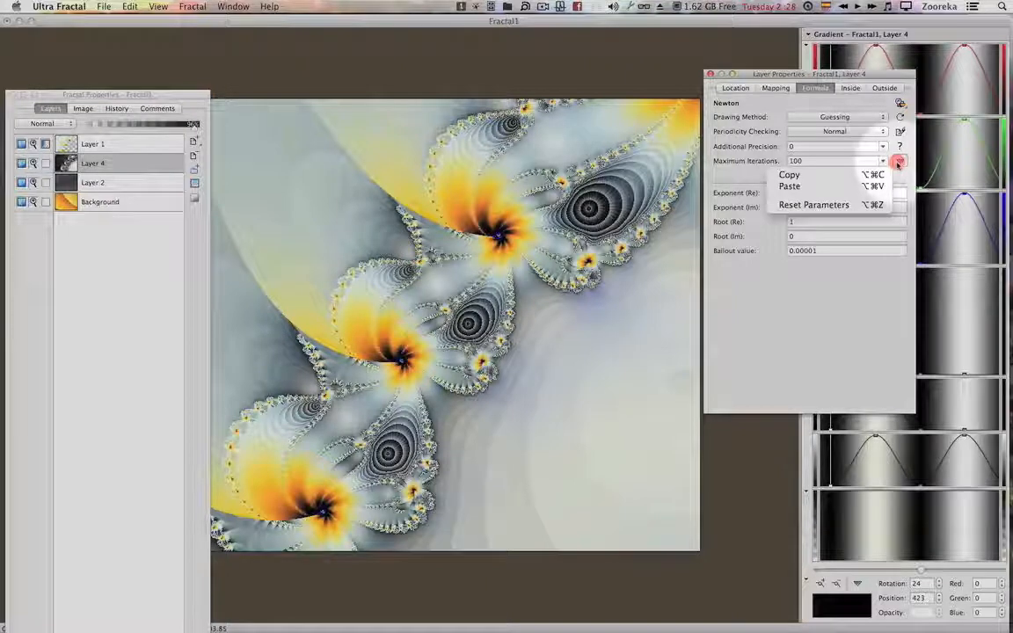
left_click(835, 179)
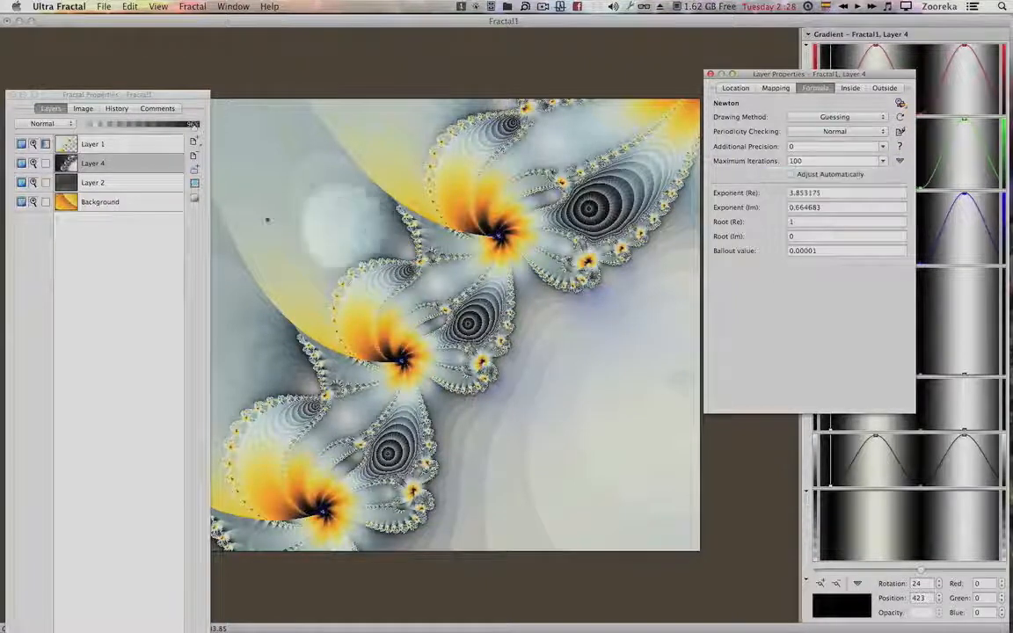
left_click(168, 185)
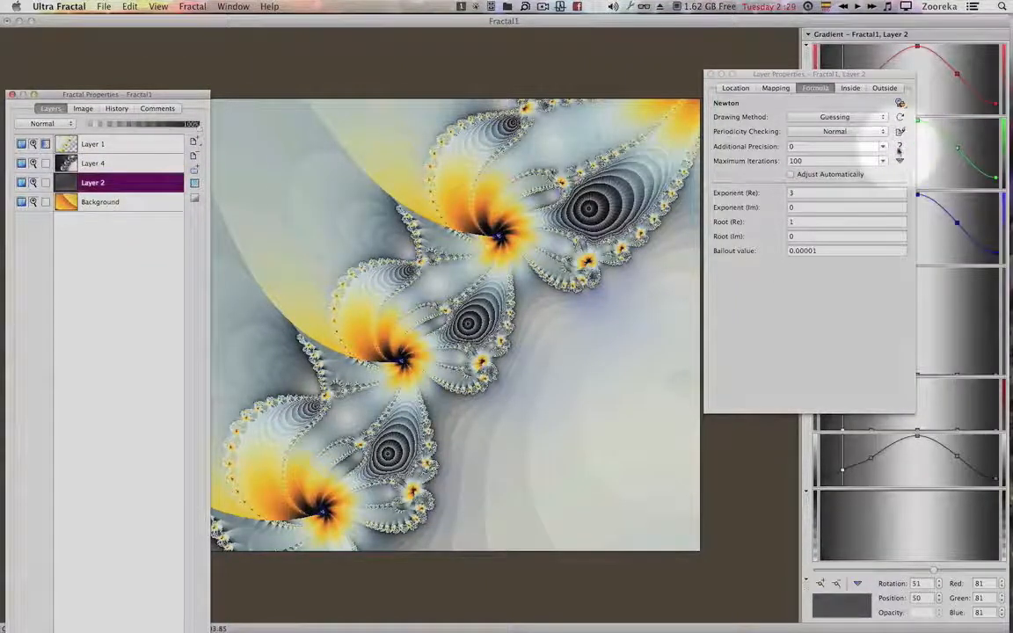
left_click(899, 161)
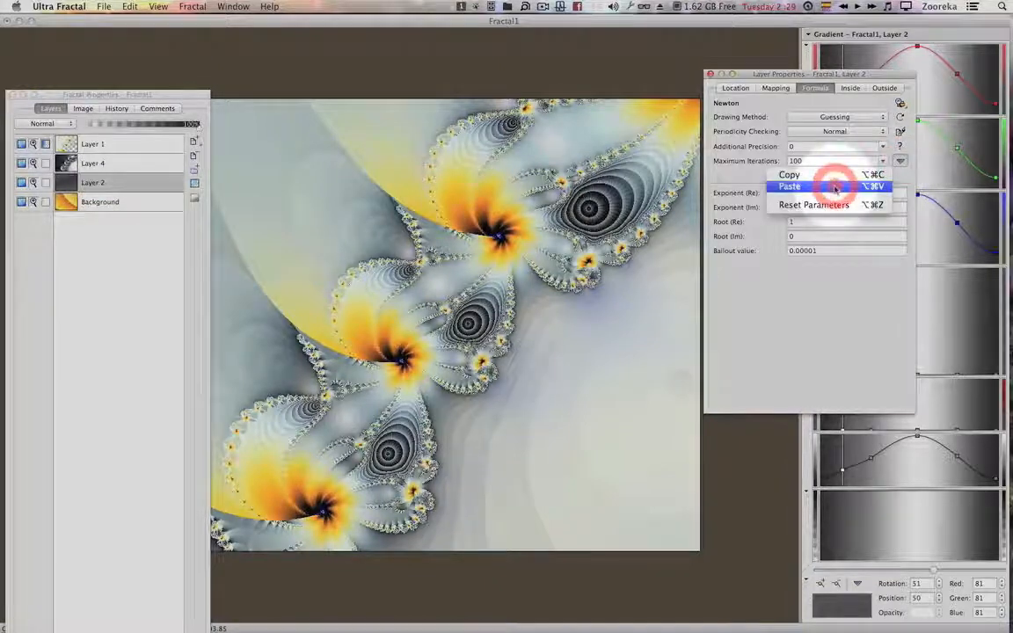
left_click(835, 187)
Paste the copied Newton formula parameters into the Background layer.
left_click(142, 207)
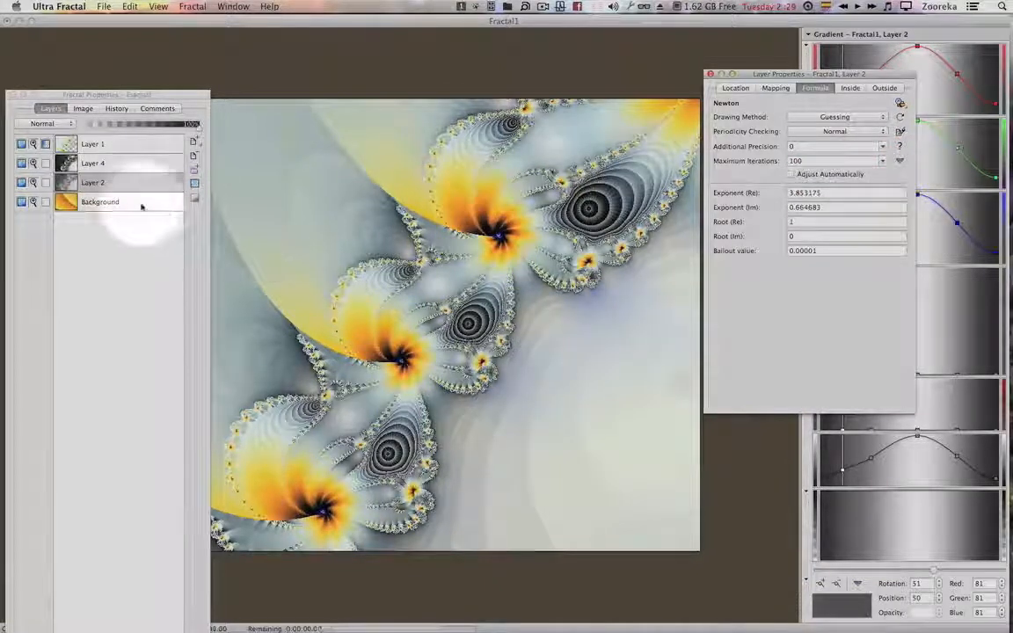
left_click(142, 204)
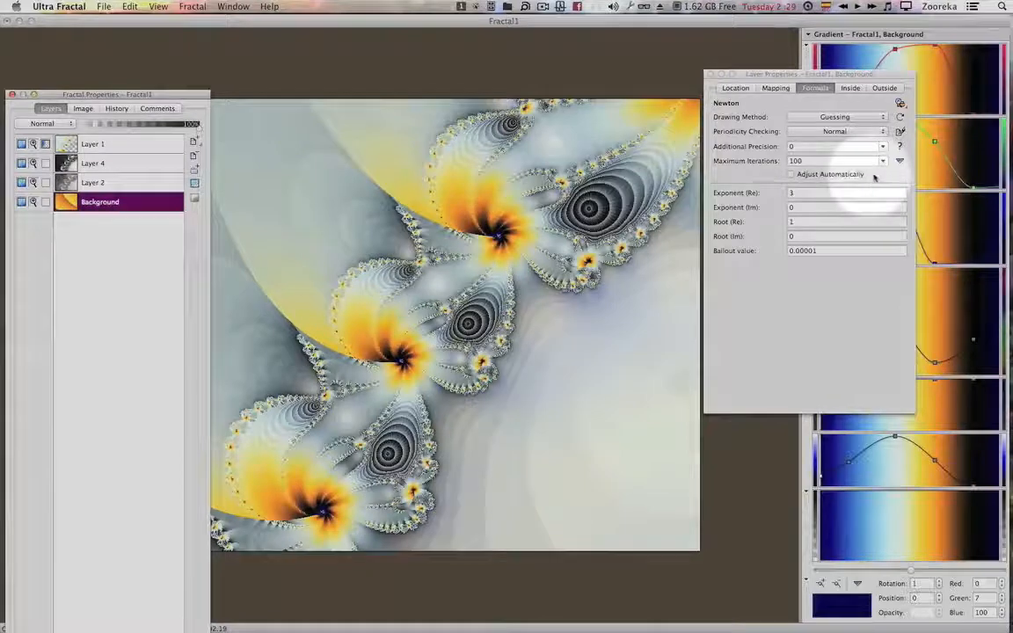
left_click(899, 160)
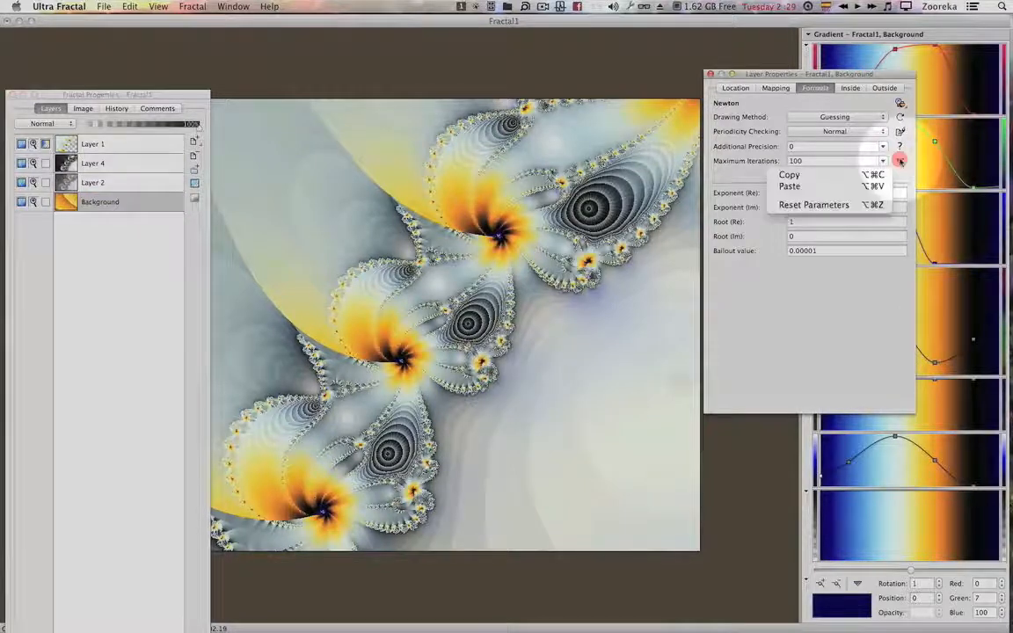
left_click(839, 187)
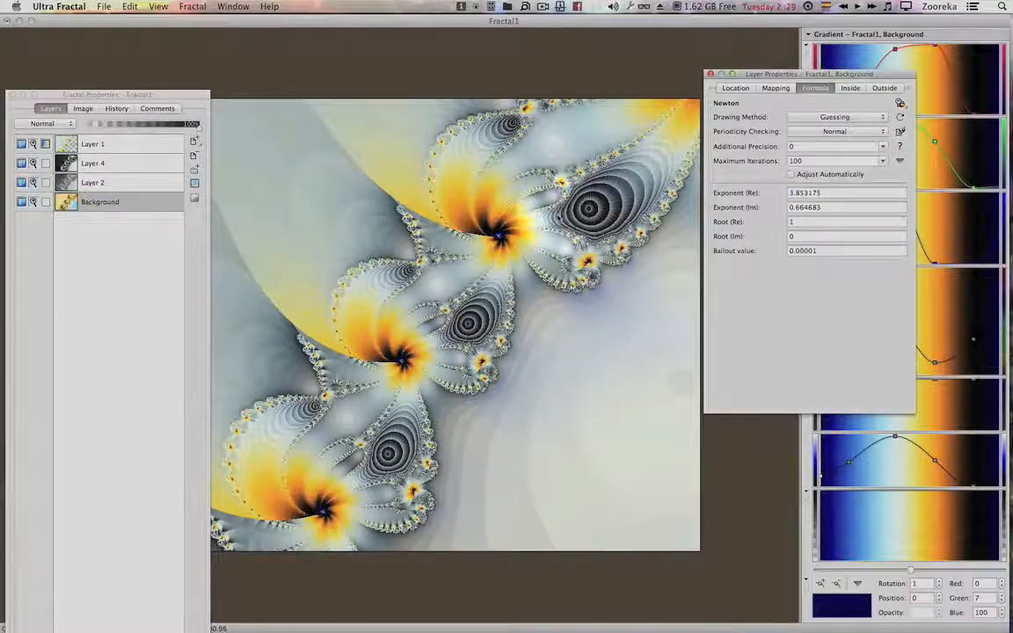
Rotate Layer 4's gradient to -73 and delete Layer 2 beneath it.
left_click(127, 163)
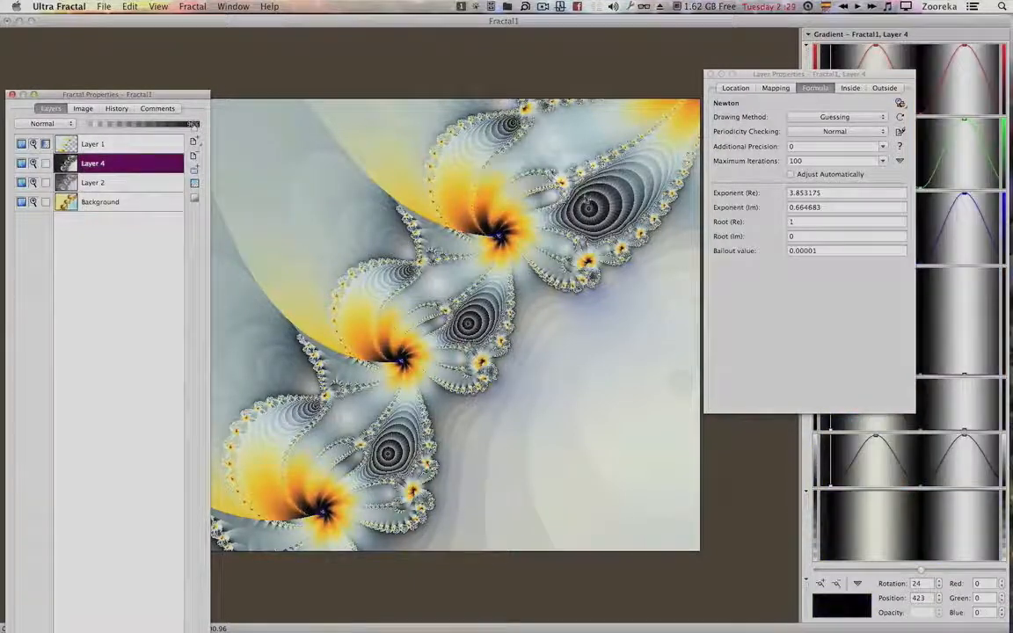
left_click_drag(922, 573, 877, 574)
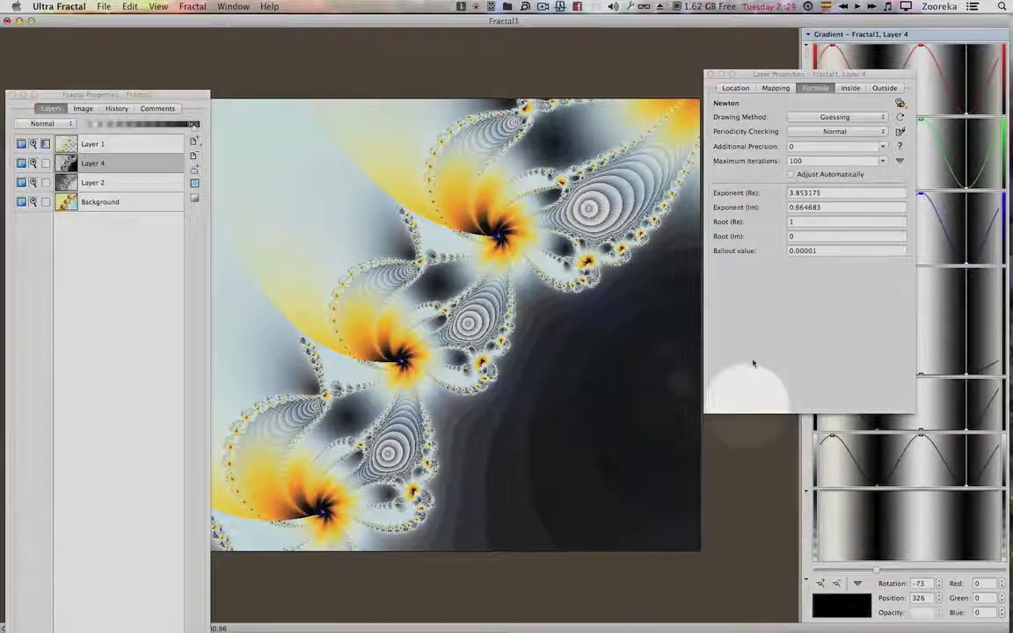
left_click(135, 185)
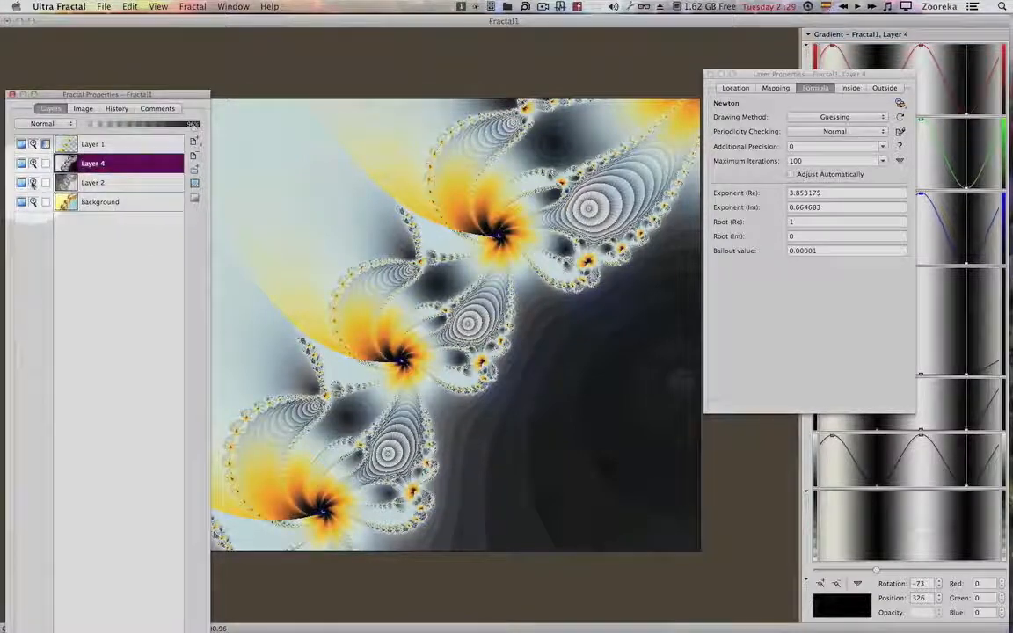
left_click(21, 182)
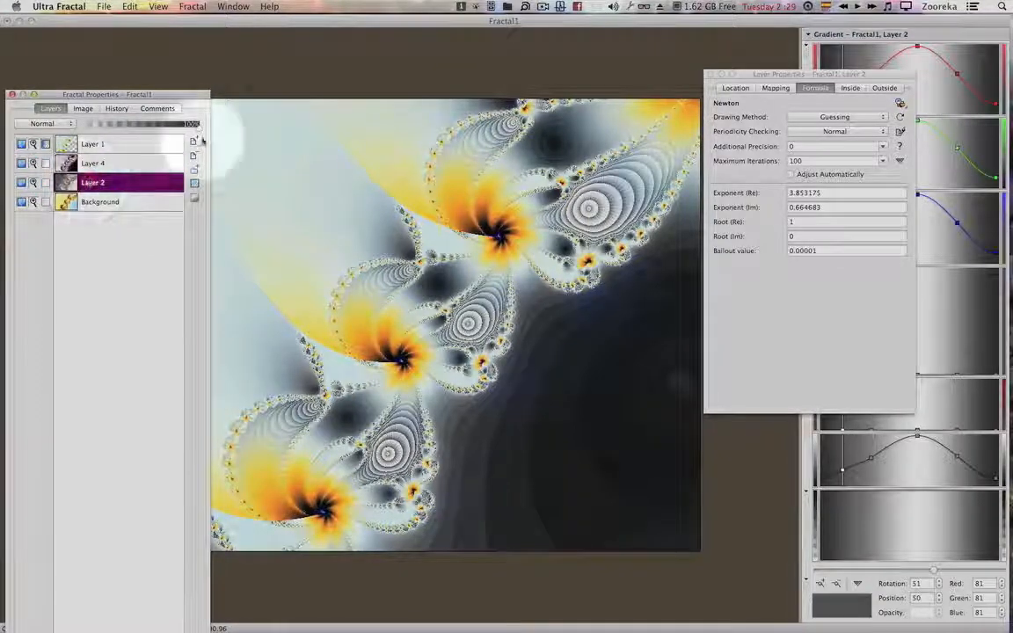
left_click(193, 154)
Lower Layer 4's opacity to 54%.
left_click(118, 163)
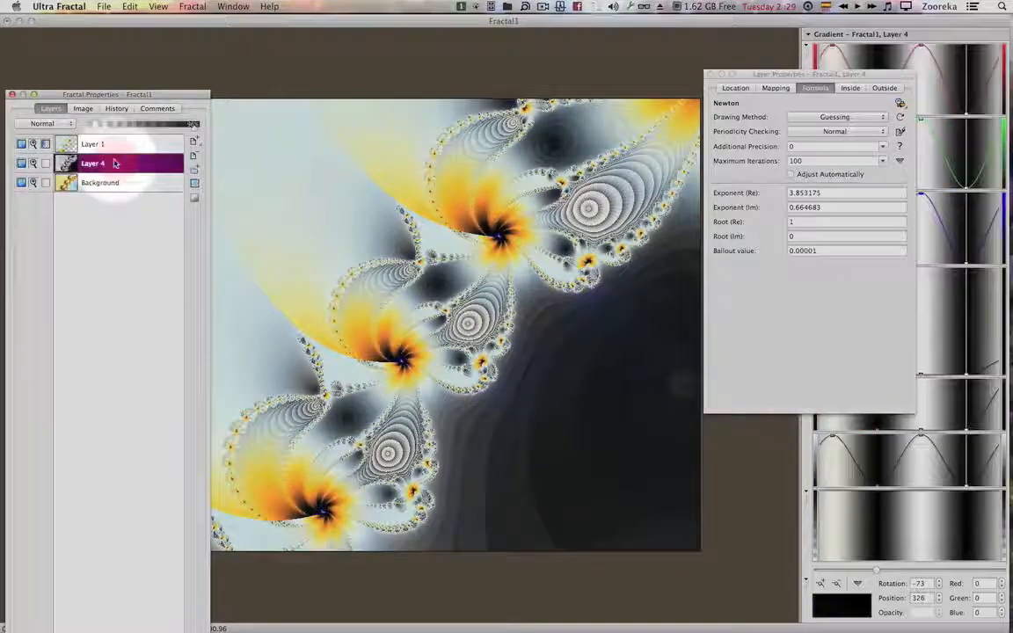
left_click_drag(154, 124, 151, 126)
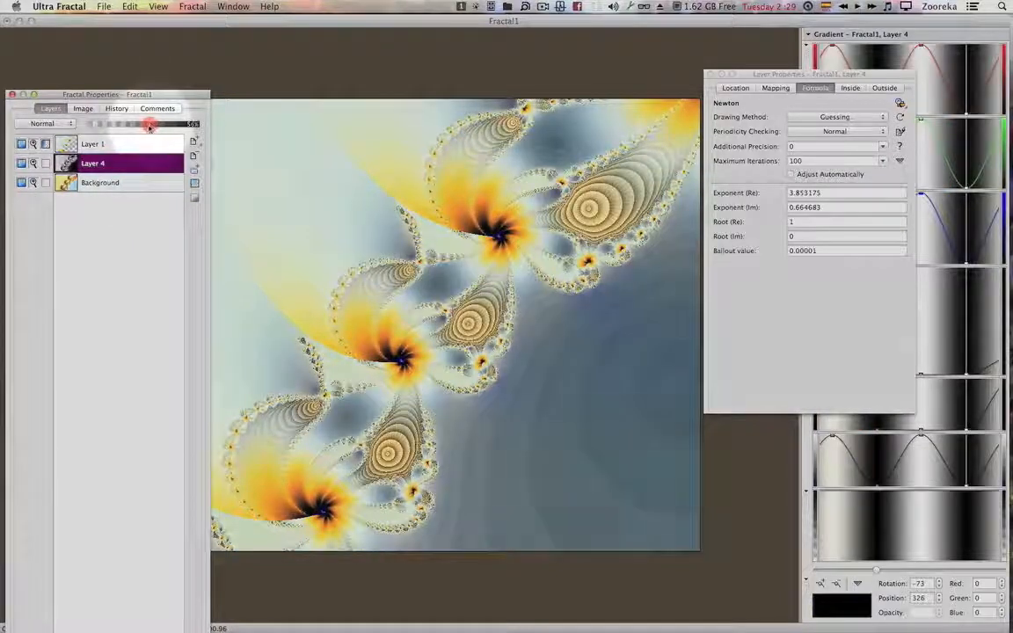
left_click_drag(149, 126, 147, 126)
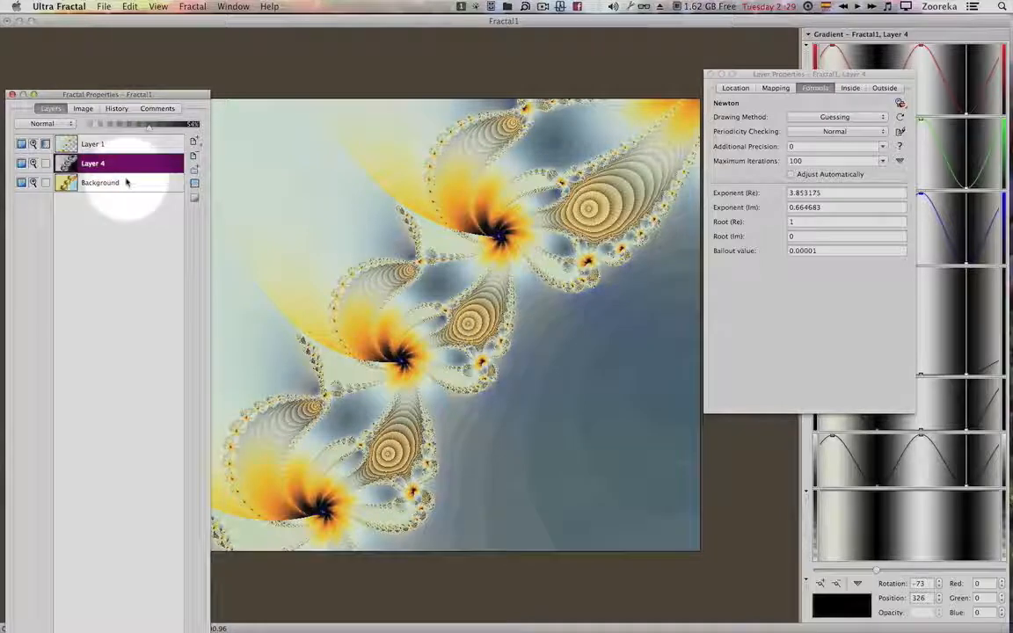
Compare the outside coloring settings of the Background and Layer 4, and view the available outside coloring algorithms without changing Layer 4's.
left_click(126, 182)
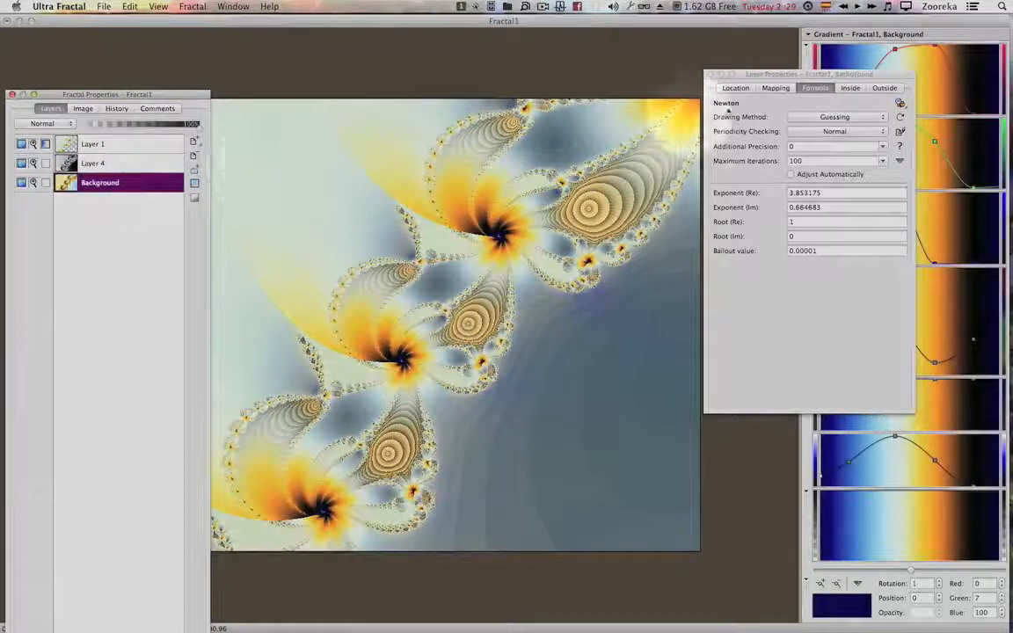
left_click(883, 88)
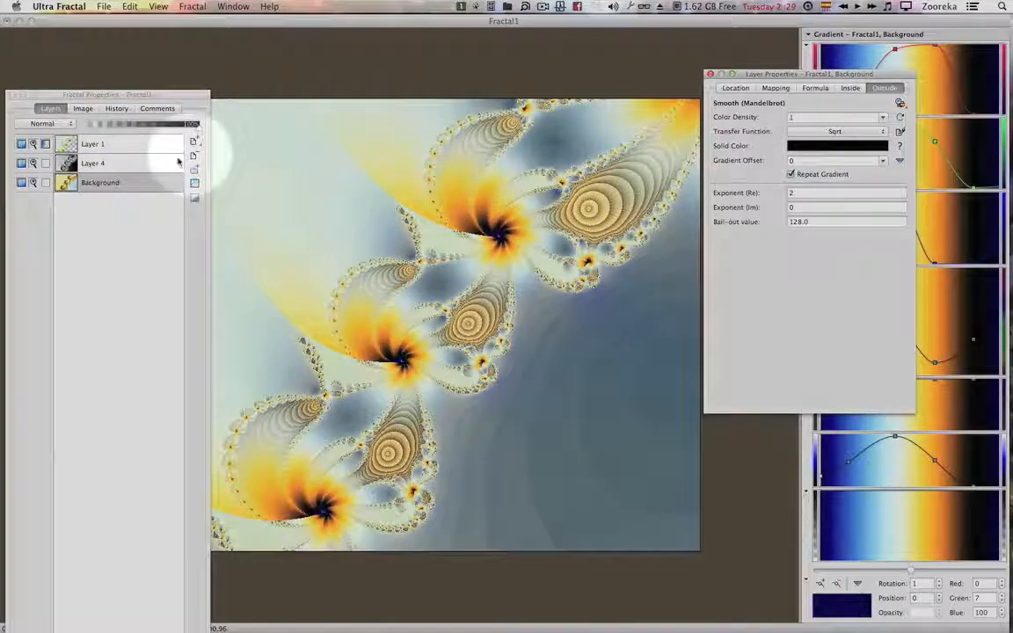
left_click(143, 168)
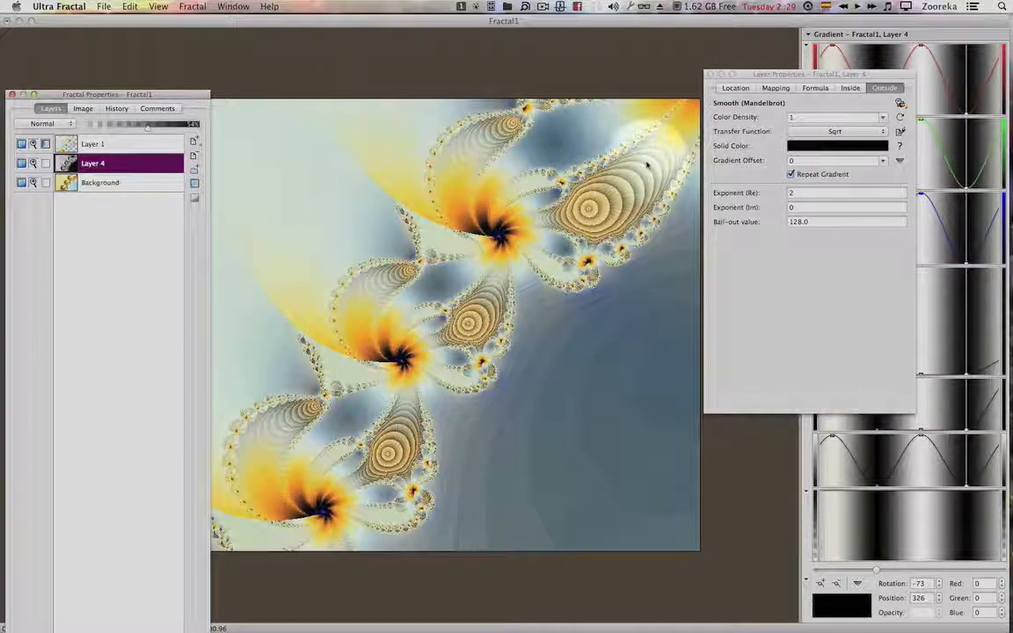
left_click_drag(832, 79, 779, 97)
left_click(766, 135)
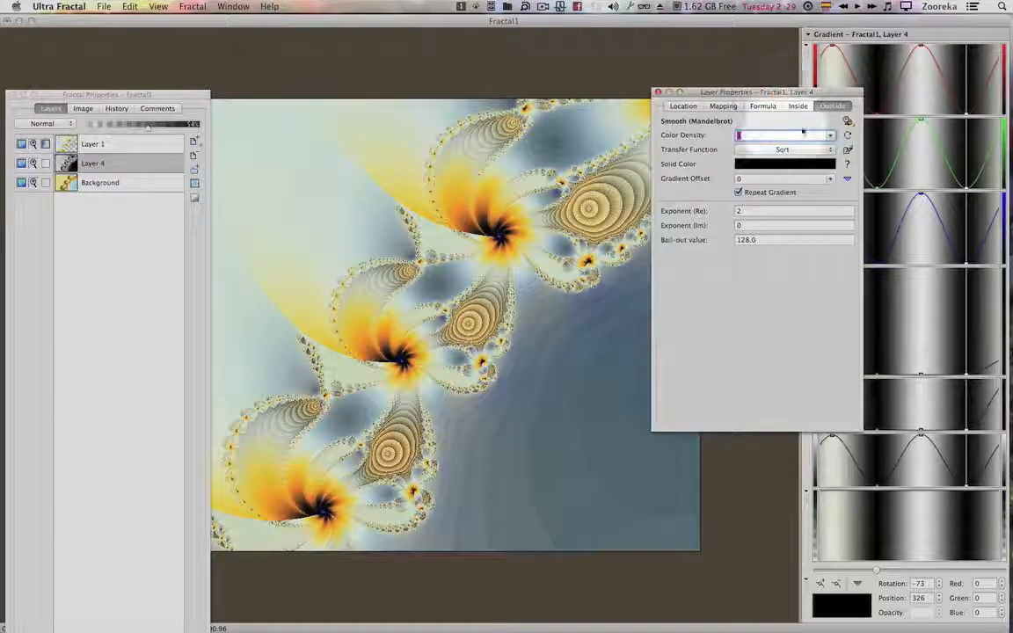
left_click(846, 120)
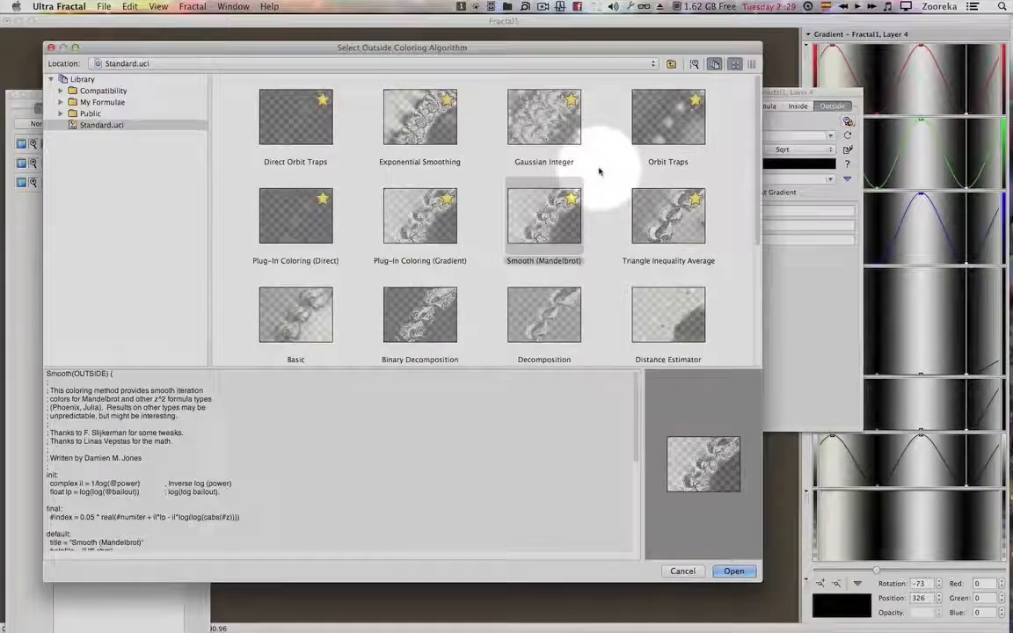
left_click(682, 571)
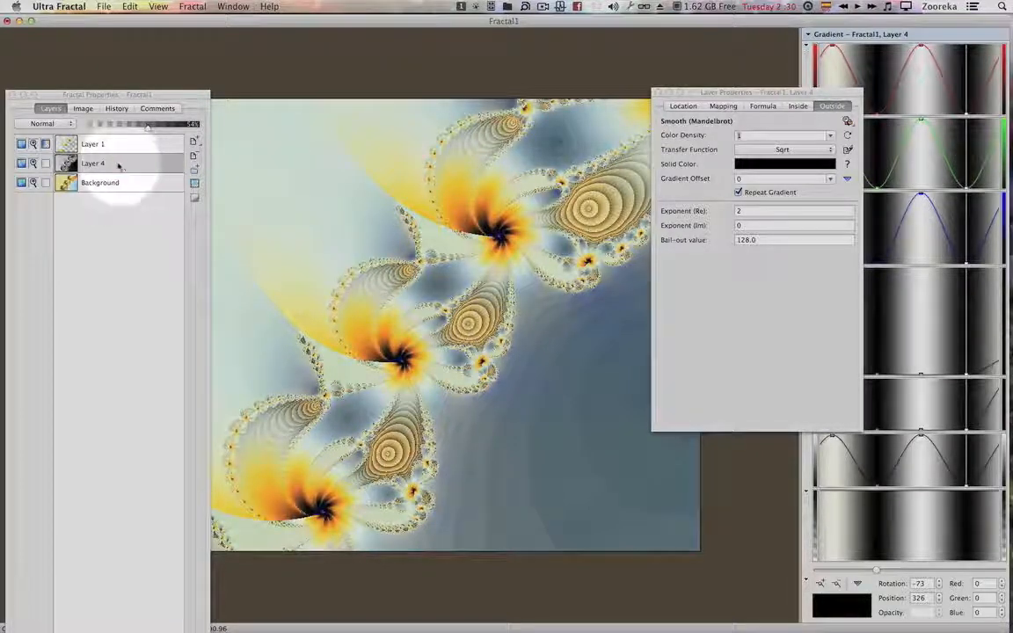
Try using Layer 4 as a mask and undo it.
right_click(120, 164)
left_click(170, 304)
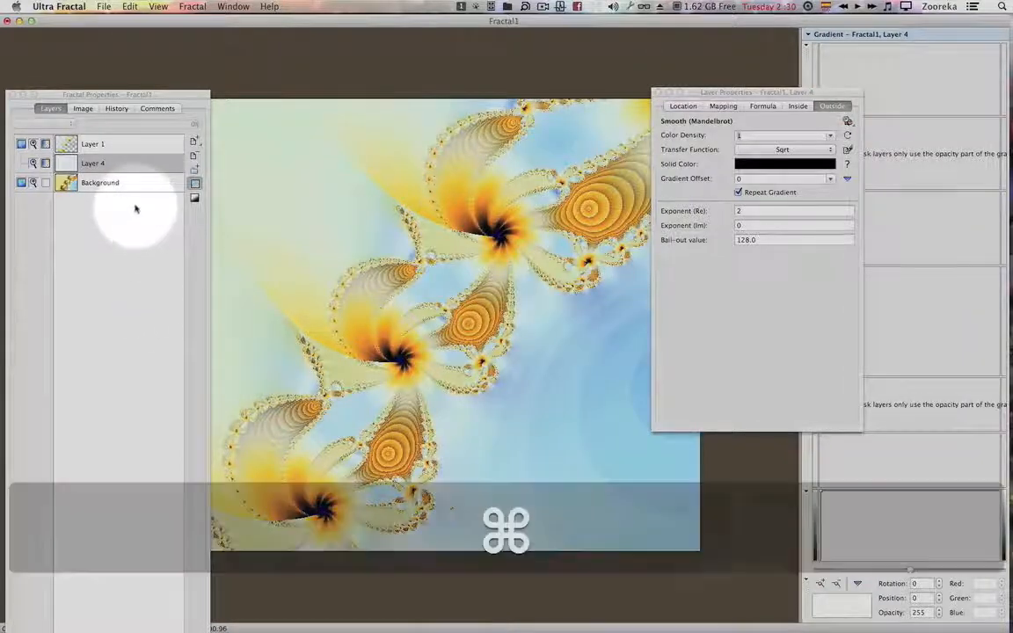
key("super+z")
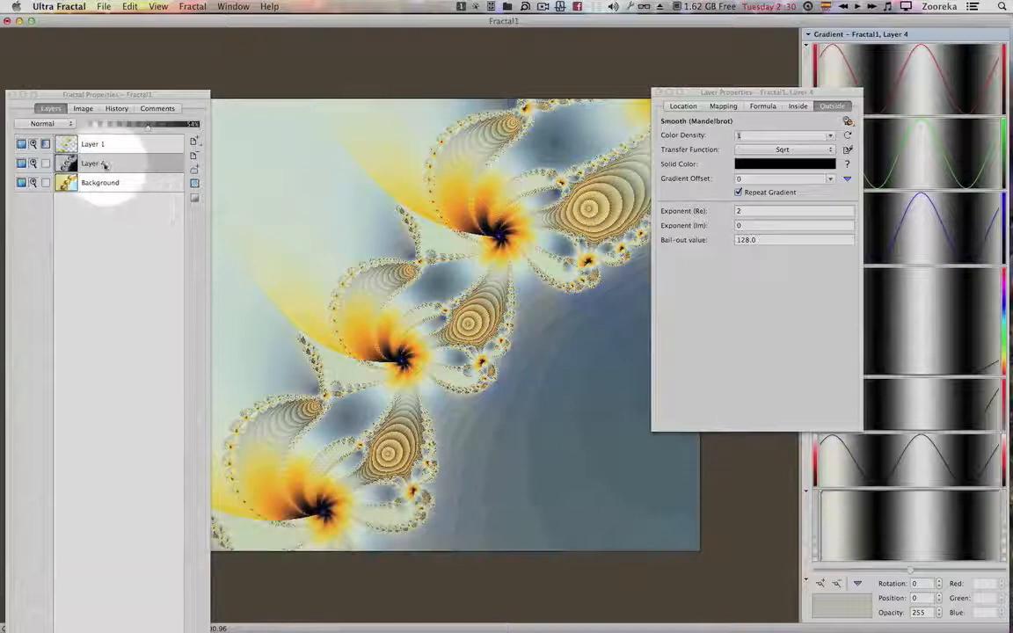
Rename Layer 4 as "Saturation adjust".
right_click(103, 165)
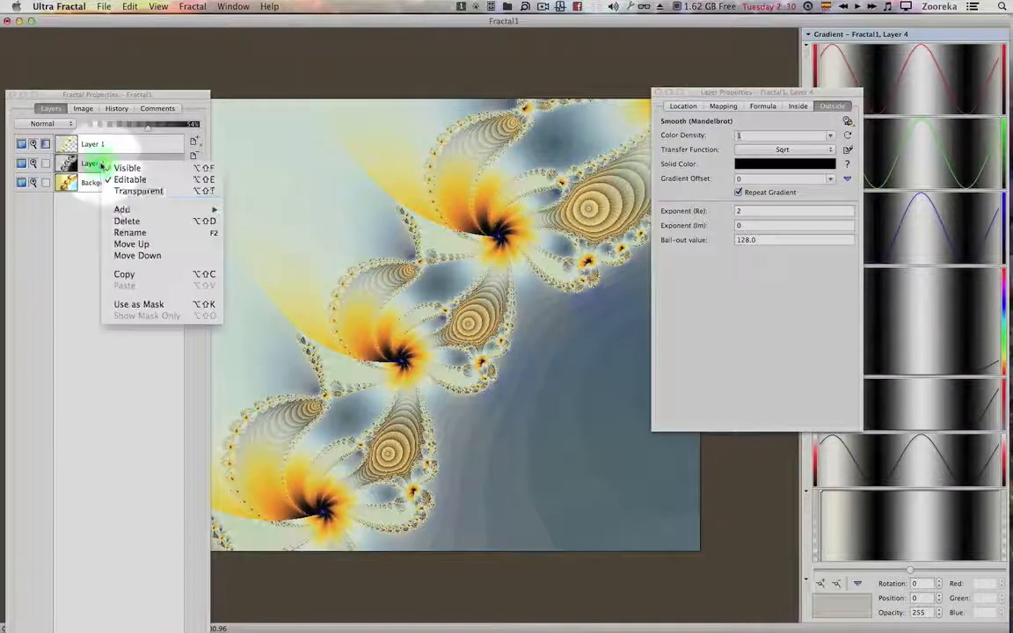
left_click(142, 234)
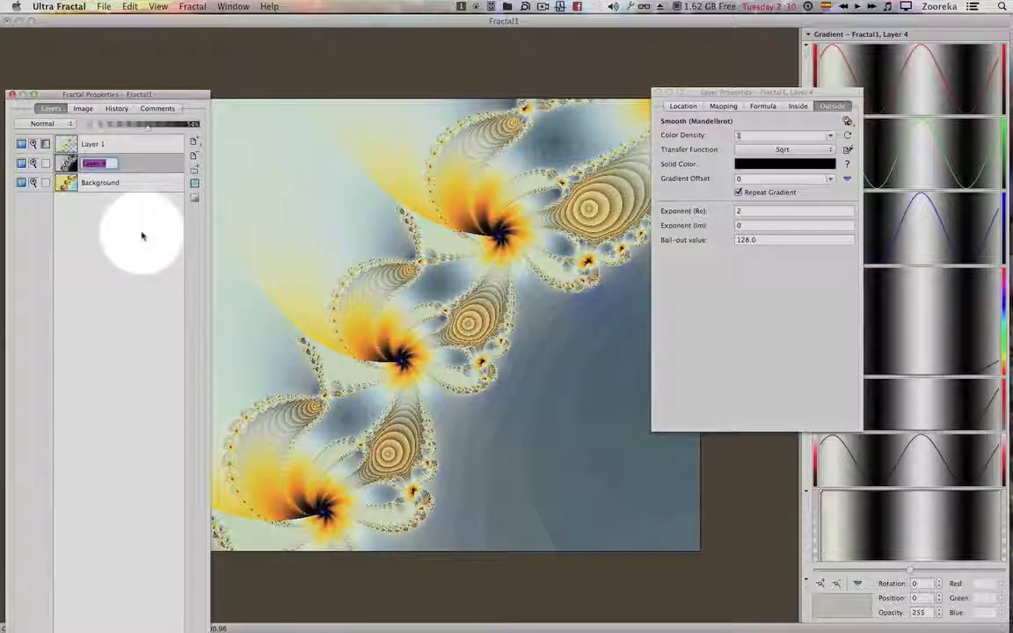
type("hue adjus")
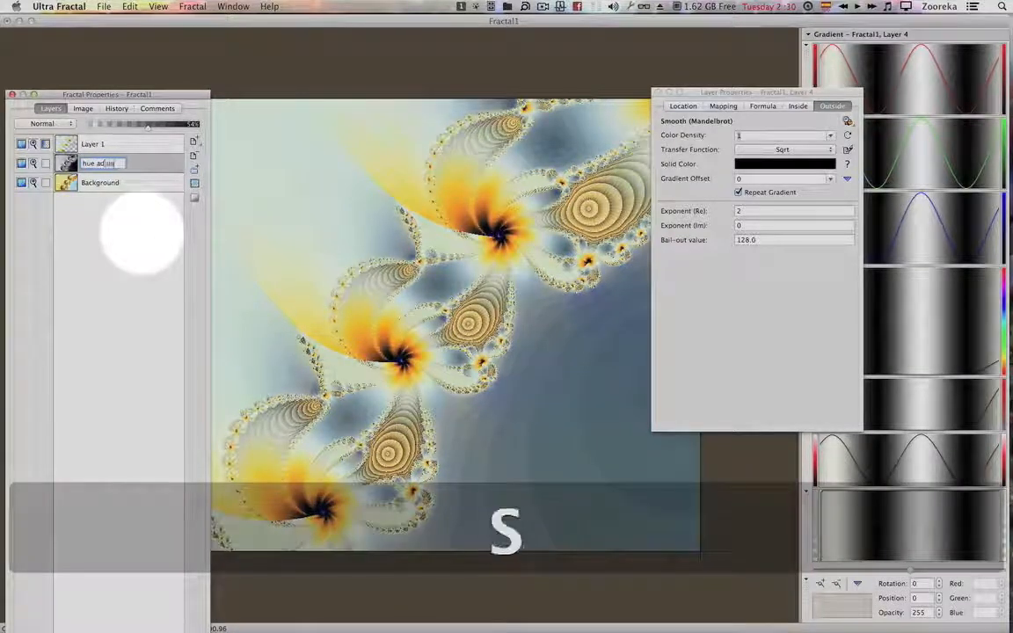
type("t")
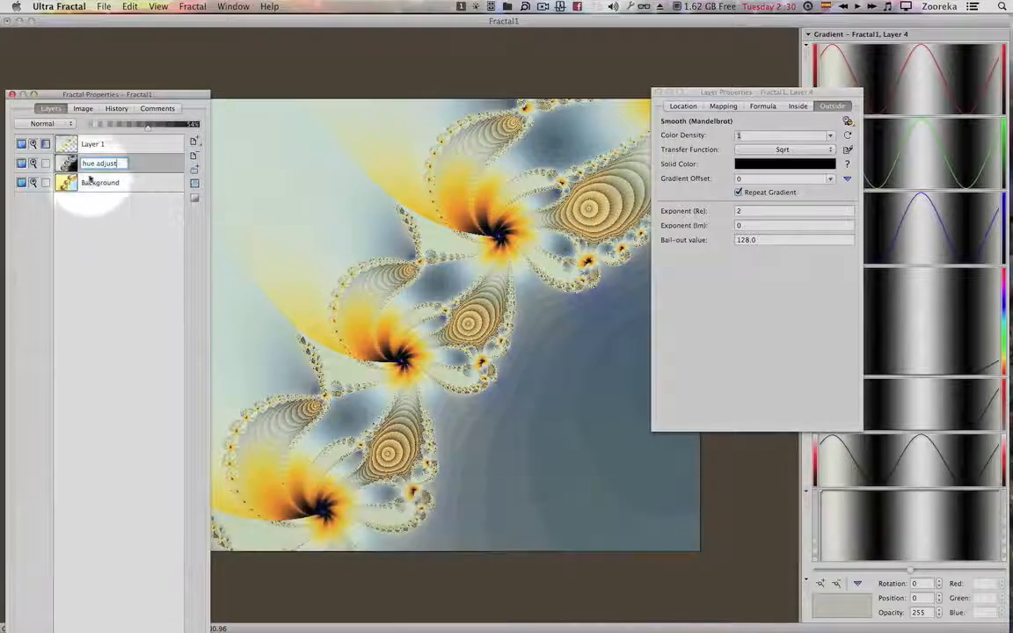
type("Saturation")
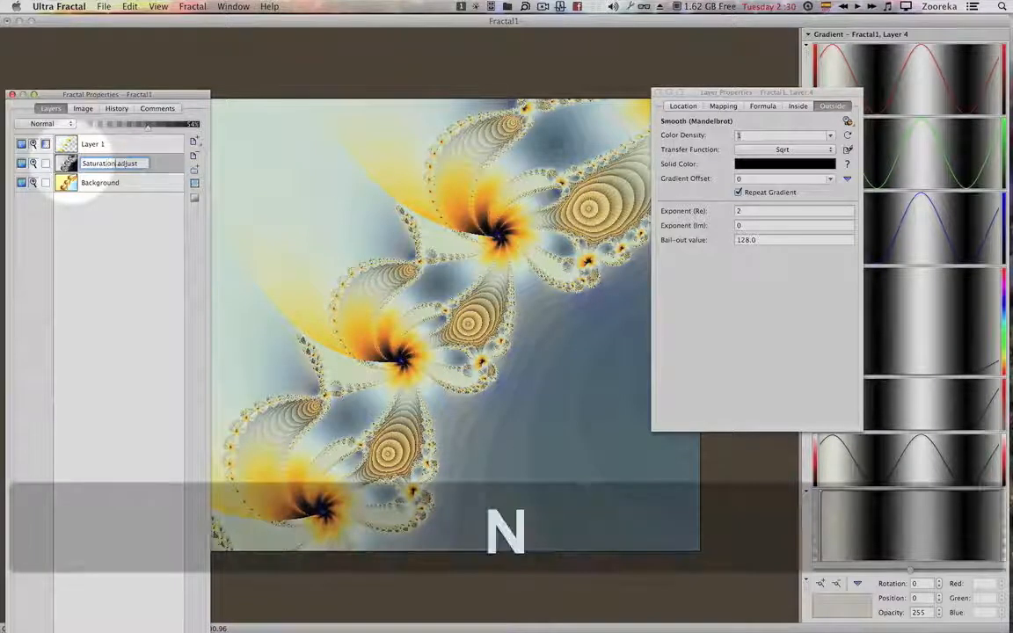
key("Return")
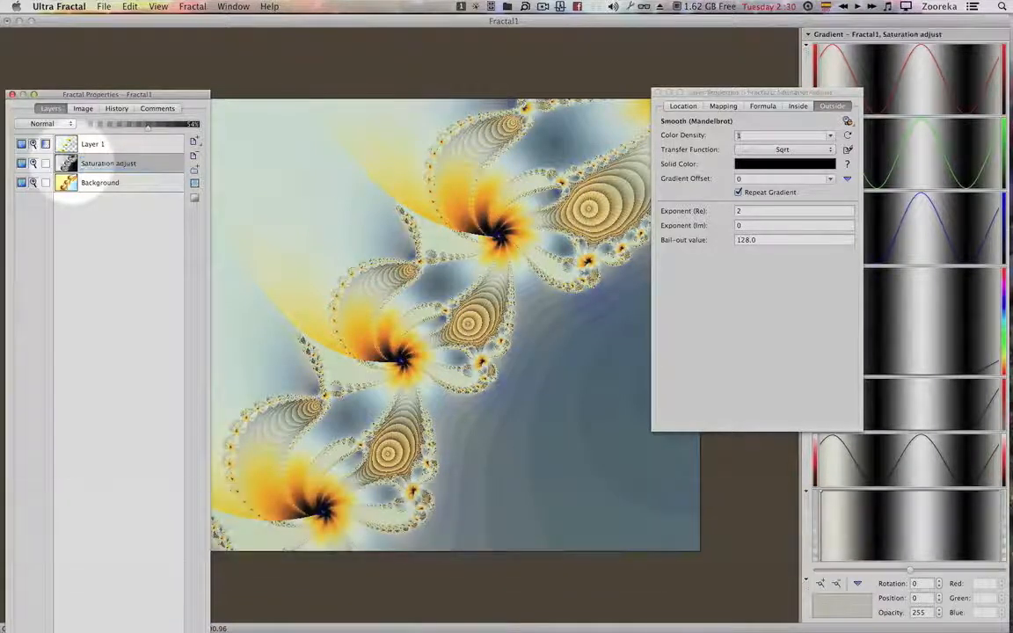
Rename Layer 1 as "Lyapunox".
left_click(95, 146)
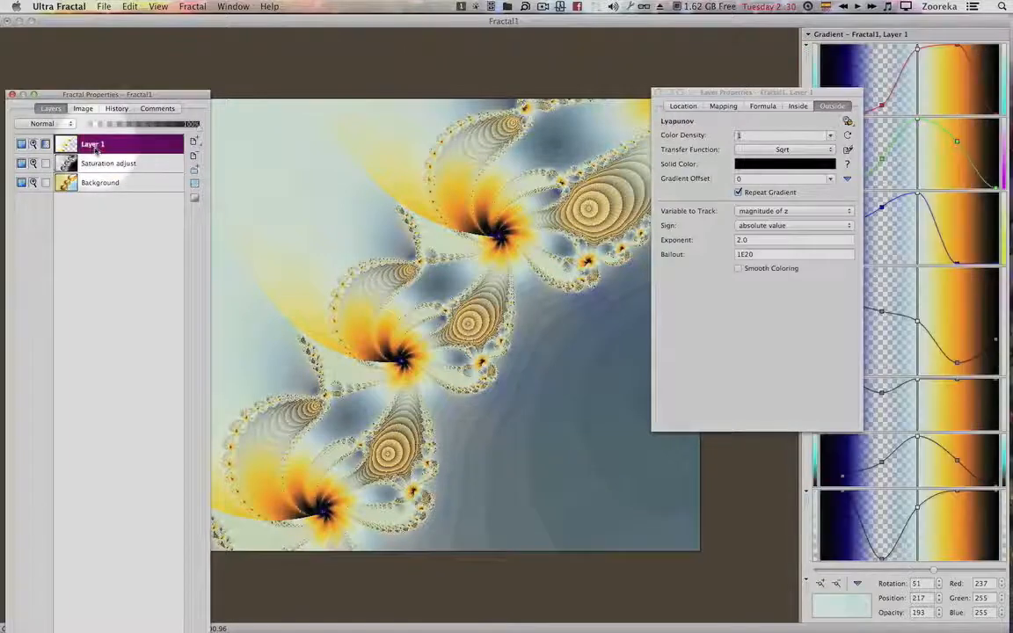
right_click(135, 146)
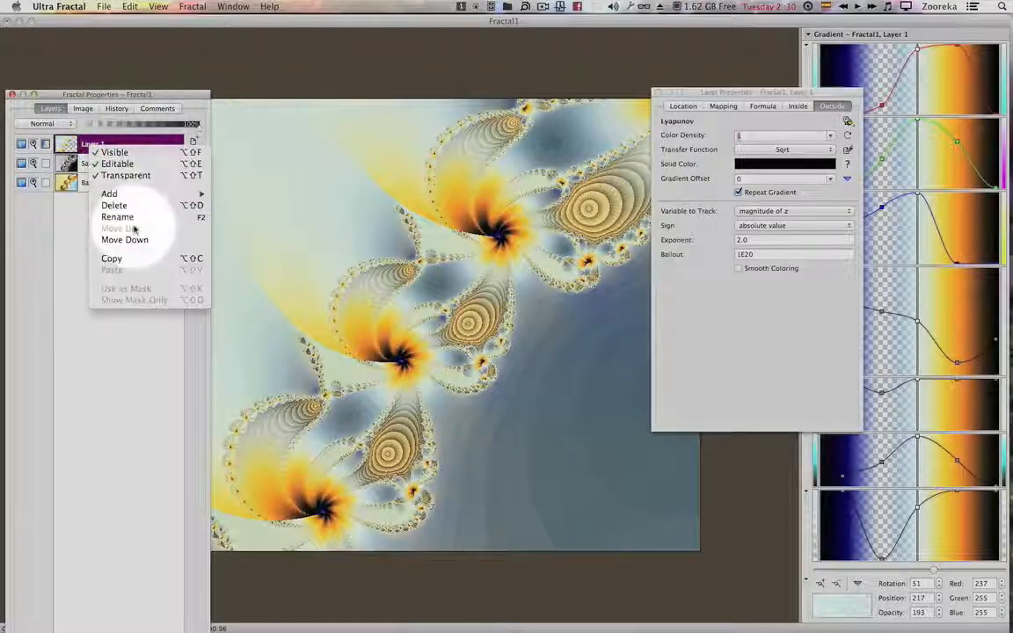
left_click(129, 217)
key("shift")
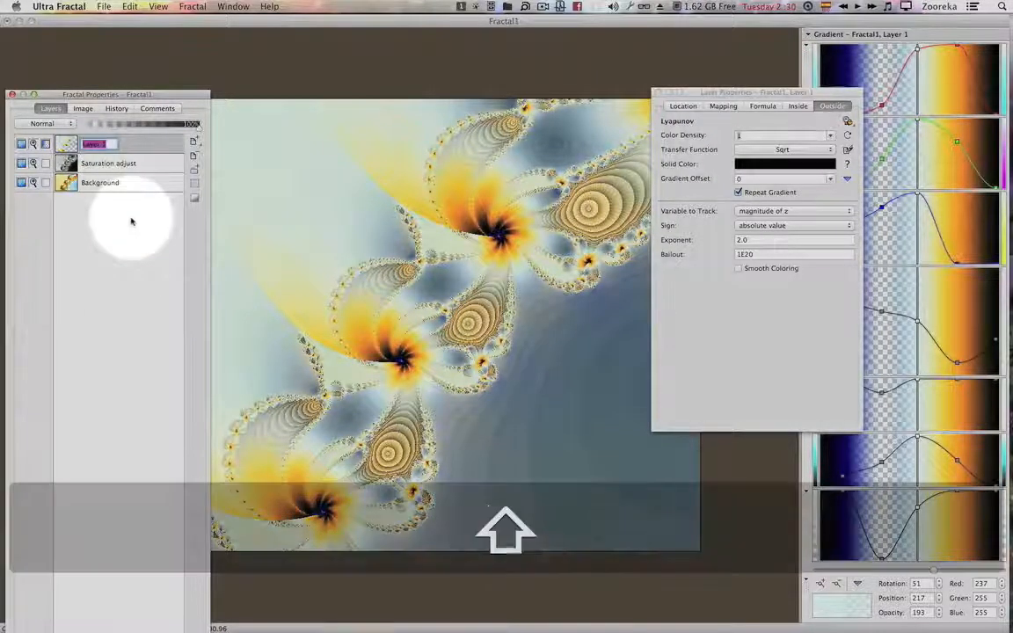
type("Lyapun")
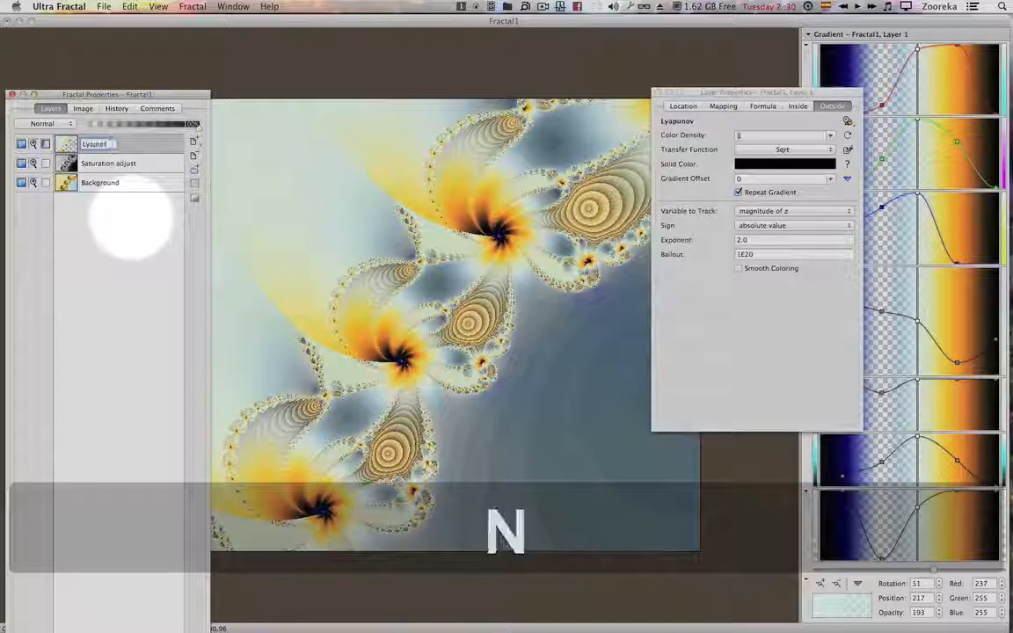
type("ox")
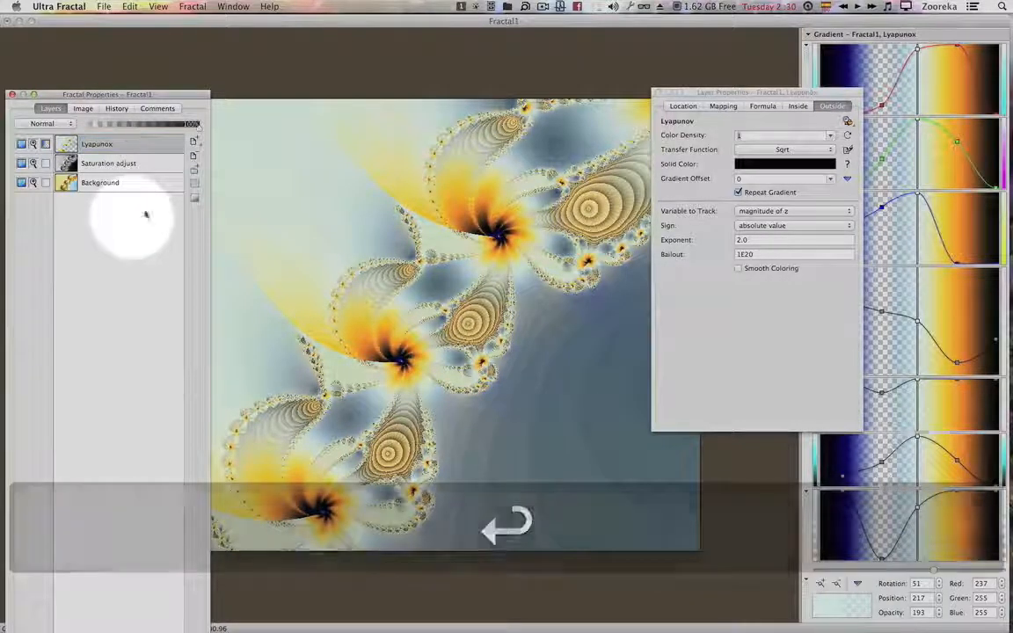
Duplicate the Lyapunox layer and raise the duplicate's transparent gradient section to an opacity of 255.
left_click(195, 141)
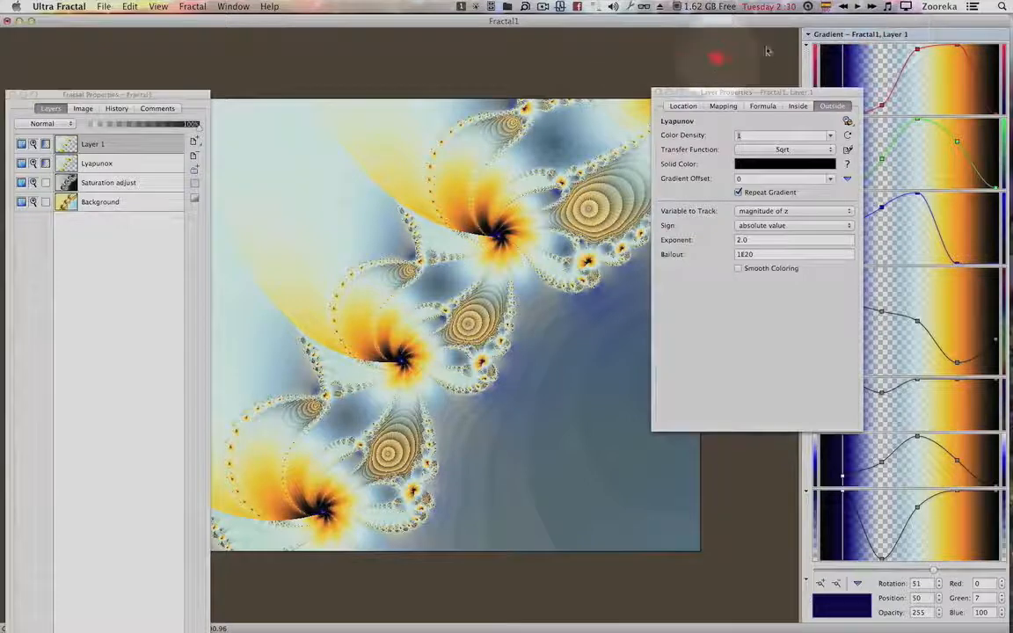
left_click_drag(857, 35, 459, 63)
left_click_drag(456, 297, 560, 284)
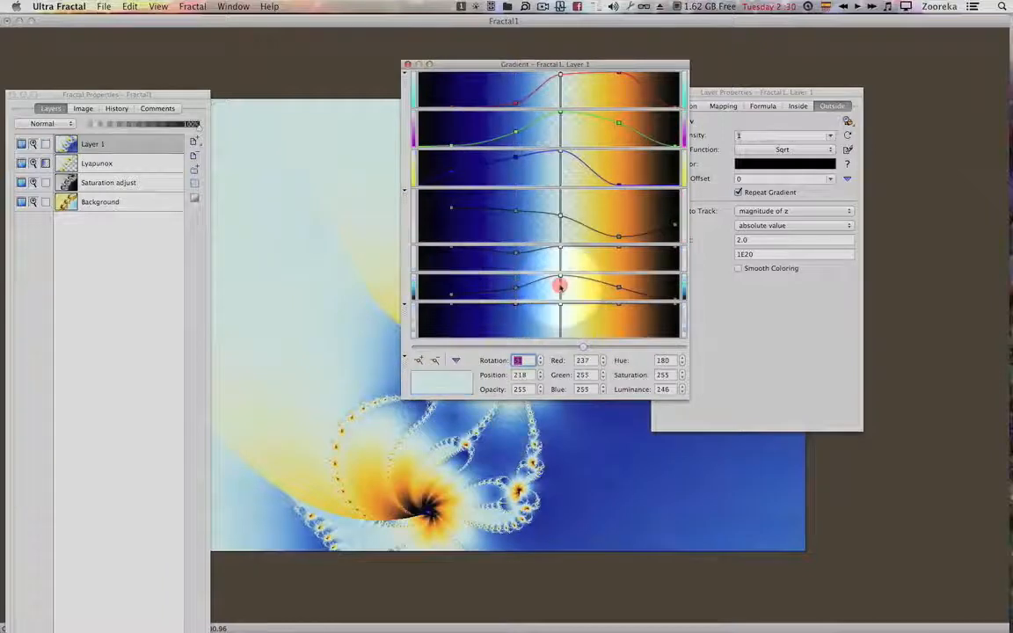
left_click_drag(557, 67, 681, 328)
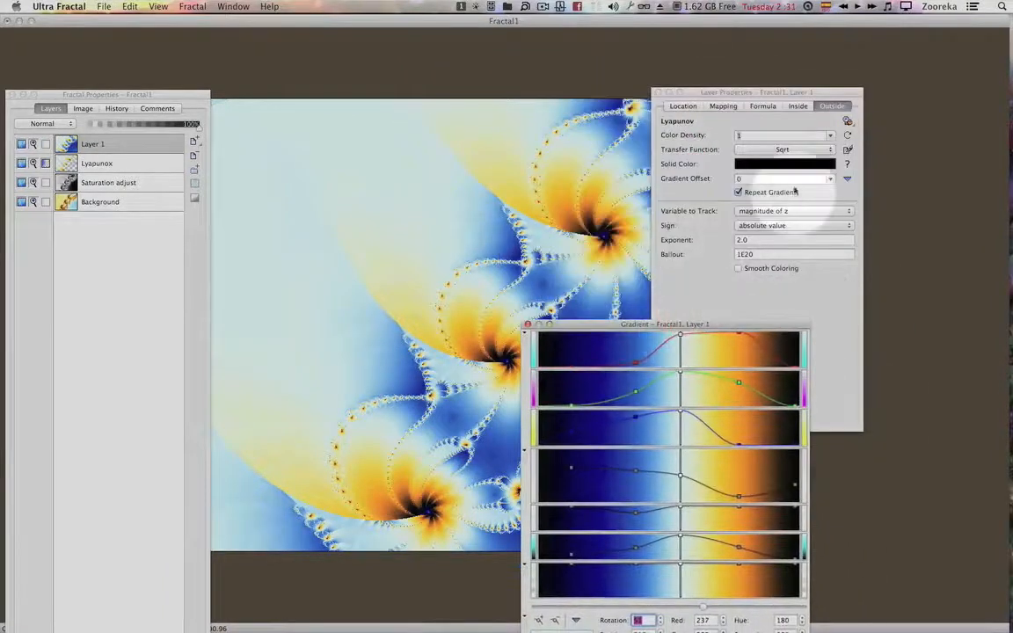
Change Layer 1's outside coloring algorithm to Spiral from dmj.ucl.
left_click(847, 121)
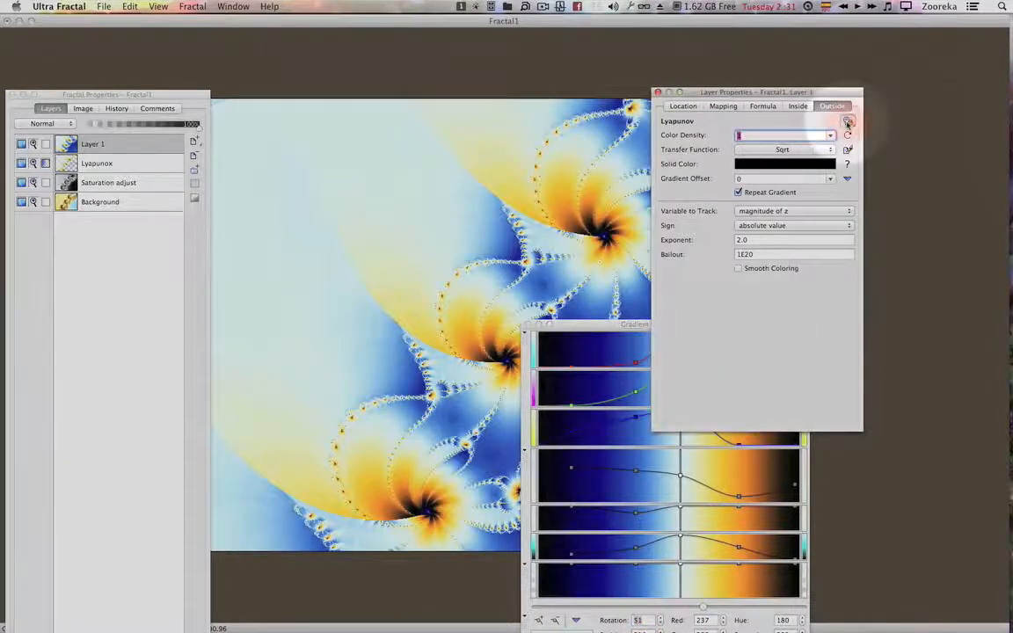
left_click(846, 121)
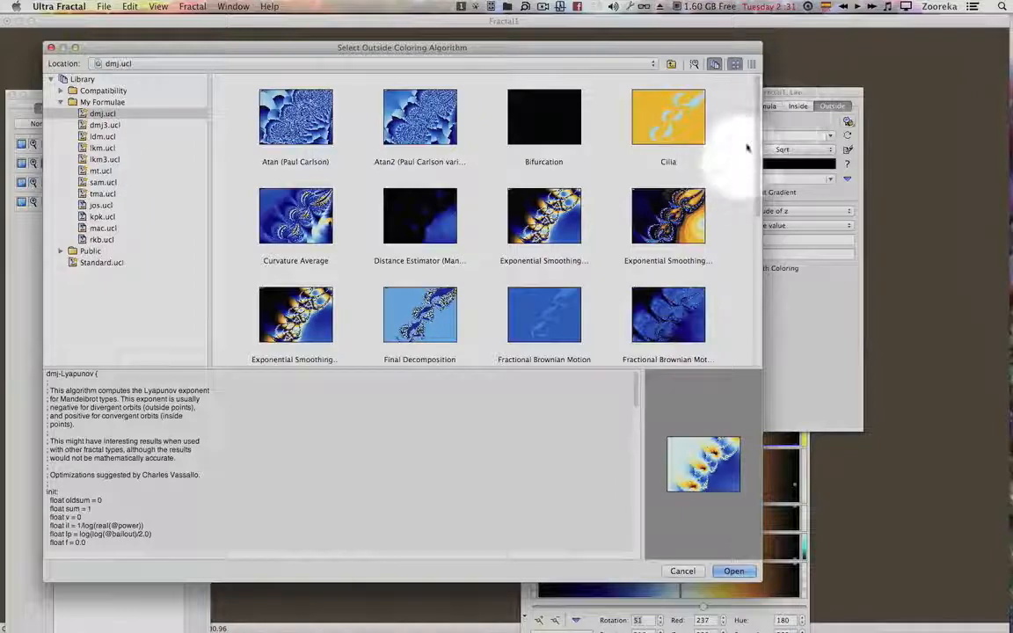
left_click_drag(754, 121, 751, 245)
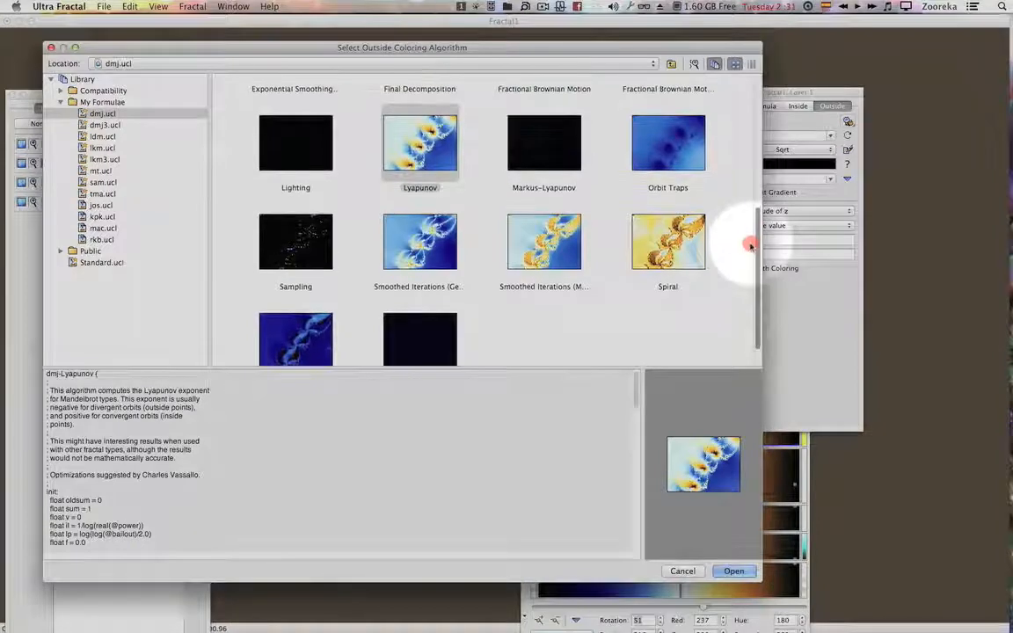
double_click(681, 247)
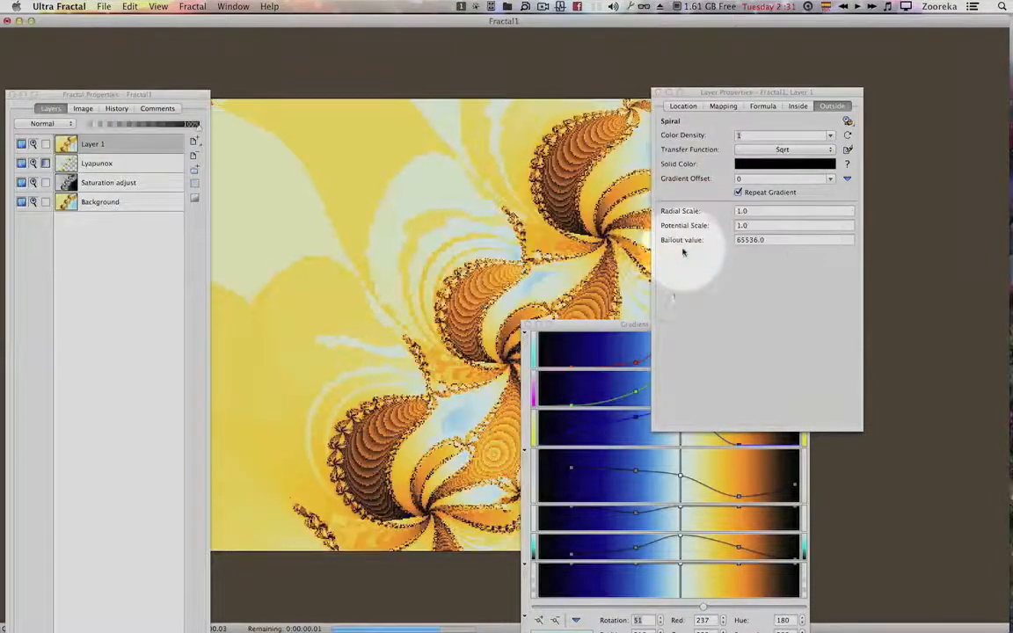
mouse_move(726, 93)
left_mouse_down()
mouse_move(830, 94)
mouse_move(741, 95)
left_mouse_up()
left_click_drag(650, 327, 779, 339)
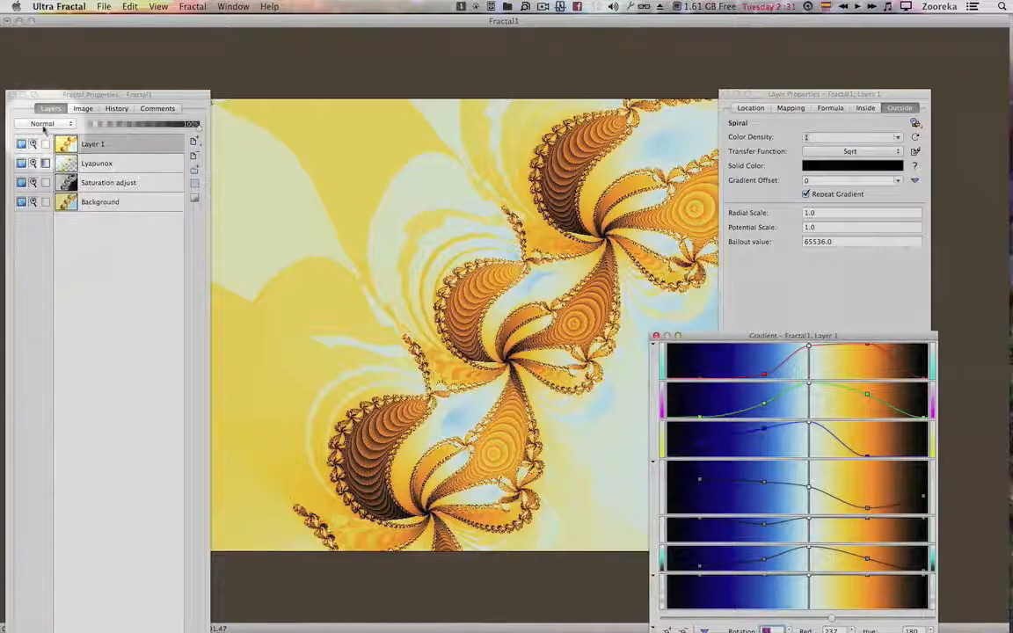
Try the Multiply, Screen, Overlay, Soft Light and Hard Light merge modes on Layer 1.
left_click(41, 123)
left_click(44, 133)
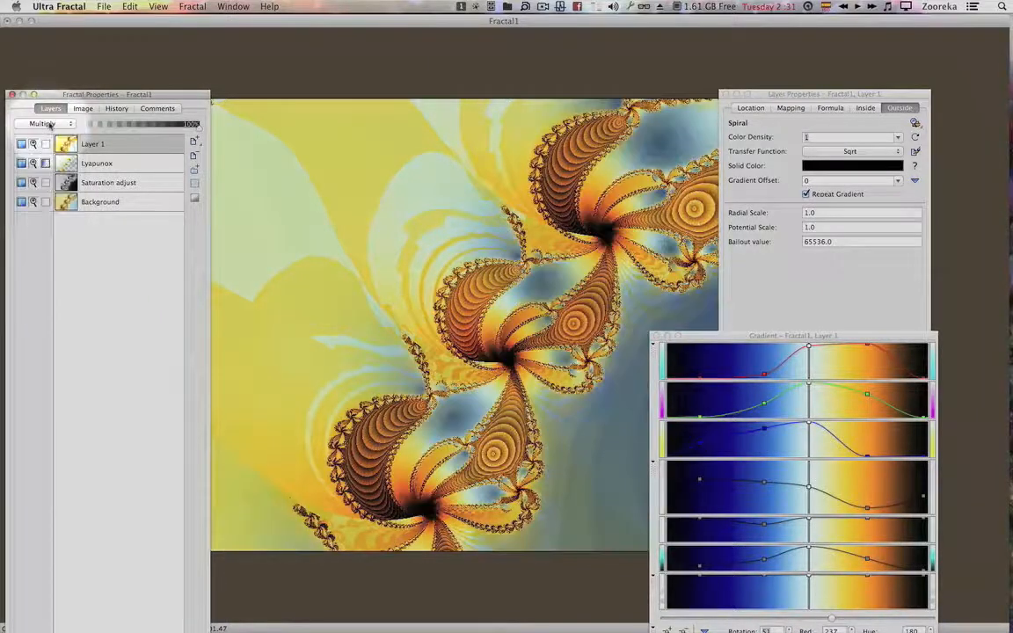
left_click(50, 125)
left_click(50, 132)
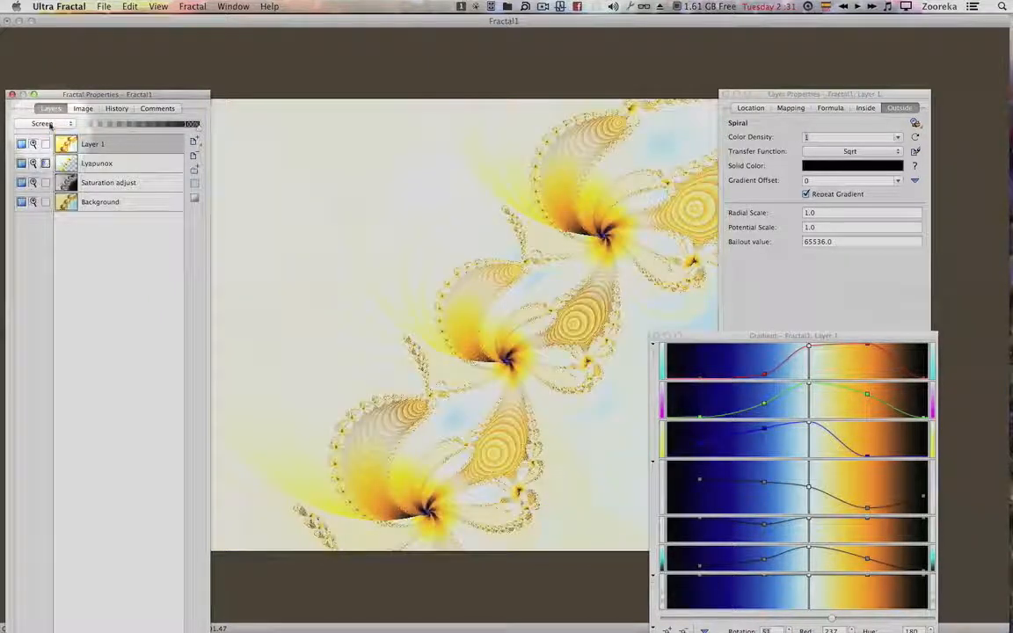
left_click(50, 124)
left_click(50, 133)
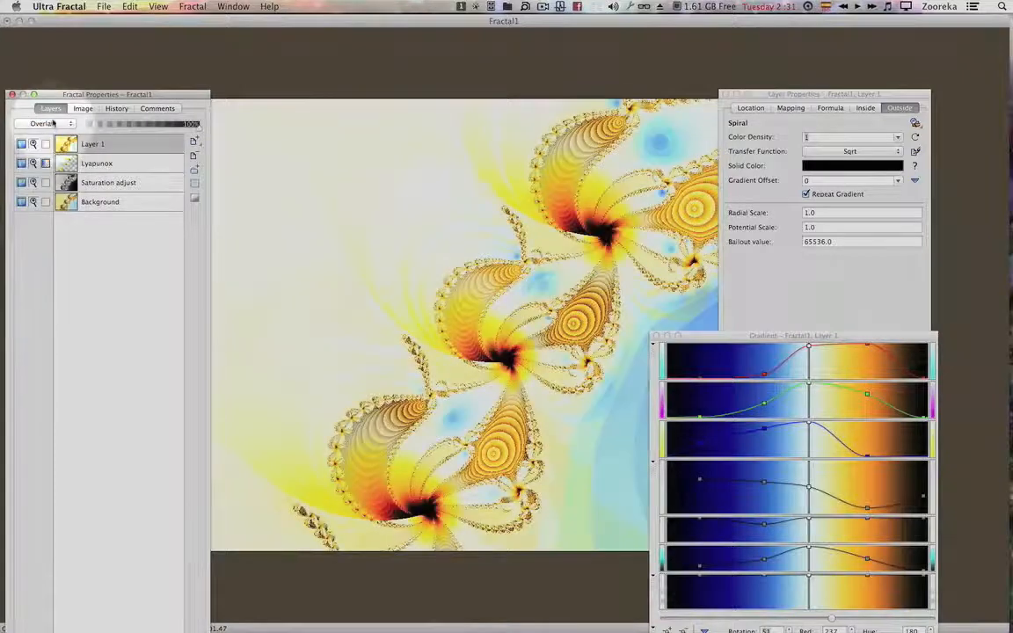
left_click(51, 123)
left_click(50, 132)
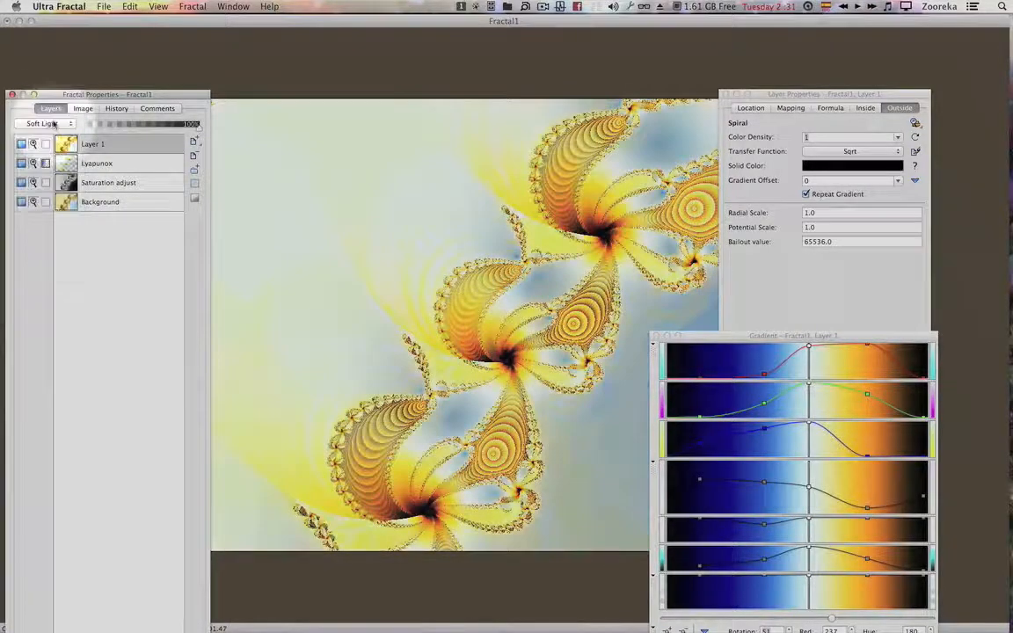
left_click(53, 124)
left_click(53, 133)
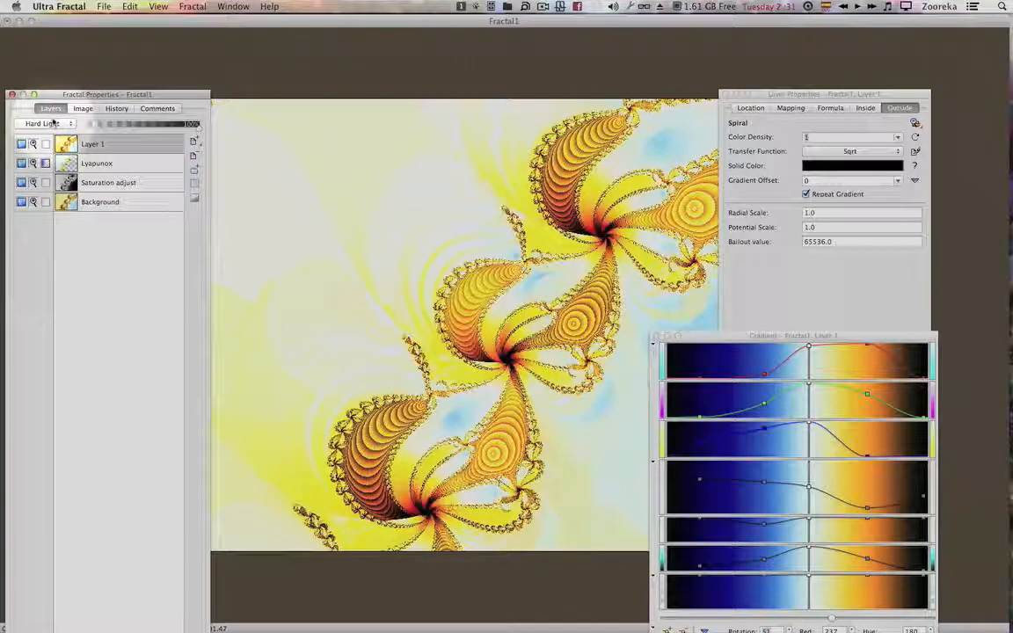
Compare the Darken, Lighten and Difference merge modes on Layer 1 and settle on Lighten.
left_click(53, 124)
left_click(53, 127)
left_click(52, 123)
left_click(52, 134)
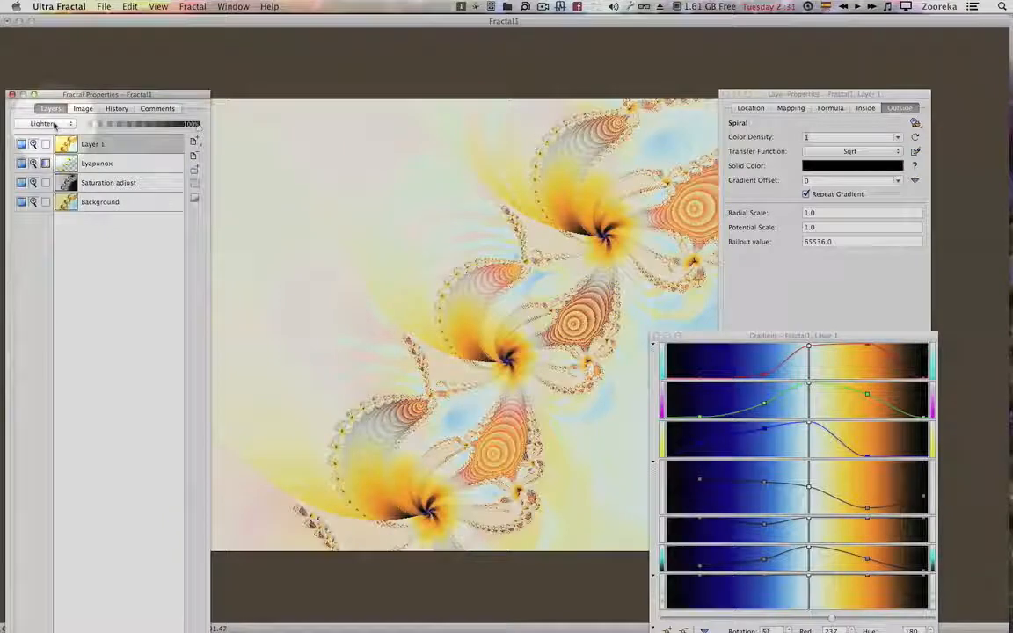
left_click(53, 124)
left_click(53, 134)
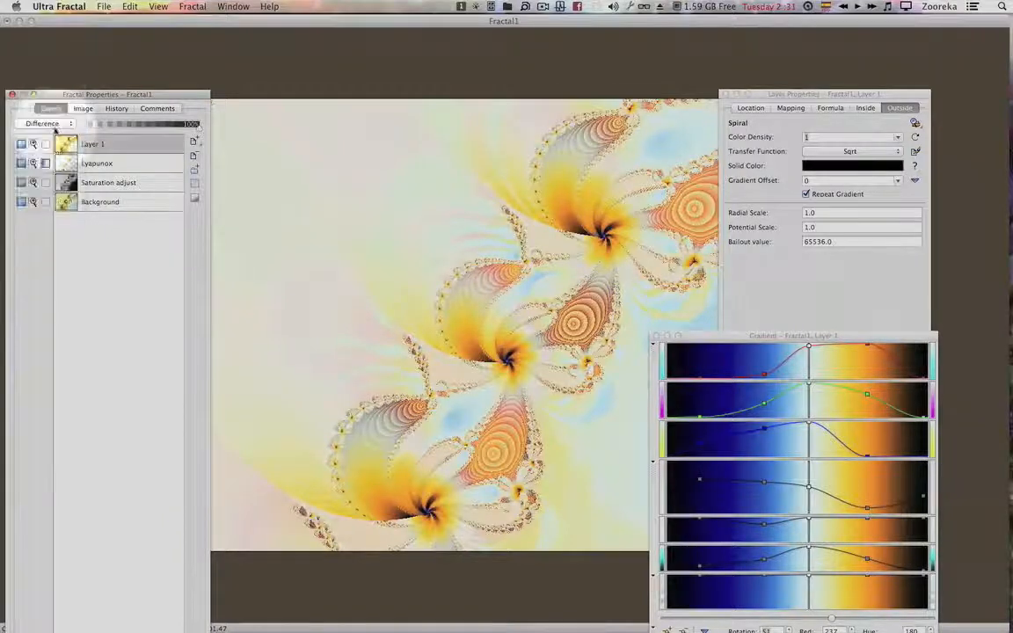
left_click(54, 127)
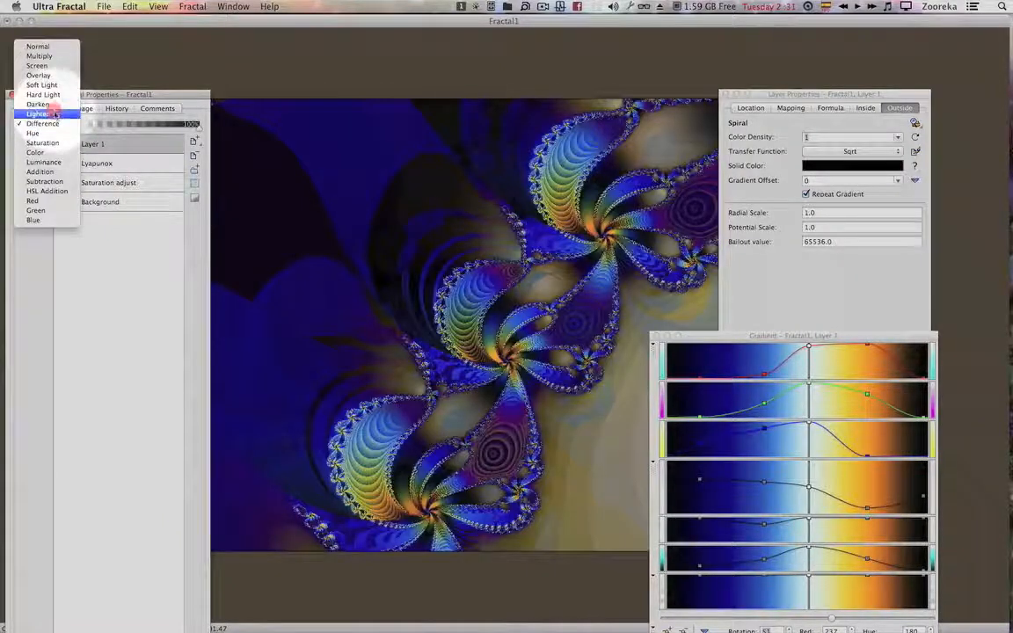
left_click(54, 113)
Rotate Layer 1's gradient to -47.
left_click_drag(761, 339, 791, 198)
left_click_drag(855, 479, 795, 482)
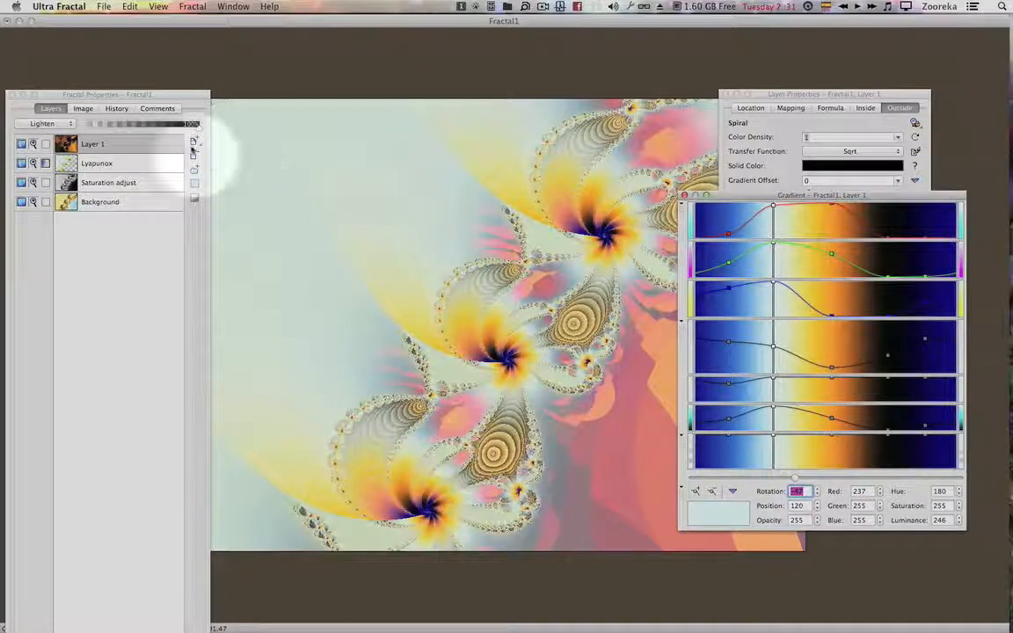
Try placing Layer 1 beneath the Lyapunox layer, and return it to the top of the layer stack.
left_click_drag(167, 144, 157, 180)
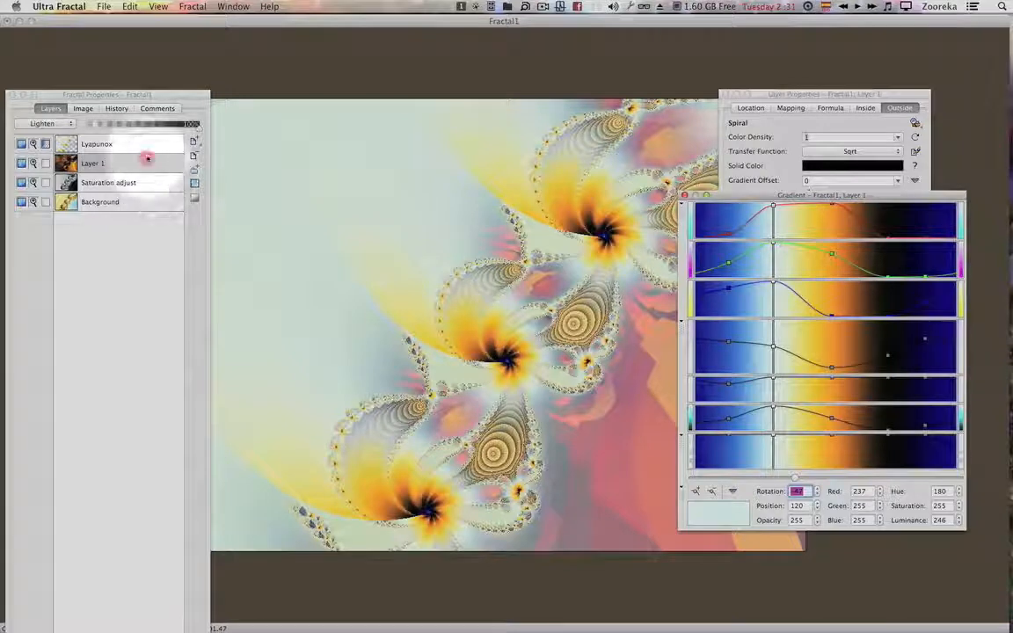
left_click_drag(147, 158, 152, 138)
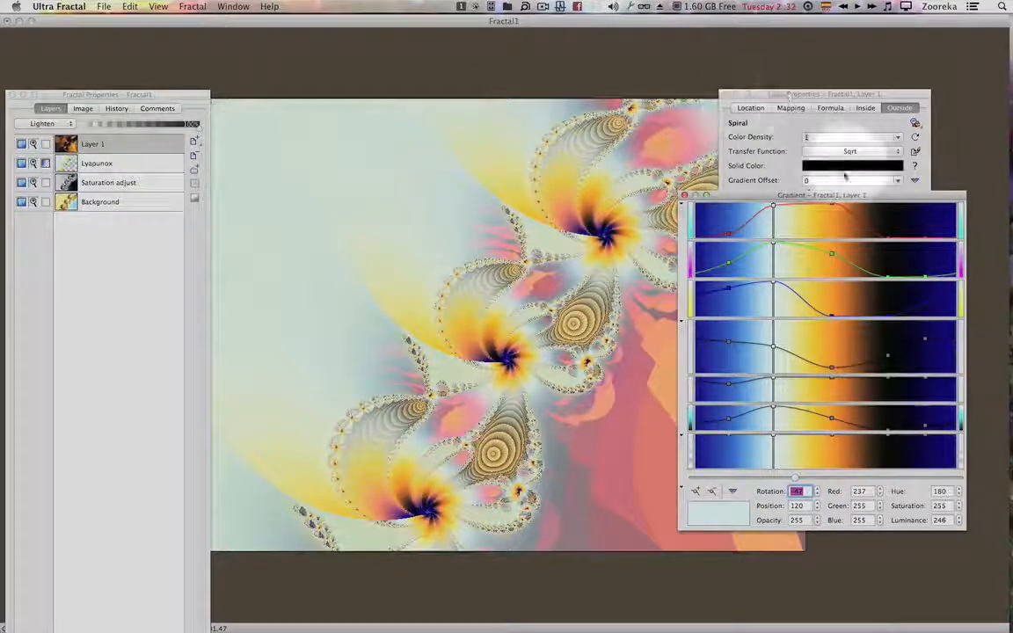
left_click_drag(835, 195, 870, 260)
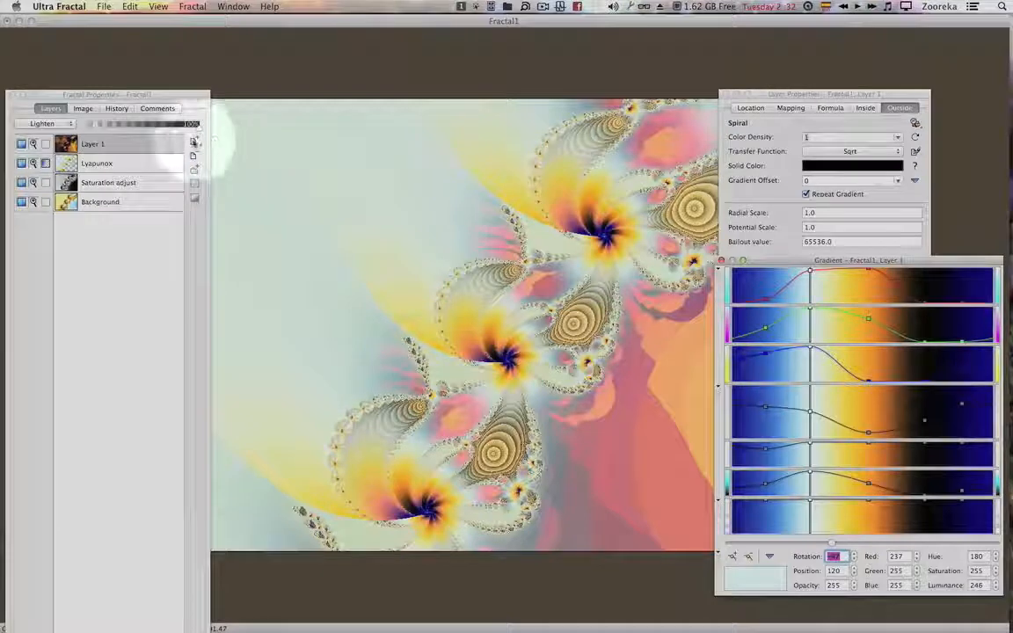
Duplicate Layer 1 and set the duplicate's outside coloring algorithm to Polar Curves from lkm.ucl.
left_click(193, 143)
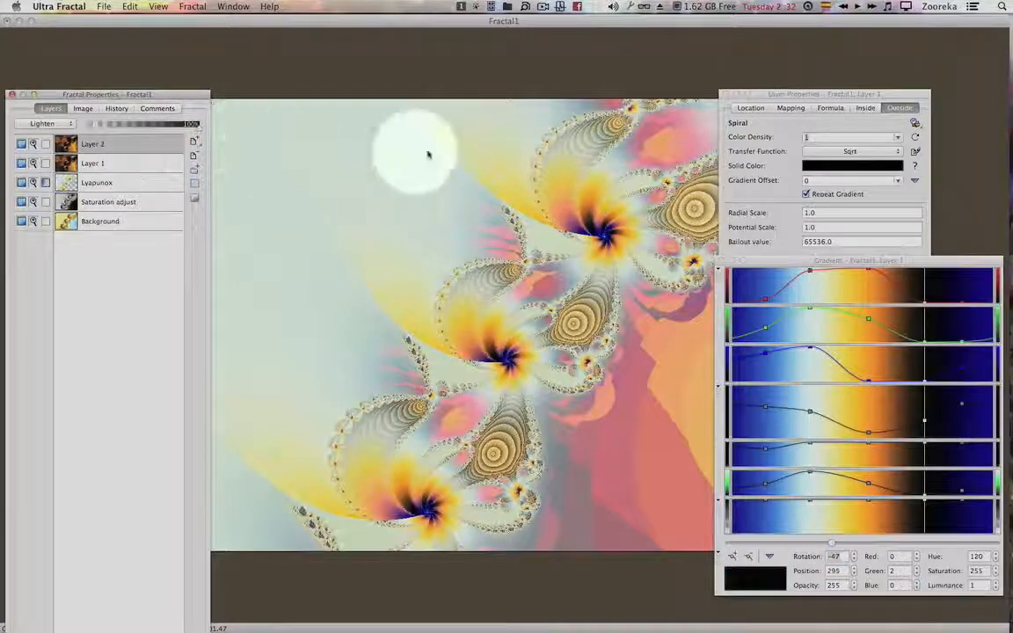
left_click(867, 135)
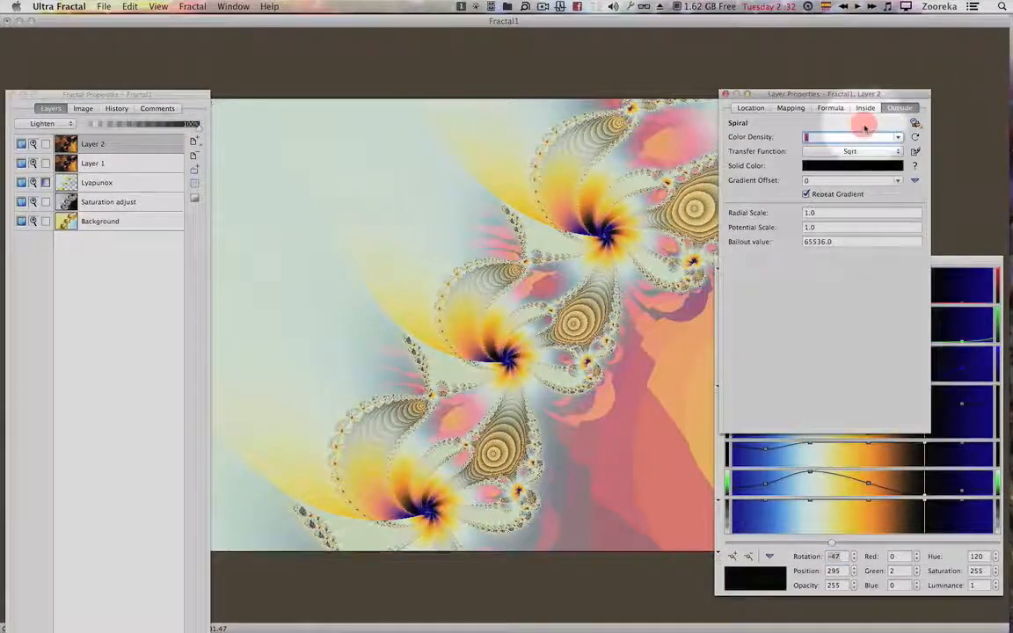
left_click(915, 123)
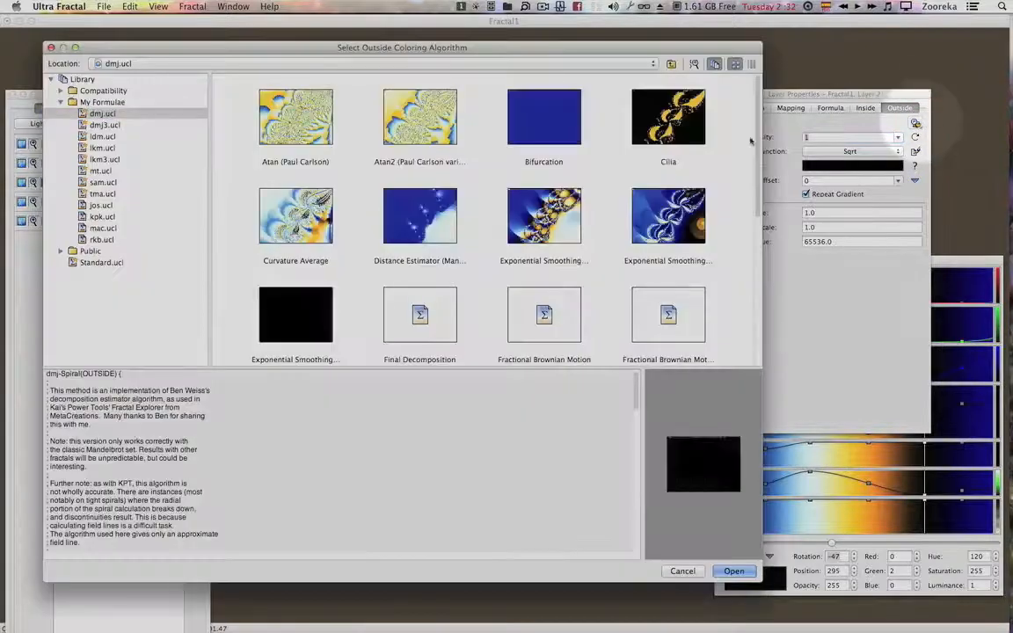
left_click(110, 148)
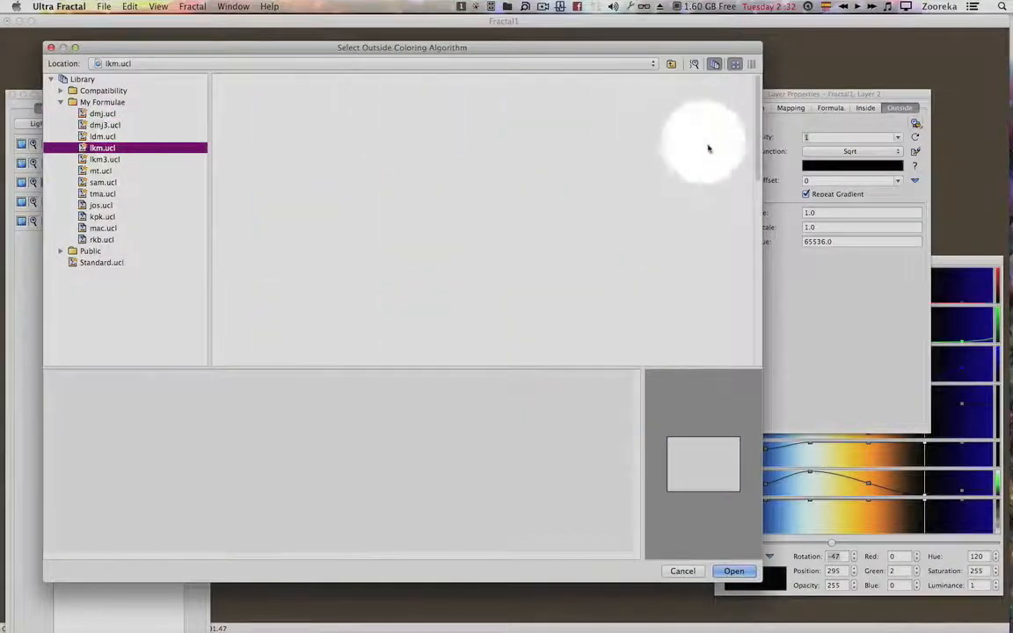
mouse_move(754, 113)
left_mouse_down()
mouse_move(753, 309)
mouse_move(754, 110)
mouse_move(728, 169)
left_mouse_up()
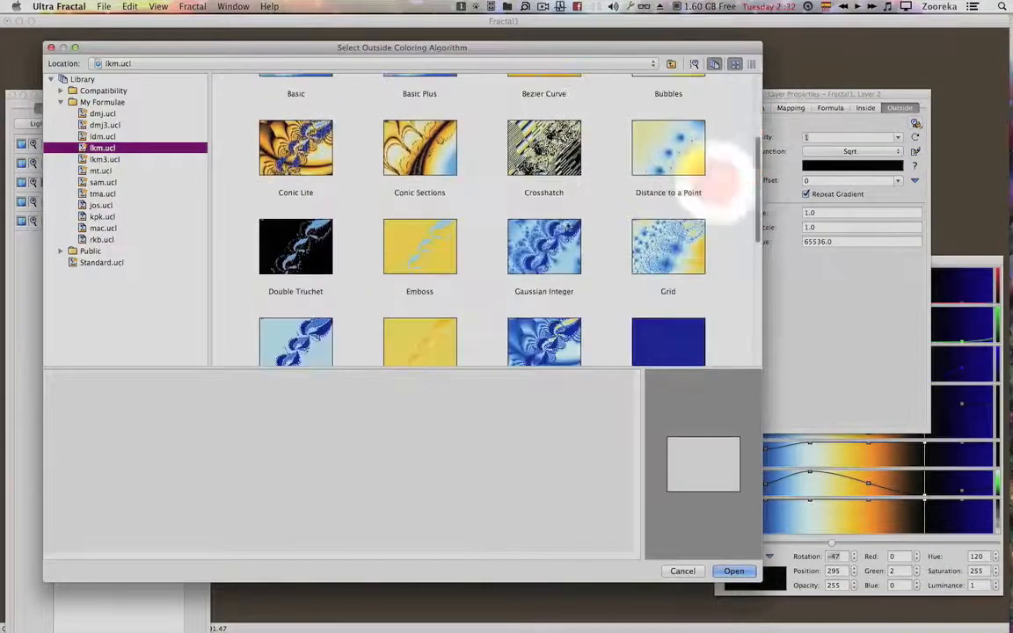
scroll(384, 288, "down", 10)
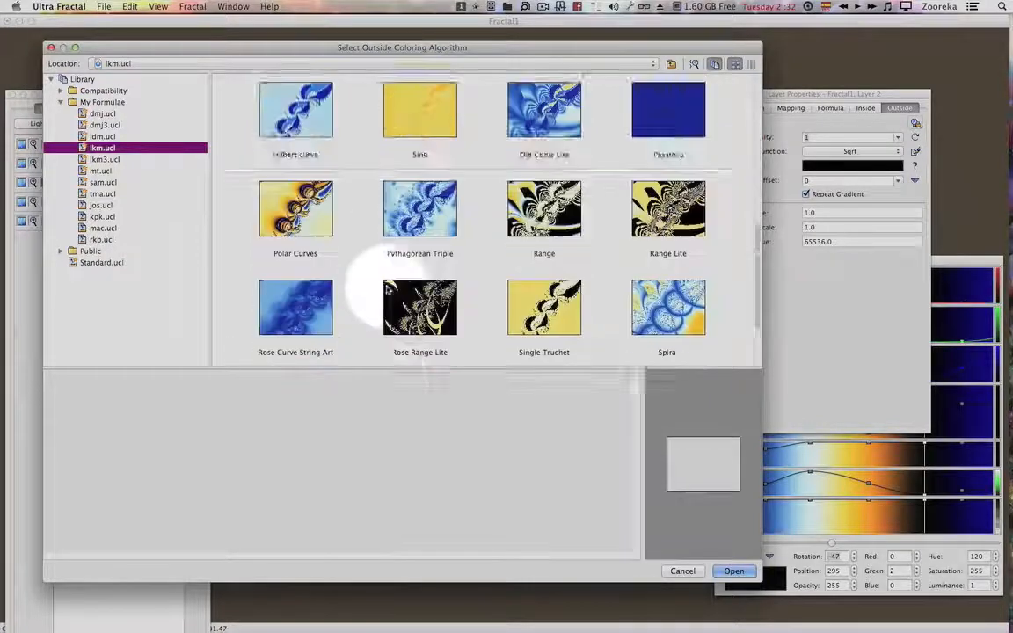
scroll(334, 209, "up", 10)
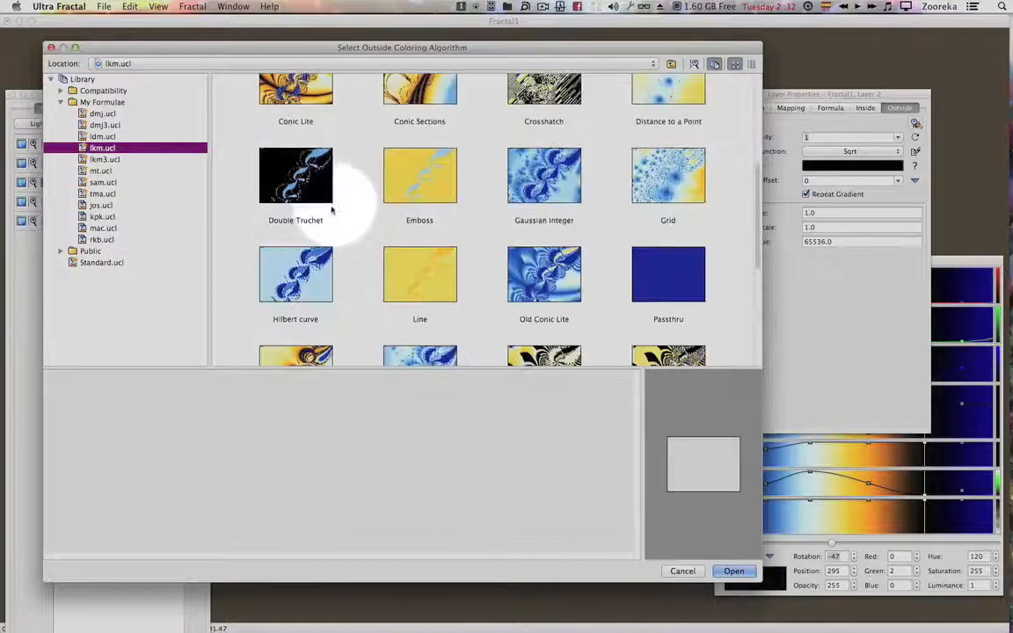
double_click(297, 356)
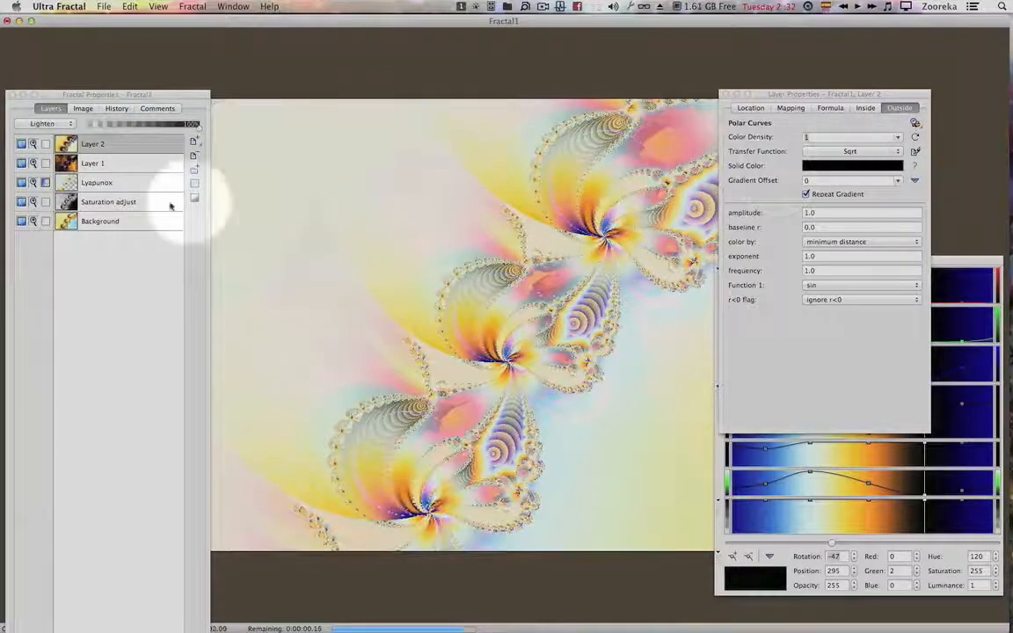
Set Layer 2's merge mode to Multiply.
left_click(56, 126)
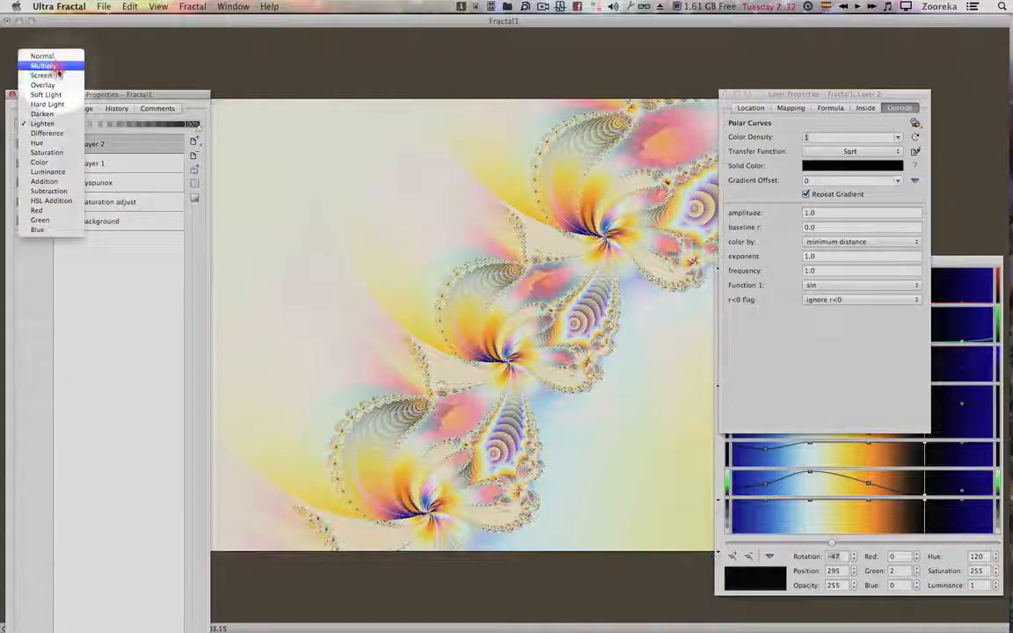
left_click(59, 65)
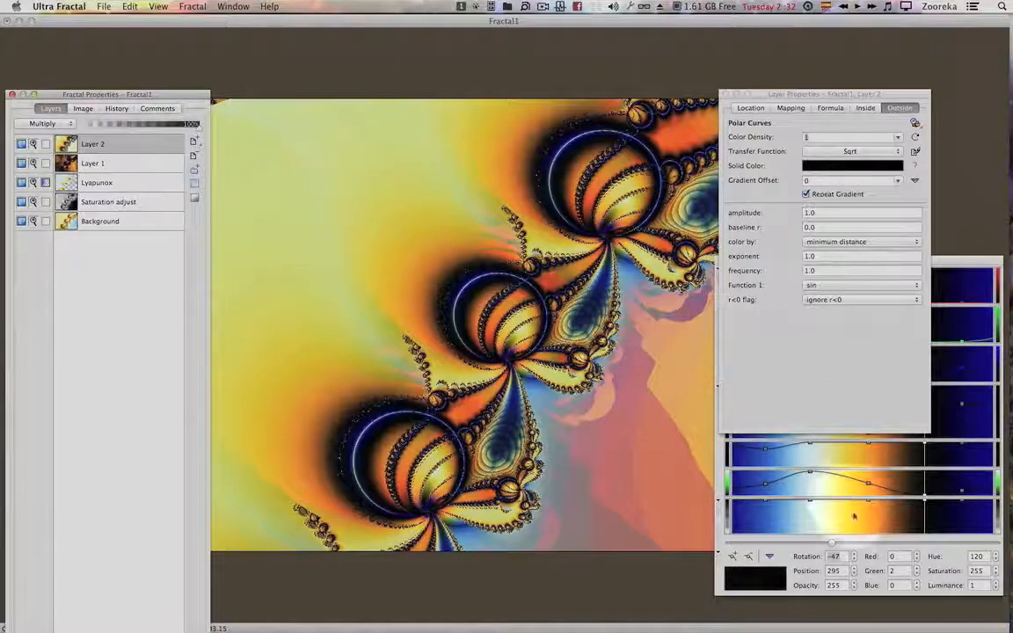
Rotate Layer 2's gradient to 14.
left_click(831, 542)
left_click_drag(831, 542, 876, 538)
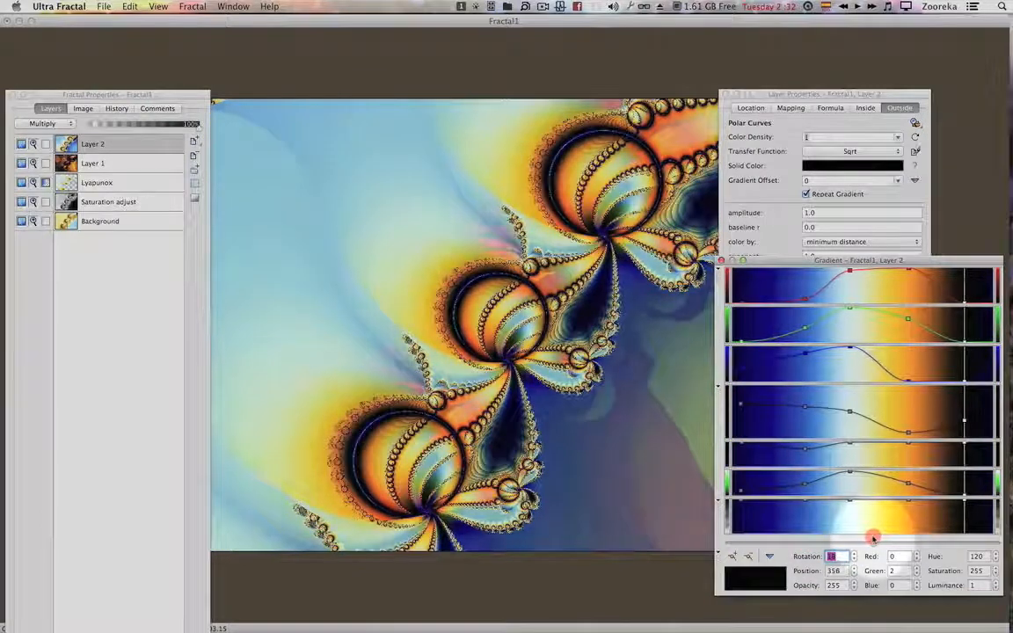
Lower Layer 2's opacity to 50% and try the Hard Light and Soft Light merge modes, leaving Soft Light selected.
left_click(150, 128)
left_click_drag(146, 130, 143, 130)
left_click_drag(41, 123, 47, 163)
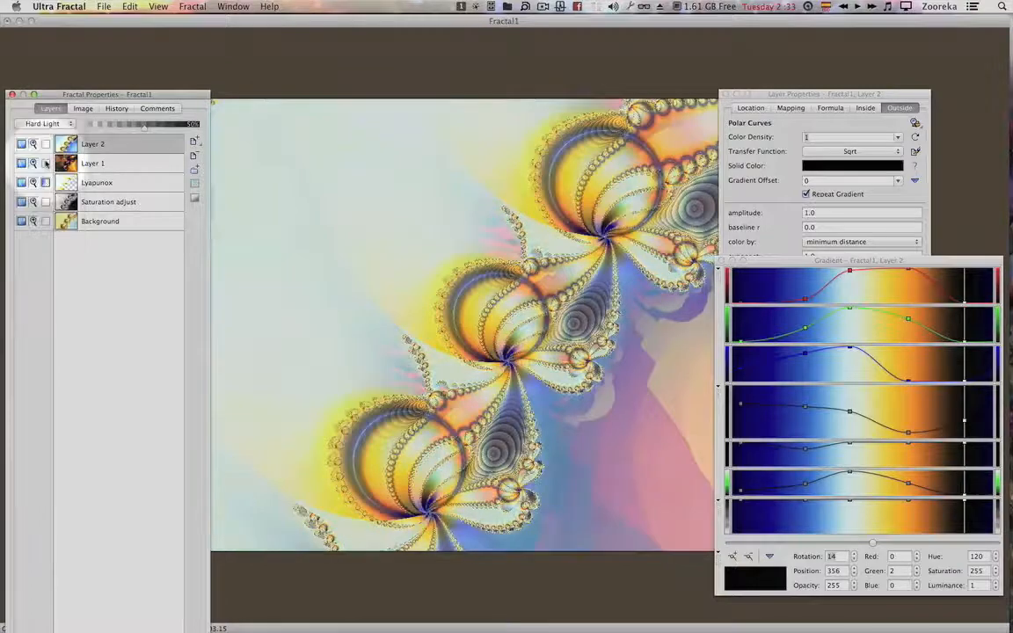
left_click_drag(44, 126, 50, 115)
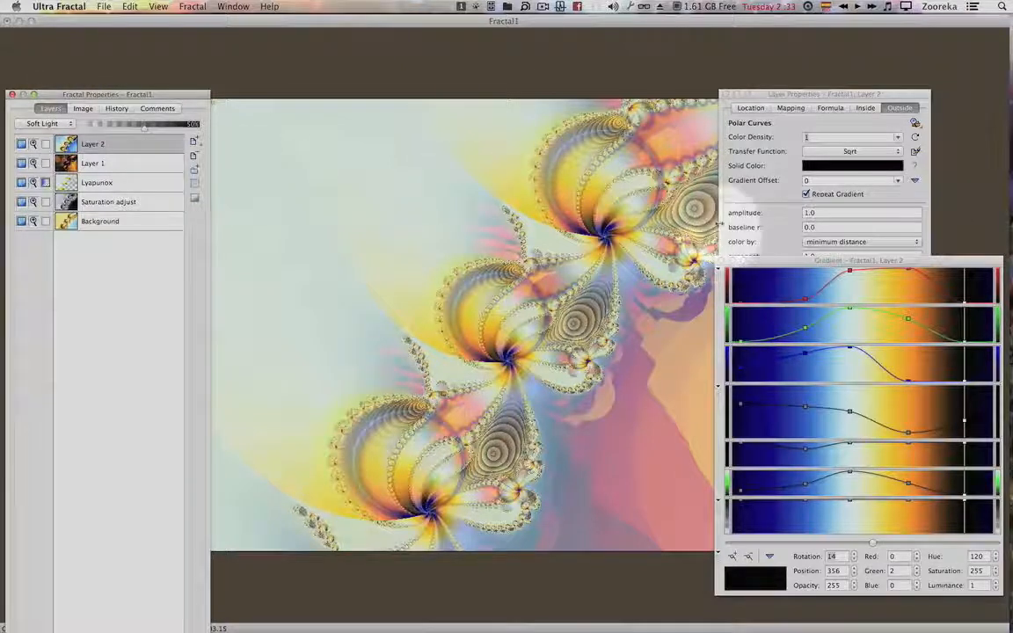
Try coloring Layer 2's Polar Curves by iteration @ min, and set the coloring to angle @ min.
left_click(790, 128)
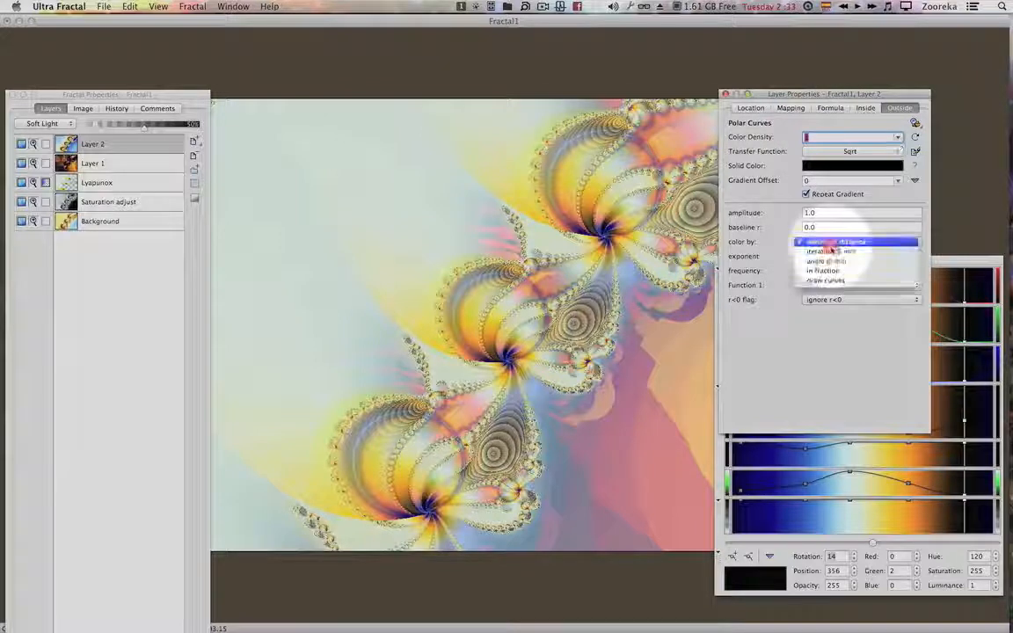
left_click(831, 251)
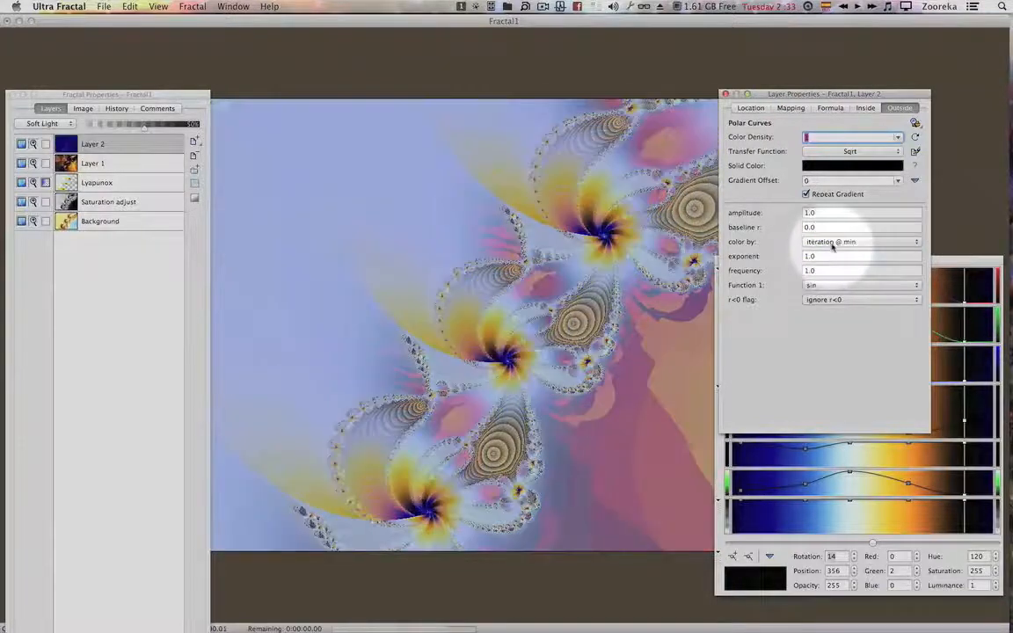
left_click(832, 243)
left_click(831, 252)
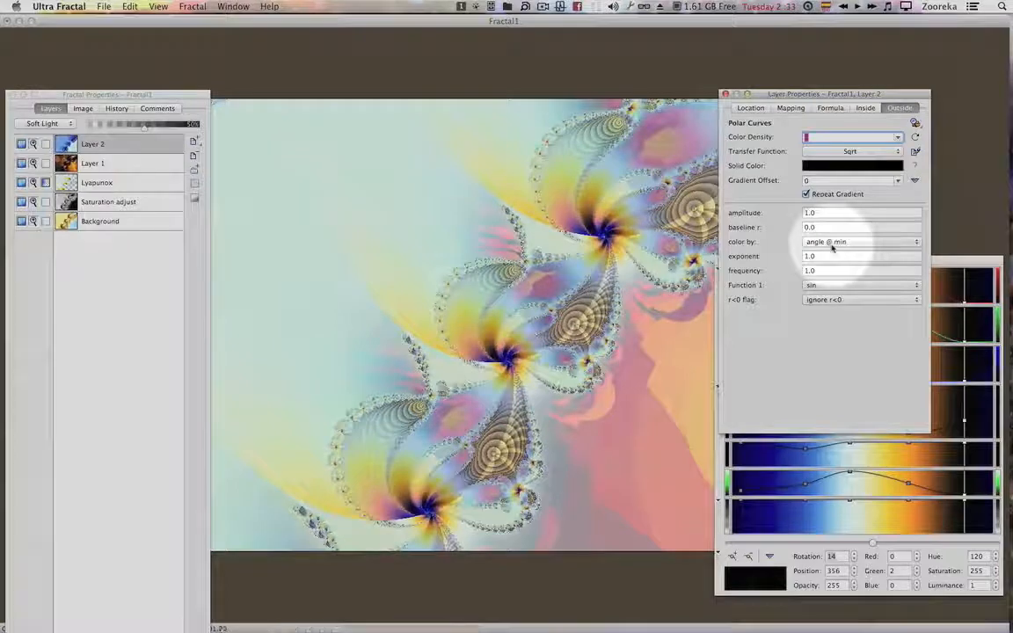
Switch Layer 2's merge mode to Normal and reduce its opacity to 30%.
left_click(59, 124)
left_click(40, 33)
left_click_drag(169, 131, 124, 129)
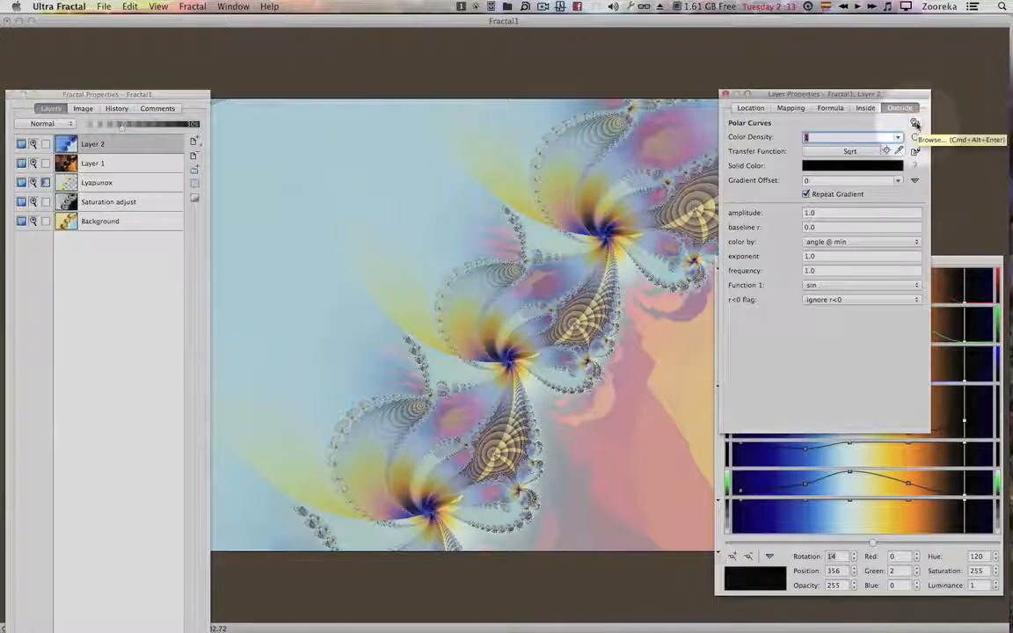
Change Layer 2's outside coloring algorithm to Astroid String Art from lkm.ucl and raise the layer's opacity to 100%.
left_click(914, 123)
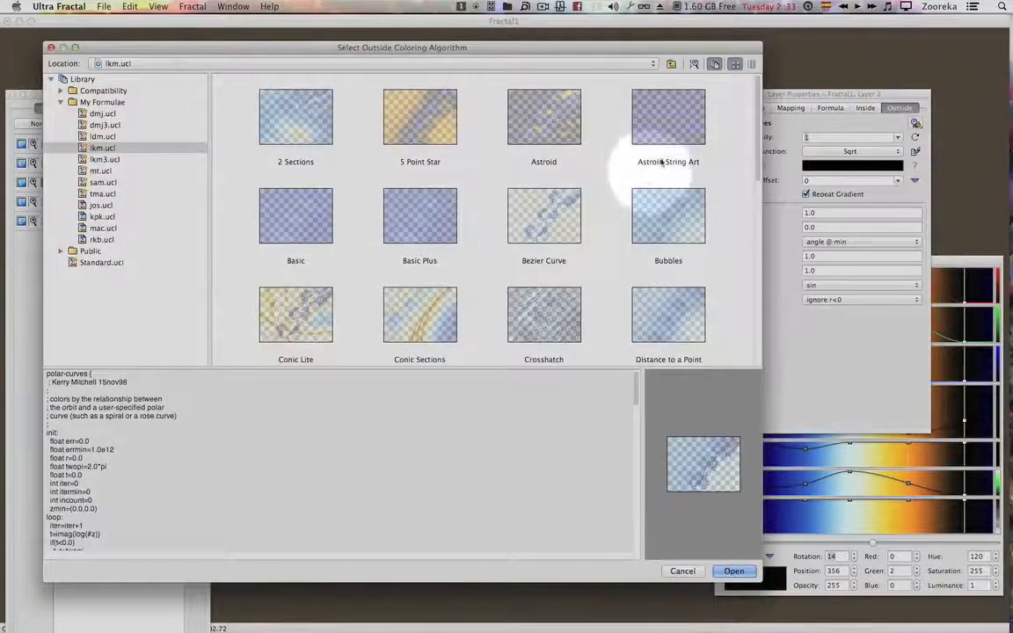
double_click(671, 131)
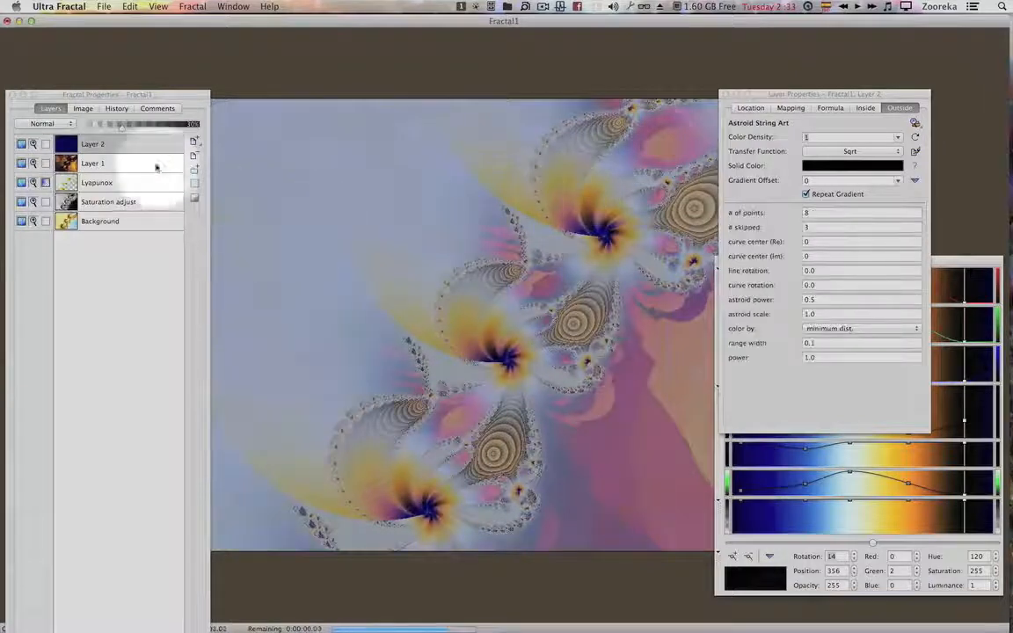
left_click_drag(174, 132, 215, 125)
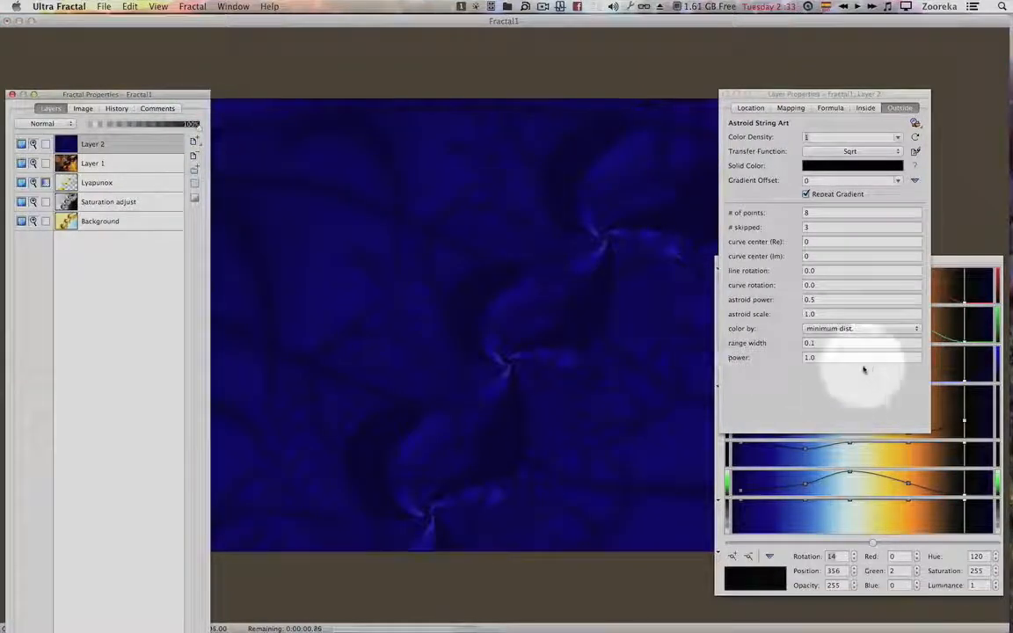
Try the Linear, Sqr and Sqrt transfer functions for Layer 2's outside coloring, and settle on Cube.
left_click(849, 151)
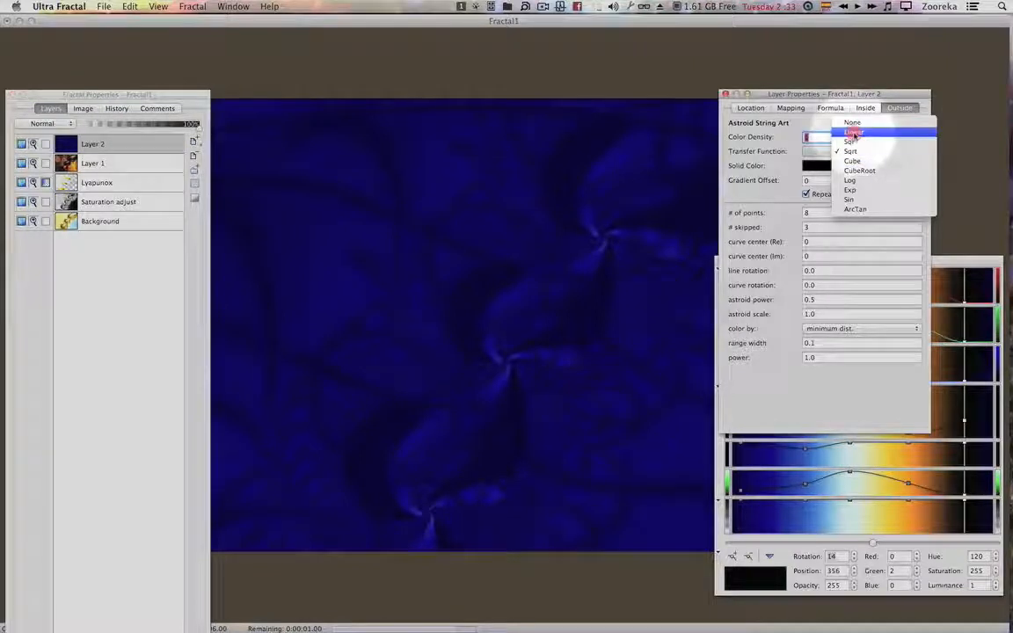
left_click(853, 132)
left_click(853, 152)
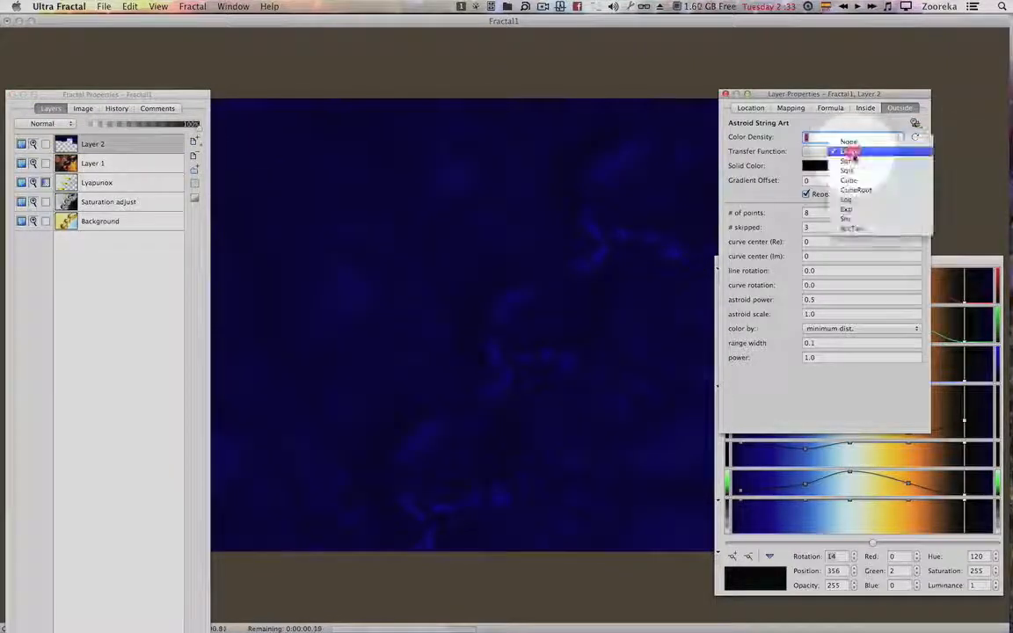
left_click(849, 161)
left_click(853, 153)
left_click(857, 160)
left_click(856, 152)
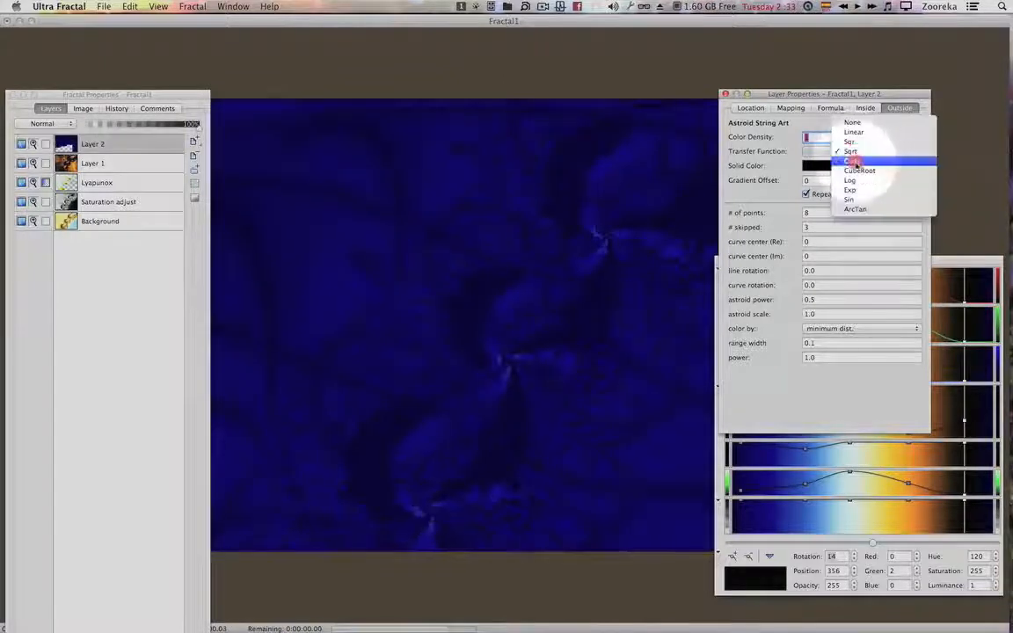
left_click(851, 160)
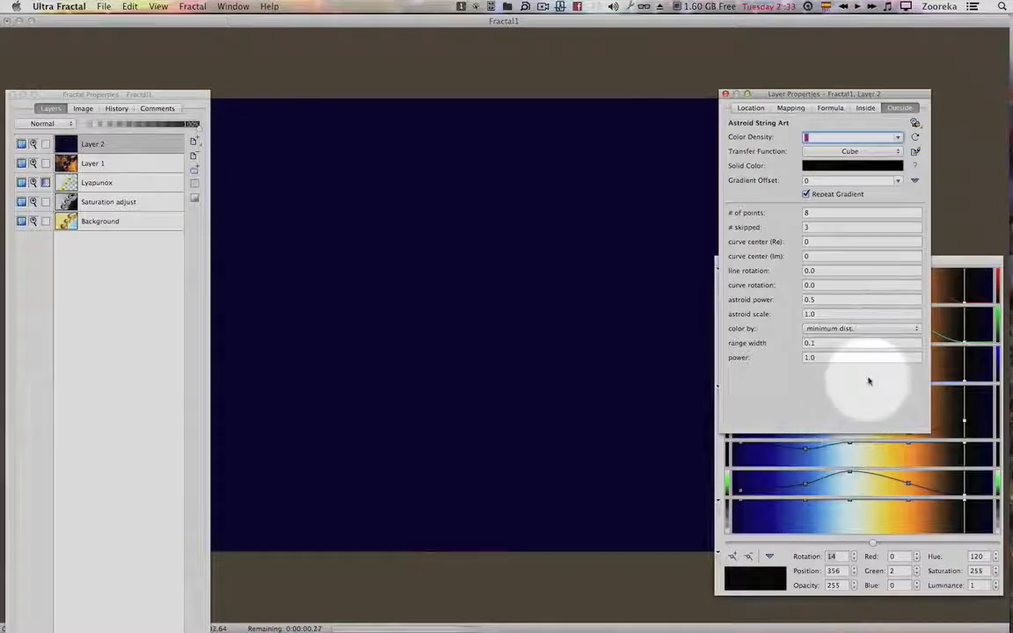
Color Layer 2's Astroid String Art by first mag and rotate the layer's gradient to 140.
left_click(876, 329)
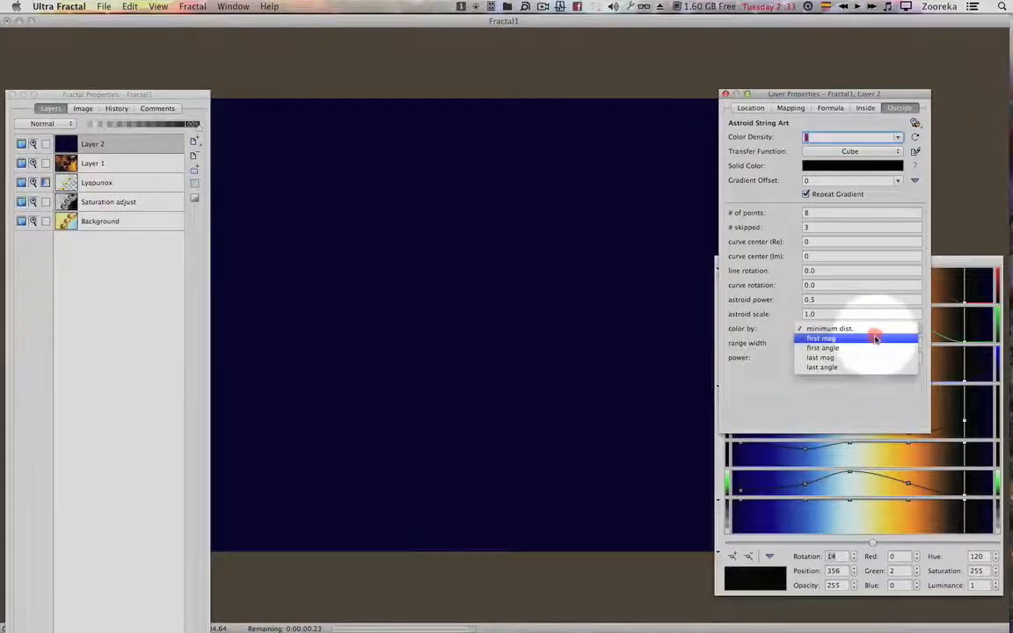
left_click(877, 338)
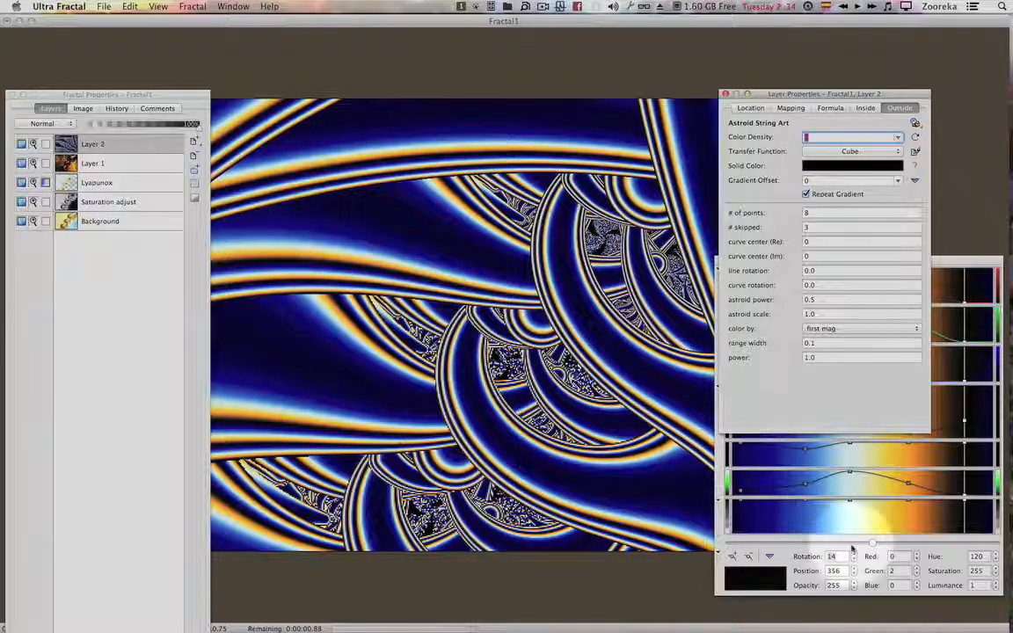
left_click_drag(849, 545, 958, 532)
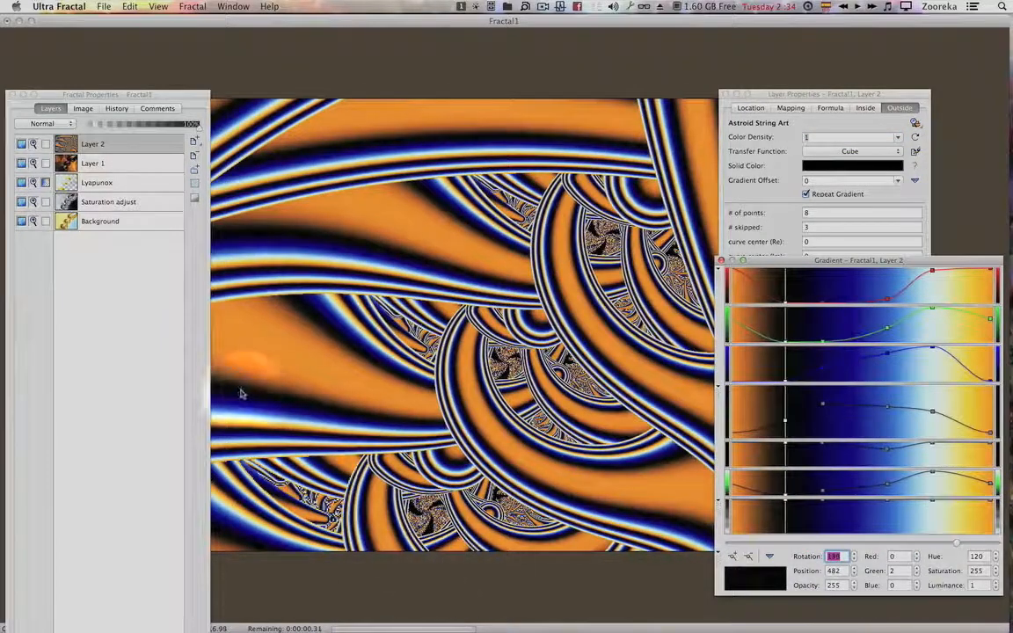
Step Layer 2's merge mode through Multiply, Screen and Overlay, stopping at Soft Light.
left_click(54, 124)
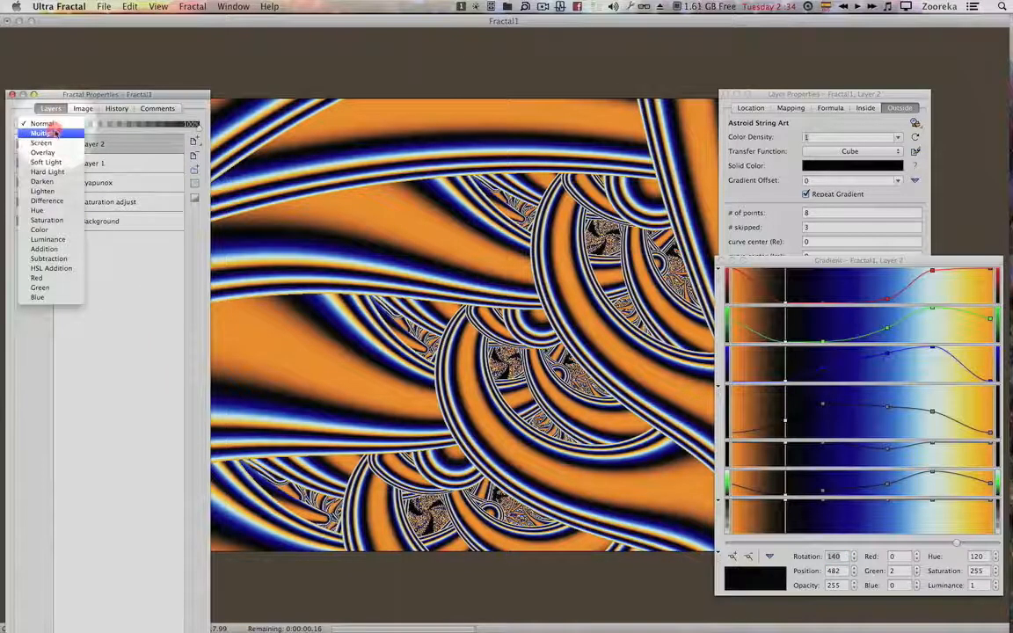
left_click(43, 132)
left_click(59, 124)
left_click(58, 134)
left_click(58, 124)
left_click(52, 133)
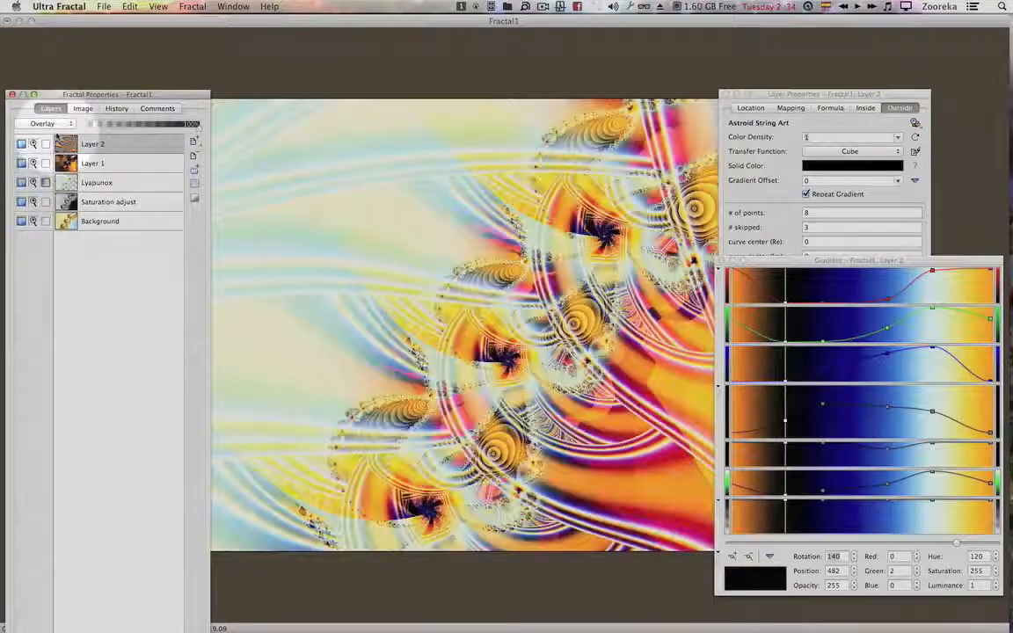
left_click(58, 124)
left_click(57, 134)
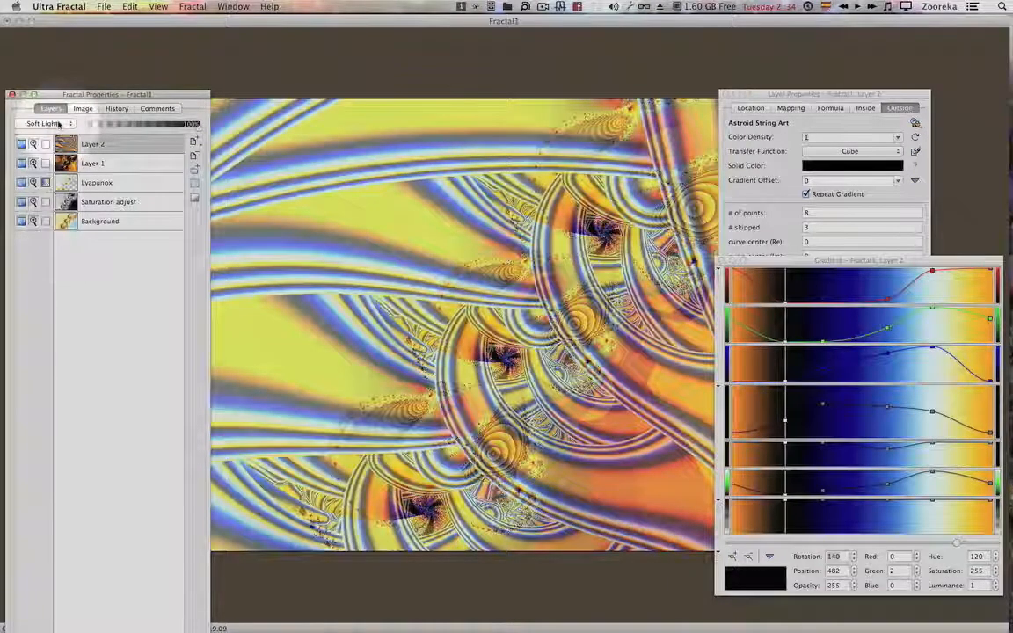
Try coloring Layer 2's Astroid String Art by first angle, last mag and last angle, and return it to minimum dist.
left_click(825, 94)
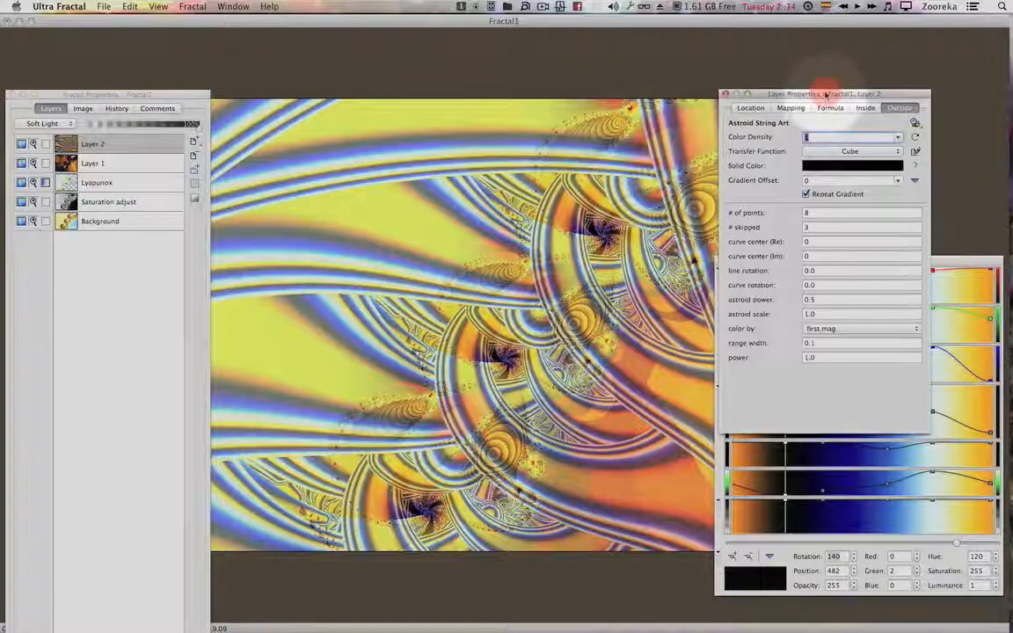
left_click(860, 328)
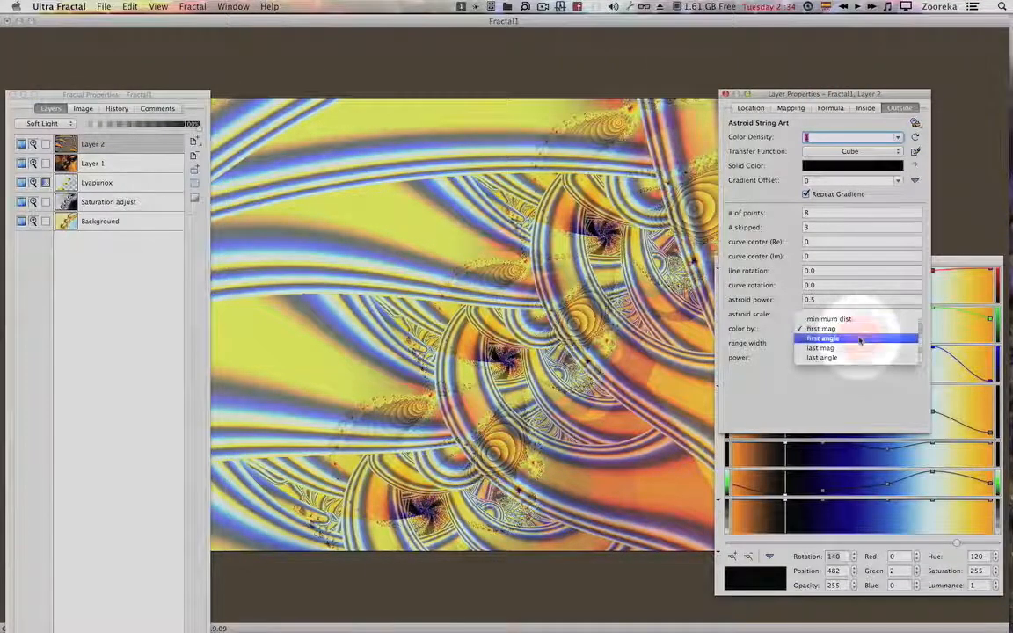
left_click(860, 339)
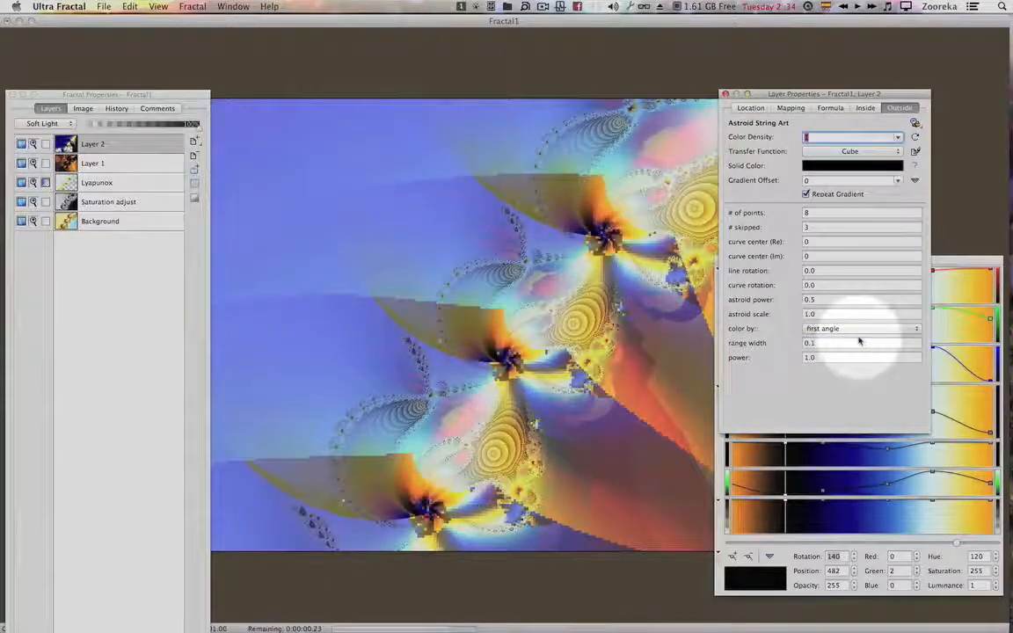
left_click(850, 329)
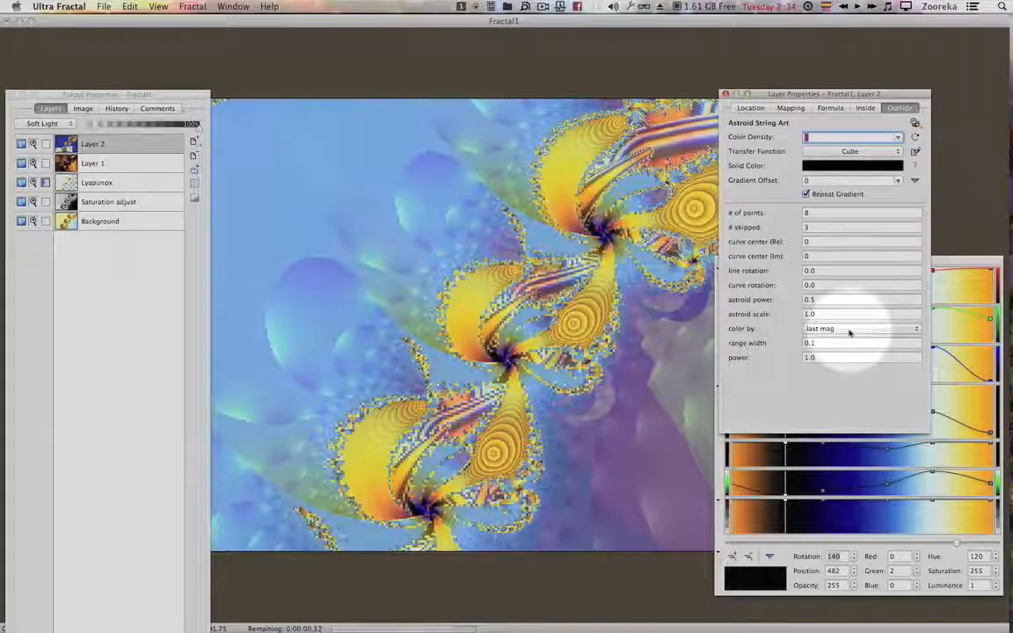
left_click(849, 331)
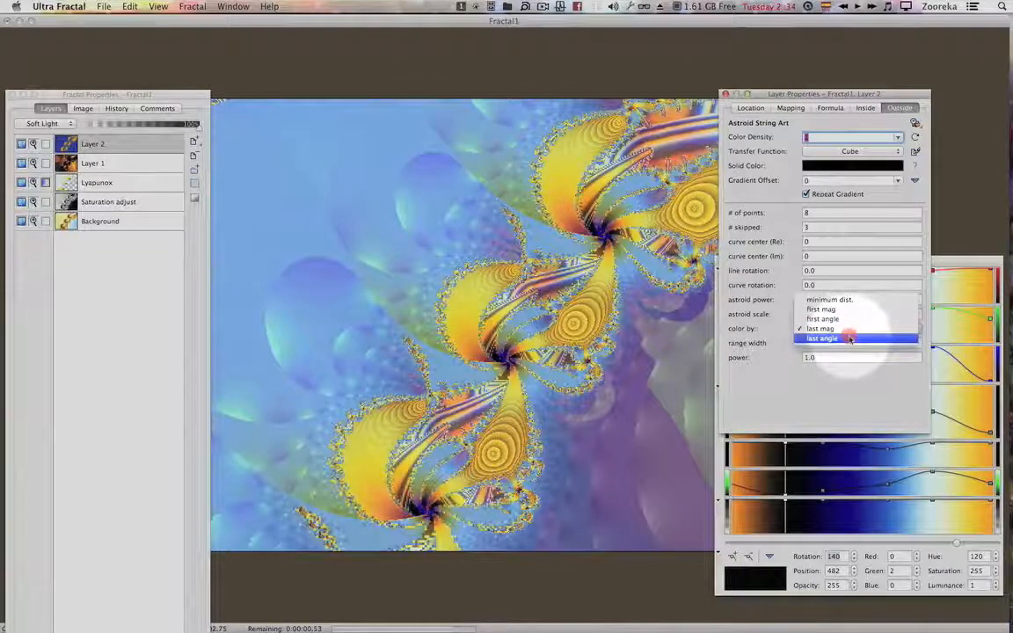
left_click(849, 339)
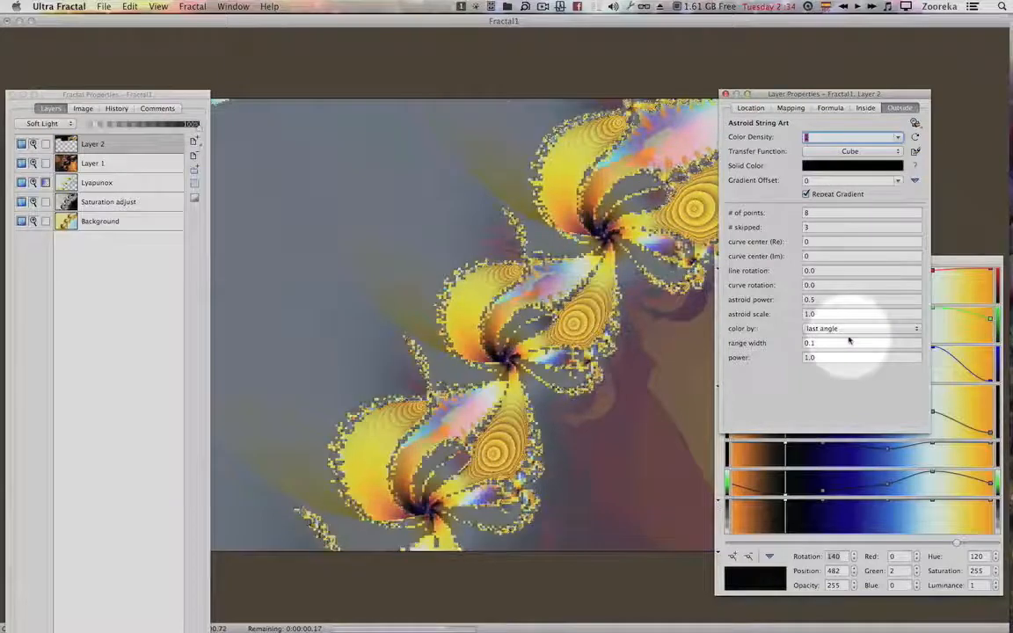
left_click(843, 331)
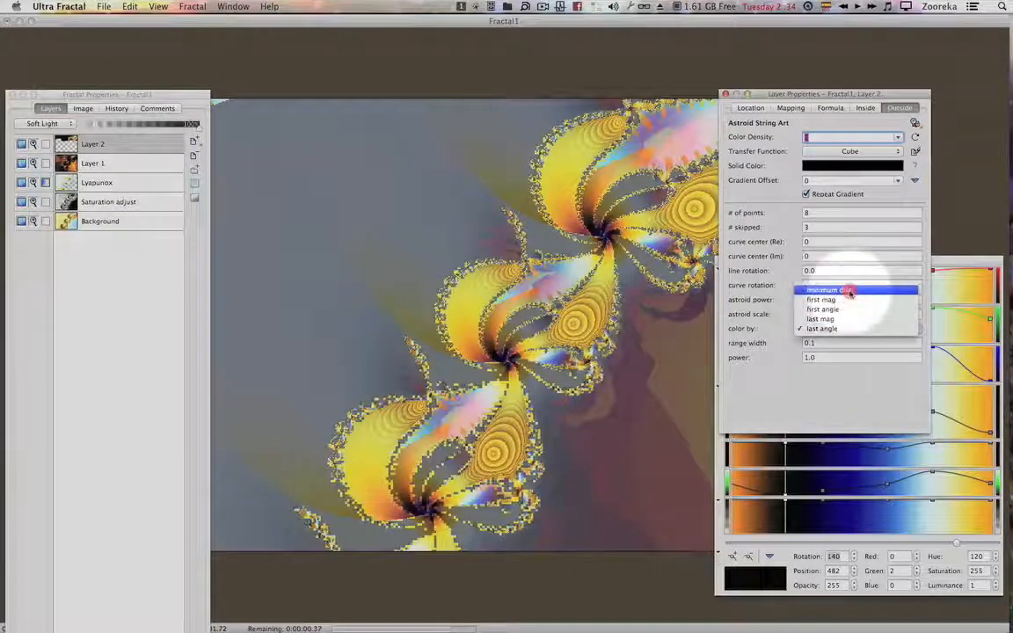
left_click(850, 293)
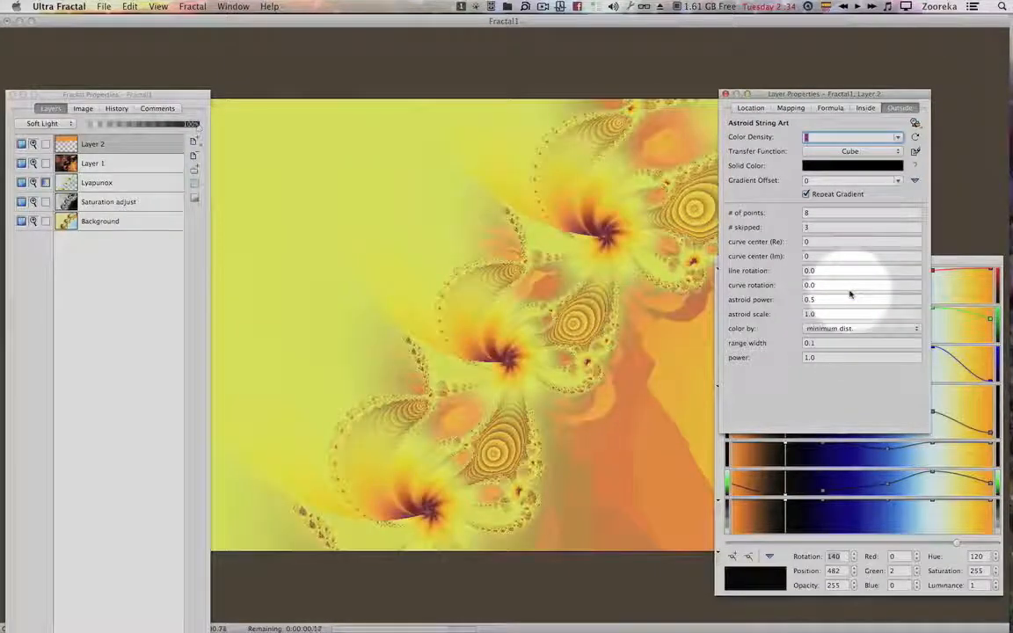
Rotate Layer 2's gradient to 131 and toggle the layer's visibility off and on to compare.
left_click_drag(963, 262, 911, 205)
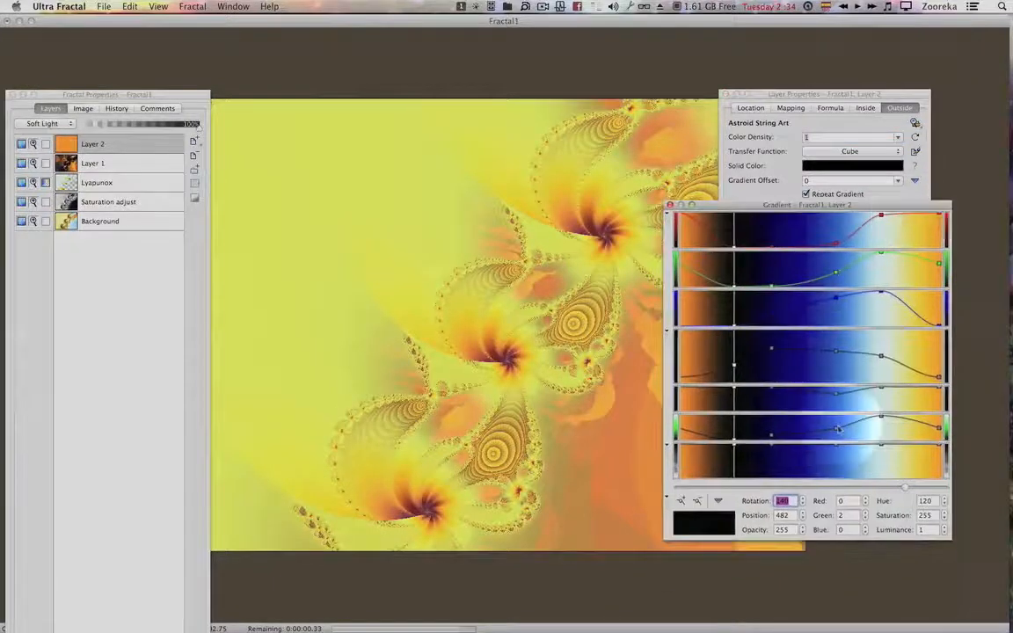
mouse_move(893, 494)
left_mouse_down()
mouse_move(870, 489)
mouse_move(901, 490)
mouse_move(705, 495)
mouse_move(899, 488)
left_mouse_up()
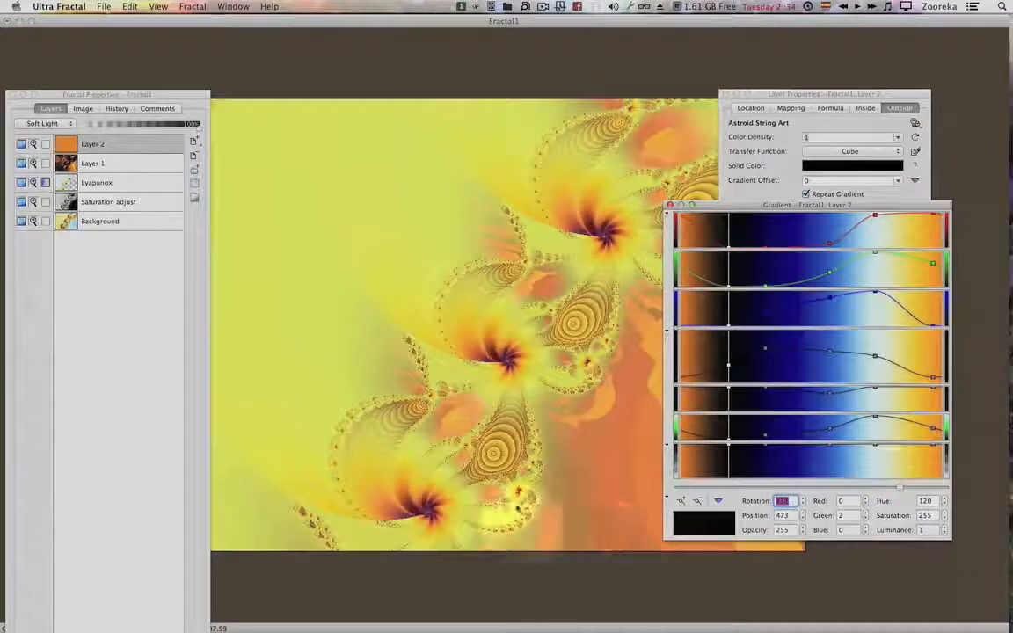
left_click(21, 143)
left_click(21, 144)
Set Layer 2's merge mode to Overlay and rotate its gradient to 149.
left_click(63, 125)
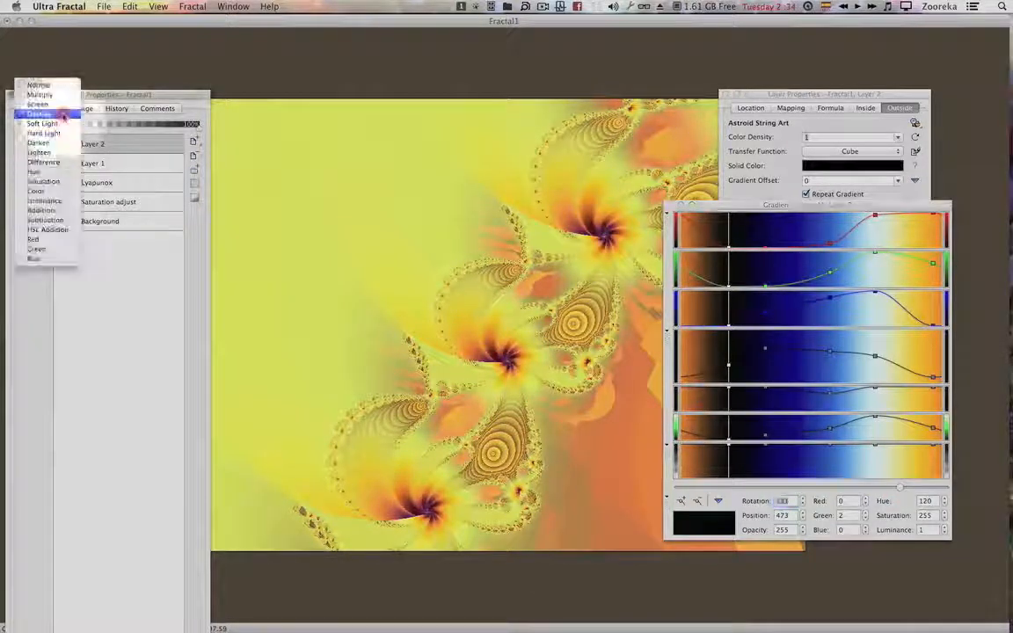
left_click(64, 114)
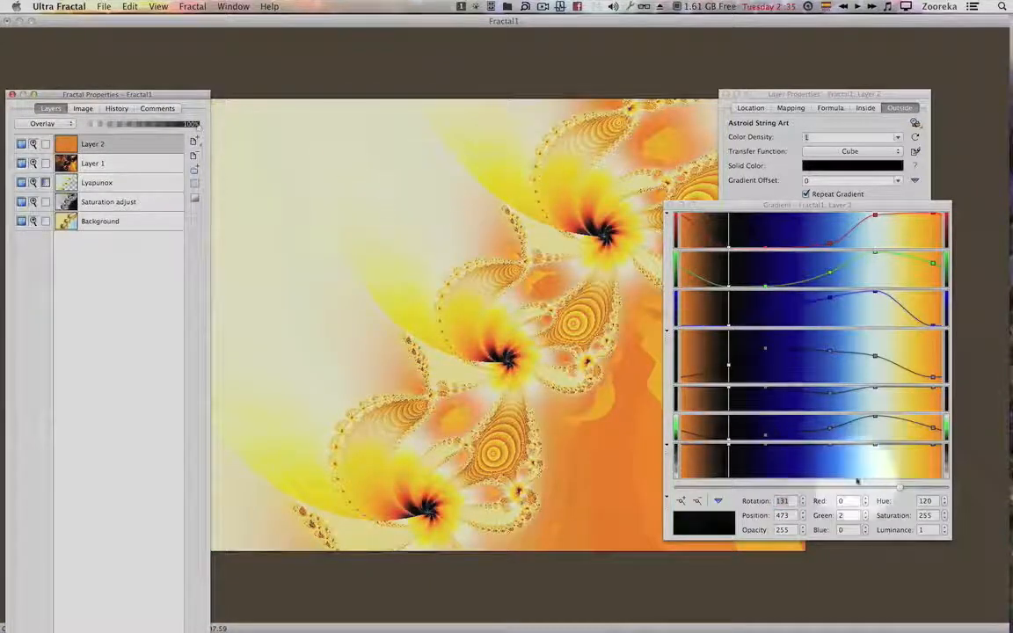
left_click_drag(860, 488, 932, 483)
Set the color by option of Layer 2's Astroid String Art coloring to first mag.
left_click(780, 116)
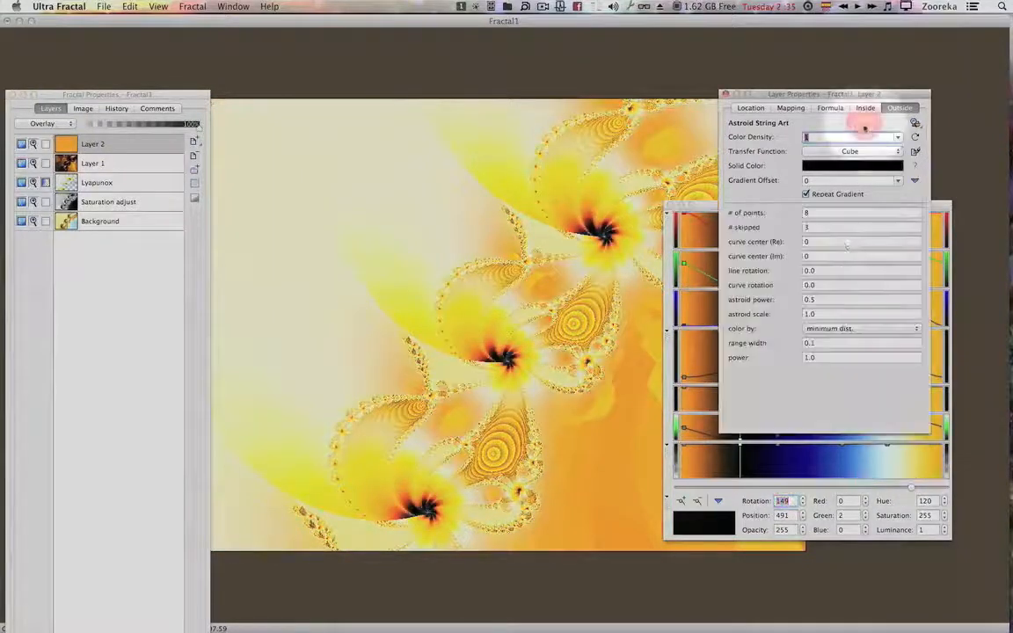
left_click(873, 330)
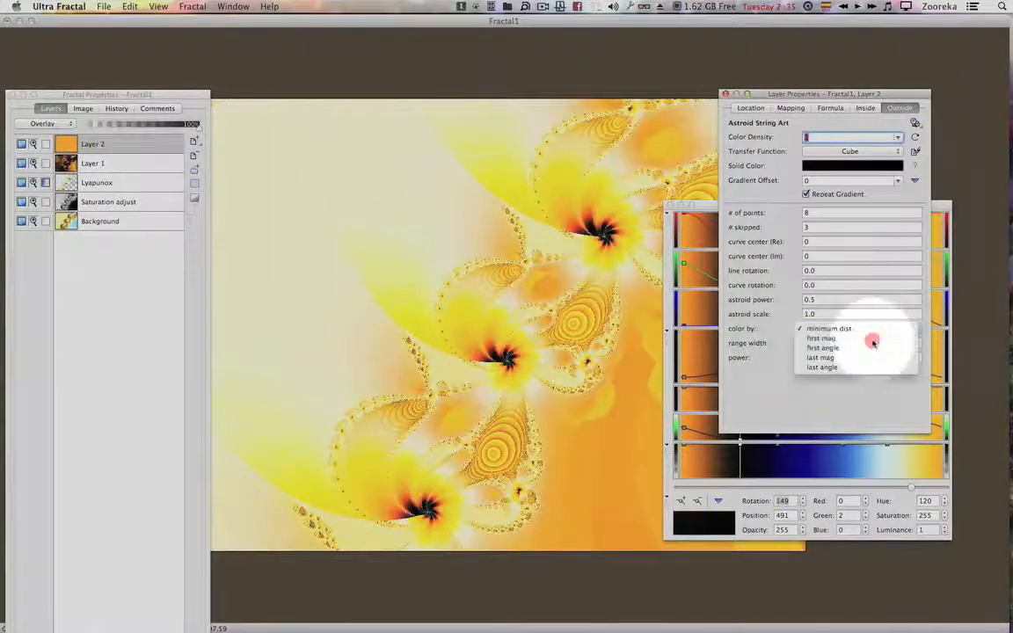
left_click(872, 339)
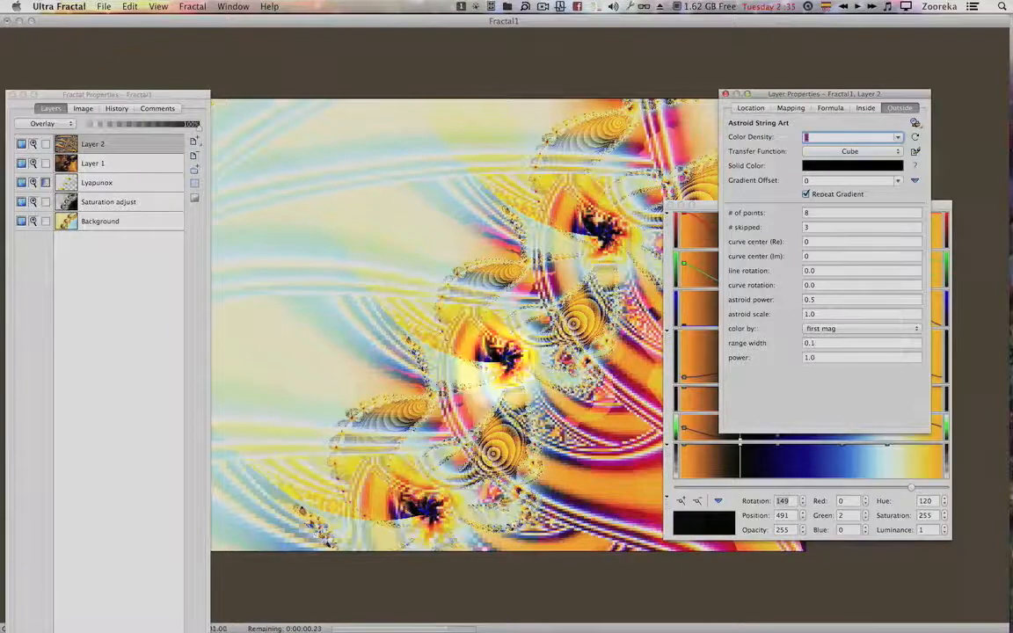
Set the transfer function of Layer 2's Astroid String Art coloring to CubeRoot and rotate the layer's gradient slightly.
left_click(850, 152)
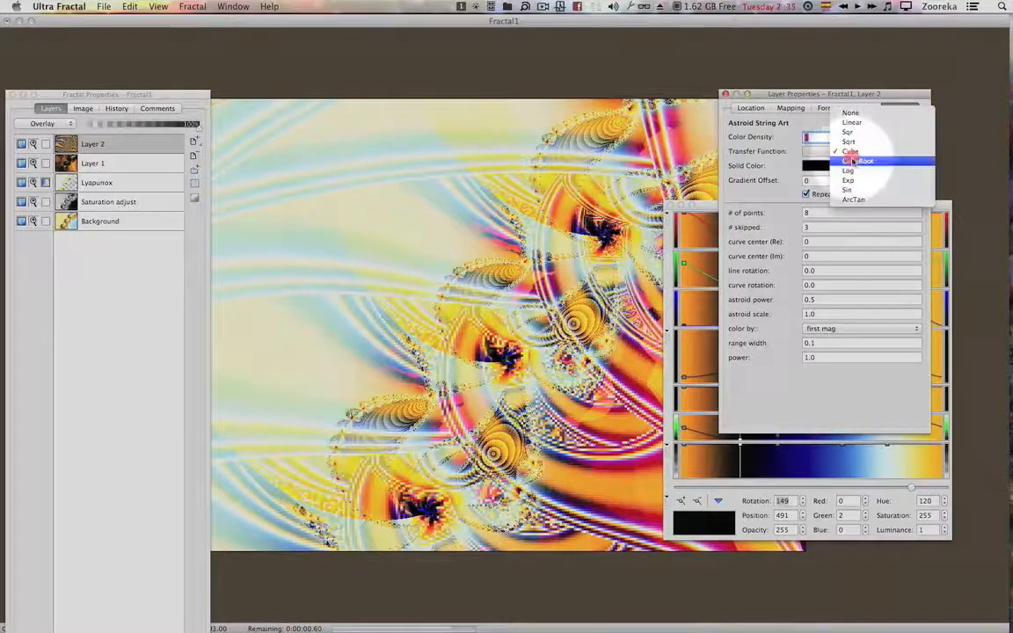
left_click(852, 161)
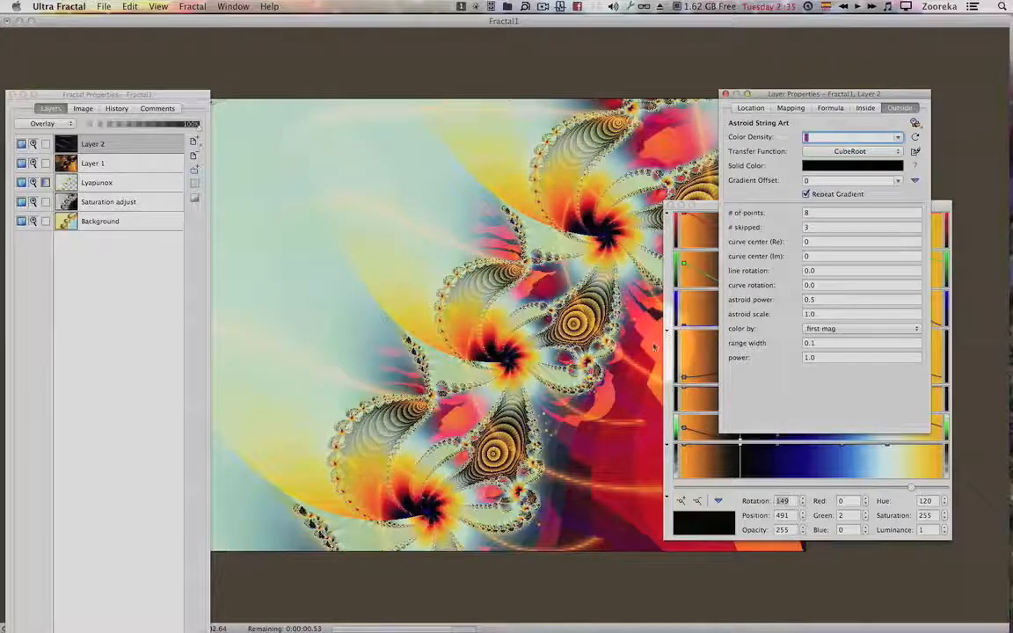
left_click(703, 453)
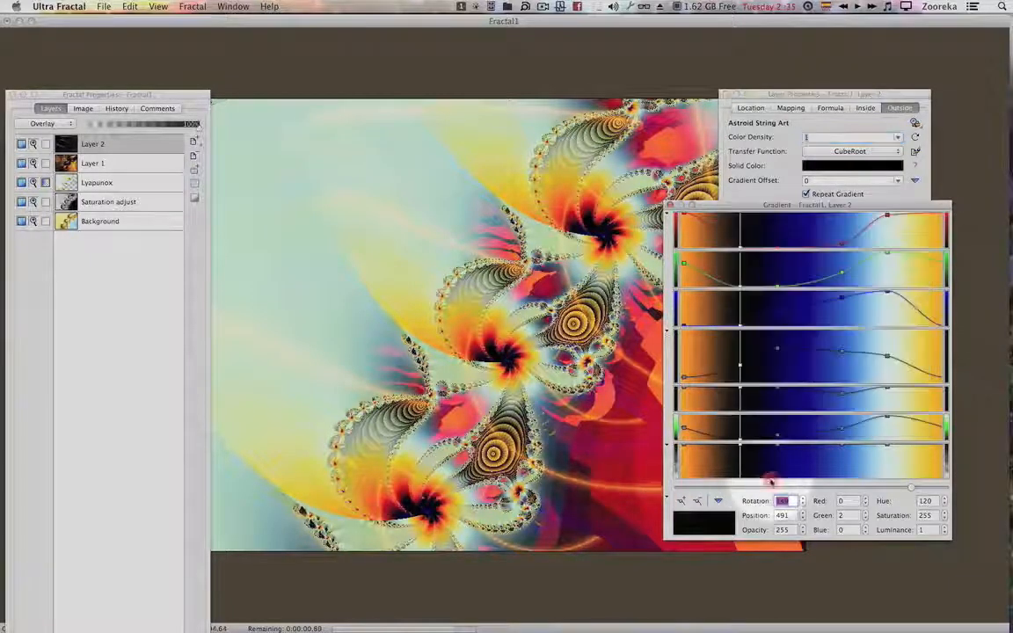
left_click_drag(881, 484, 862, 463)
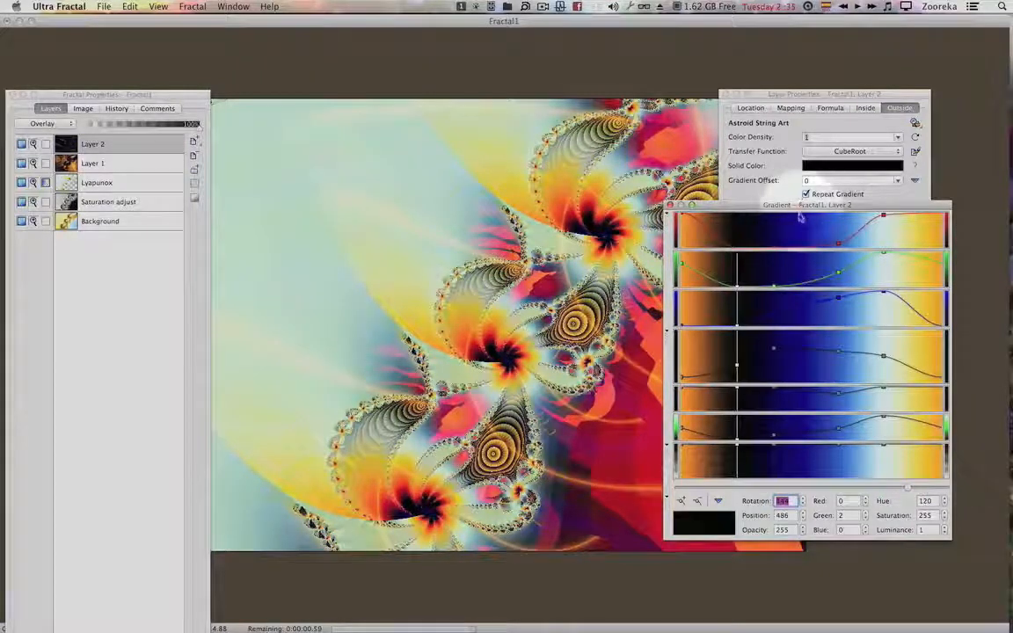
Move the Gradient window down, clear of Layer 2's outside coloring parameters.
left_click_drag(800, 217, 780, 271)
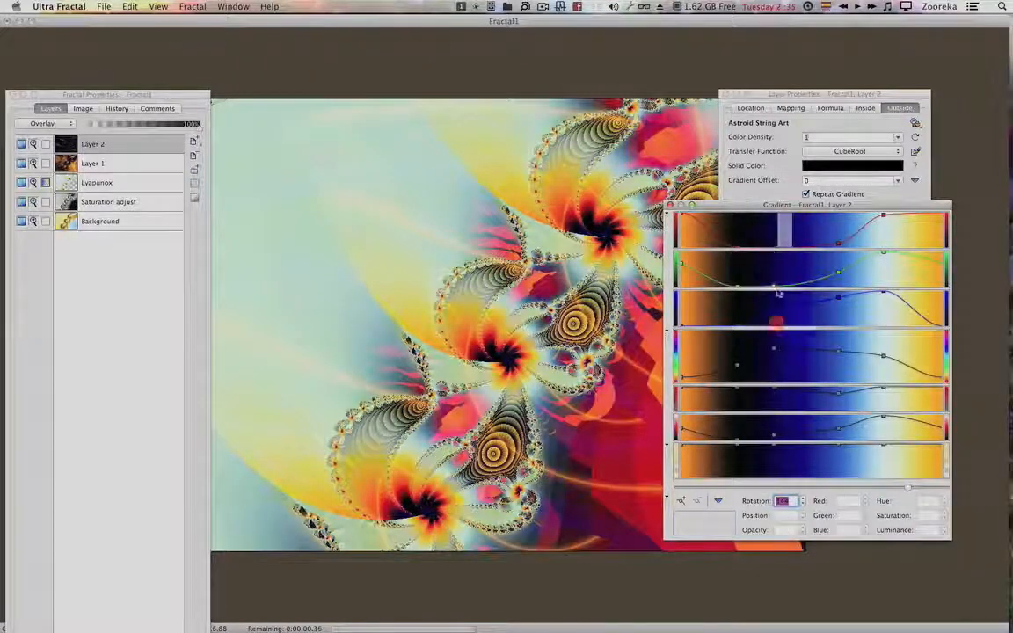
left_click(785, 195)
left_click_drag(779, 208, 799, 413)
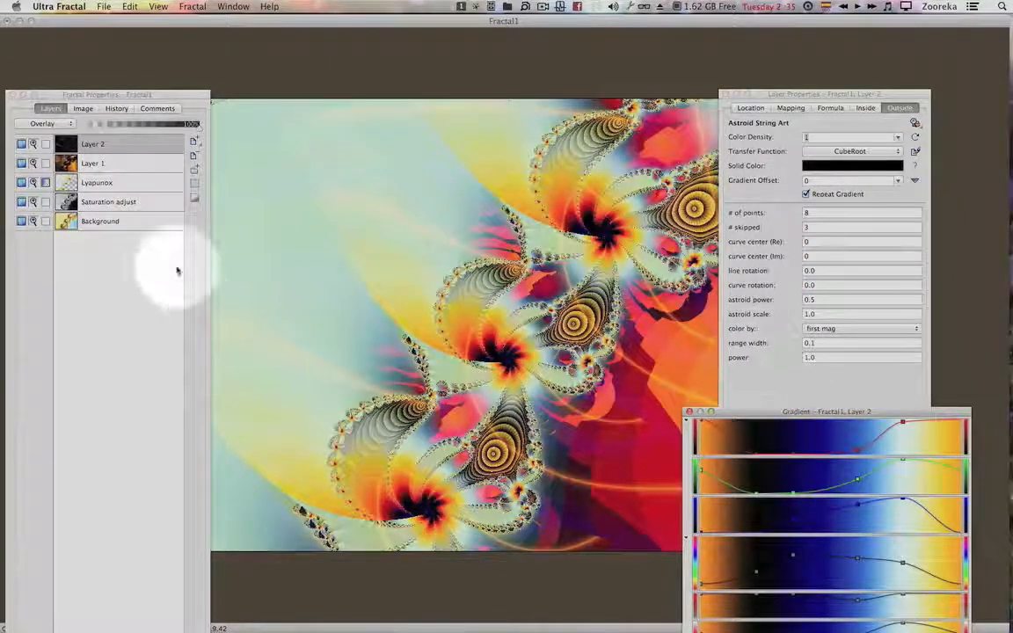
Set Layer 2's merge mode to Normal and rotate its gradient to 3.
left_click(44, 123)
left_click(76, 97)
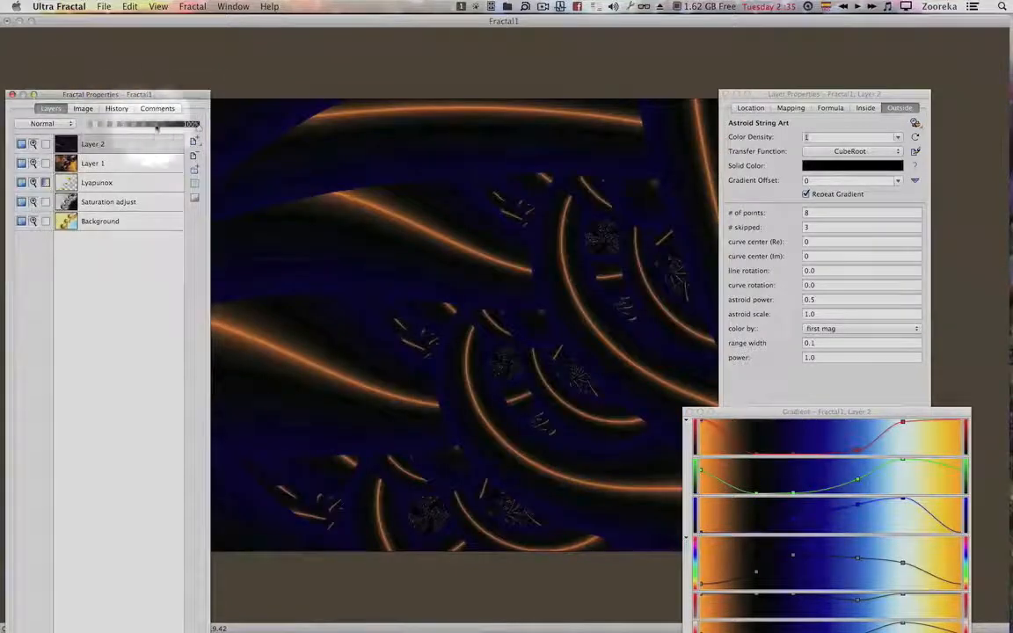
left_click_drag(735, 413, 729, 273)
left_click_drag(858, 554, 828, 556)
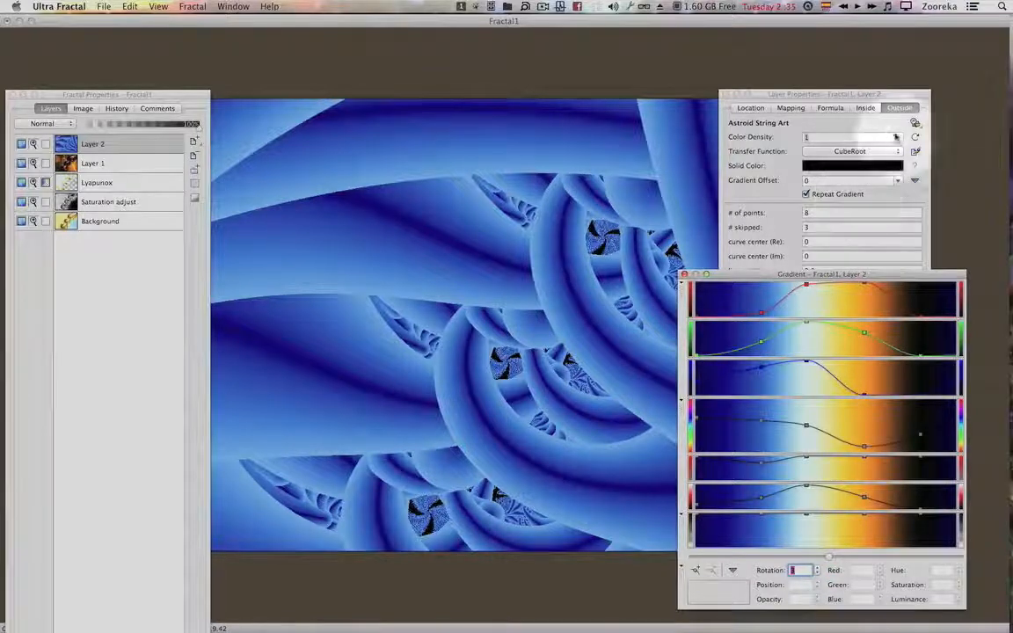
Dock the Gradient window at the side of the workspace and float the Layer Properties window over the fractal.
left_click(801, 94)
left_click_drag(887, 94, 968, 35)
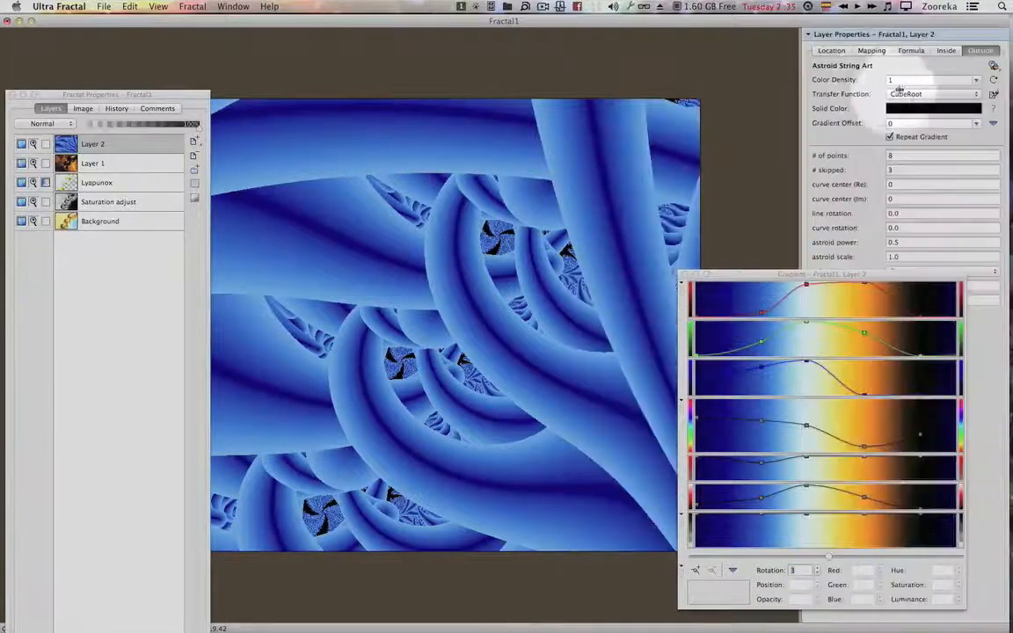
left_click_drag(842, 277, 831, 352)
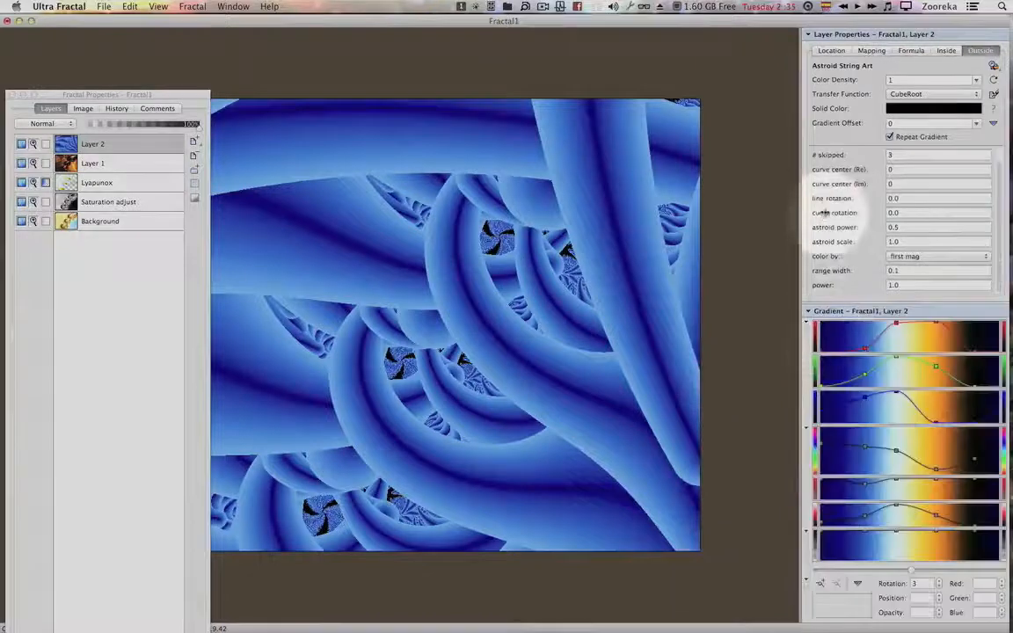
left_click_drag(815, 40, 720, 101)
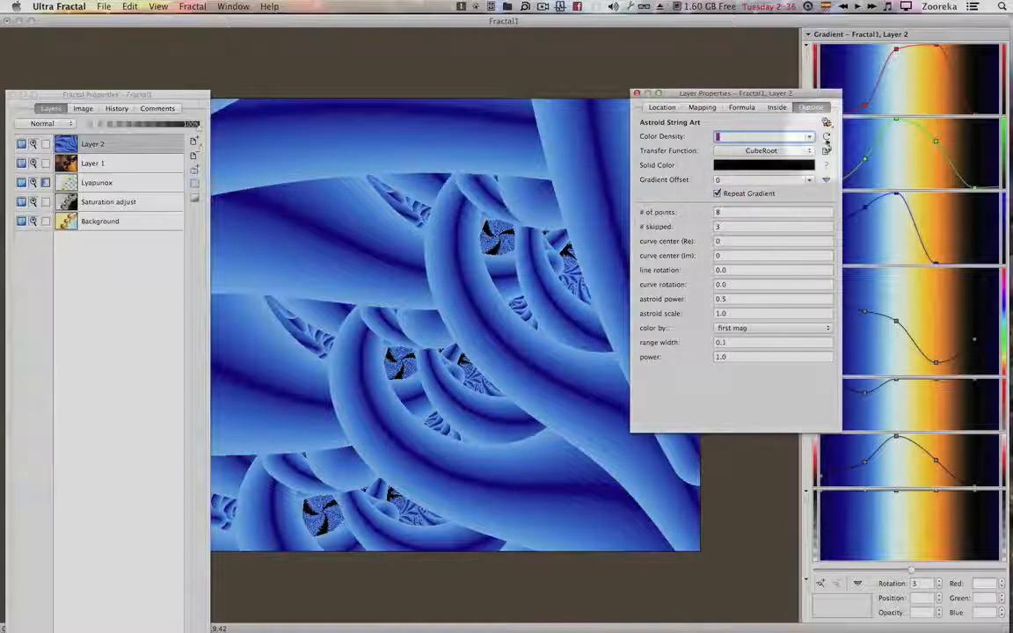
Change Layer 2's outside coloring to Plug-In Coloring (Direct) from Standard.ucl.
left_click(825, 121)
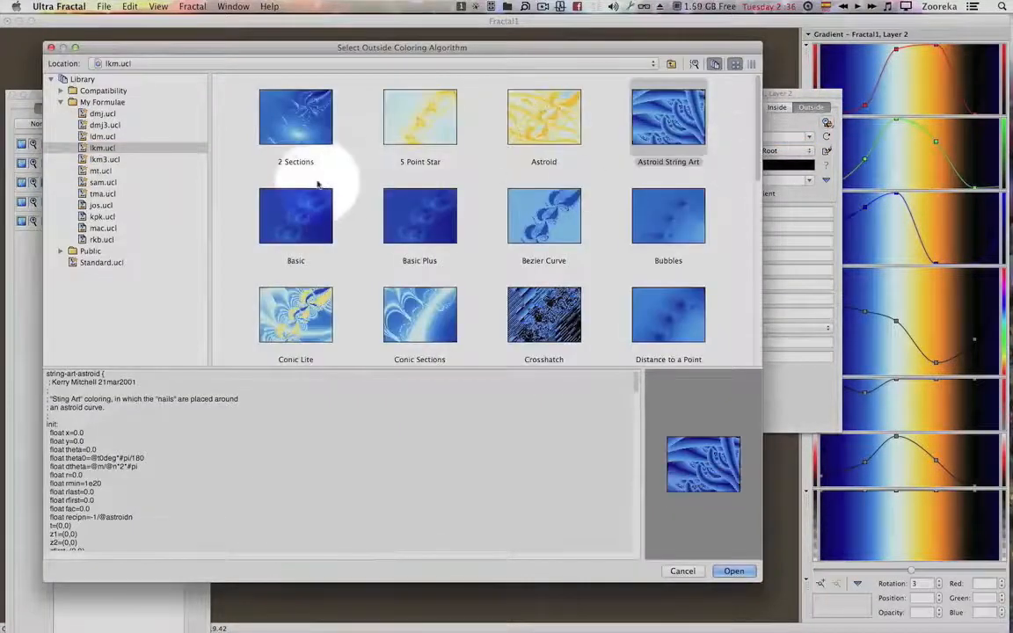
left_click(104, 262)
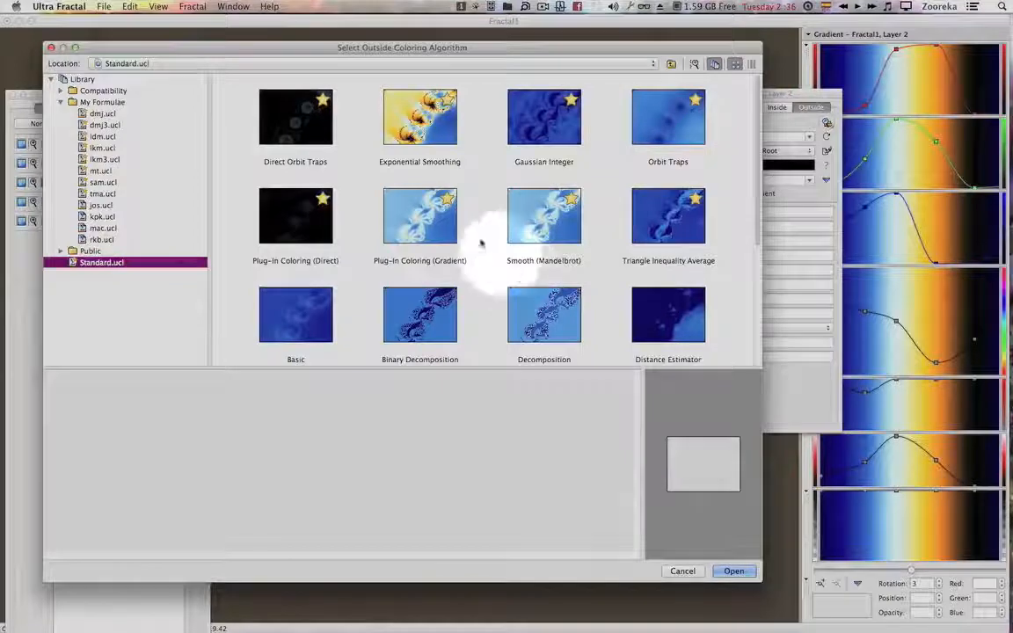
double_click(308, 225)
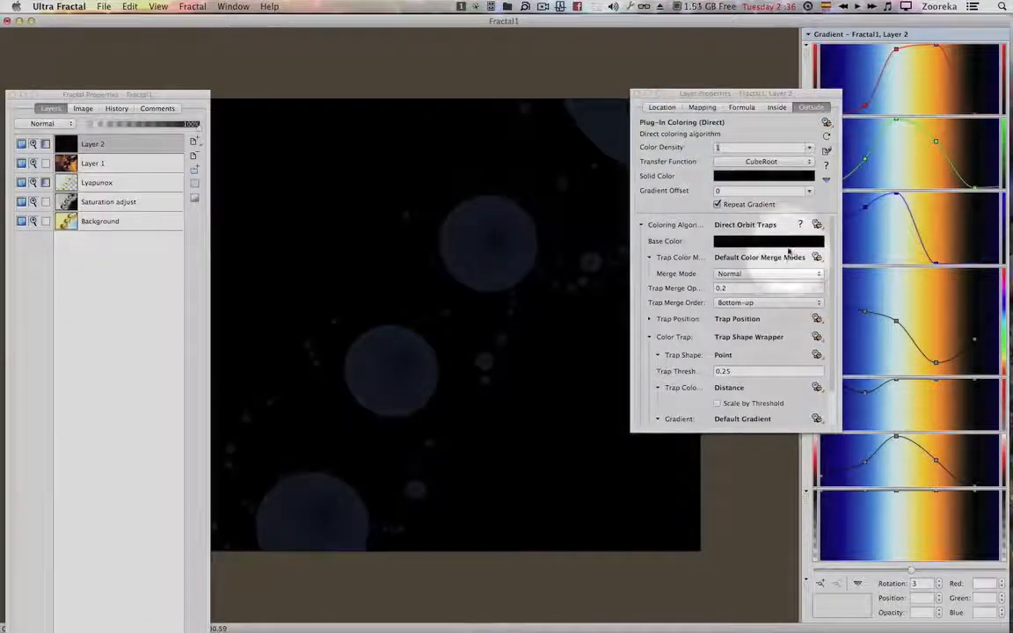
Set the Direct Orbit Traps' trap merge opacity to 1 and the base color's opacity to 0.
double_click(721, 288)
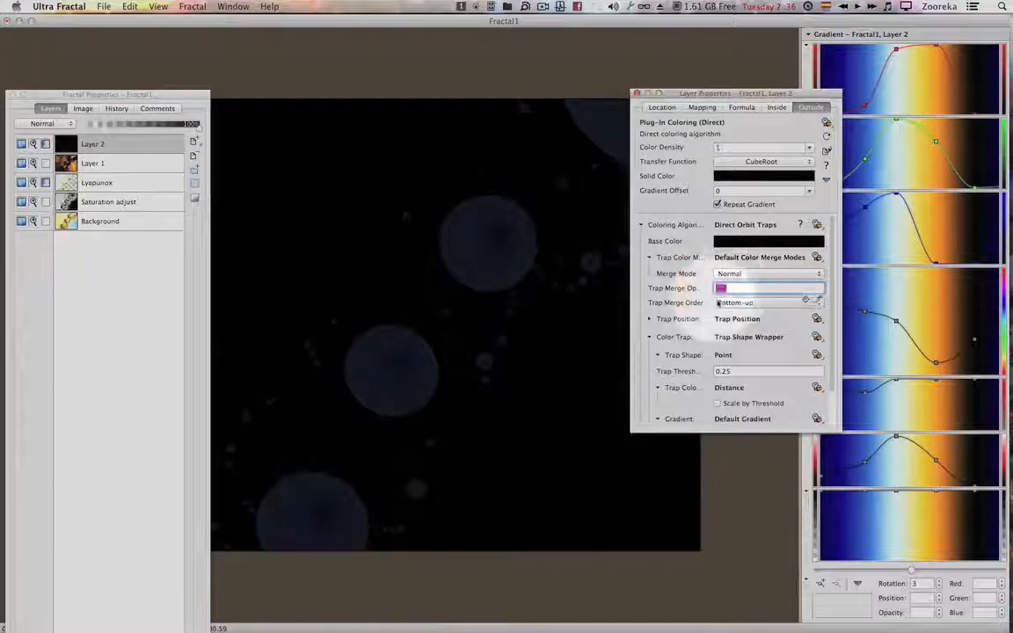
type("1")
key("Return")
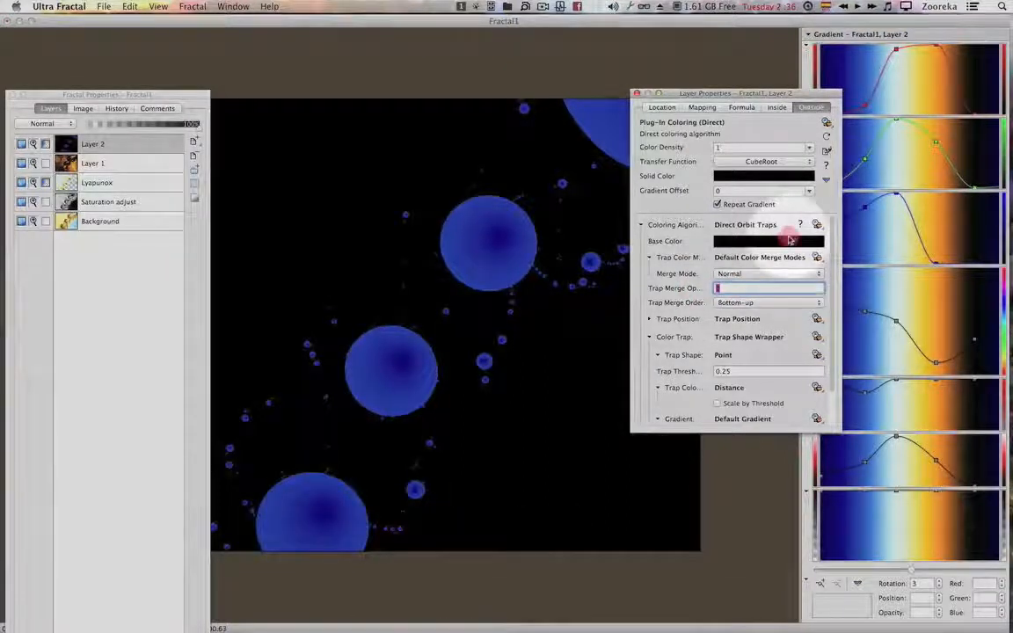
left_click(789, 240)
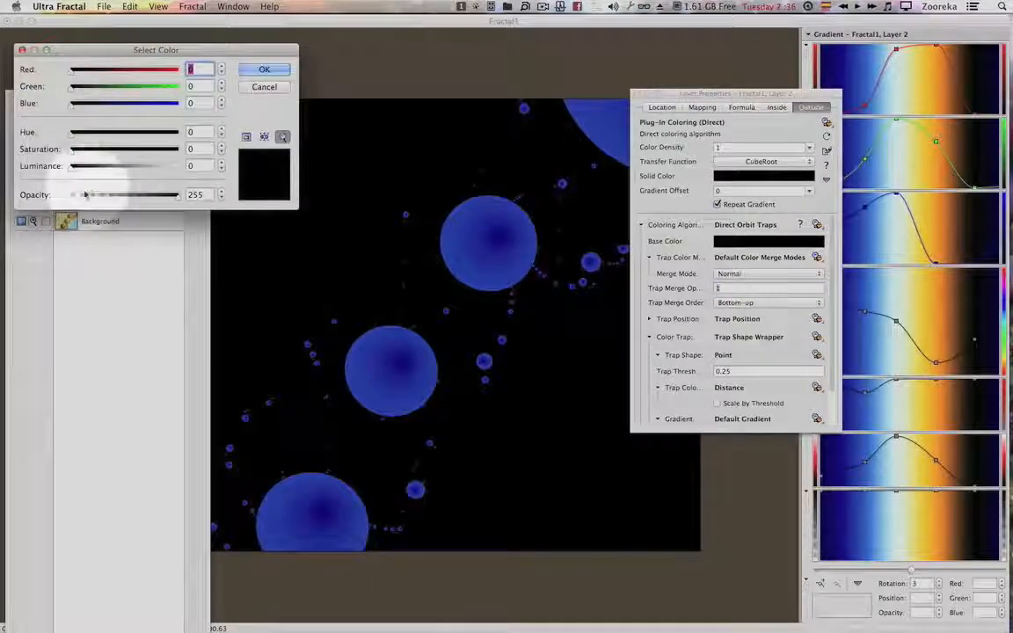
left_click_drag(86, 194, 70, 195)
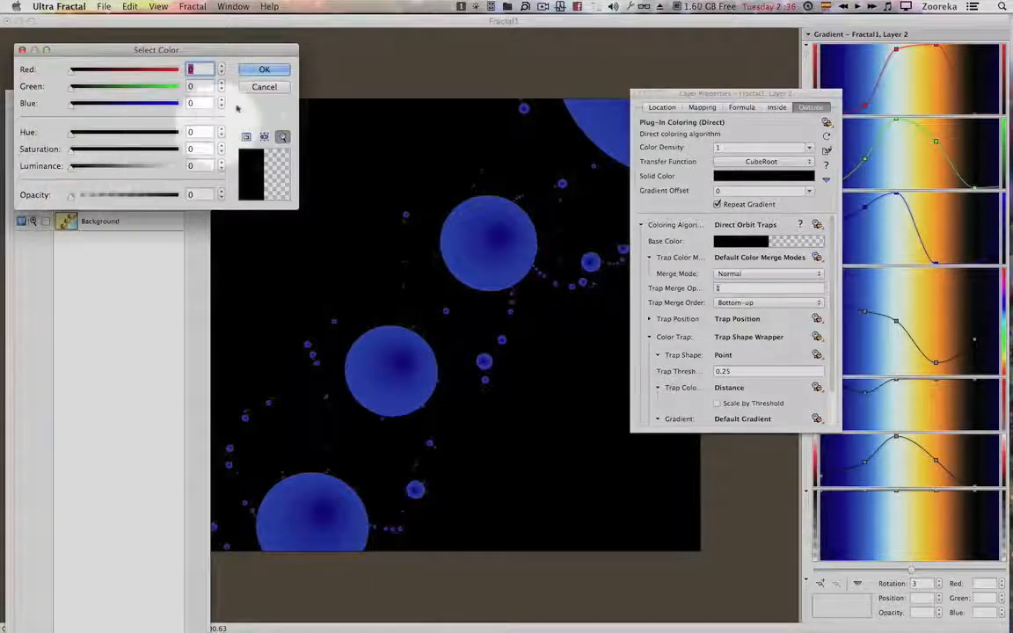
left_click(264, 69)
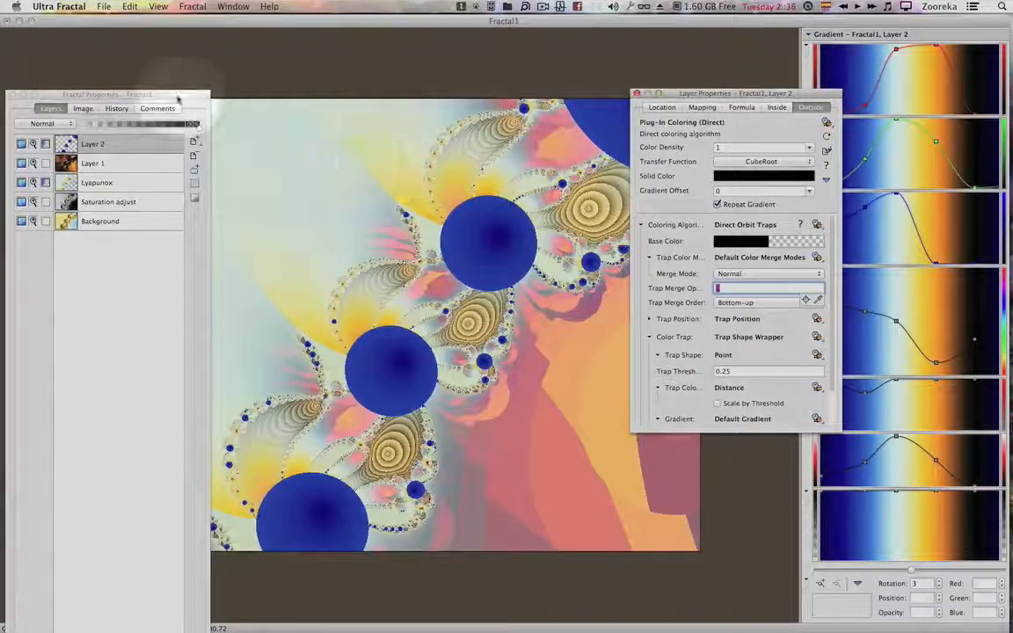
Move the Fractal Properties window aside and enlarge the Layer Properties window to fit all orbit trap parameters.
left_click_drag(174, 95, 102, 101)
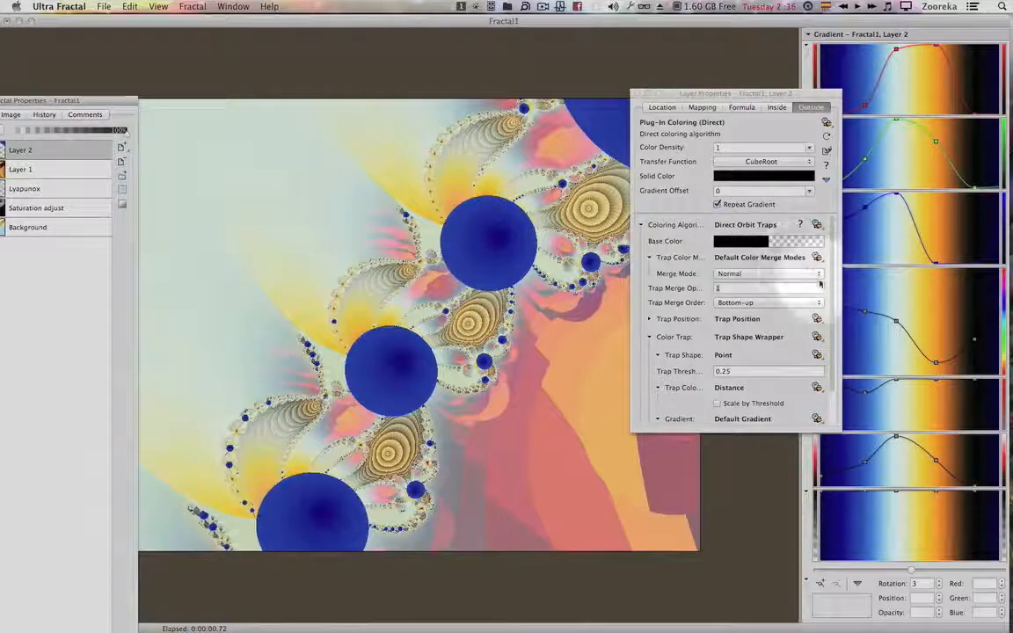
scroll(833, 303, "down", 3)
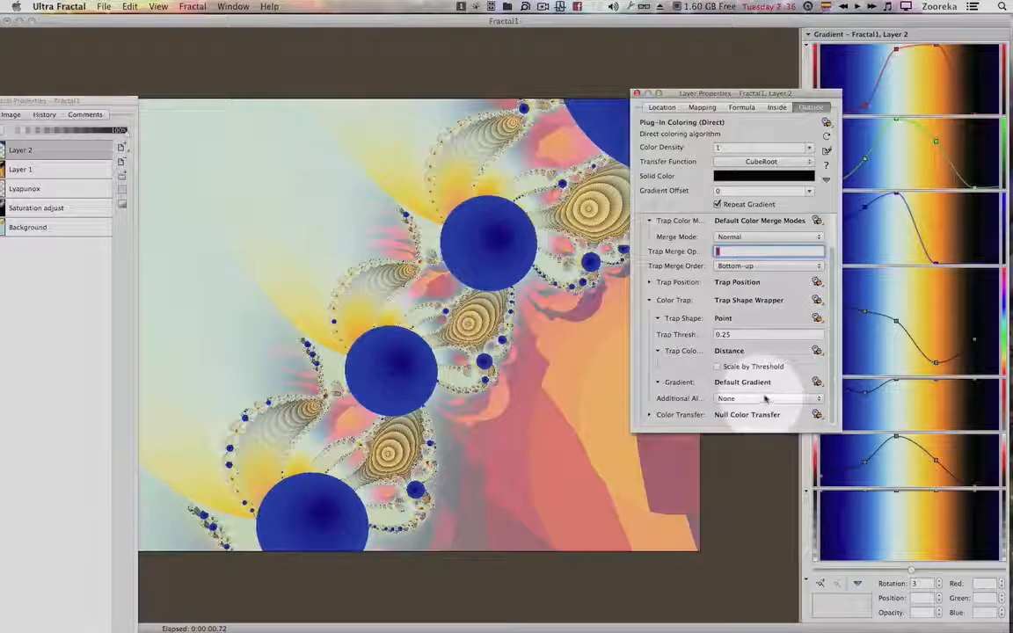
left_click_drag(836, 428, 854, 534)
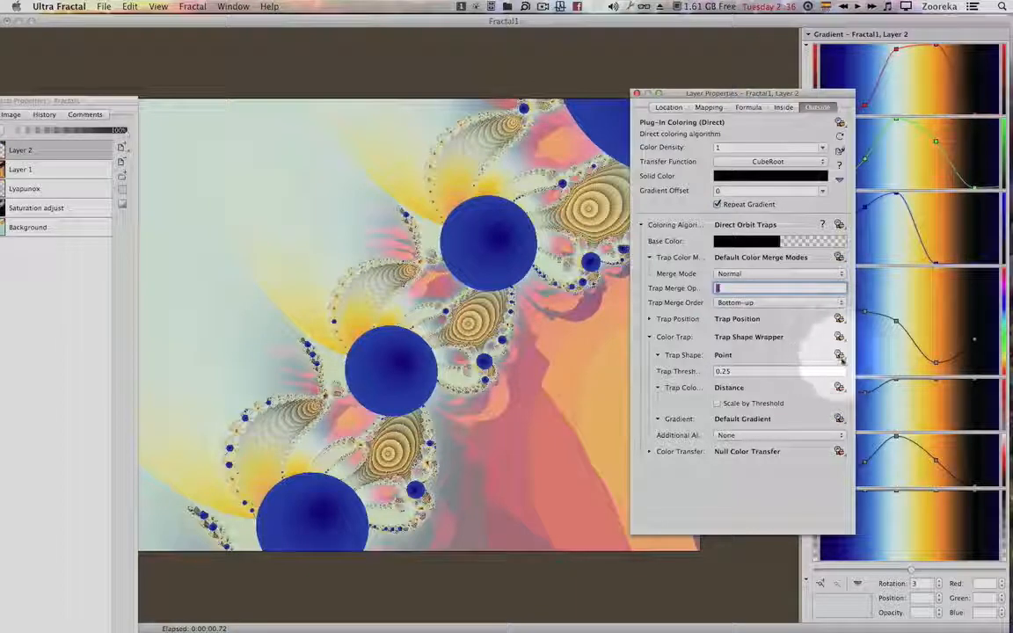
Replace the Point trap shape of Layer 2's color trap with Convolution Shape Wrapper from reb.ulb.
left_click(839, 354)
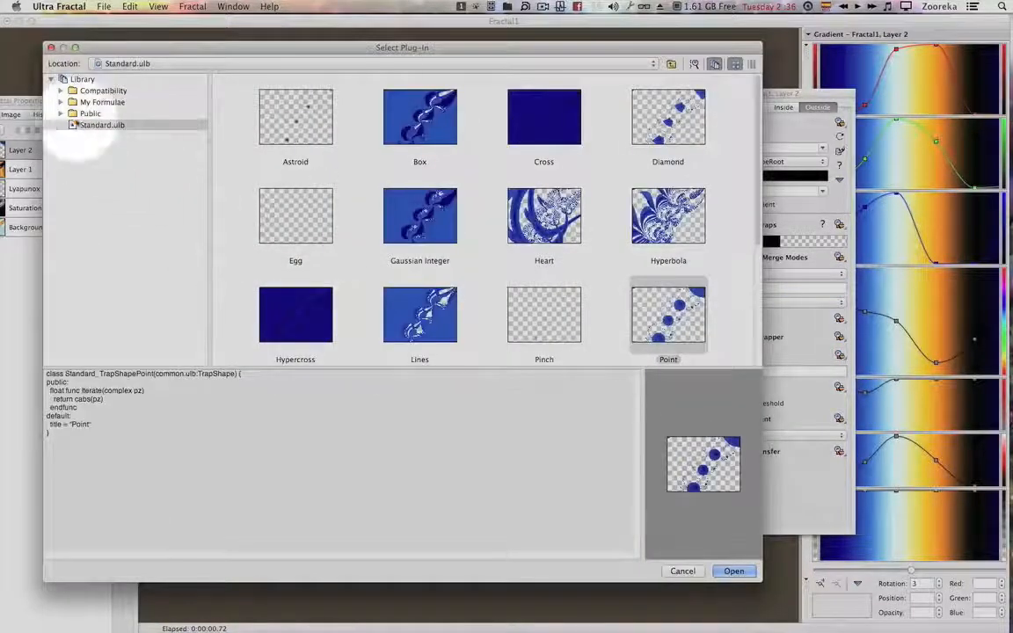
left_click(61, 114)
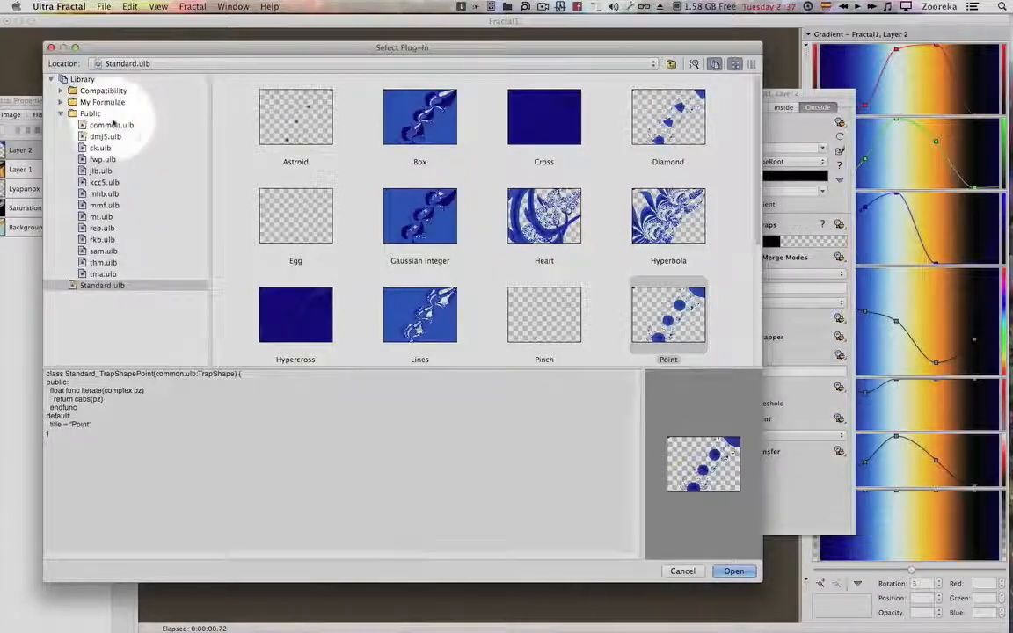
left_click(101, 239)
left_click(102, 227)
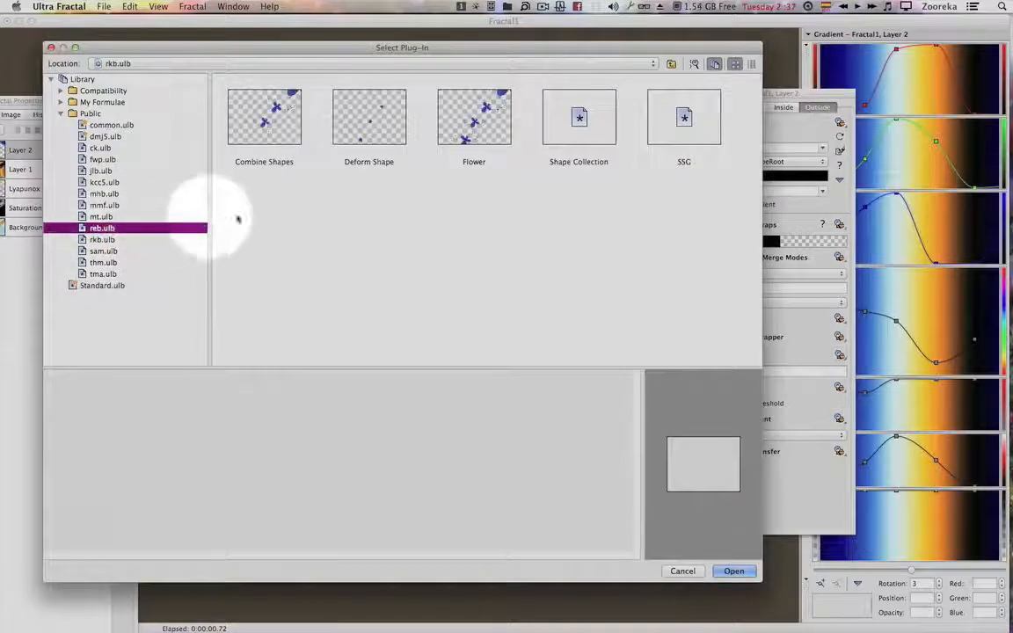
left_click_drag(756, 82, 757, 142)
double_click(541, 230)
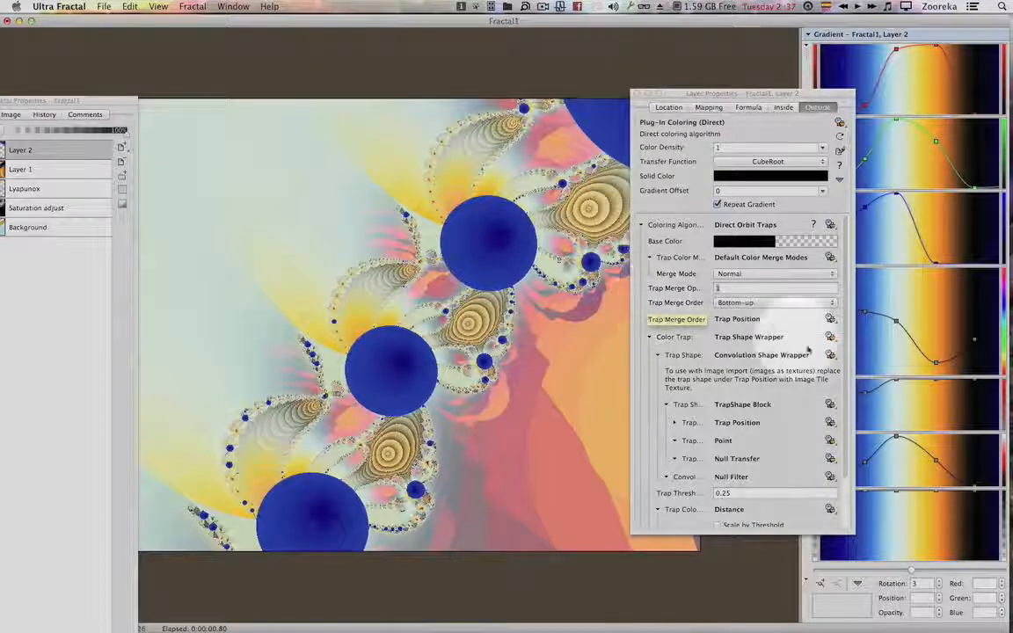
Move the Layer Properties window clear of the gradient and review the Convolution Shape Wrapper's parameters.
left_click_drag(849, 331, 850, 383)
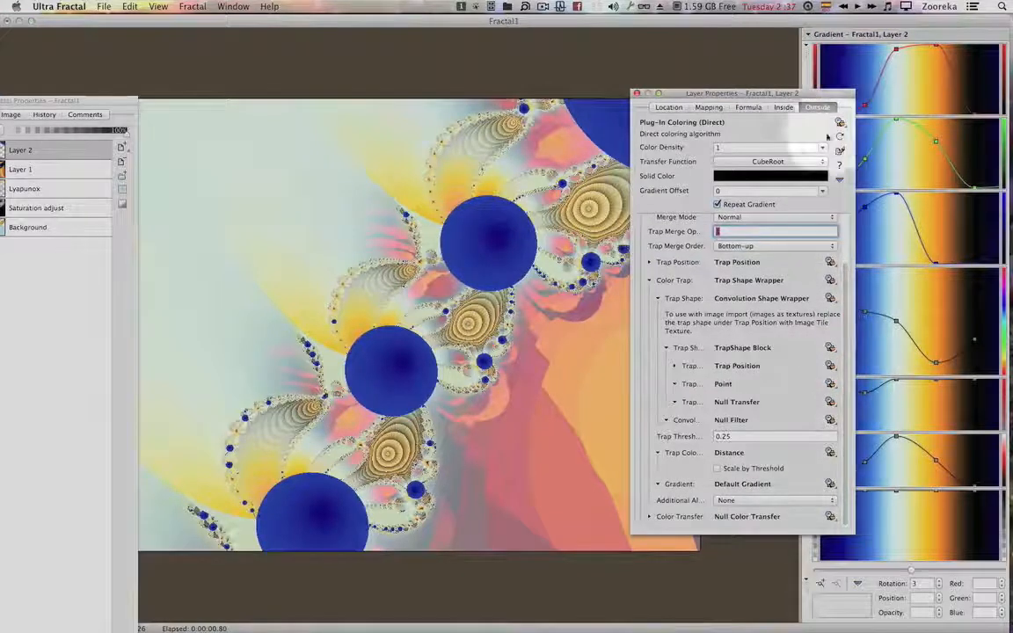
mouse_move(809, 95)
left_mouse_down()
mouse_move(772, 93)
mouse_move(801, 105)
mouse_move(763, 114)
left_mouse_up()
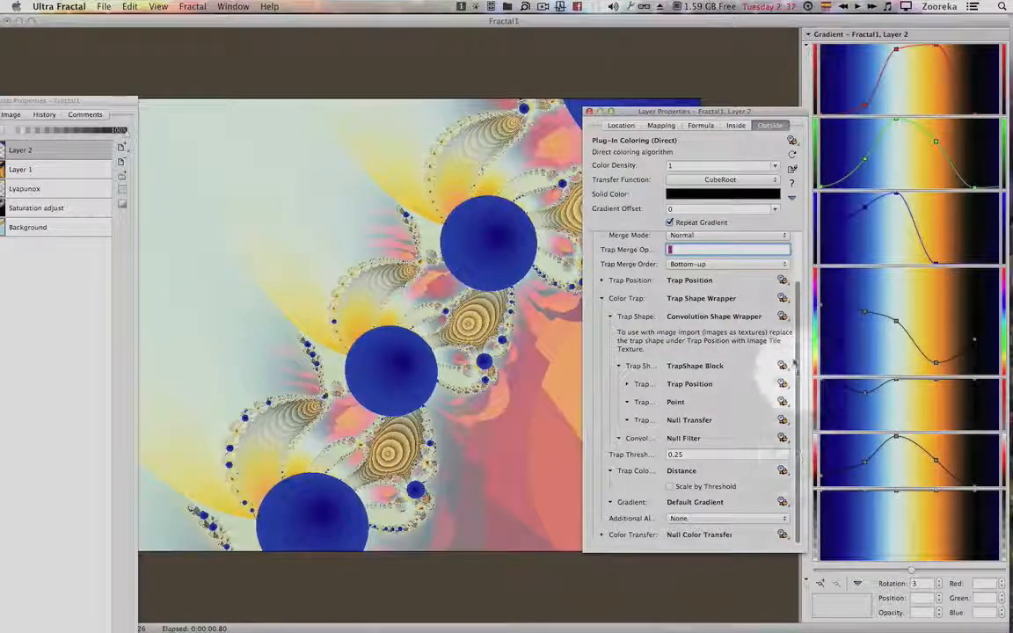
left_click_drag(798, 310, 802, 396)
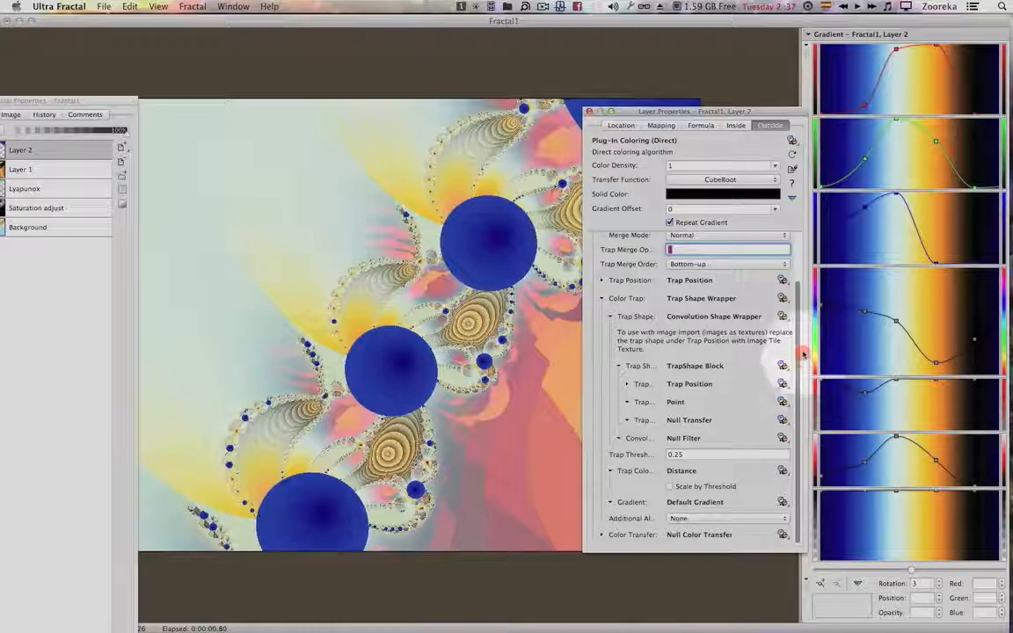
left_click_drag(803, 340, 803, 254)
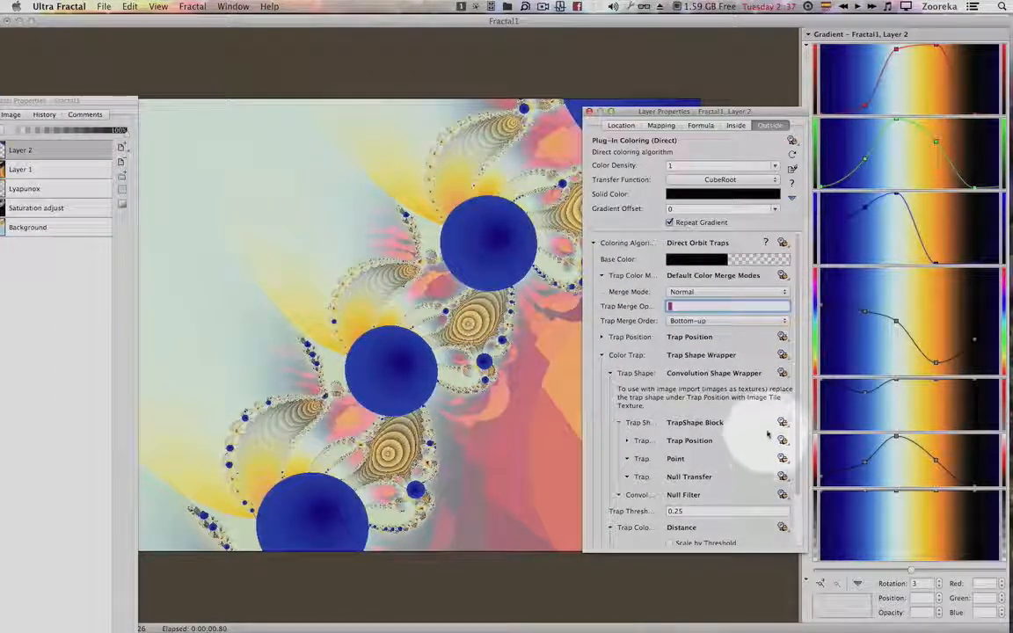
Replace the Point shape in the convolution wrapper's TrapShape Block with Rose Curve Trap from kcc5.ulb and move the Layer Properties window aside.
left_click(783, 460)
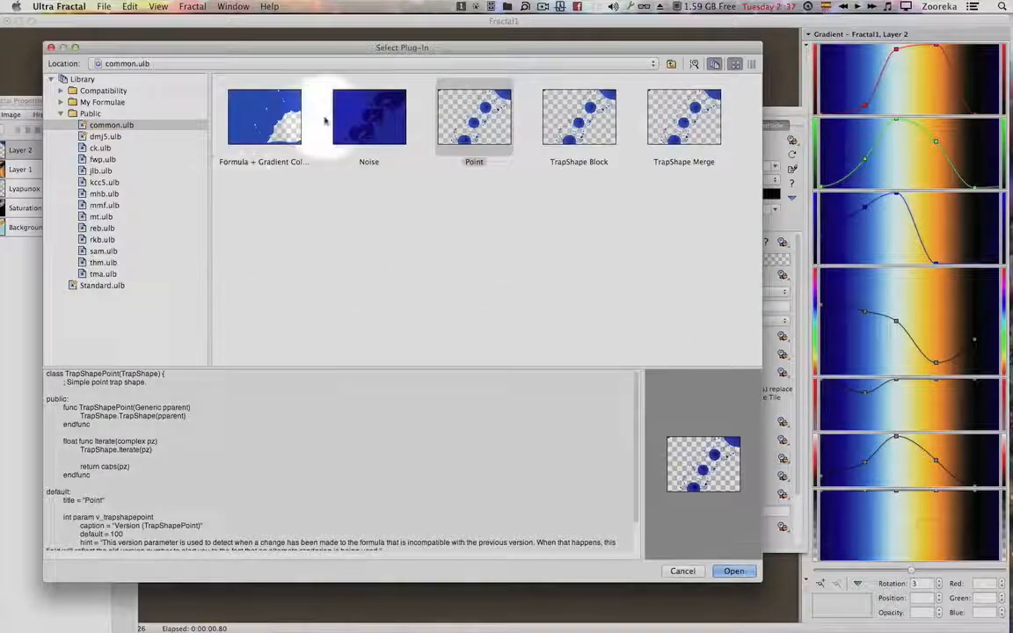
left_click(113, 136)
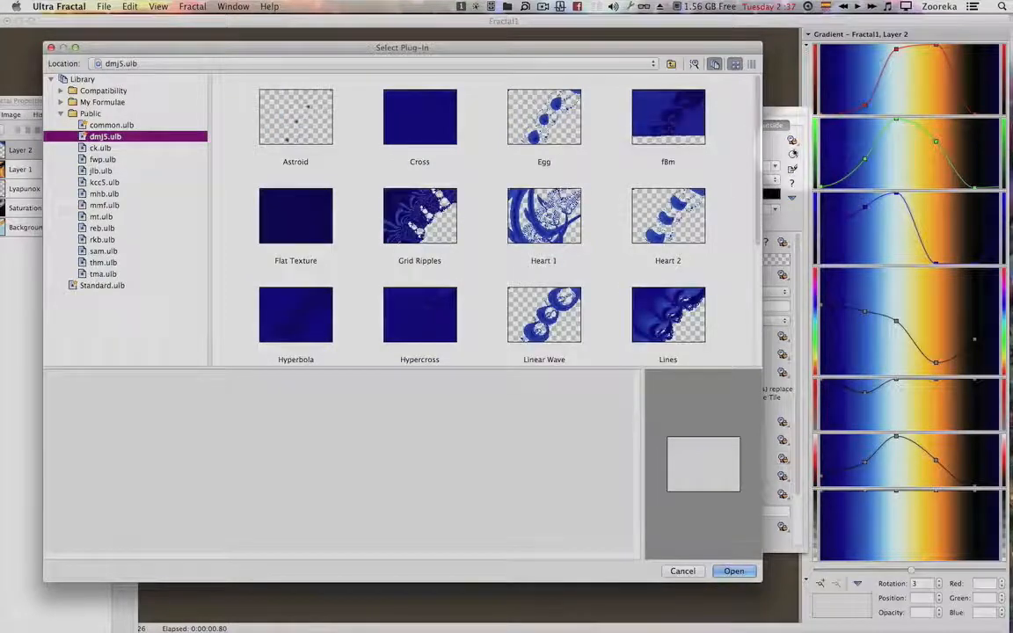
left_click_drag(758, 152, 762, 270)
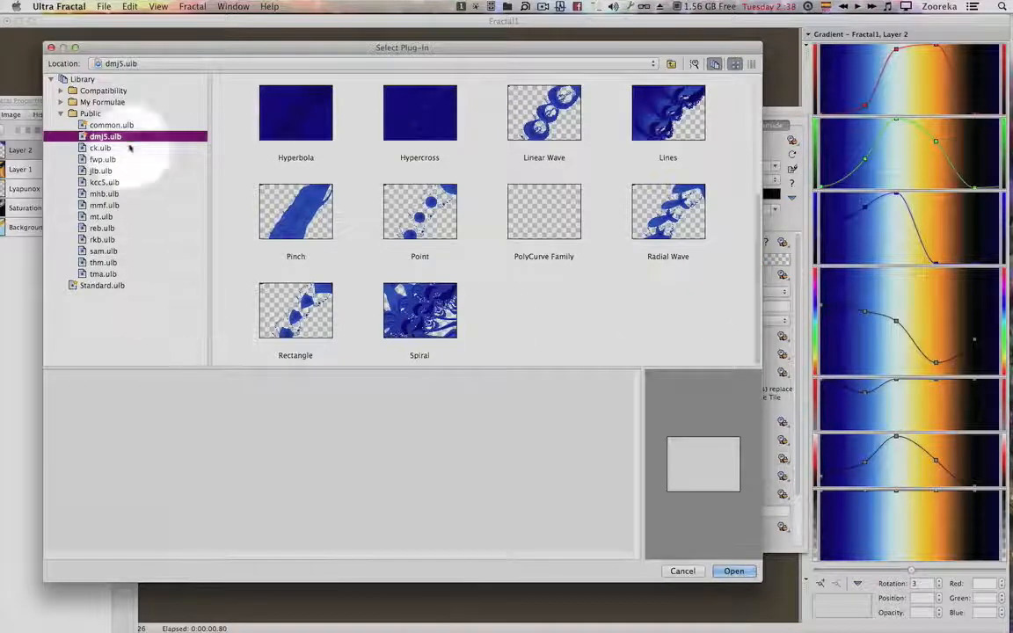
left_click(103, 182)
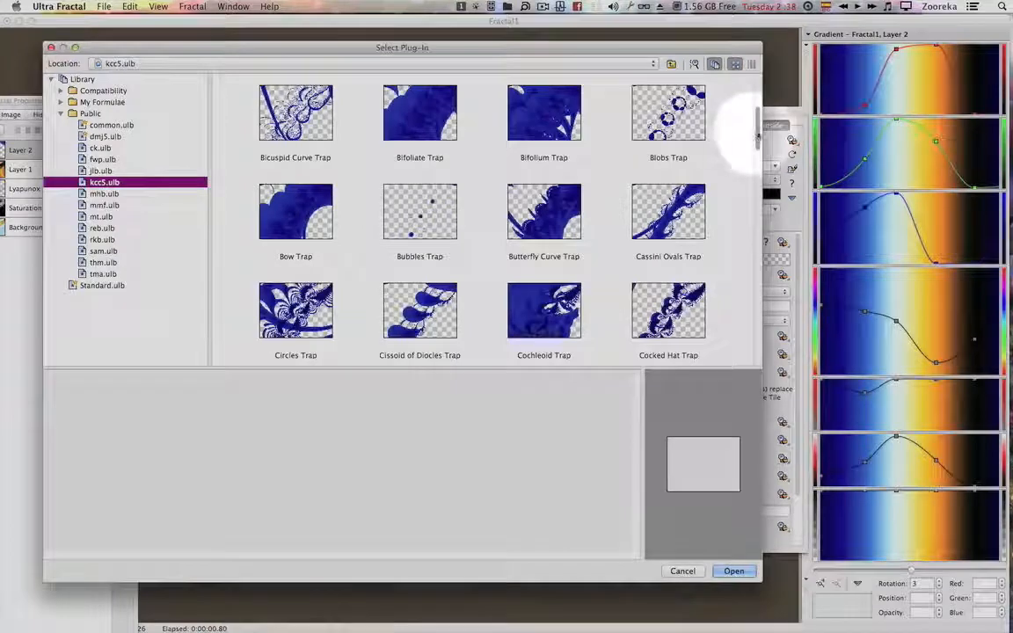
left_click_drag(758, 136, 754, 281)
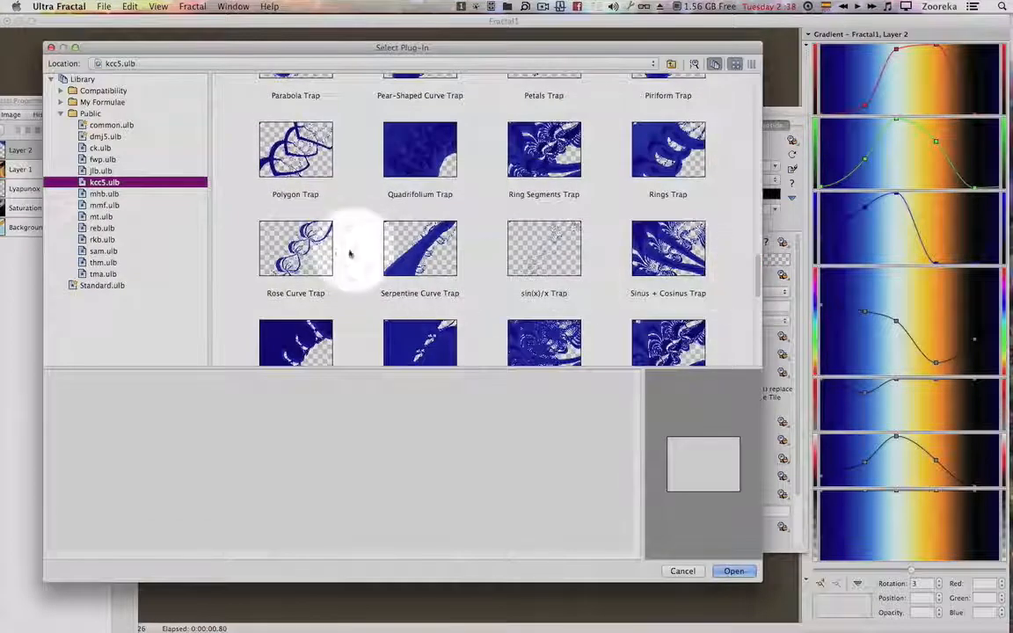
double_click(299, 264)
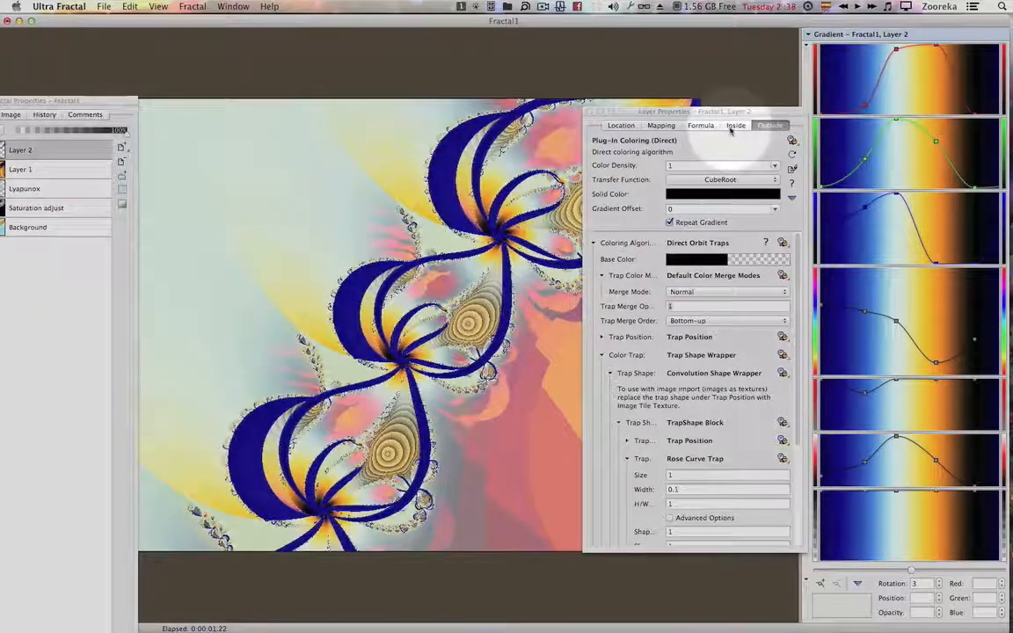
left_click_drag(729, 116, 773, 106)
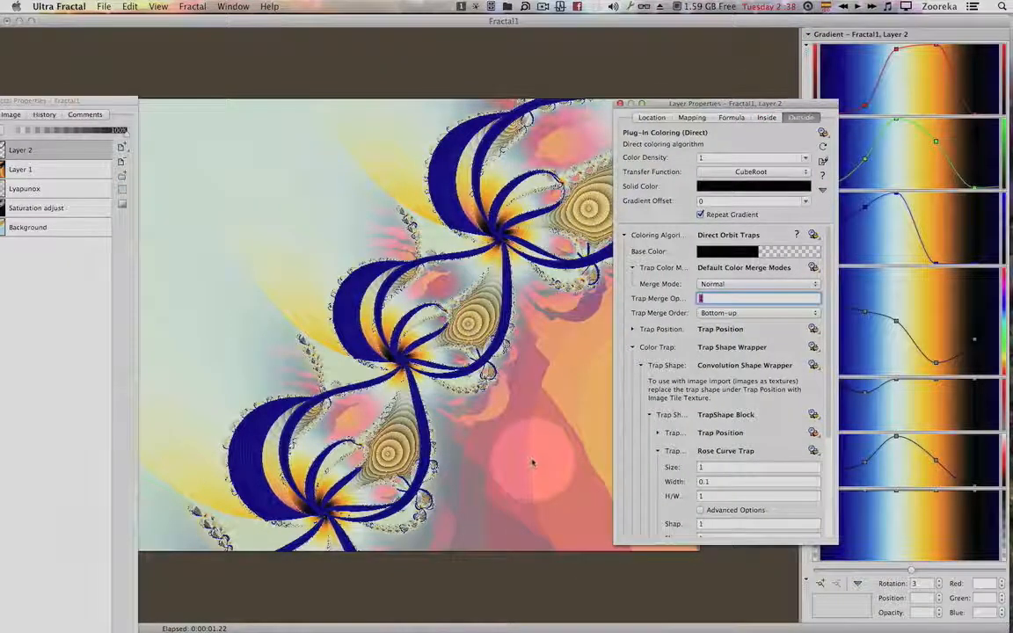
key("super+j")
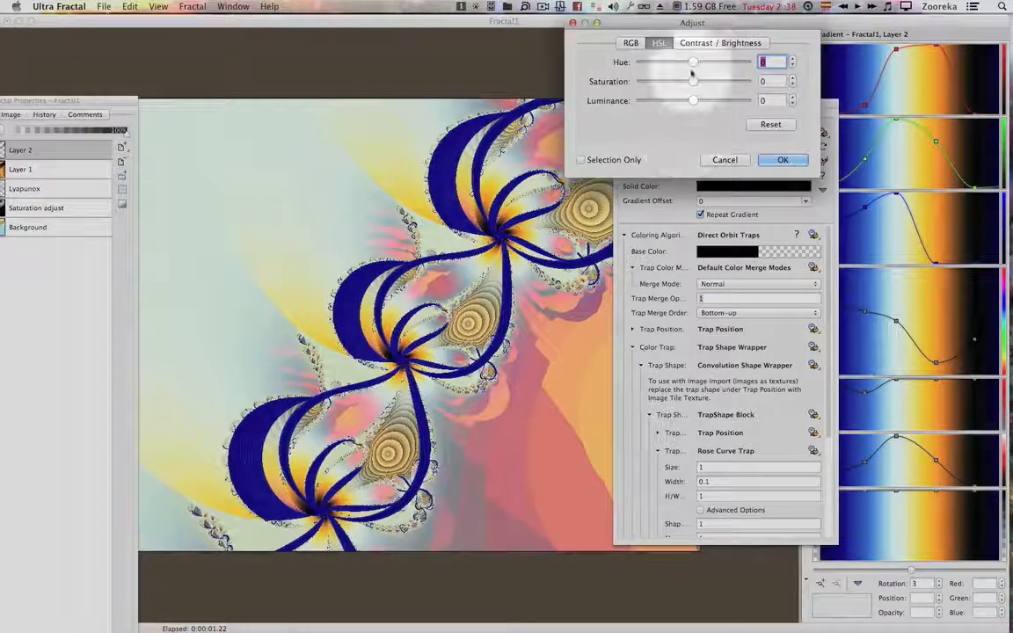
left_click_drag(687, 62, 676, 62)
left_click_drag(668, 63, 697, 63)
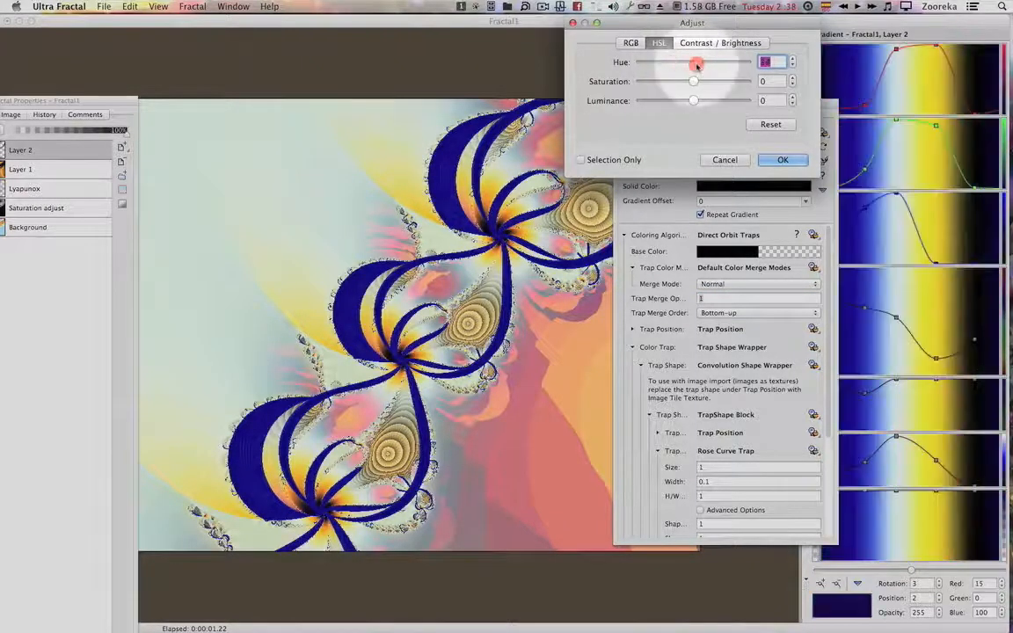
left_click(716, 161)
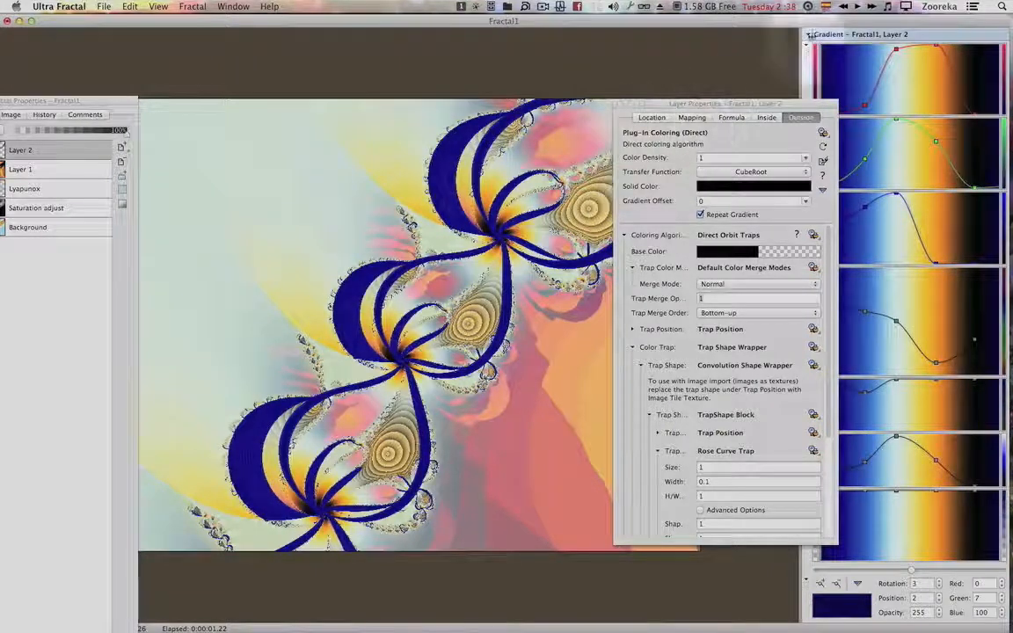
Float the gradient editor over the workspace and recolor the blue control point at position 102 to crimson with hue 338.
left_click_drag(846, 33, 726, 59)
left_click(680, 286)
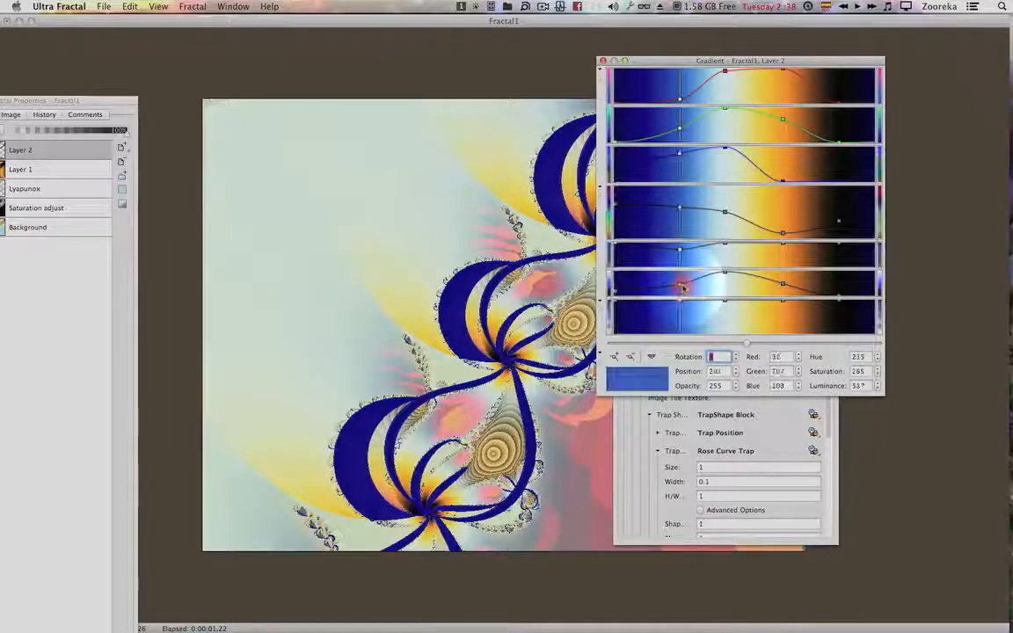
left_click_drag(687, 286, 682, 191)
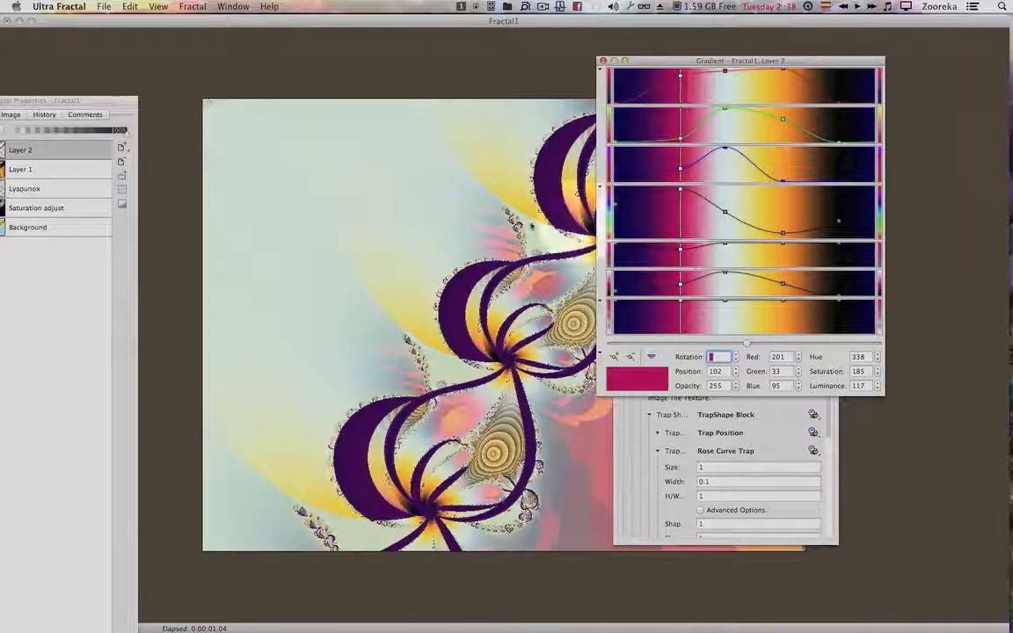
Bring the Fractal Properties window fully into view and brighten the dark blue control point at gradient position 2 to luminance 171.
left_click_drag(118, 101, 204, 80)
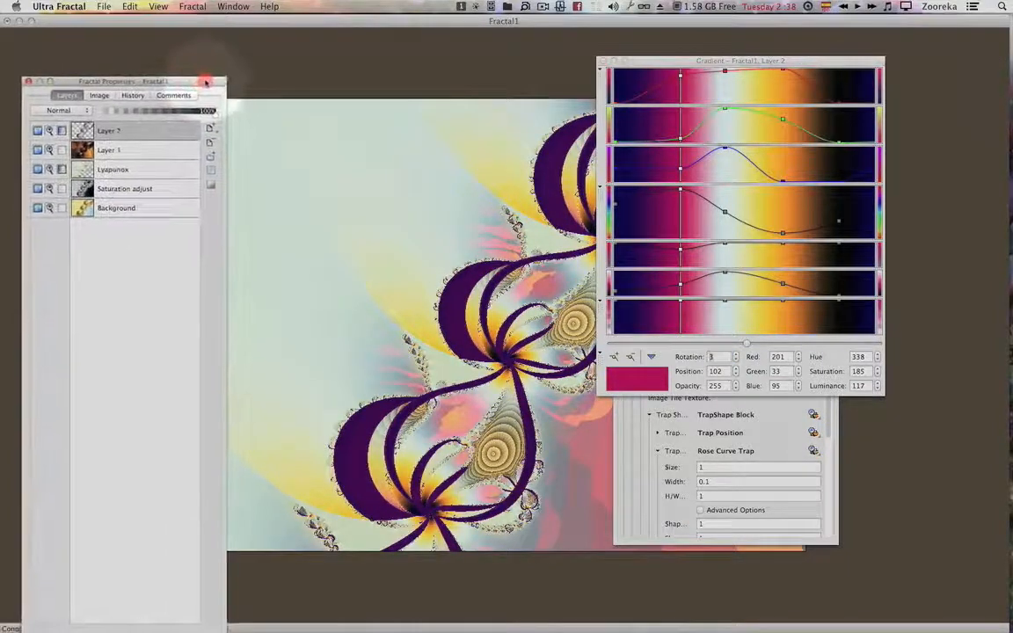
left_click(614, 295)
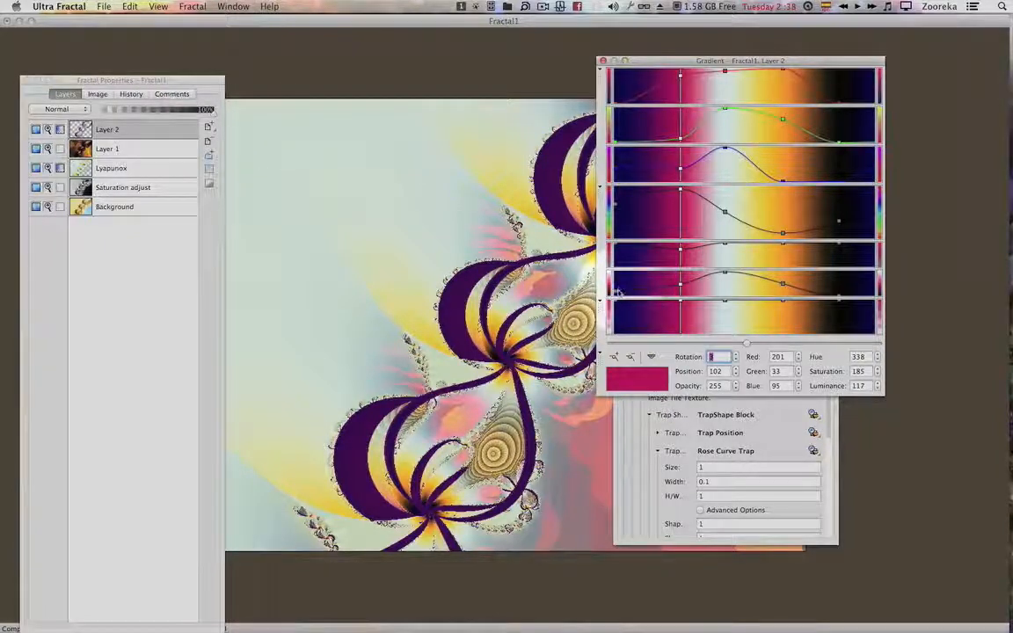
left_click(616, 294)
left_click_drag(617, 288, 618, 280)
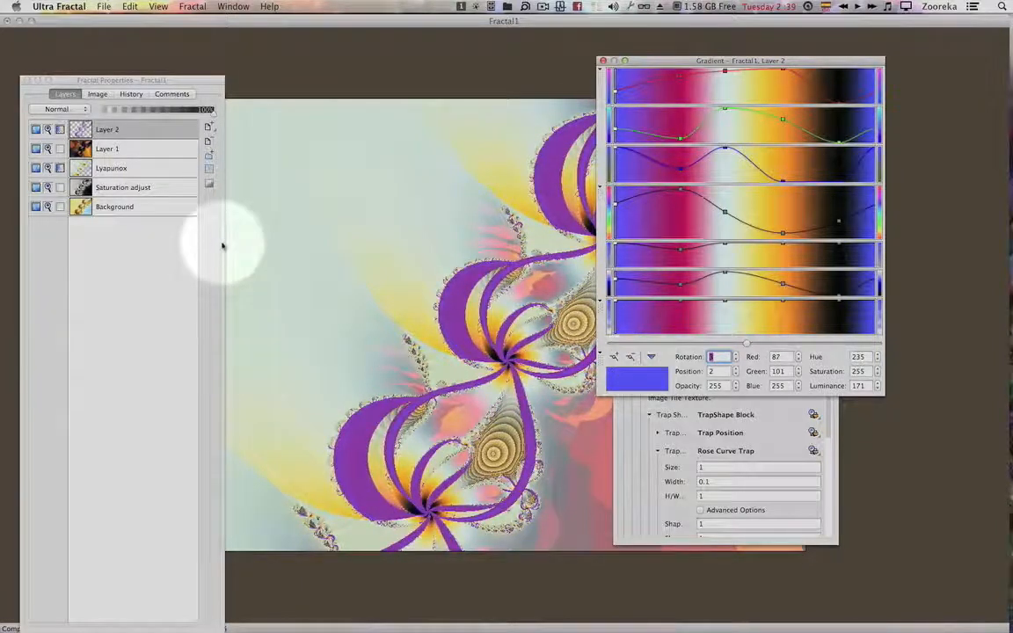
Try the Multiply merge mode on Layer 2 with its opacity reduced to 50%.
left_click(64, 109)
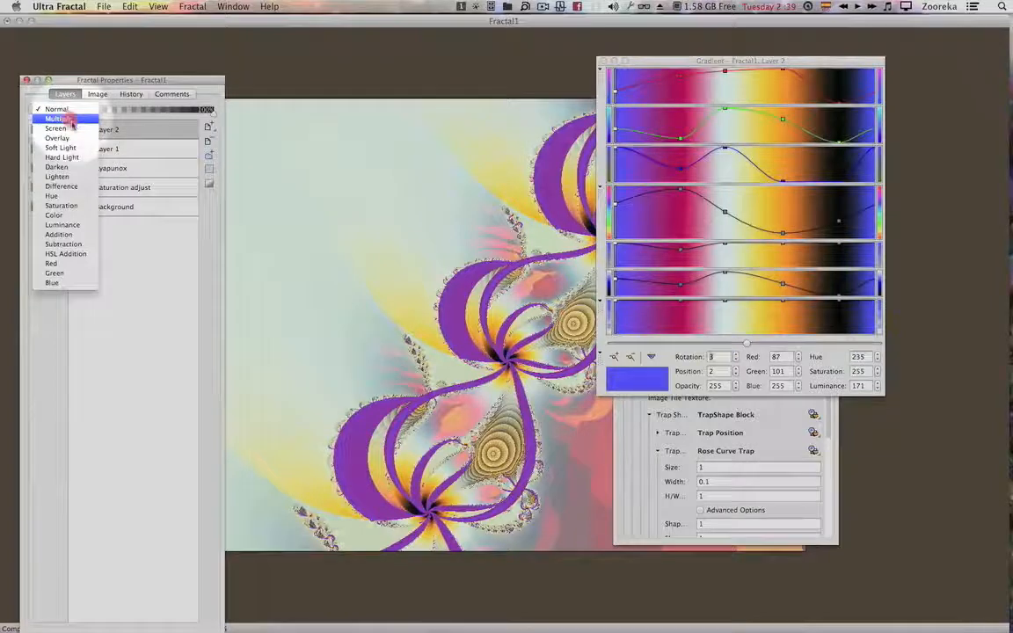
left_click(61, 118)
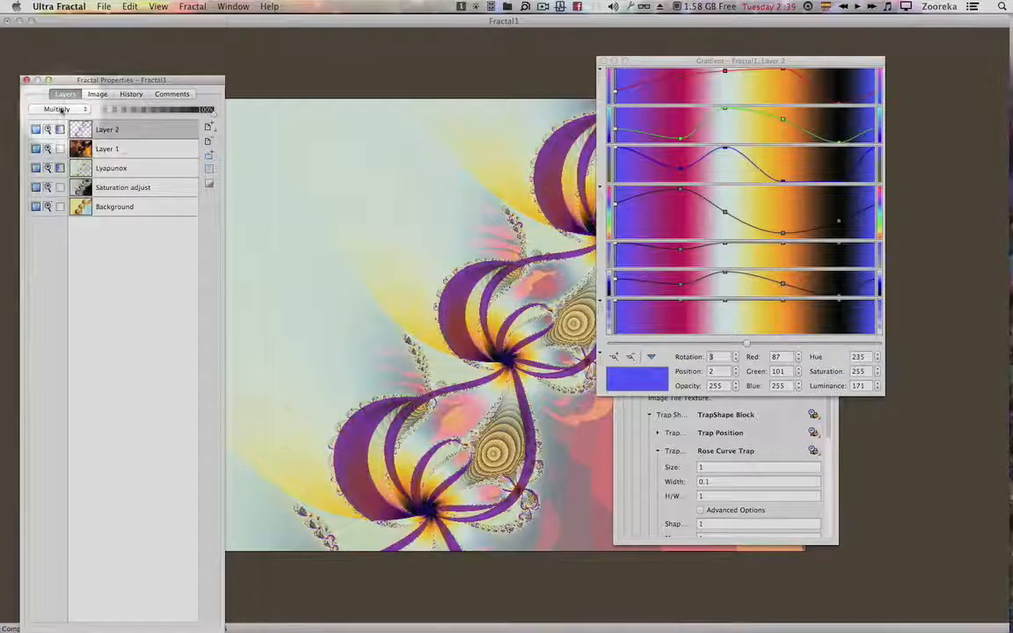
left_click(160, 110)
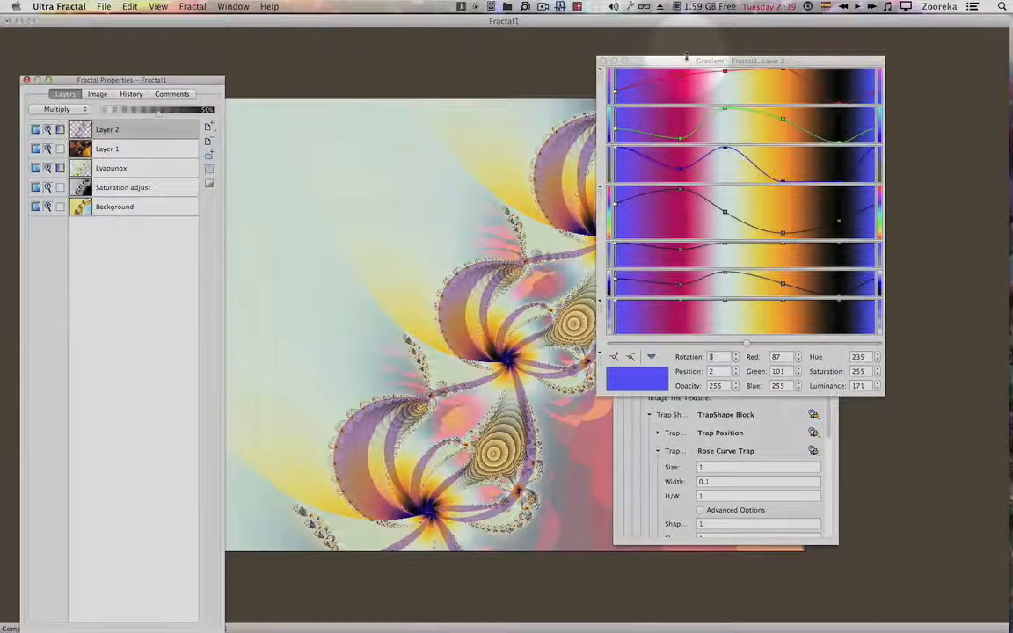
left_click_drag(685, 62, 778, 80)
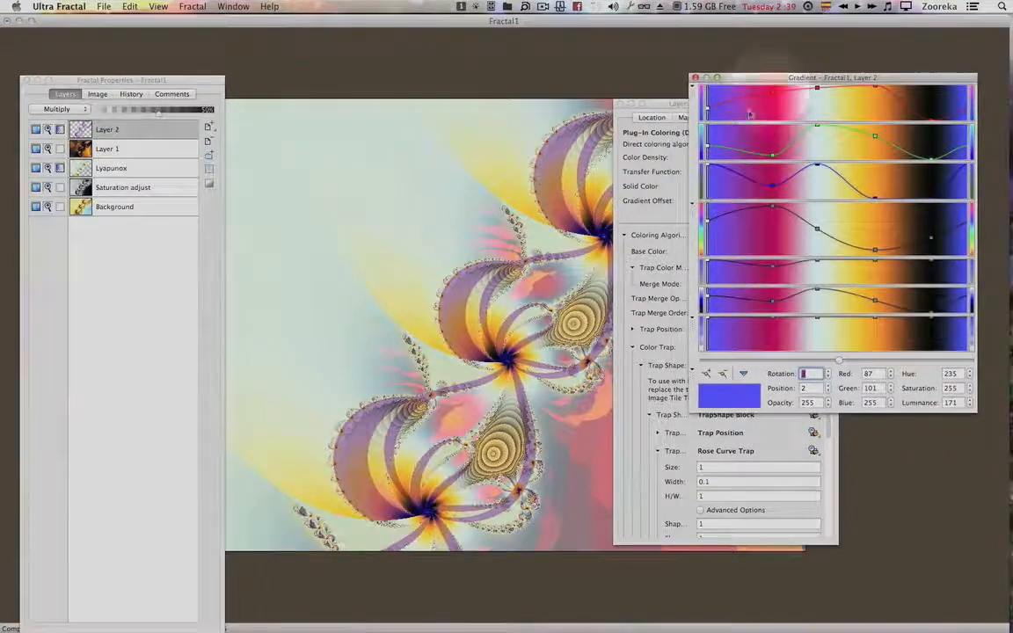
Try Layer 2 below Lyapunox with 86% opacity and return it to the top of the layer stack.
left_click_drag(163, 133, 154, 180)
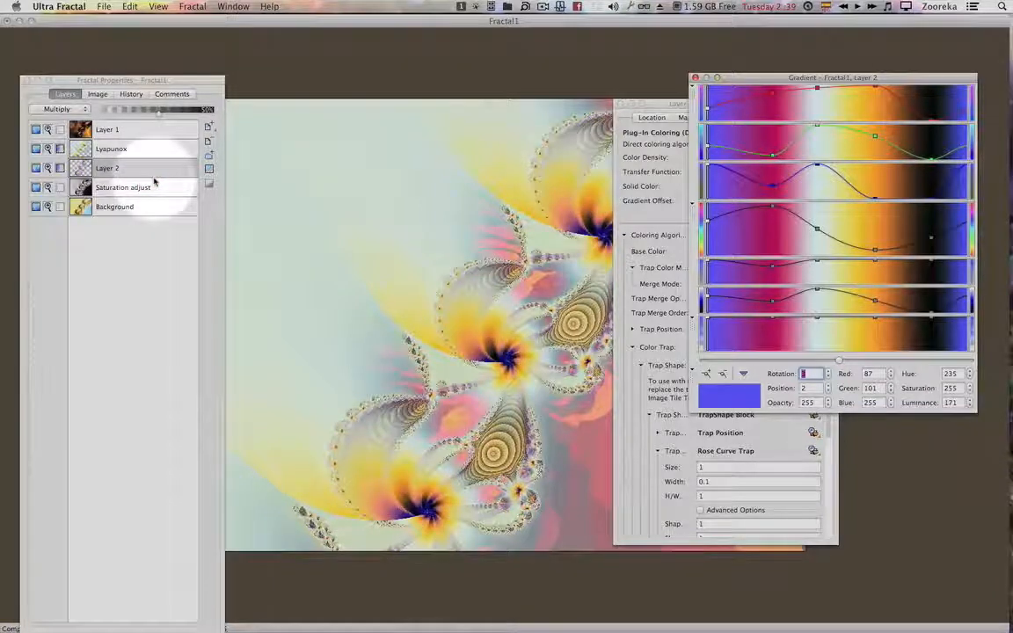
left_click(189, 115)
mouse_move(197, 116)
left_mouse_down()
mouse_move(211, 112)
mouse_move(163, 113)
mouse_move(197, 110)
left_mouse_up()
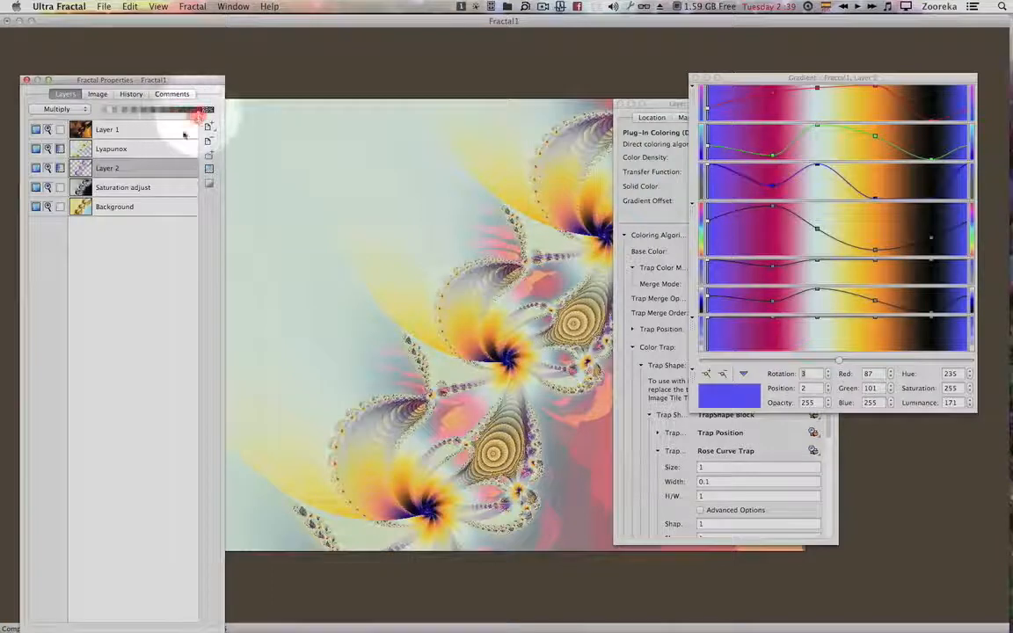
left_click(147, 156)
left_click_drag(149, 143, 140, 124)
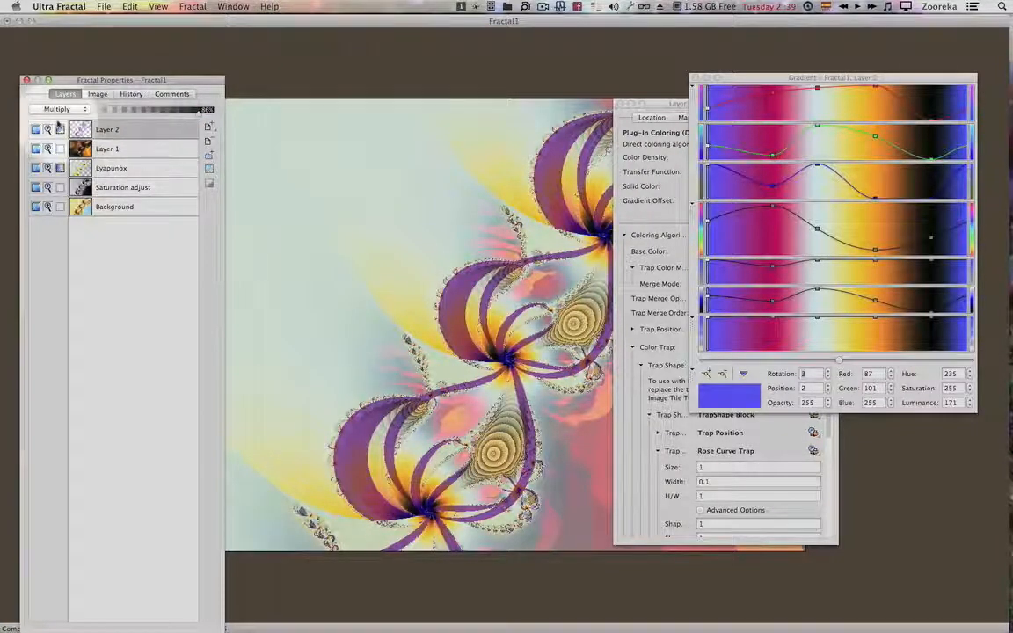
Try the Screen and Overlay merge modes on Layer 2 and settle on Soft Light.
left_click(61, 110)
left_click(58, 124)
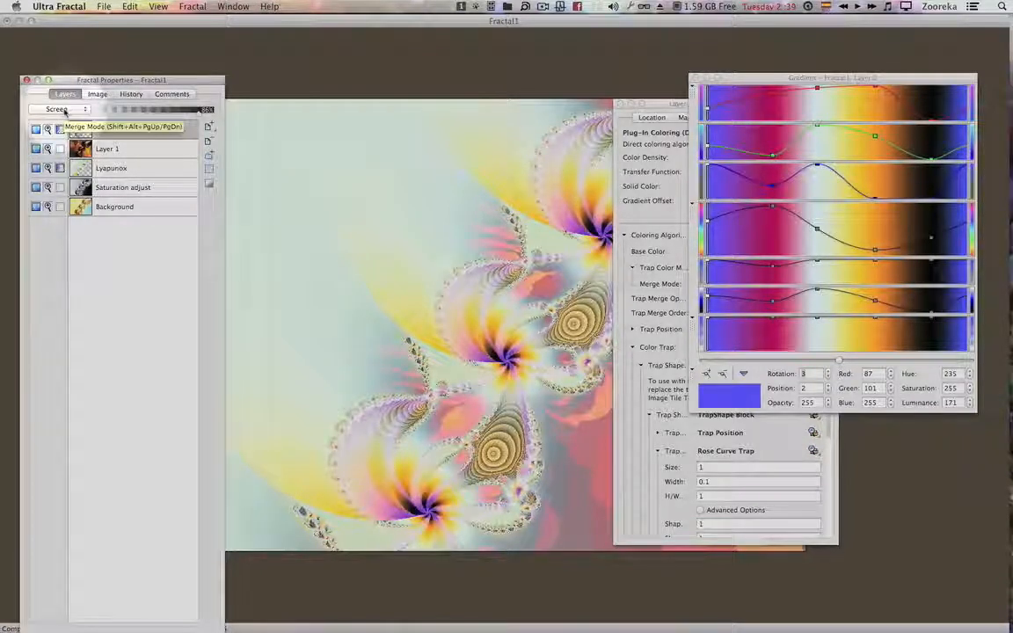
left_click(64, 110)
left_click(66, 117)
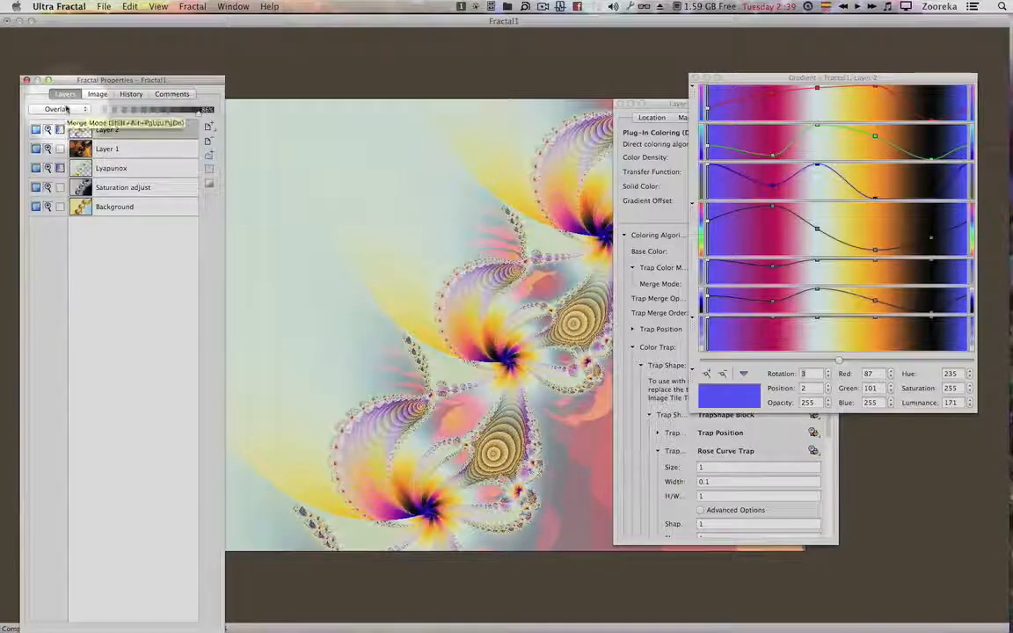
left_click(66, 109)
left_click(66, 117)
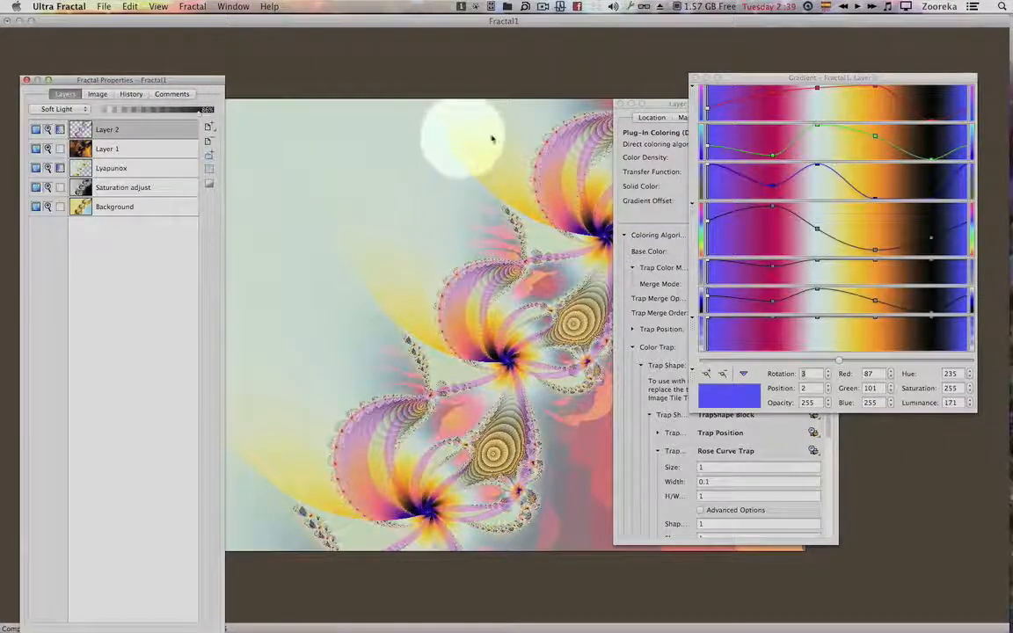
Duplicate Layer 2 and replace the copy's Convolution Shape Wrapper trap shape with the Flower plug-in from rkb.ulb.
left_click_drag(669, 105, 734, 77)
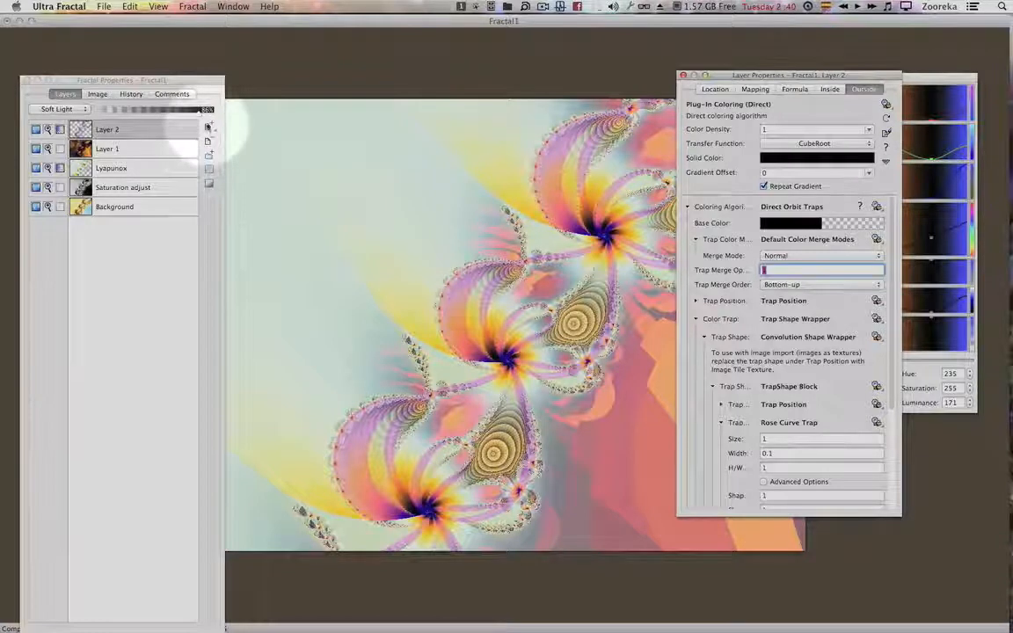
left_click(208, 128)
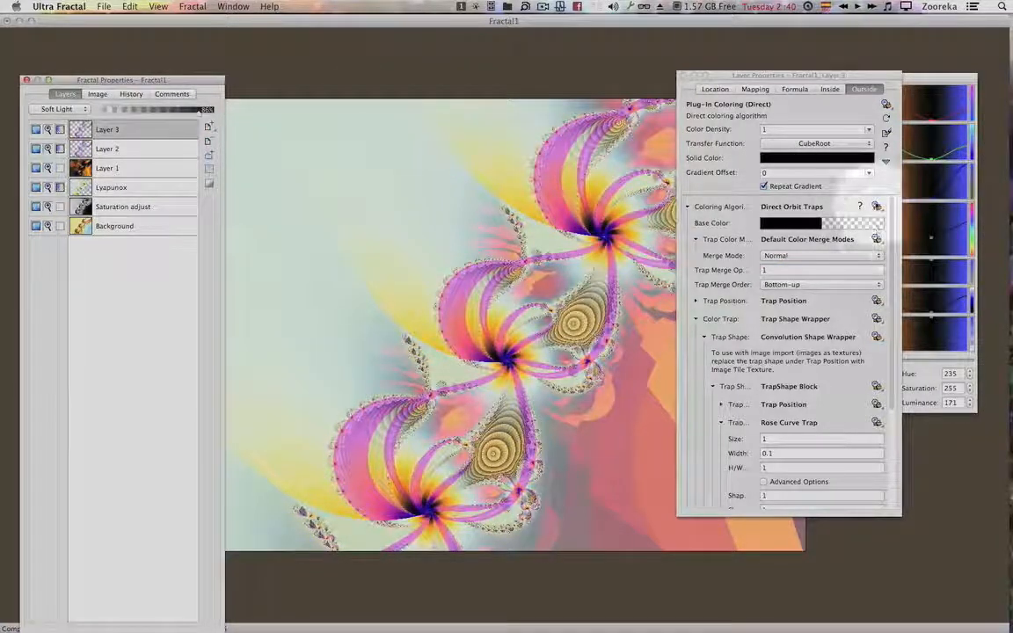
left_click_drag(893, 255, 891, 283)
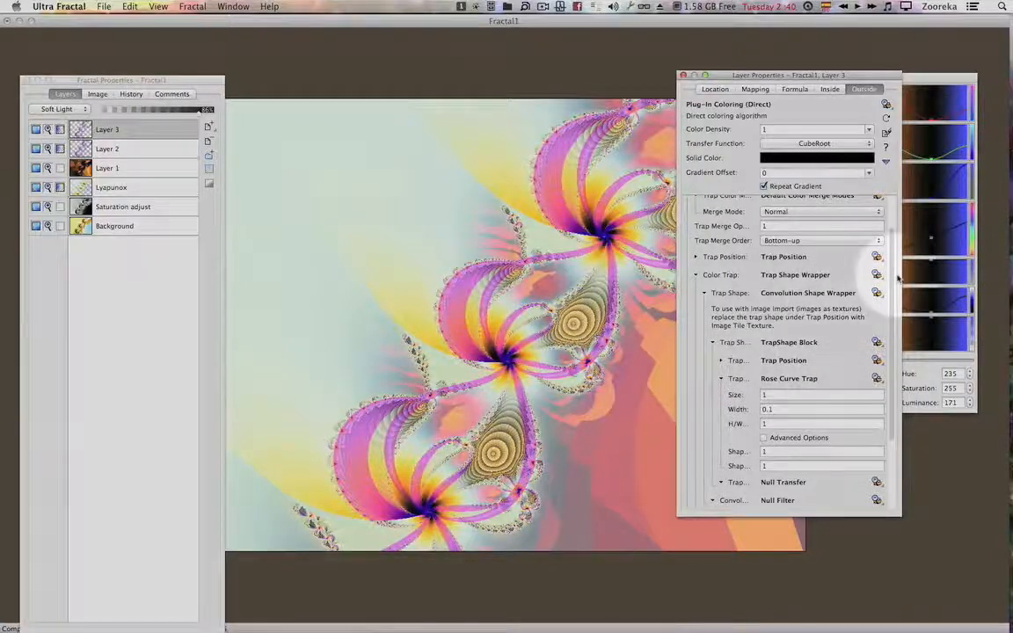
scroll(888, 281, "down", 2)
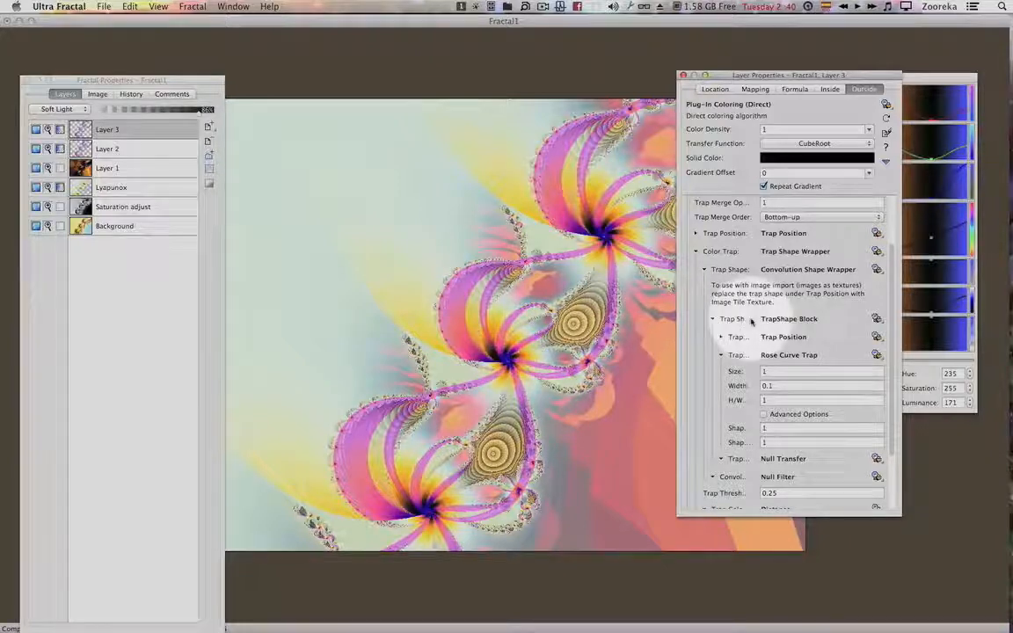
scroll(882, 279, "up", 1)
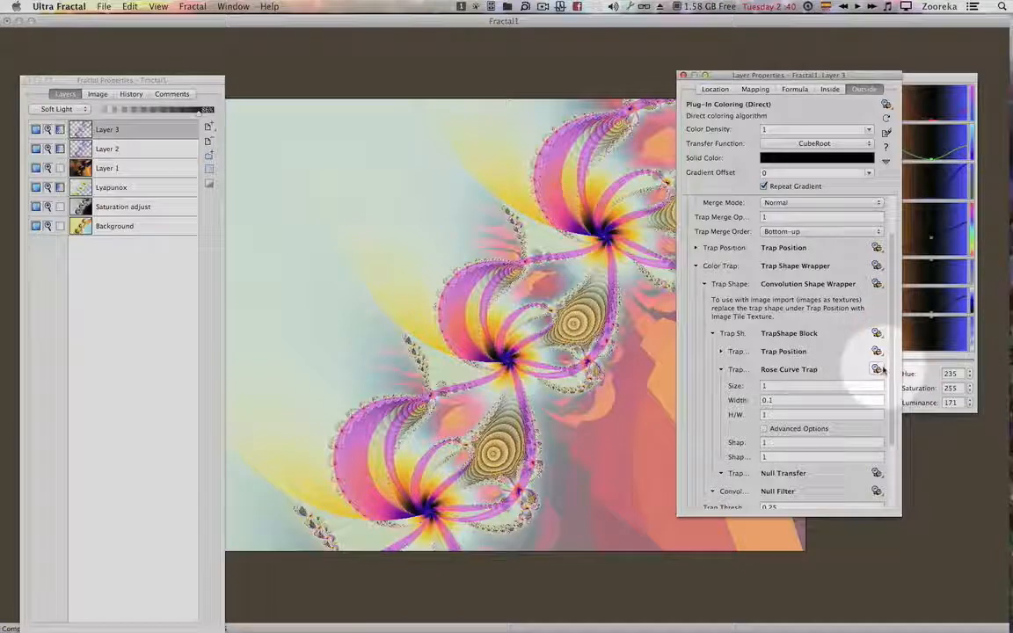
left_click(876, 284)
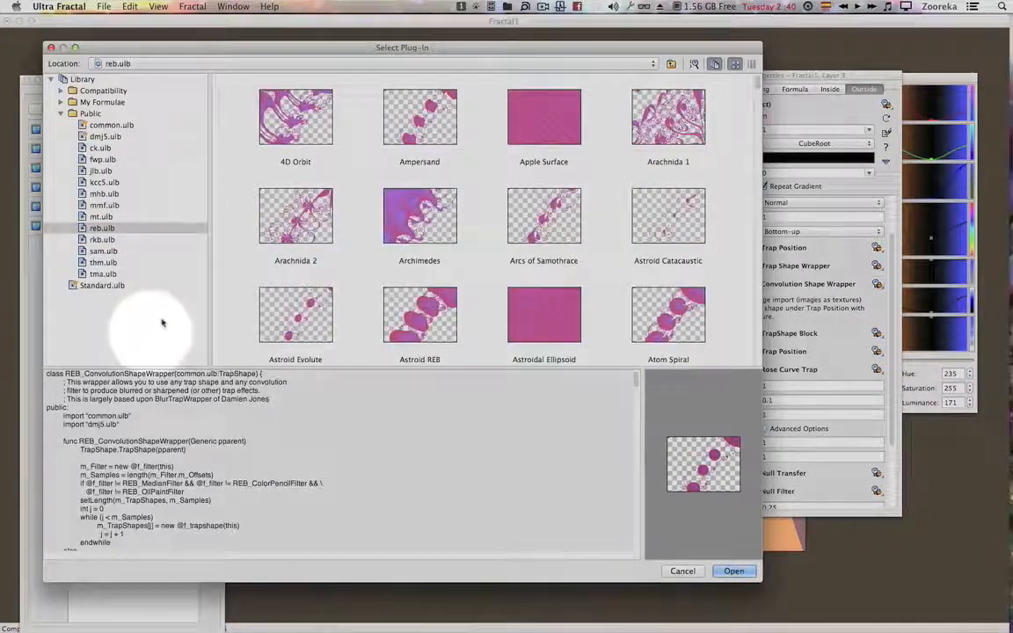
left_click(102, 239)
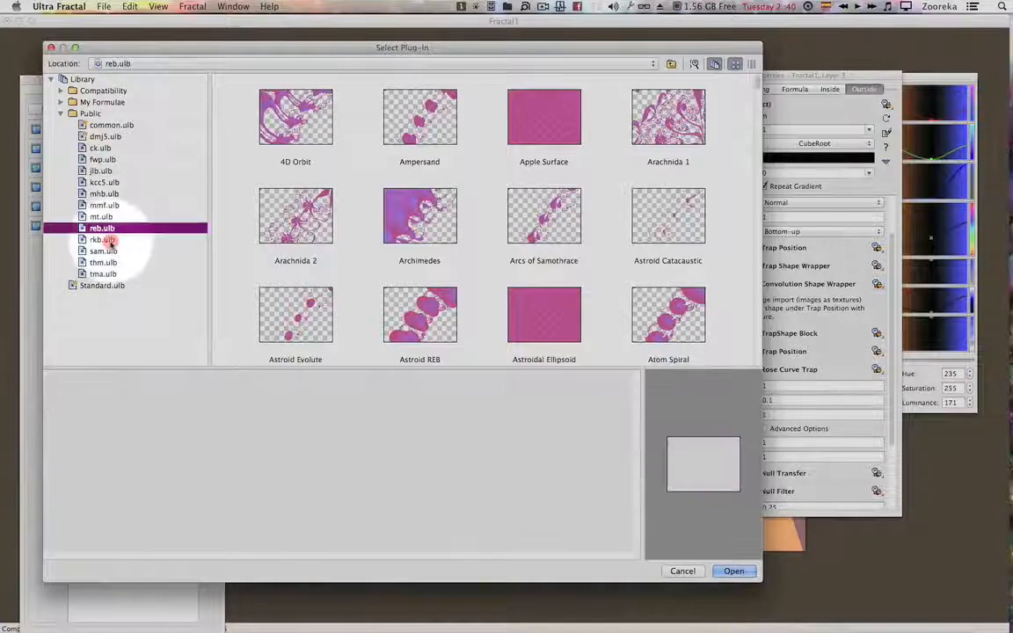
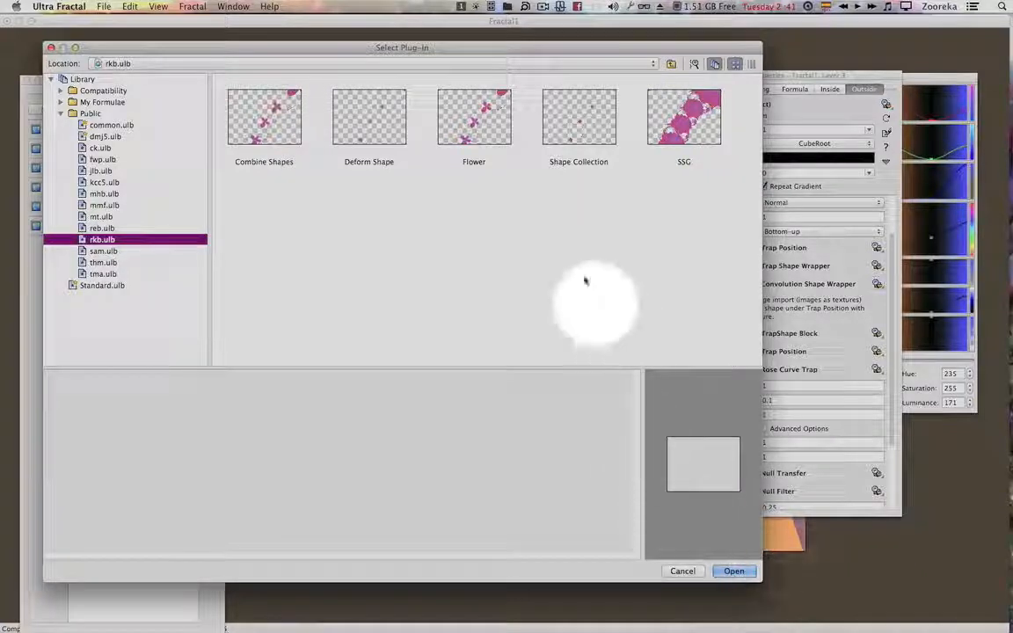
left_click(585, 153)
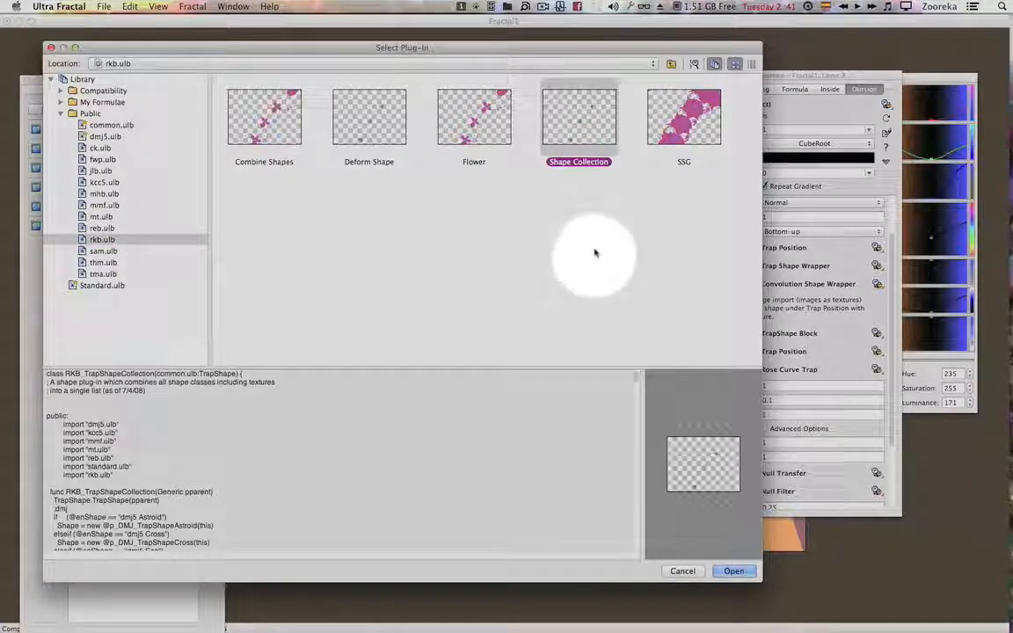
left_click(479, 113)
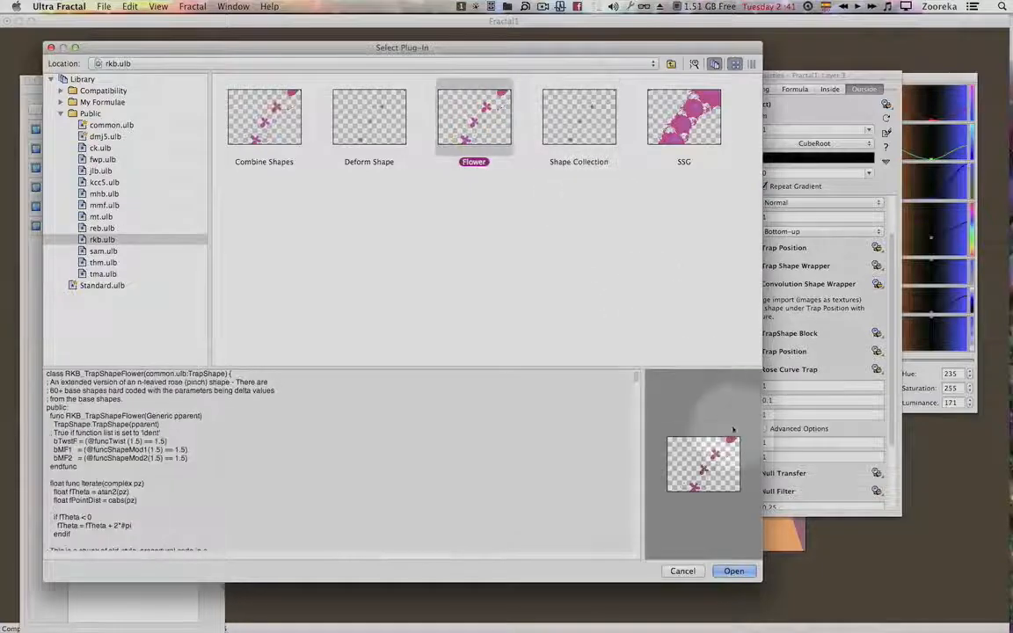
left_click(733, 572)
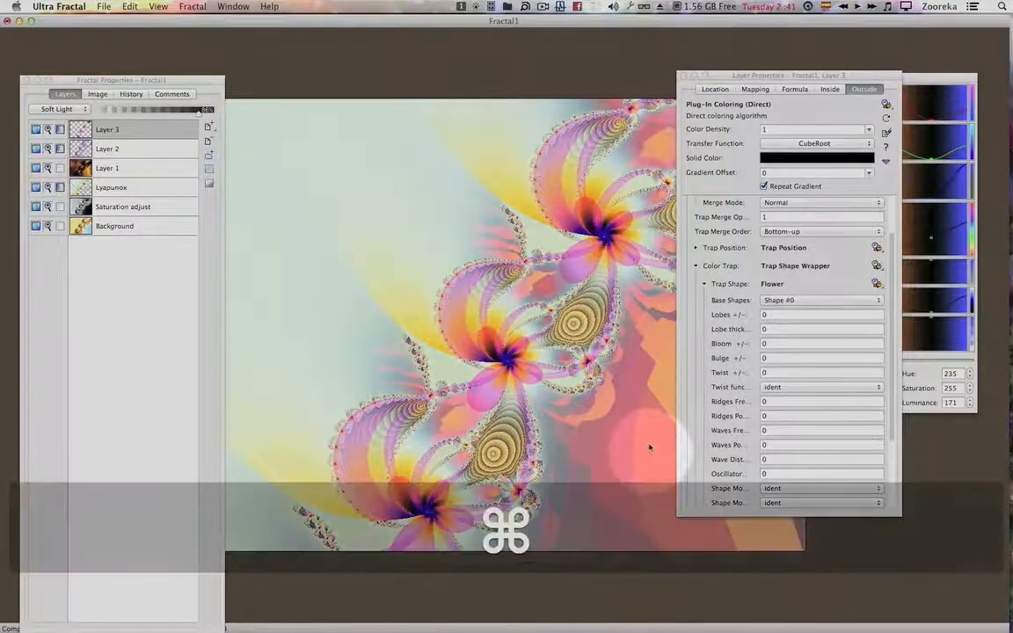
Recolour Layer 3's gradient by shifting its blue, magenta and orange tones to turquoise, purple and pink.
key("super+j")
mouse_move(693, 61)
left_mouse_down()
mouse_move(661, 67)
mouse_move(712, 68)
mouse_move(677, 66)
left_mouse_up()
left_click(778, 159)
left_click(914, 78)
left_click(855, 69)
left_click_drag(774, 132, 791, 77)
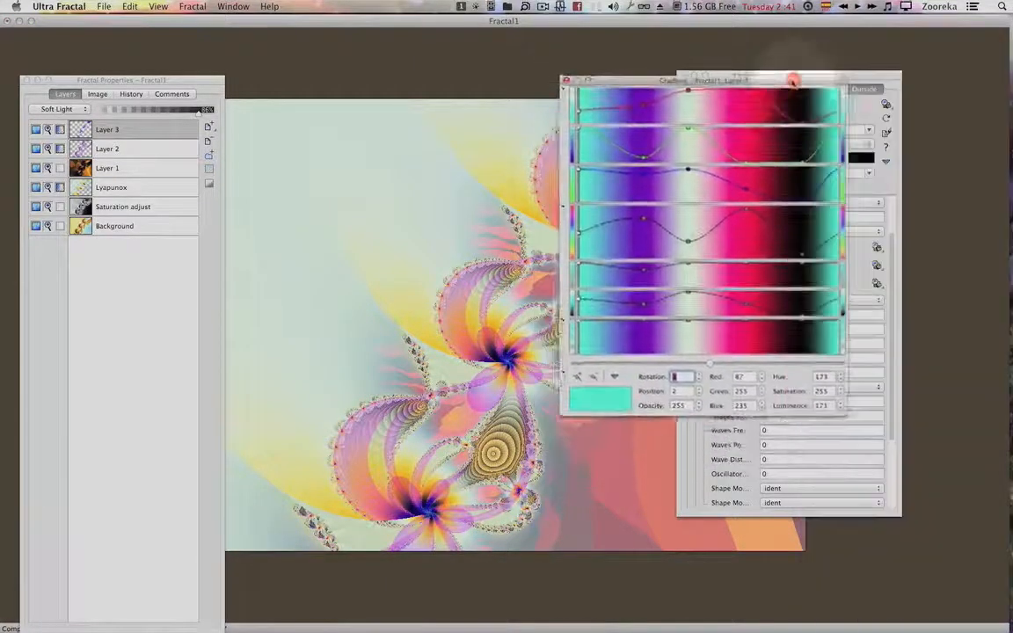
Set Layer 3's merge mode to Normal and rotate its gradient to 17.
left_click_drag(708, 360, 622, 363)
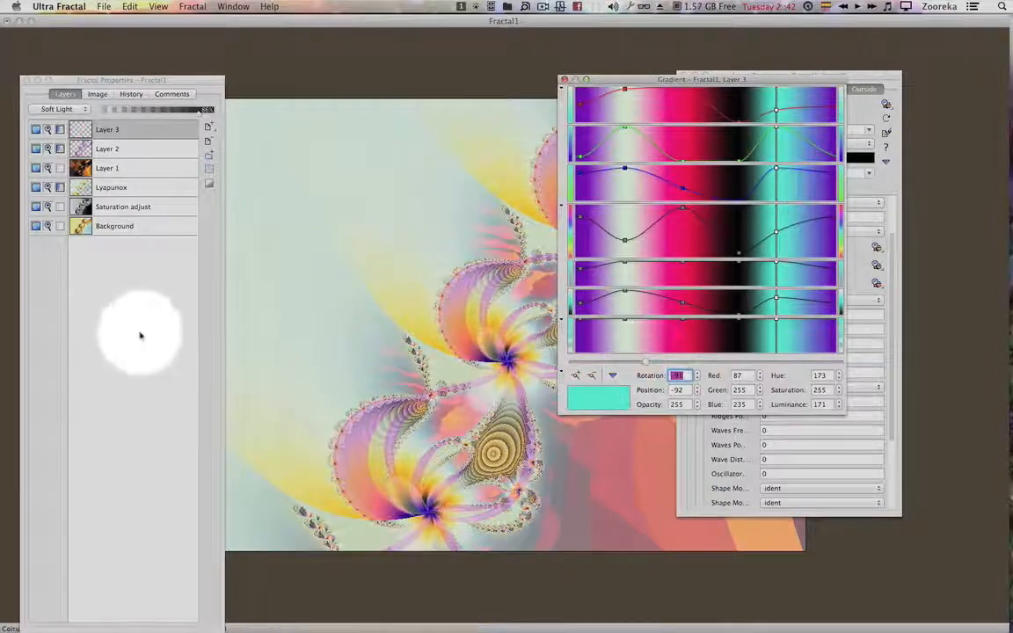
left_click(57, 109)
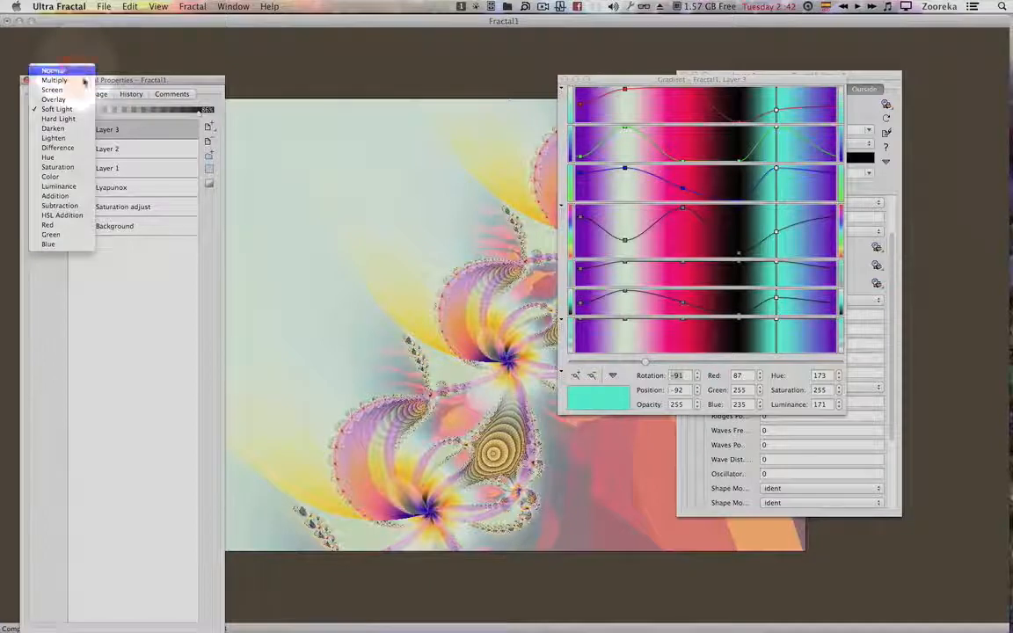
left_click(75, 72)
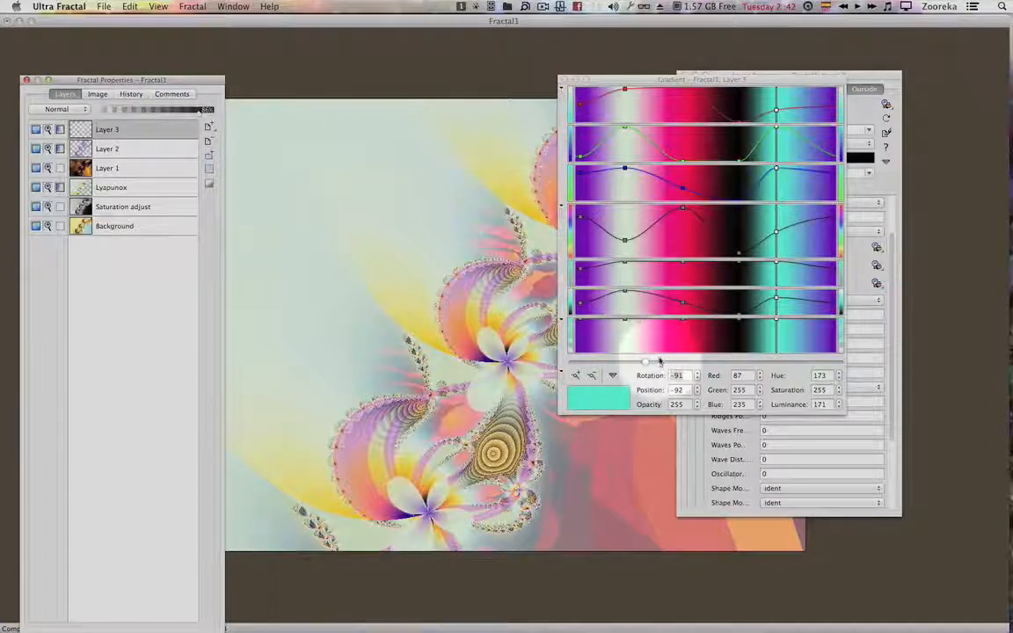
left_click_drag(648, 362, 719, 362)
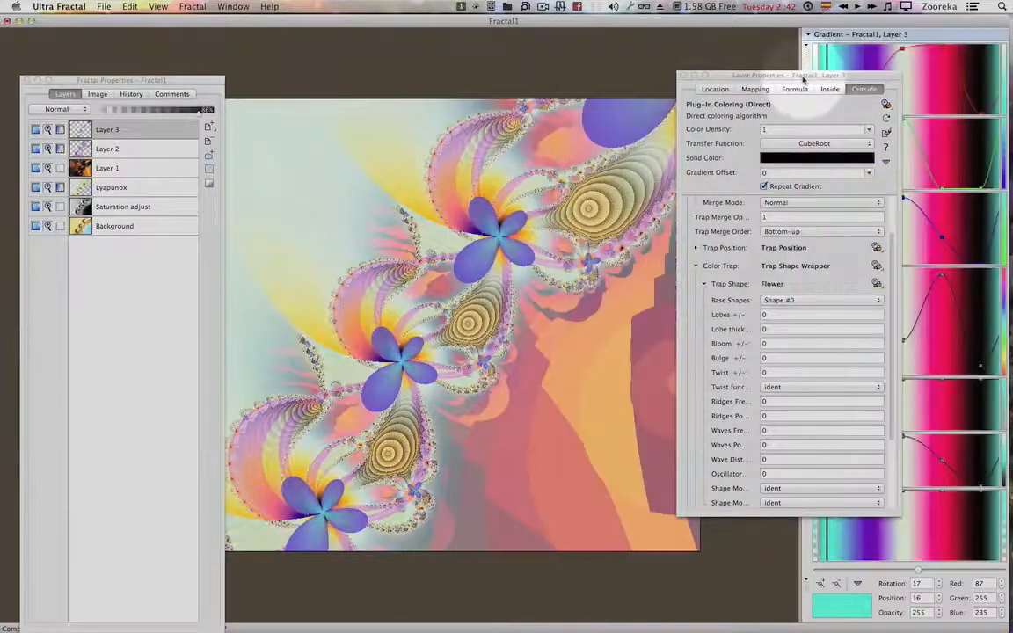
Step the Flower trap's base shape through Shape #1: Null, Shape #2 and Shape #3 to Shape #4.
left_click_drag(801, 74, 772, 59)
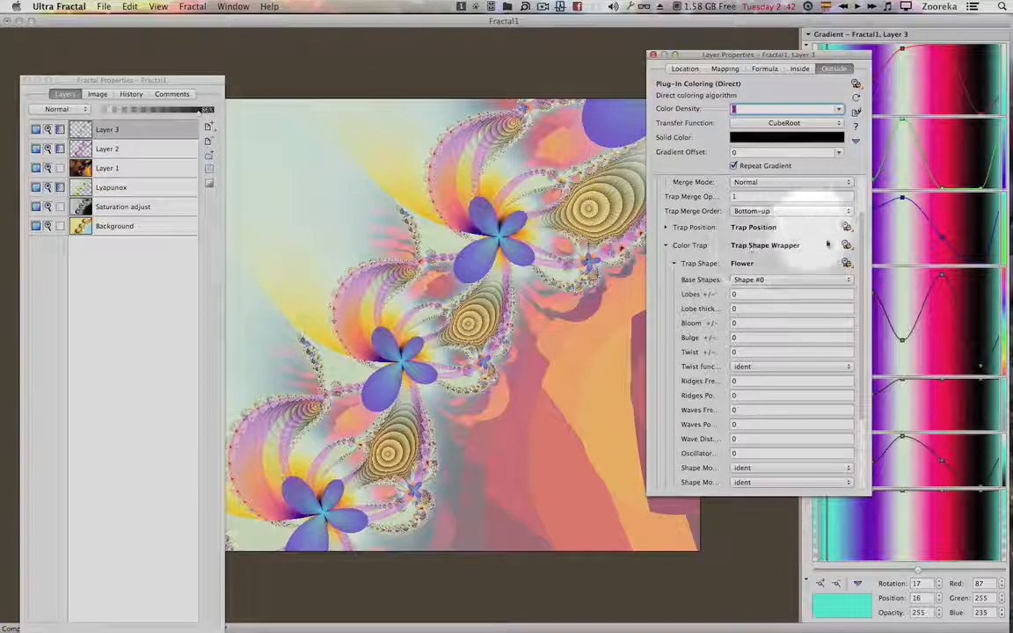
scroll(857, 249, "up", 2)
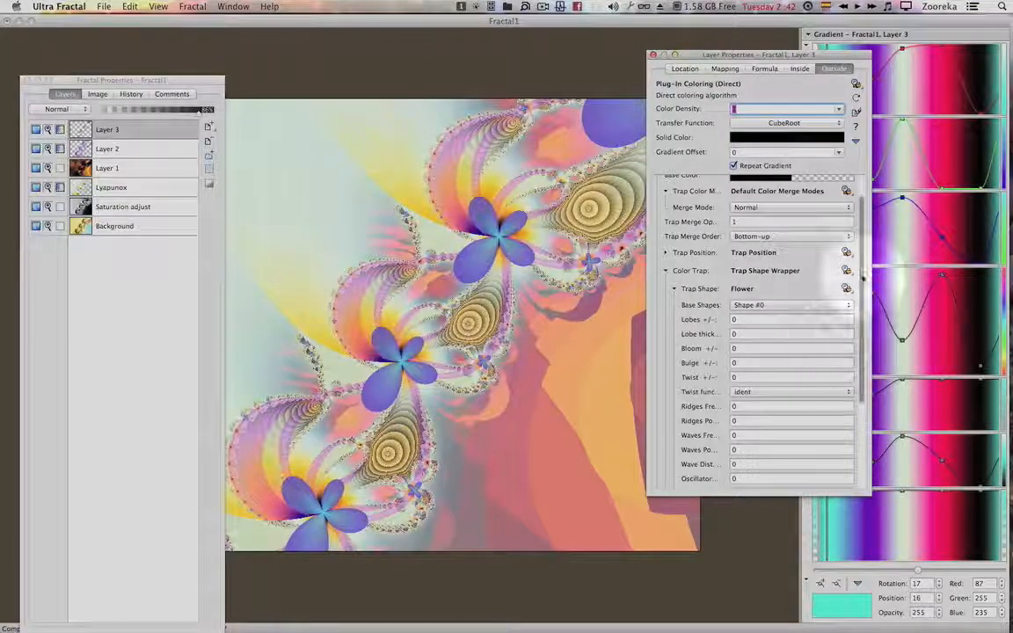
scroll(857, 276, "down", 2)
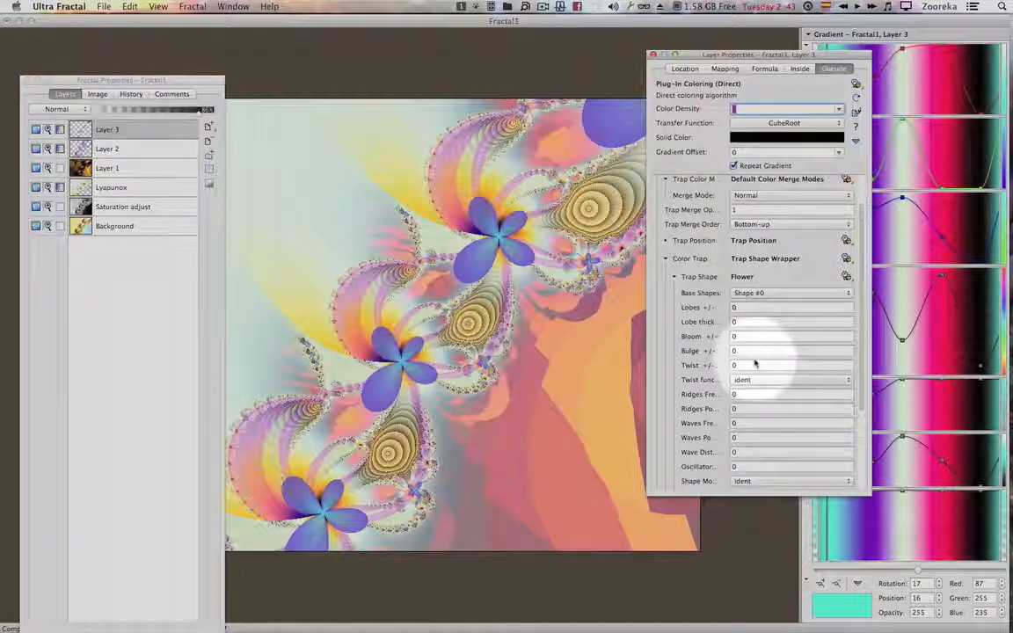
left_click(770, 293)
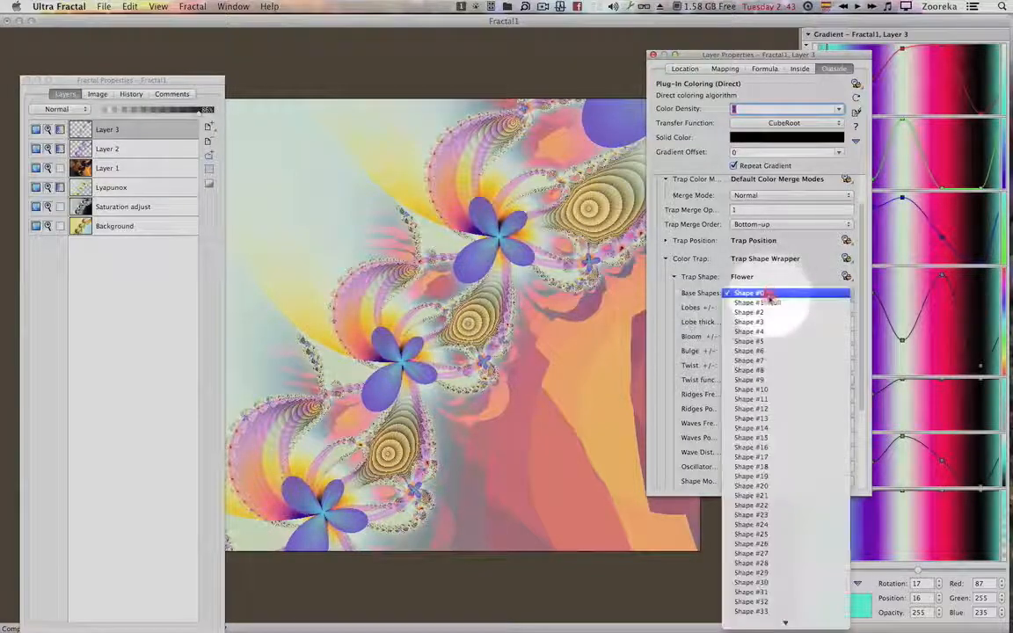
left_click(770, 302)
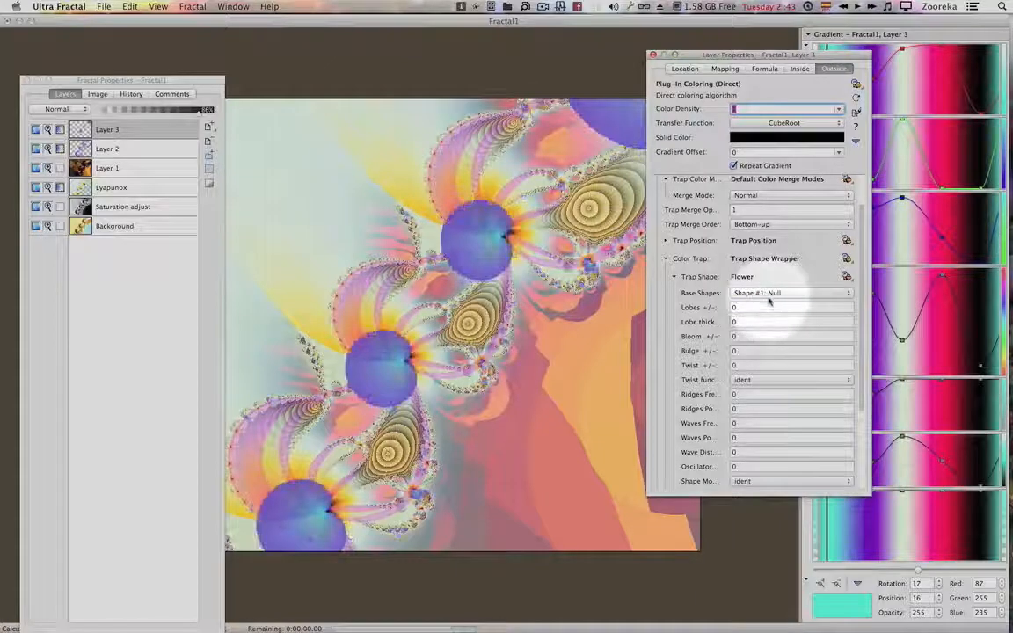
left_click(770, 294)
left_click(769, 299)
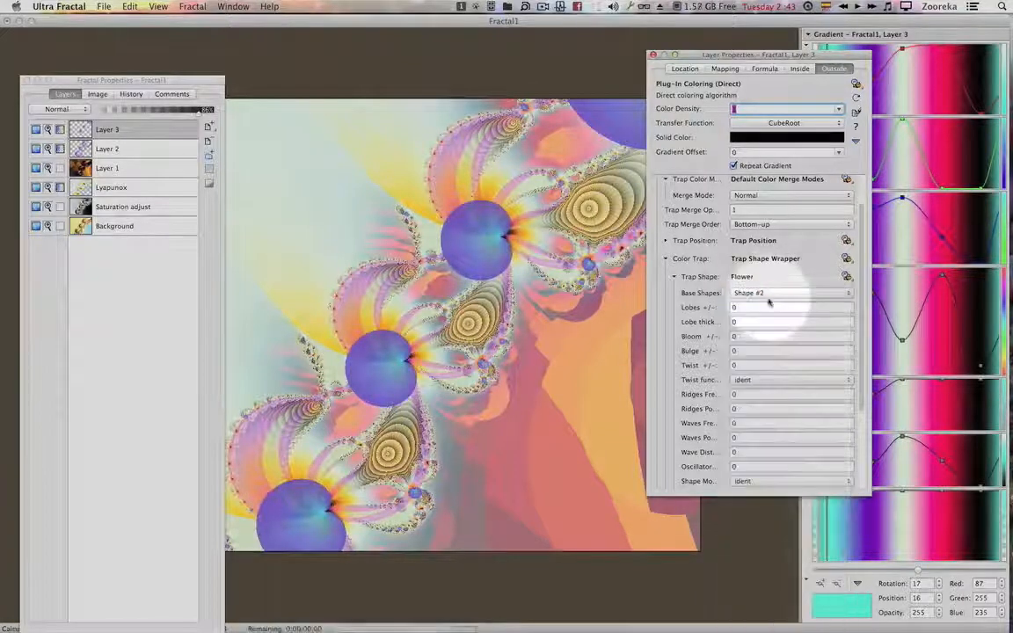
left_click(768, 294)
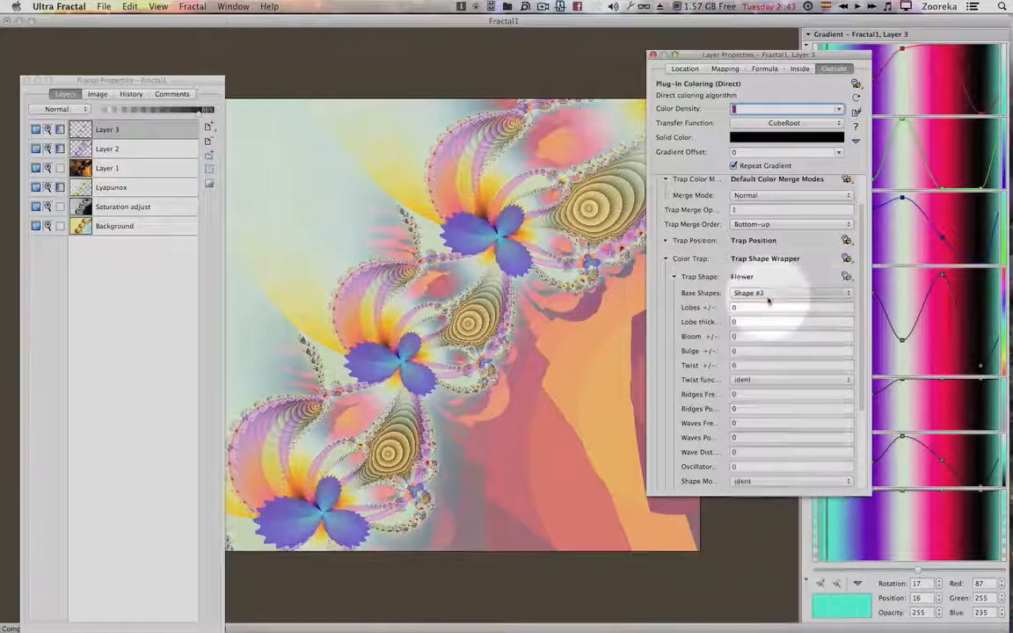
left_click(769, 299)
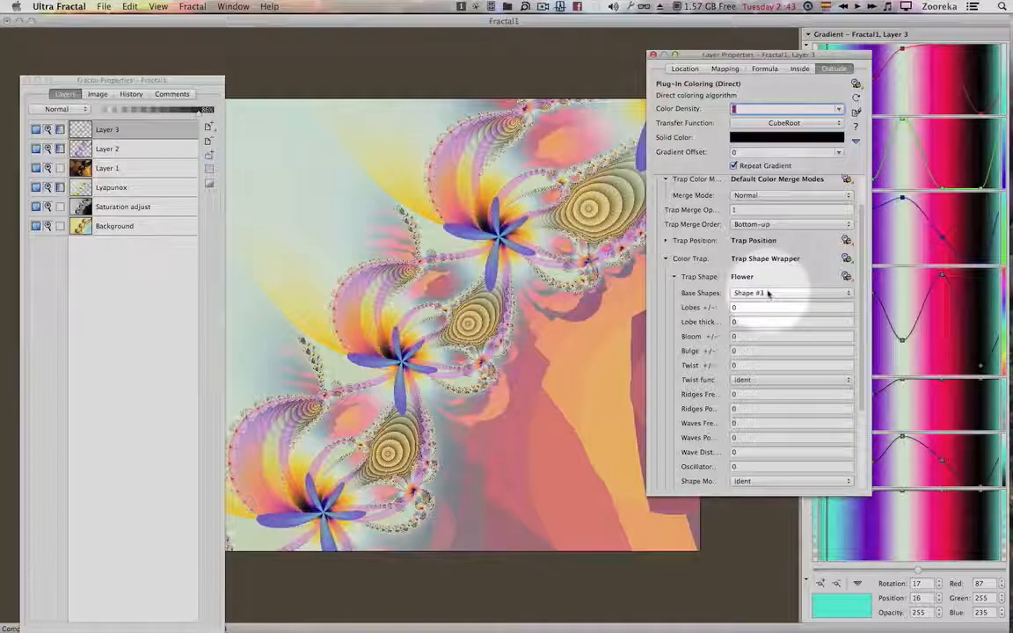
left_click(767, 294)
left_click(767, 299)
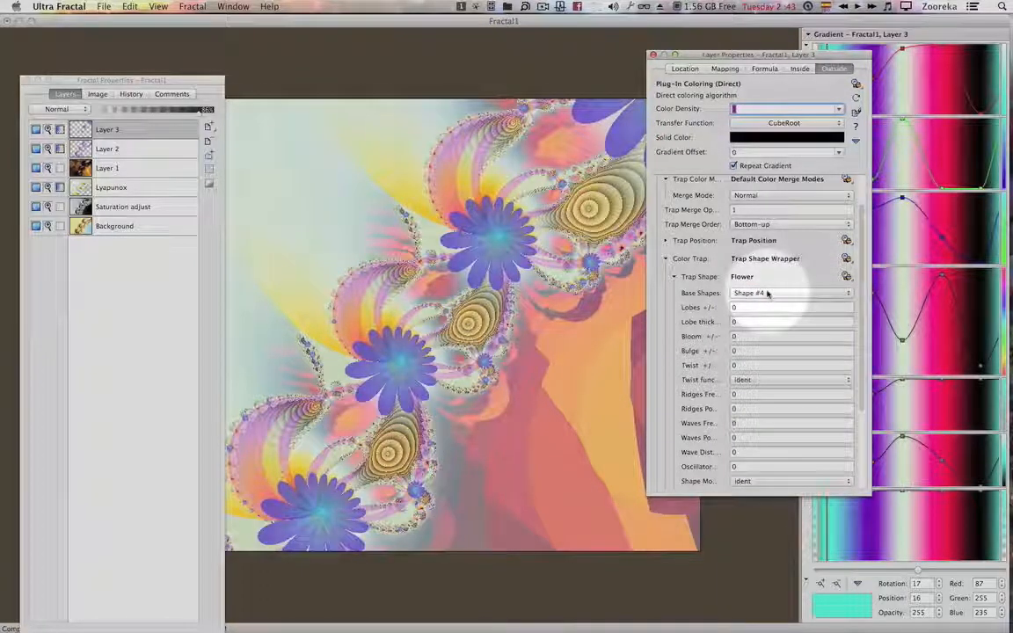
Try Shape #5, Shape #6 and Shape #7 in turn as the Flower trap's base shape.
left_click(767, 293)
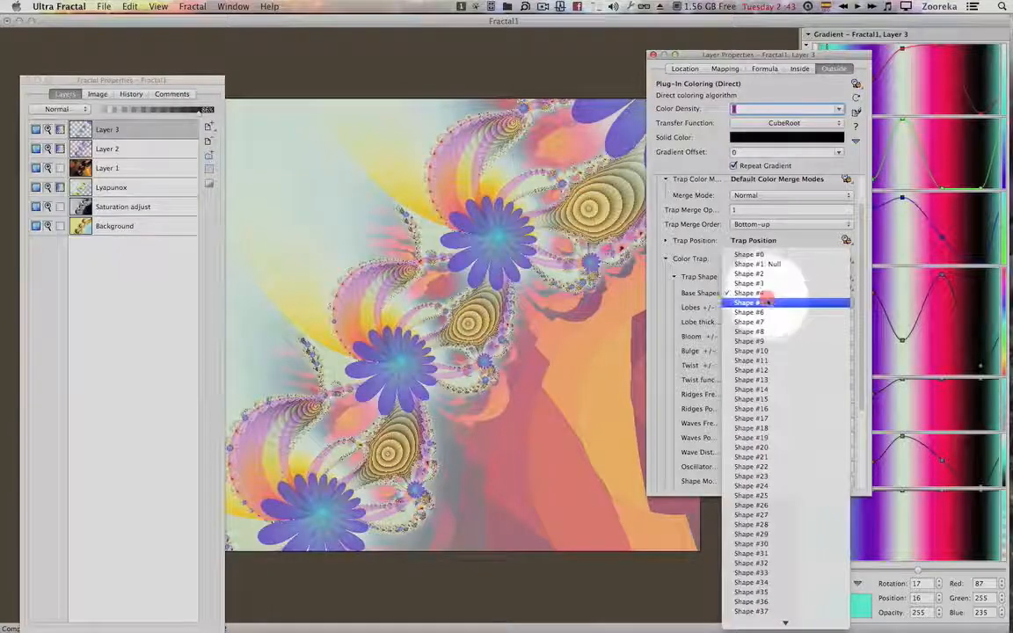
left_click(768, 303)
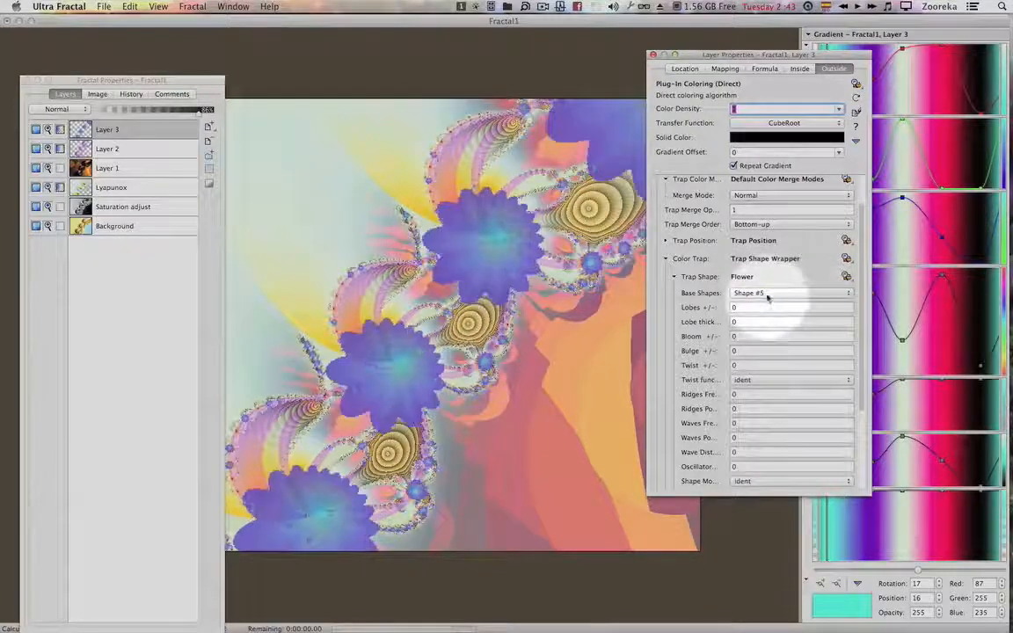
left_click(768, 294)
left_click(767, 303)
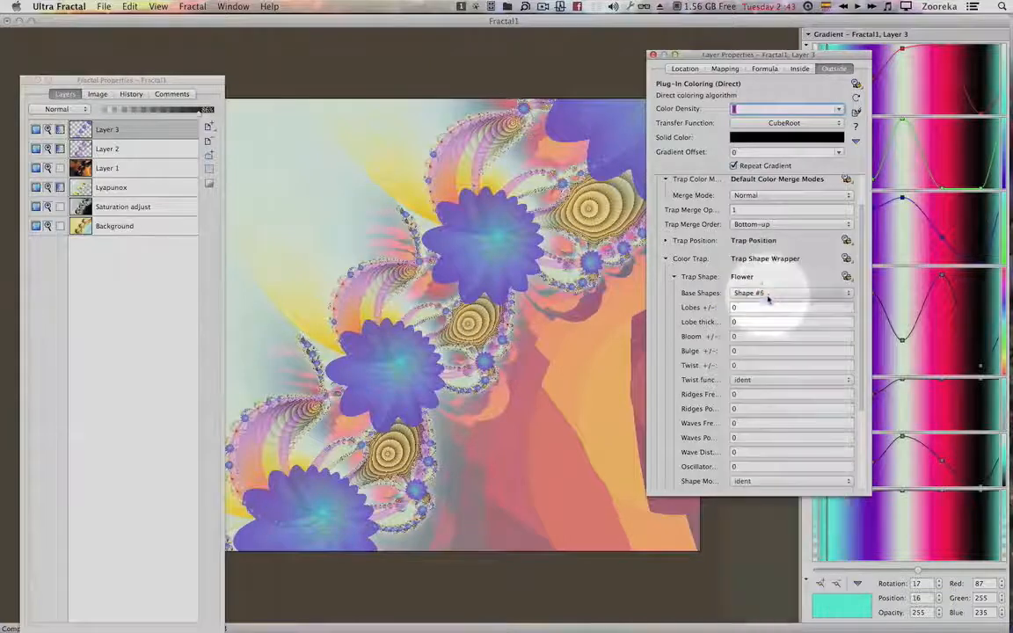
left_click(768, 294)
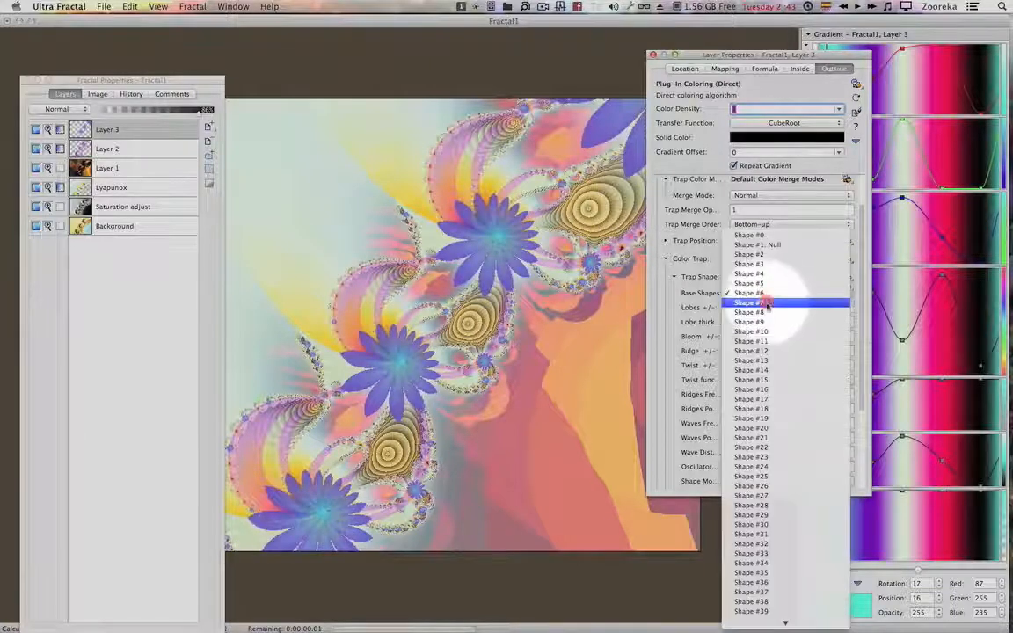
left_click(767, 302)
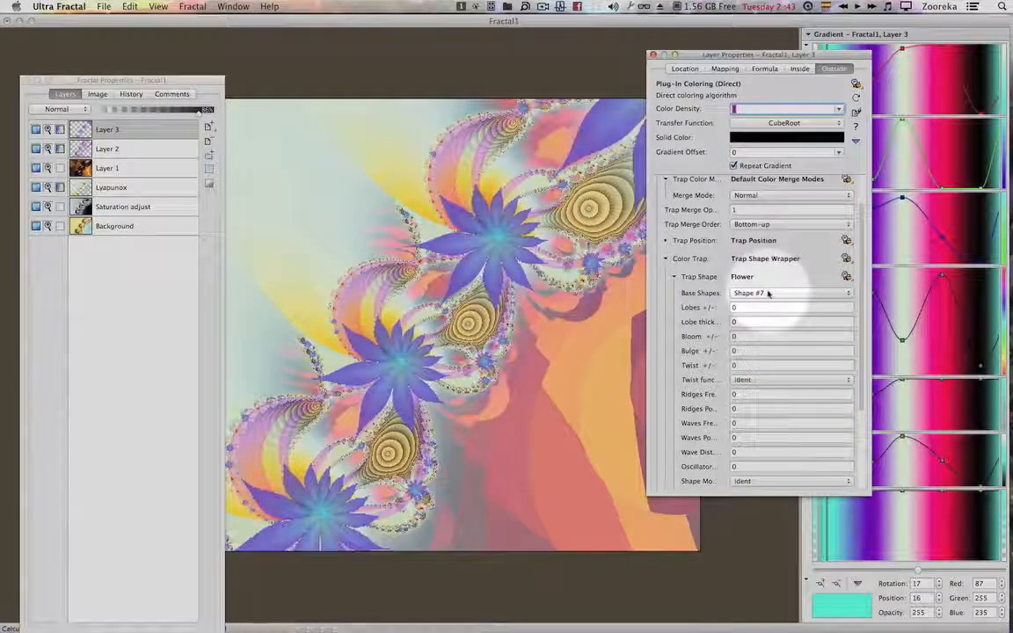
Switch the Flower trap's base shape back to Shape #2 and on to Shape #3.
left_click(767, 294)
left_click(769, 247)
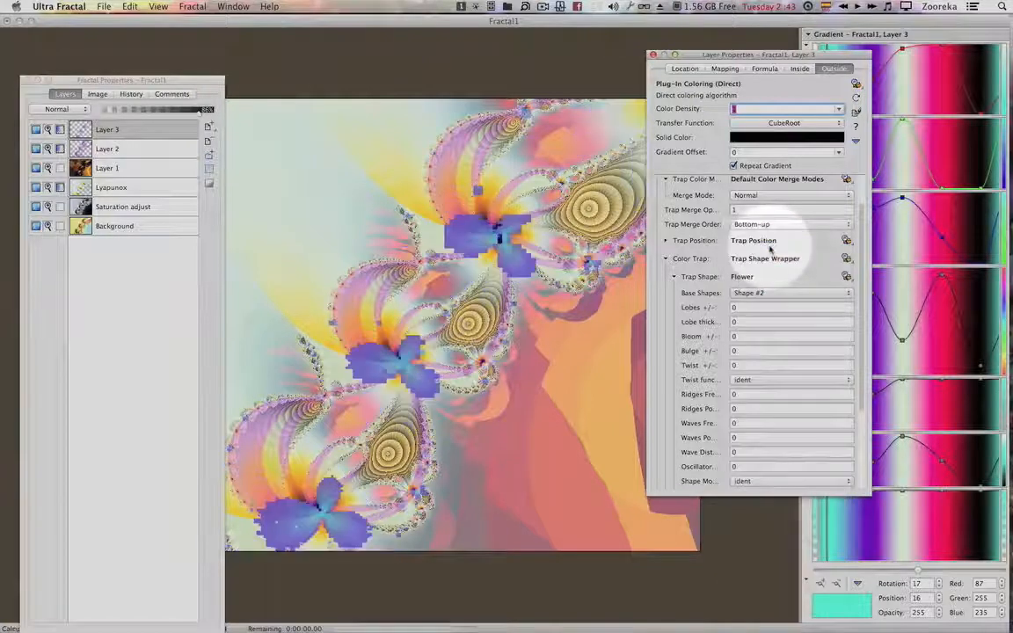
left_click(763, 296)
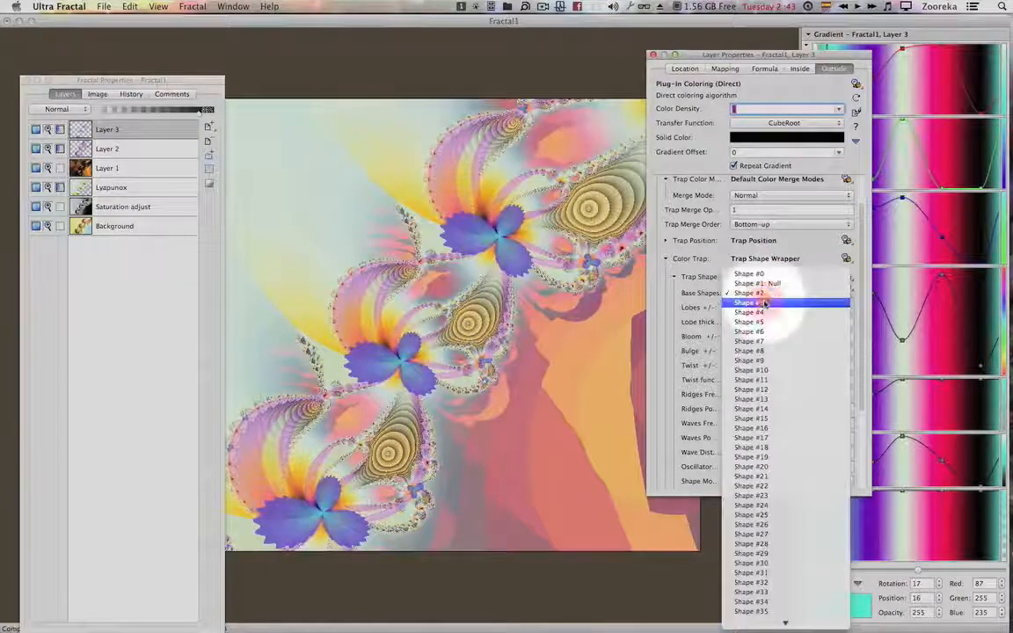
left_click(765, 303)
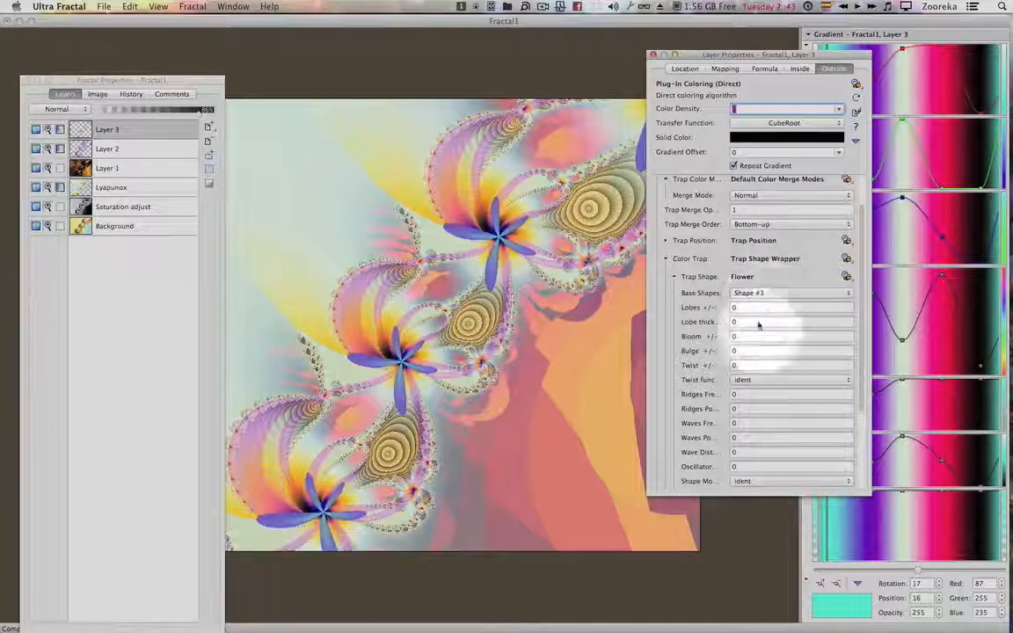
Explore higher lobe values for the Flower trap and set Lobes to 2.
left_click(835, 318)
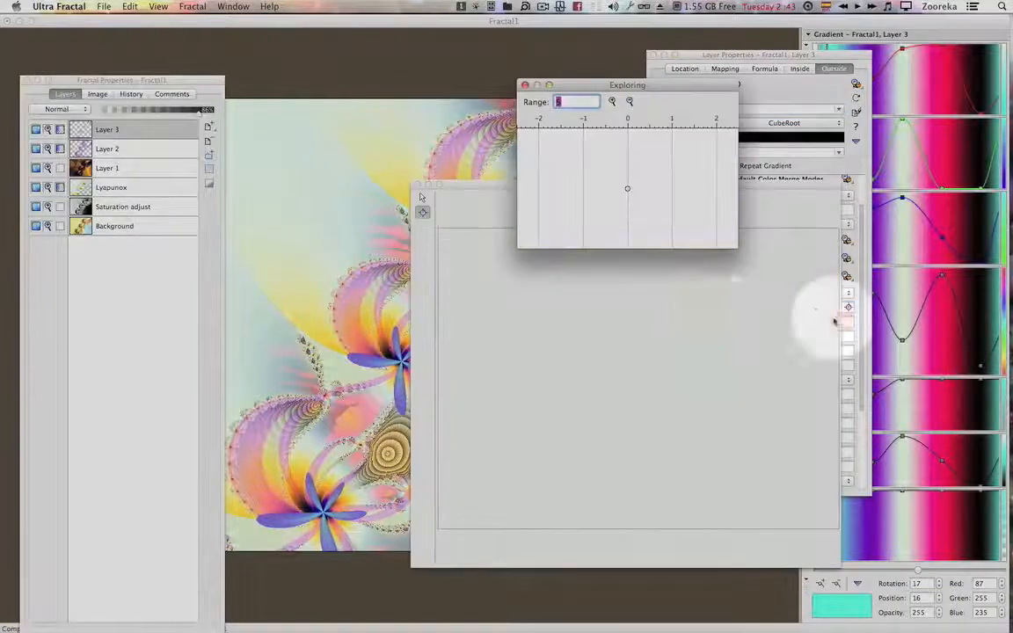
left_click_drag(639, 192, 700, 188)
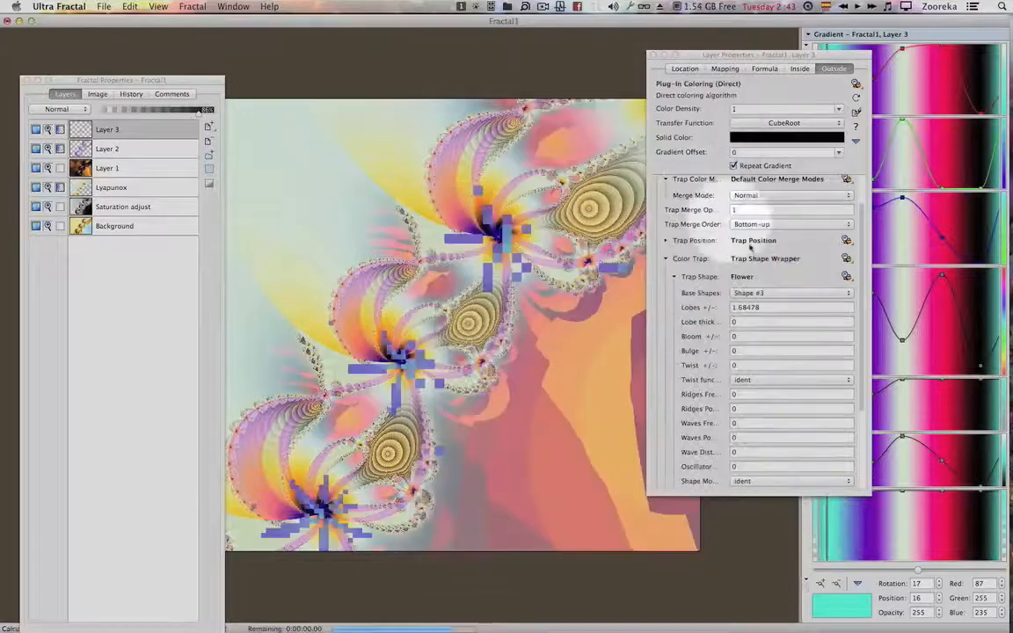
left_click(717, 304)
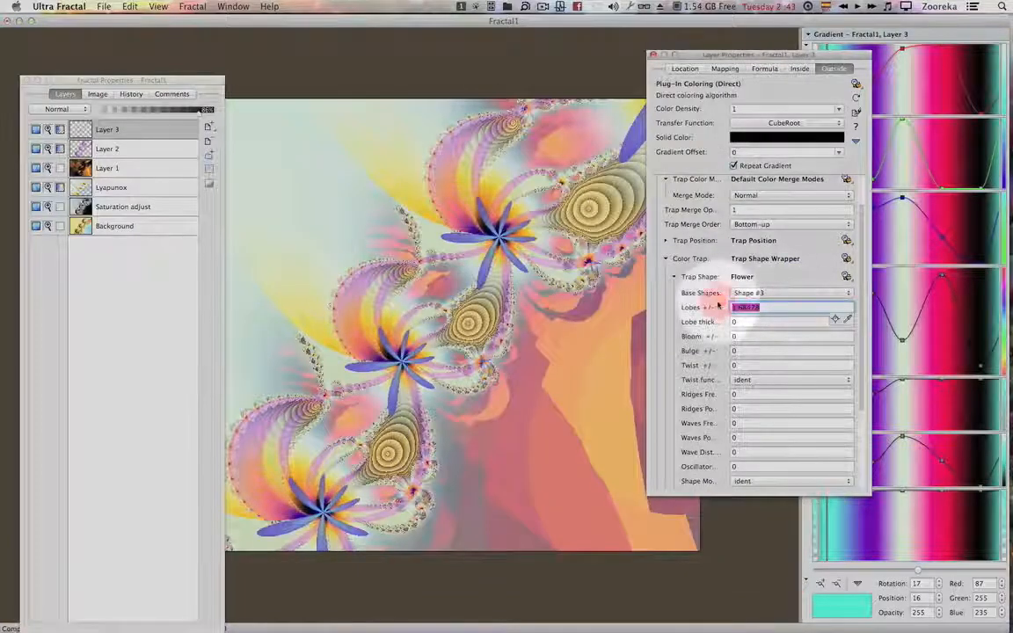
type("2")
key("Return")
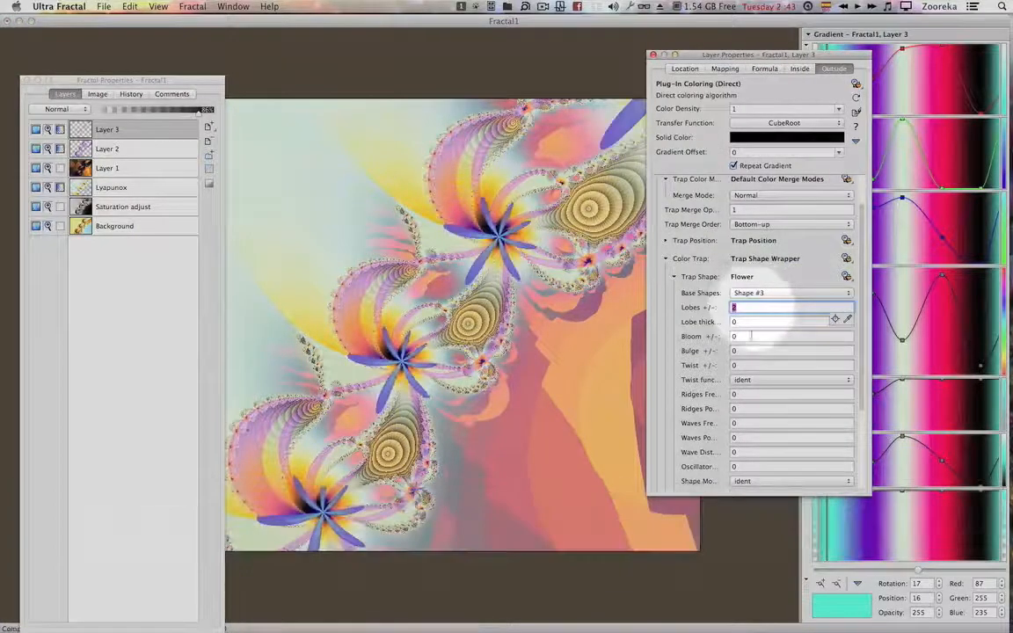
Try a Bloom value of about 0.69 on the Flower trap with Explore and undo it.
left_click(772, 338)
right_click(802, 340)
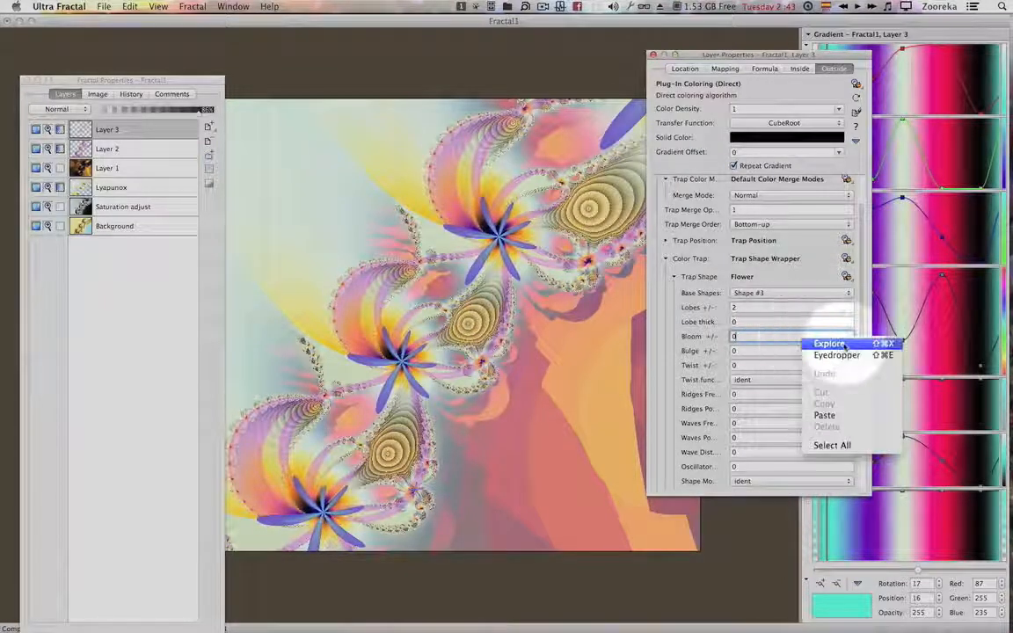
left_click(842, 345)
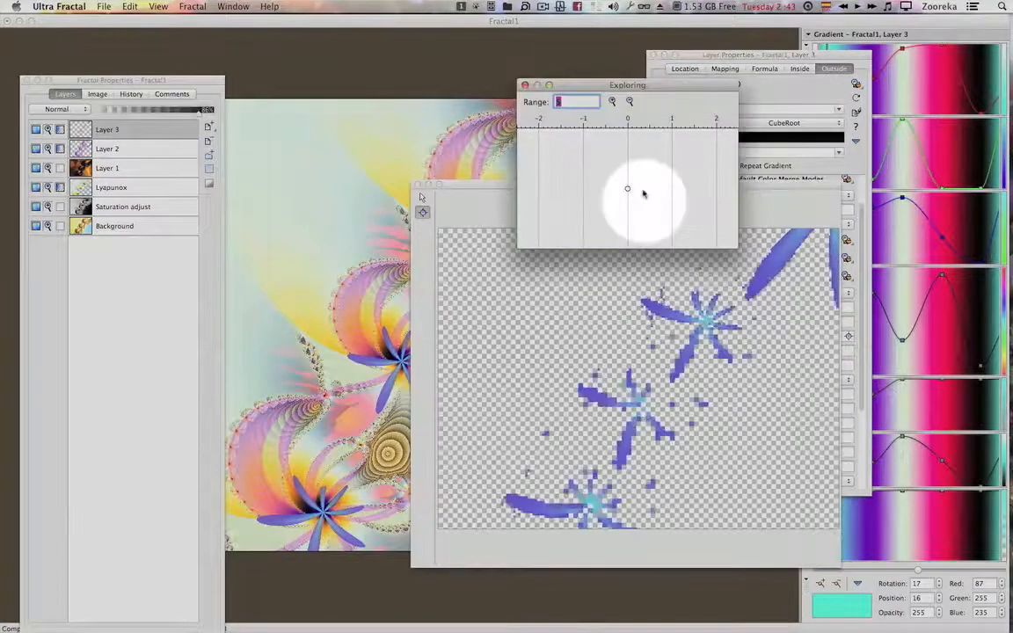
left_click_drag(647, 193, 657, 194)
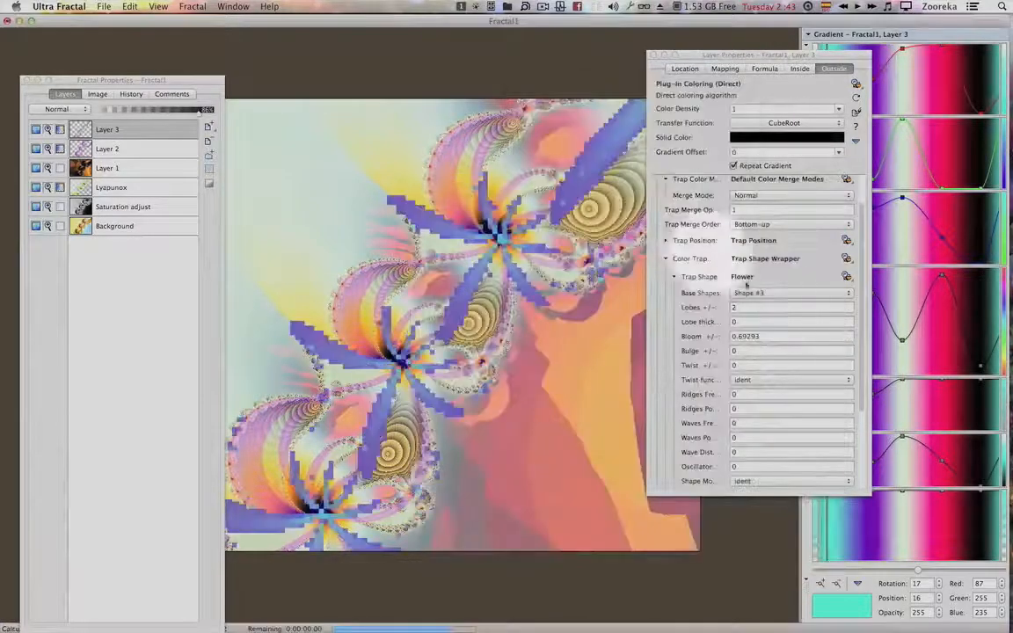
key("super+z")
Explore the Flower trap's Bulge and set it to about 0.50.
left_click(770, 351)
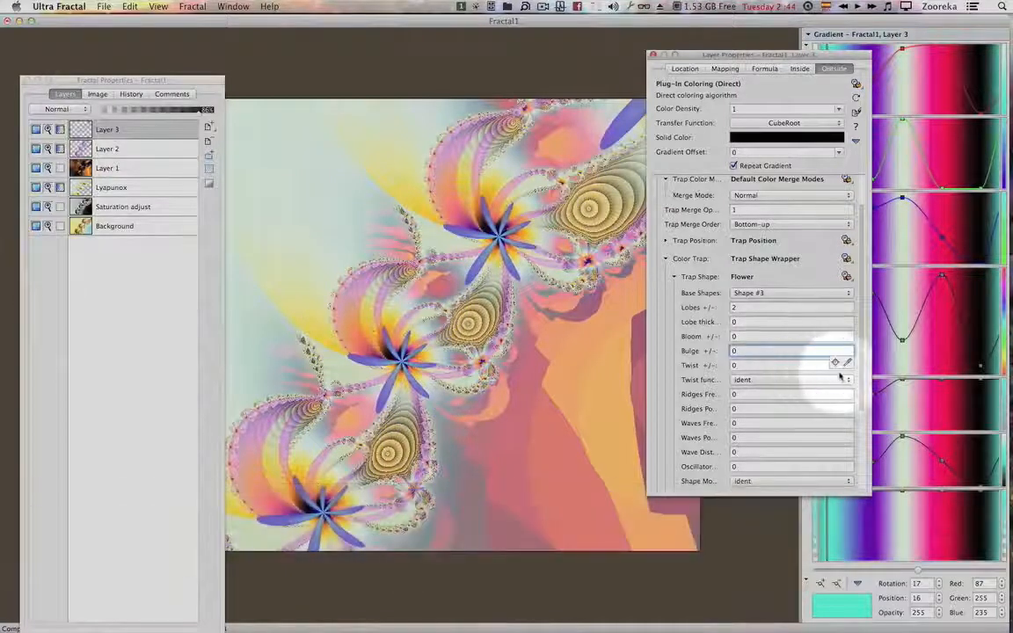
left_click(834, 362)
left_click_drag(629, 235, 651, 195)
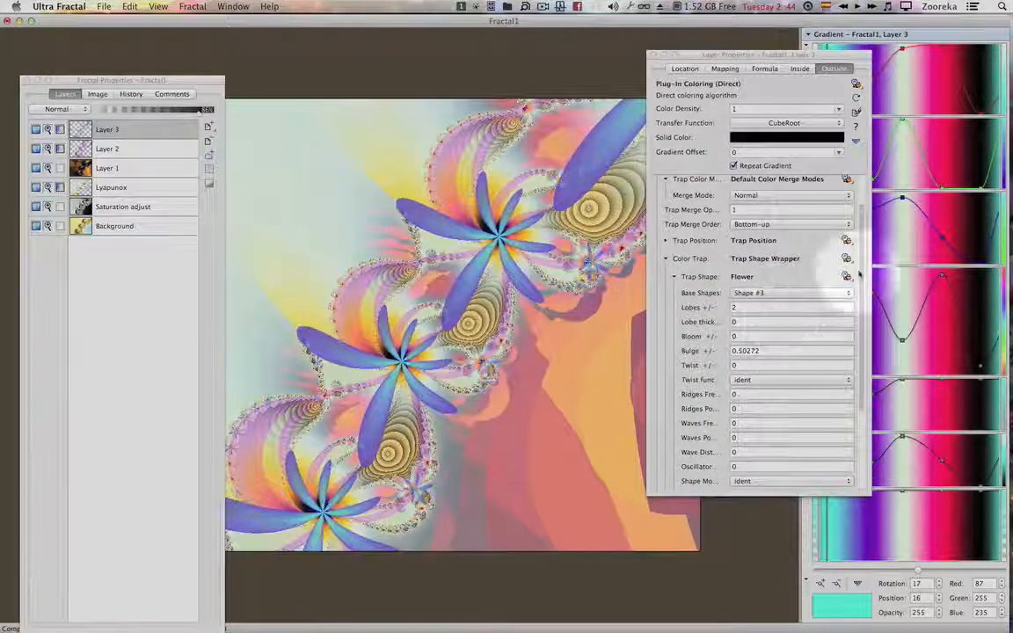
Expand the Trap Position settings and use Explore to reduce the trap threshold to about 0.114.
mouse_move(859, 272)
left_mouse_down()
mouse_move(860, 356)
mouse_move(857, 242)
mouse_move(859, 272)
left_mouse_up()
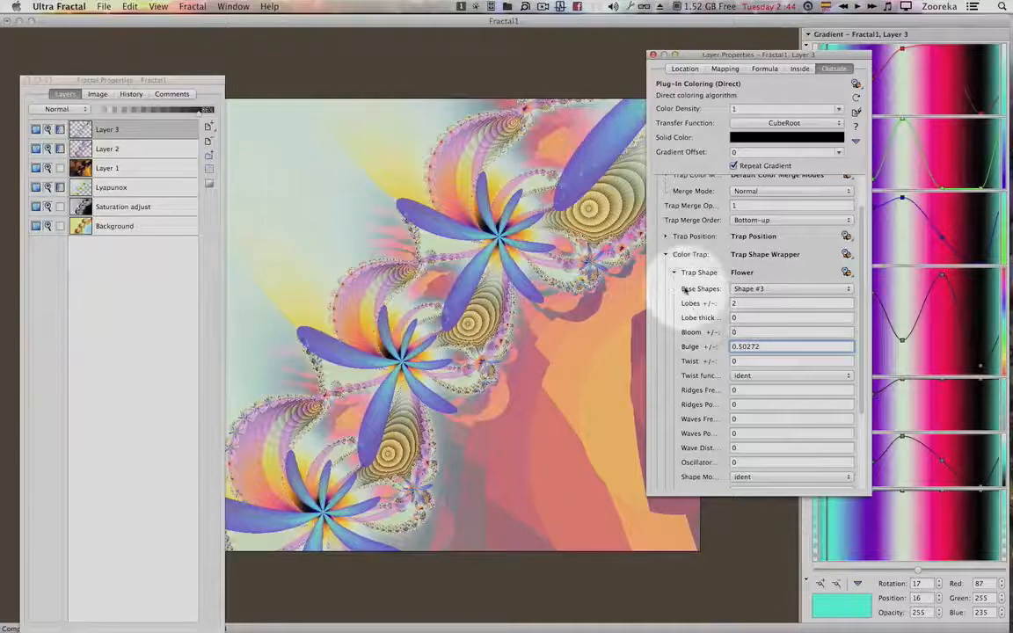
scroll(684, 288, "up", 3)
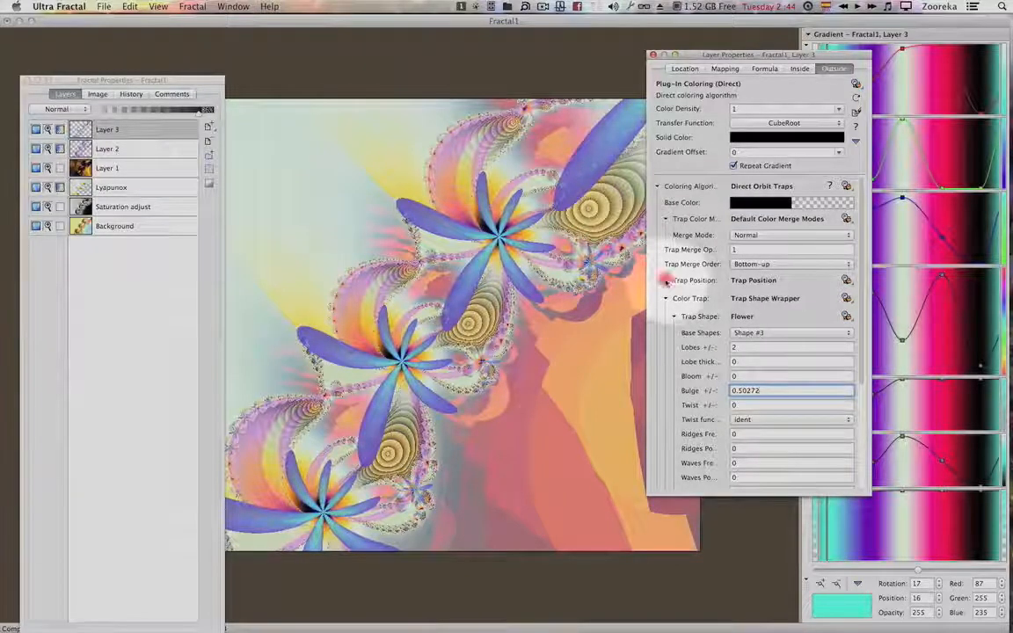
left_click(667, 281)
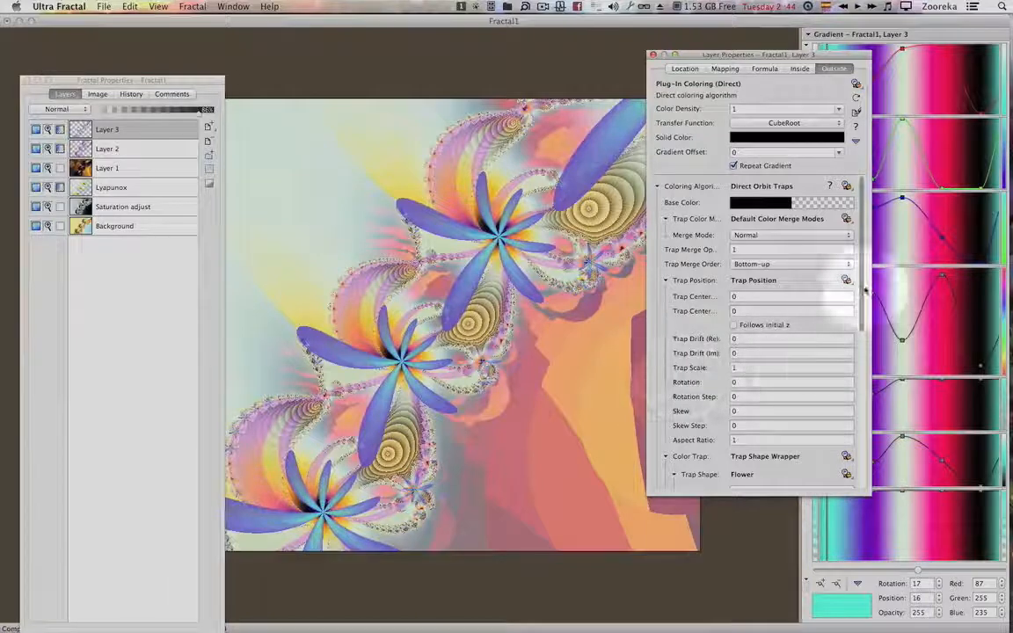
left_click_drag(863, 290, 865, 422)
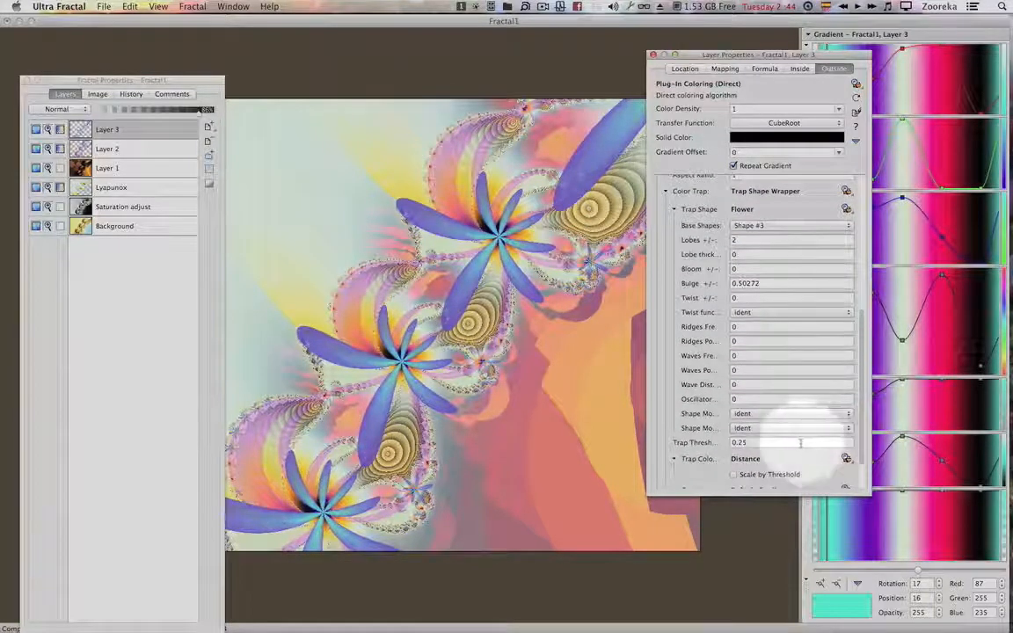
left_click(827, 450)
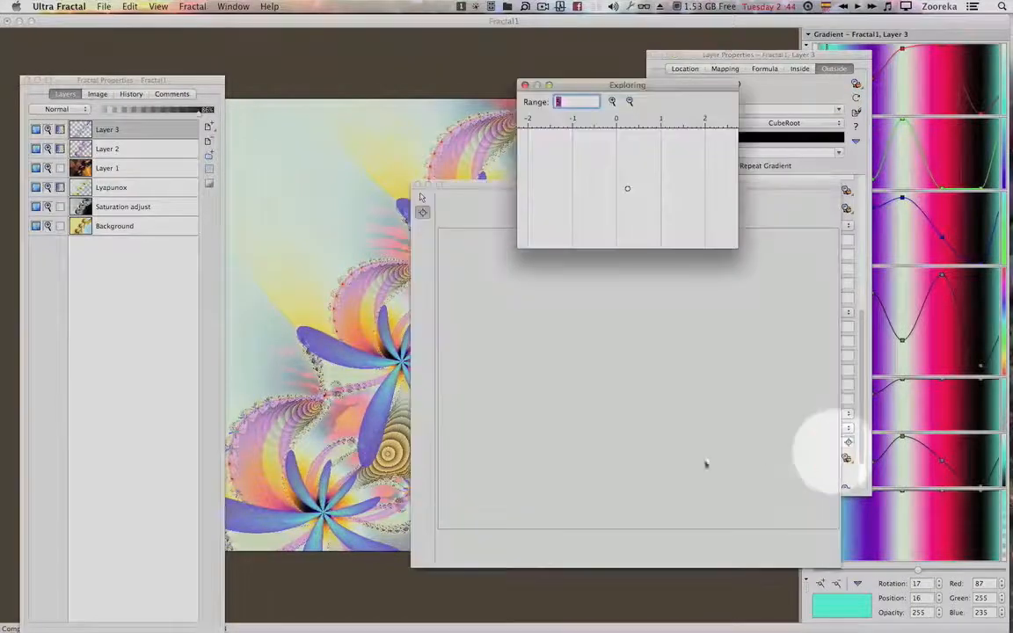
left_click_drag(620, 197, 622, 196)
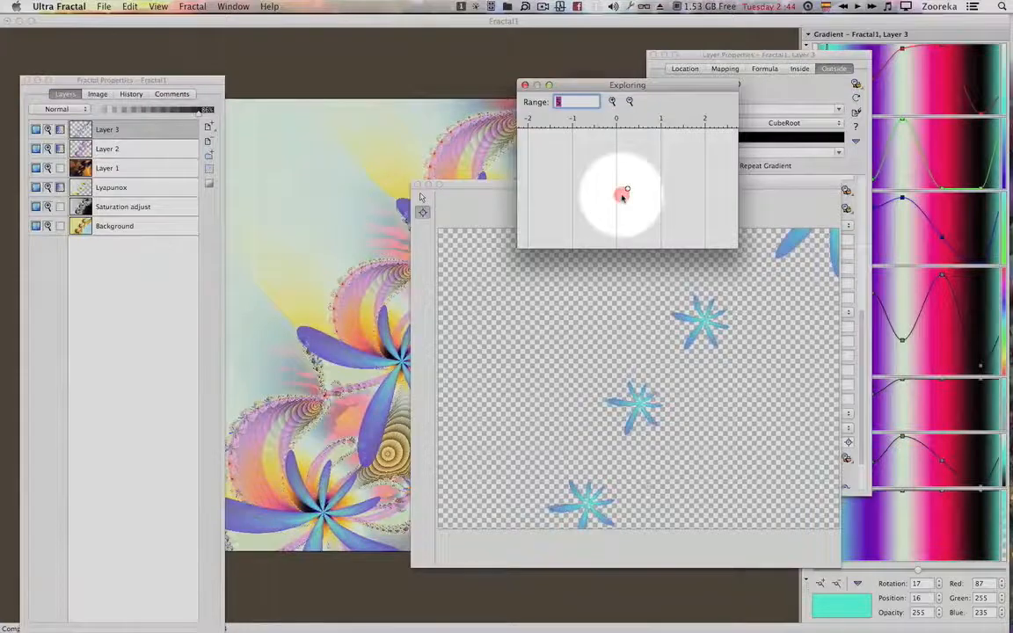
left_click(621, 197)
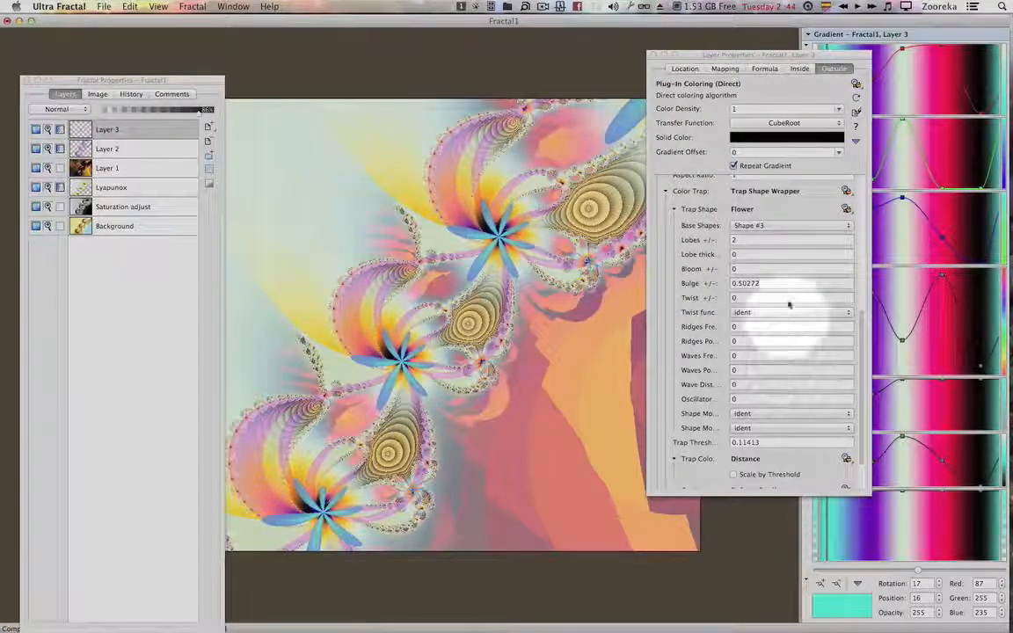
Change the Flower trap's base shape to Shape #2 and lower Layer 3's opacity to 61%.
left_click(793, 226)
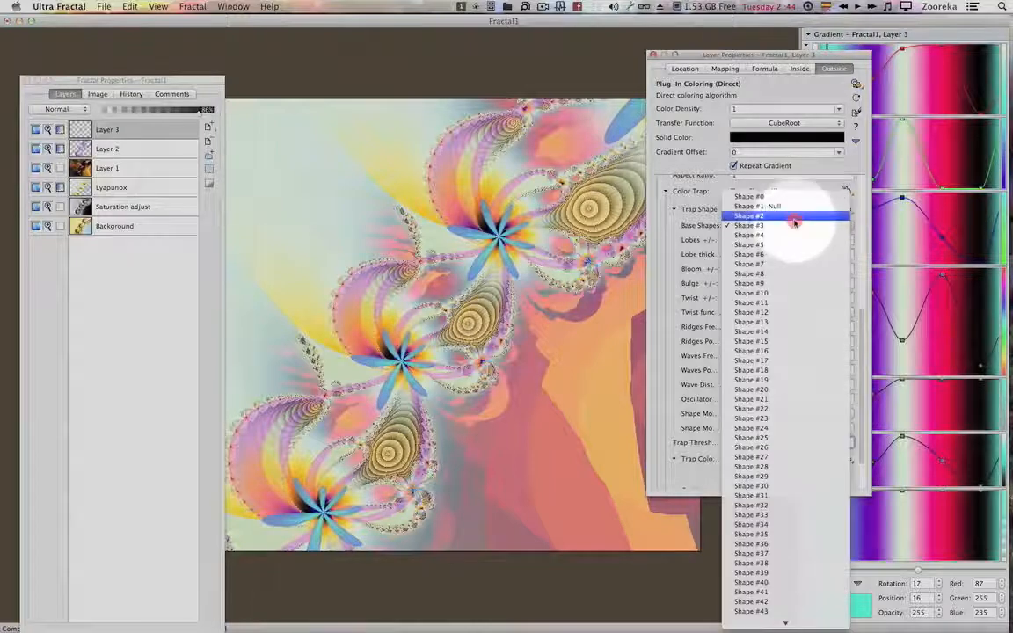
left_click(794, 217)
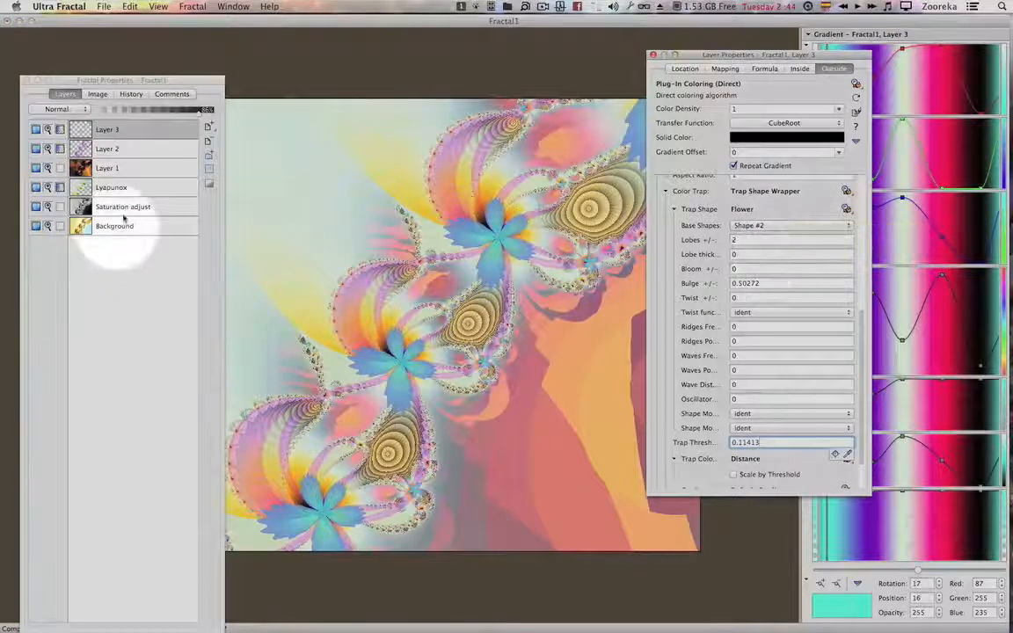
left_click(164, 111)
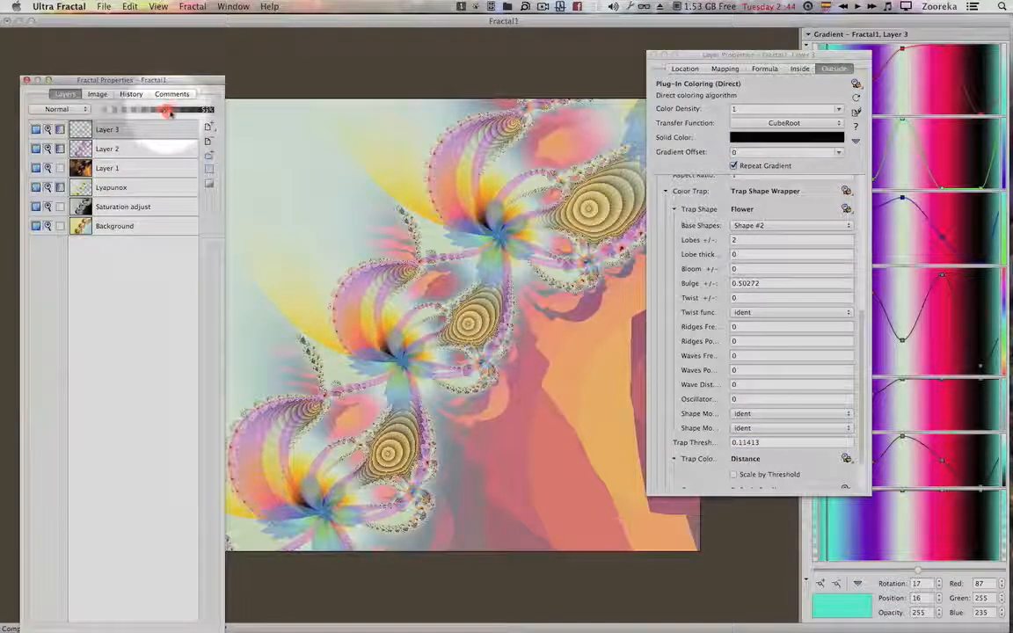
Try the Multiply, Overlay, Screen and Hard Light merge modes on Layer 3 and return it to Normal.
left_click(58, 109)
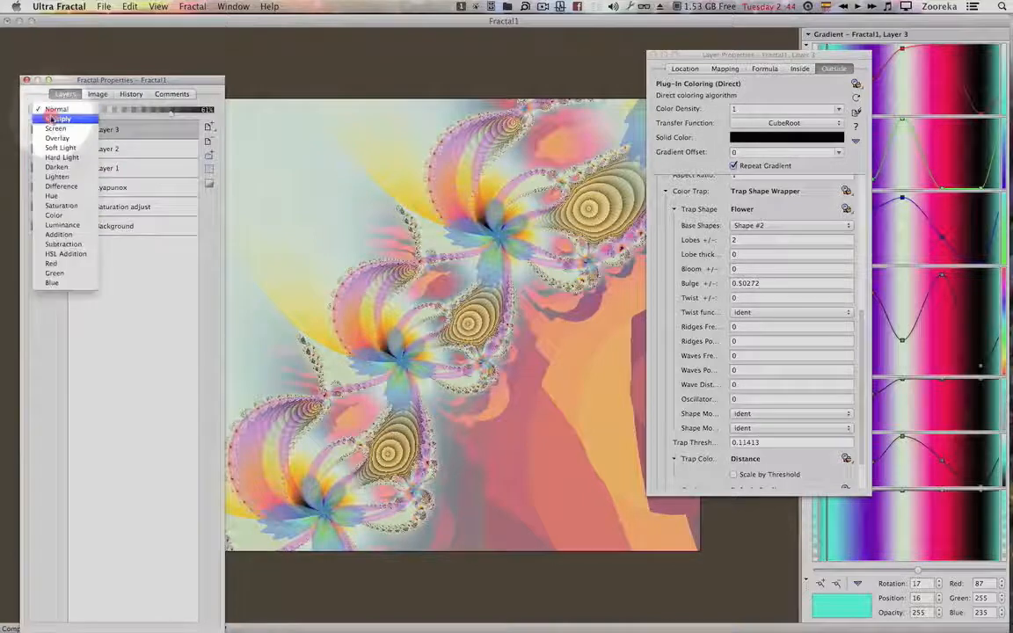
left_click(65, 113)
left_click(65, 111)
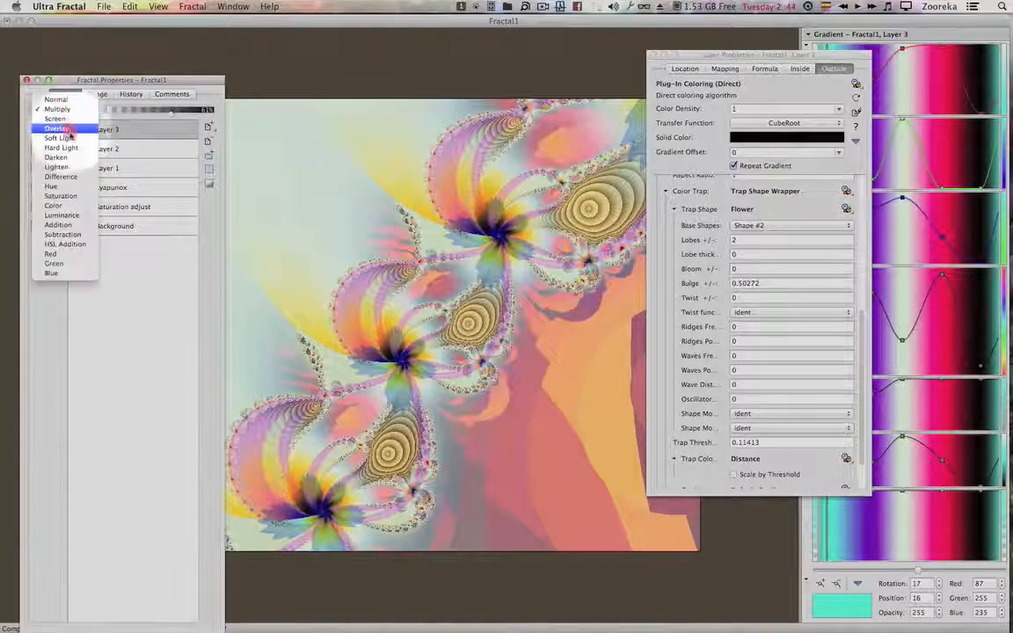
left_click(69, 132)
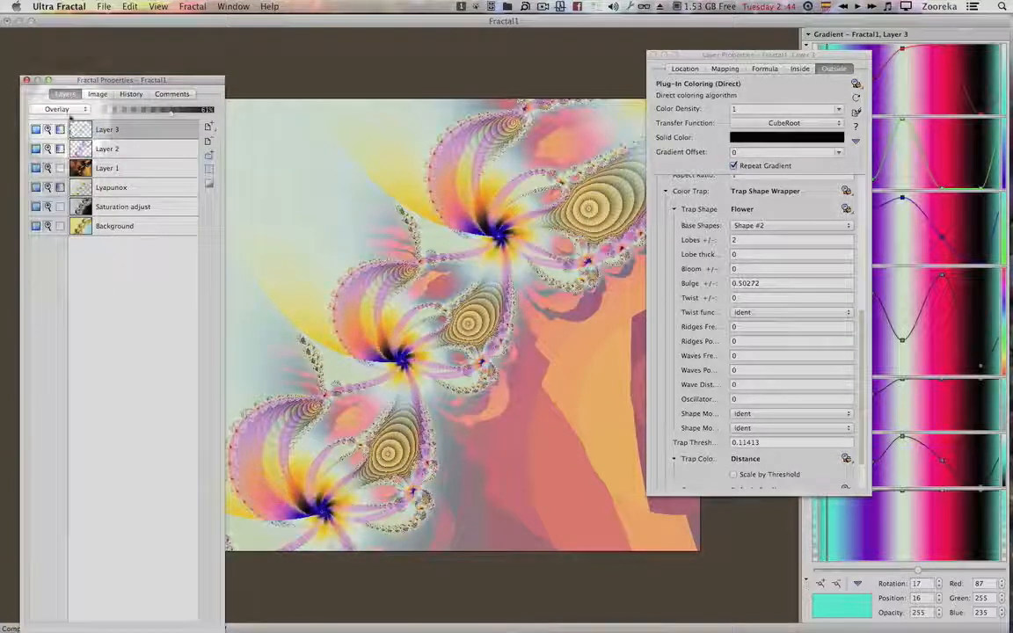
left_click(66, 109)
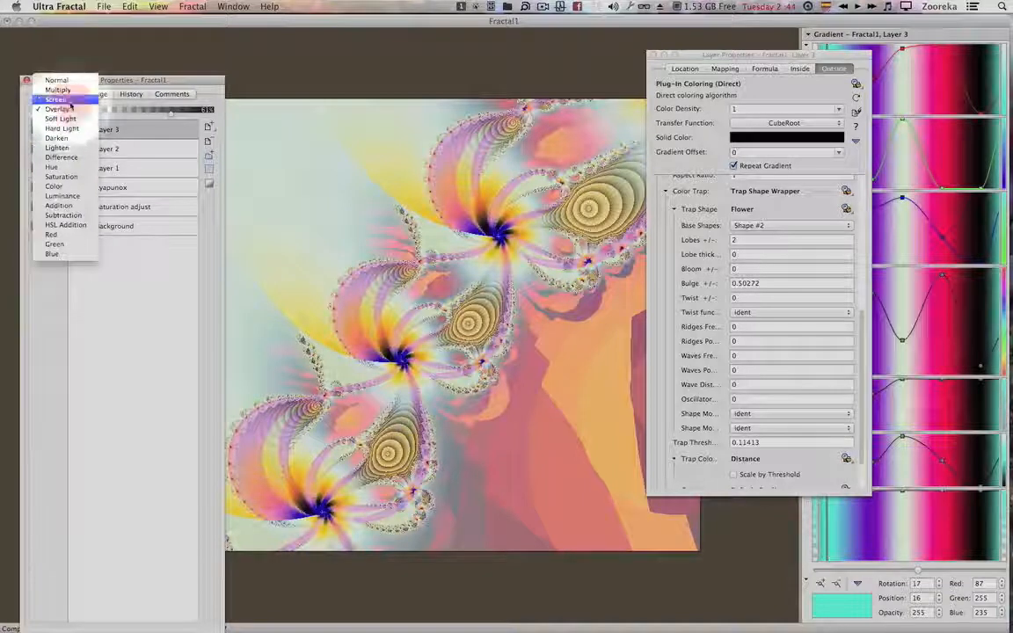
left_click(69, 100)
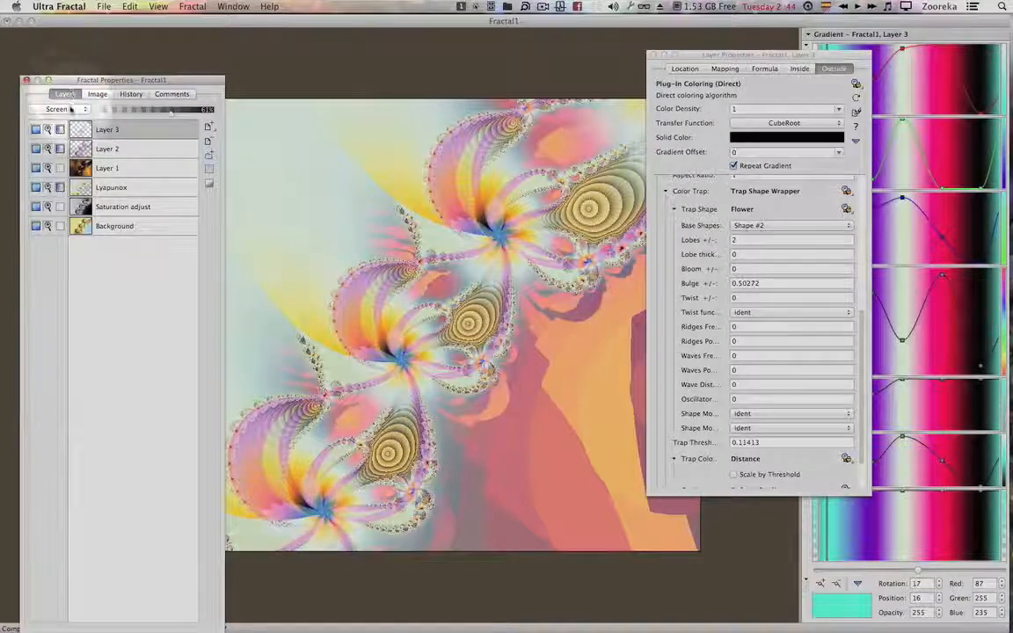
left_click(68, 109)
left_click(73, 139)
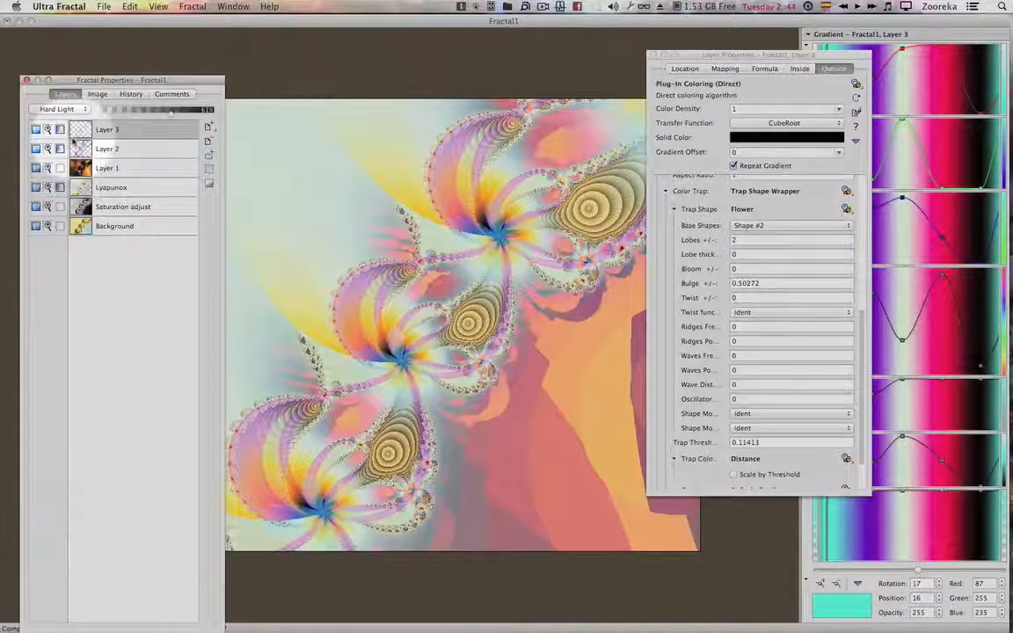
left_click(66, 108)
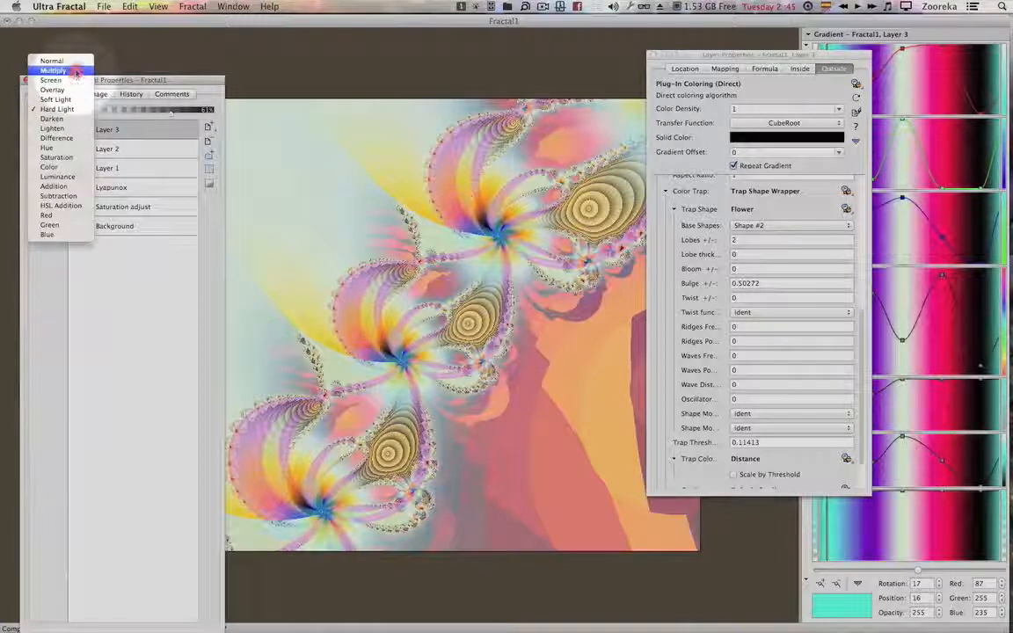
left_click(75, 62)
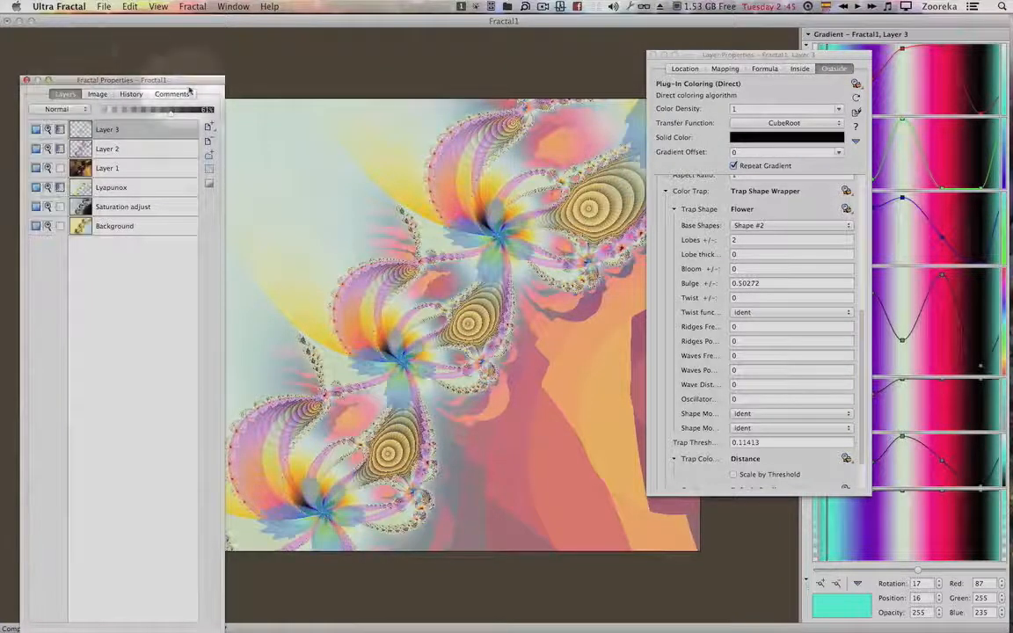
Raise Layer 3's opacity to 91%, and in its gradient set the purple point's opacity to 139 at position 95 and the teal point's to 255.
left_click_drag(170, 109, 207, 112)
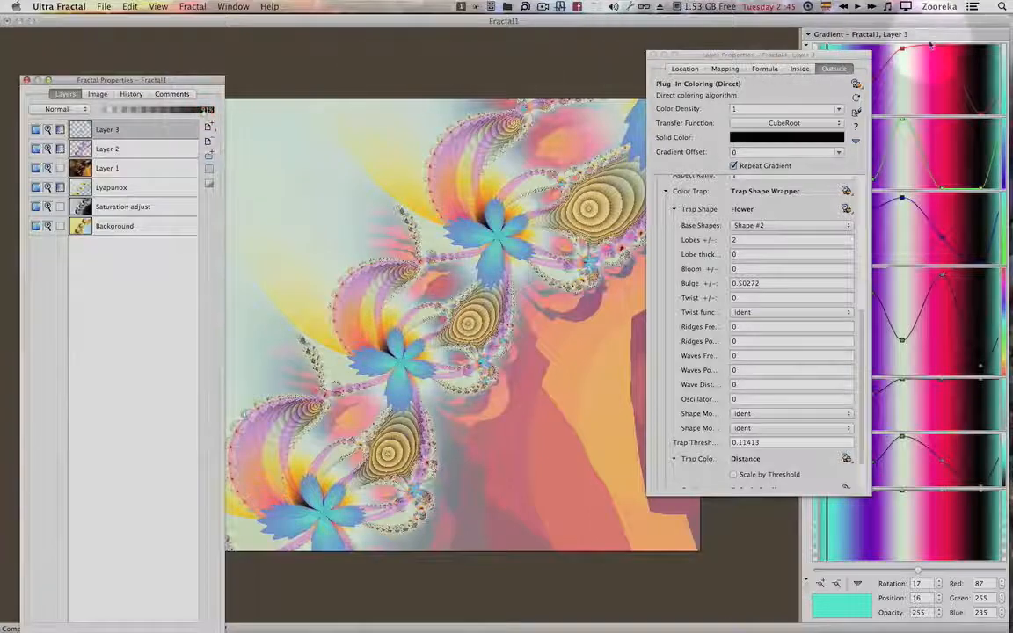
left_click_drag(930, 37, 575, 35)
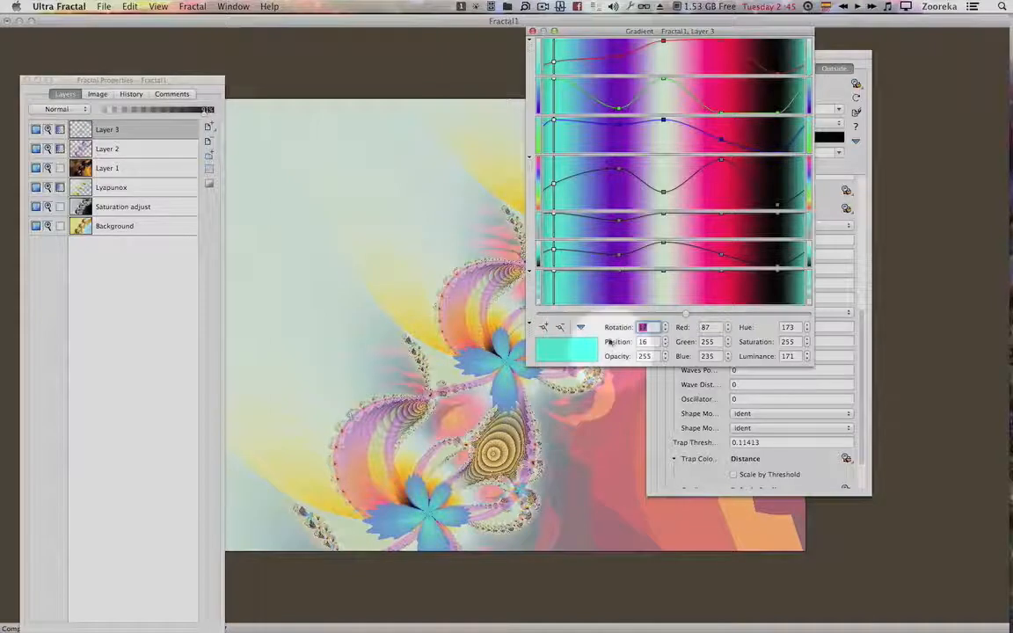
left_click_drag(621, 275, 604, 301)
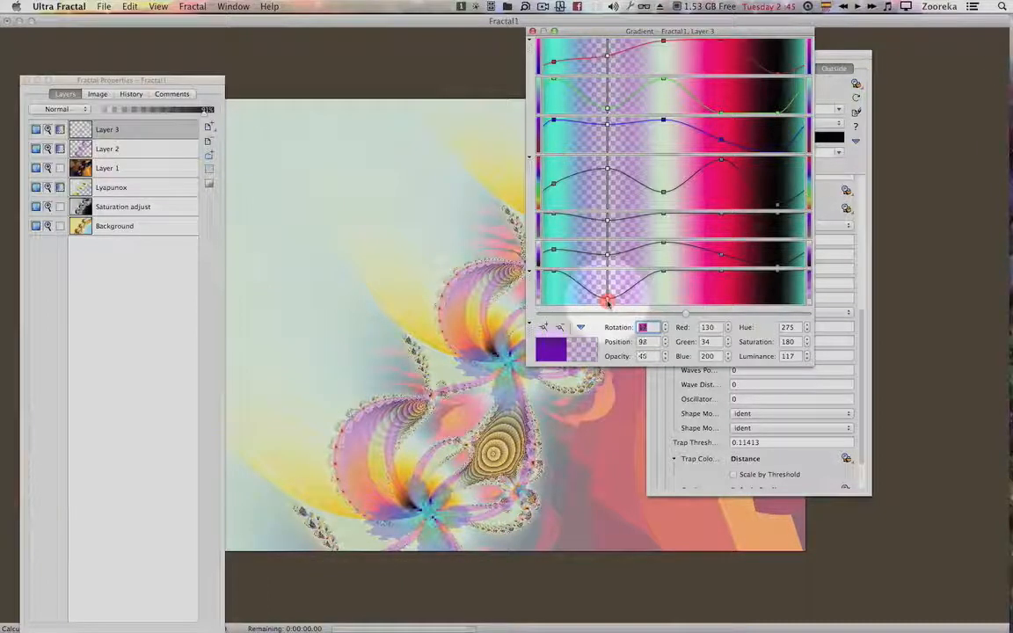
left_click_drag(594, 291, 605, 289)
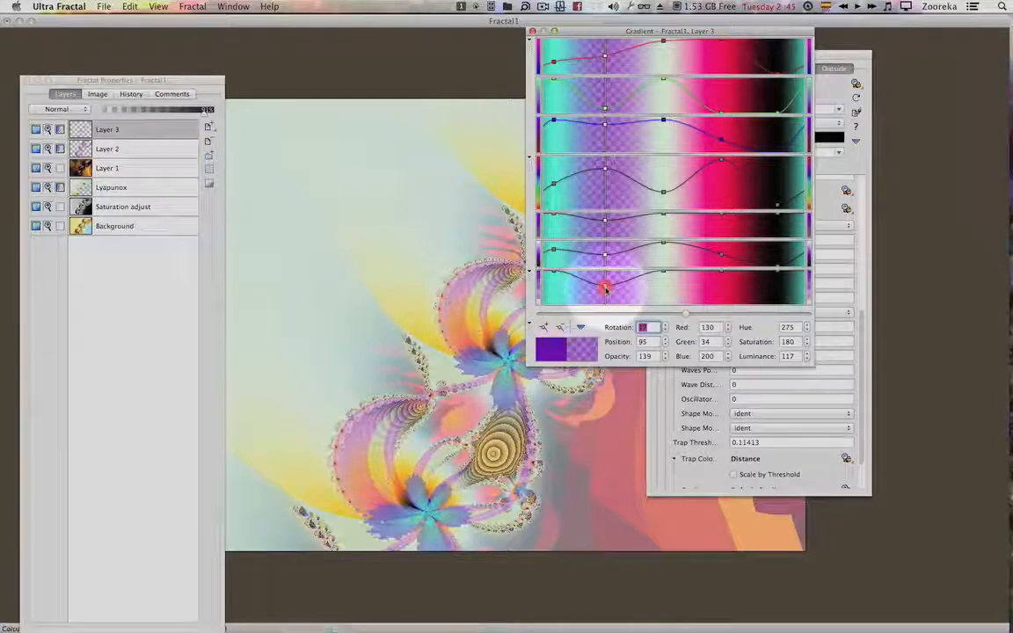
left_click(556, 276)
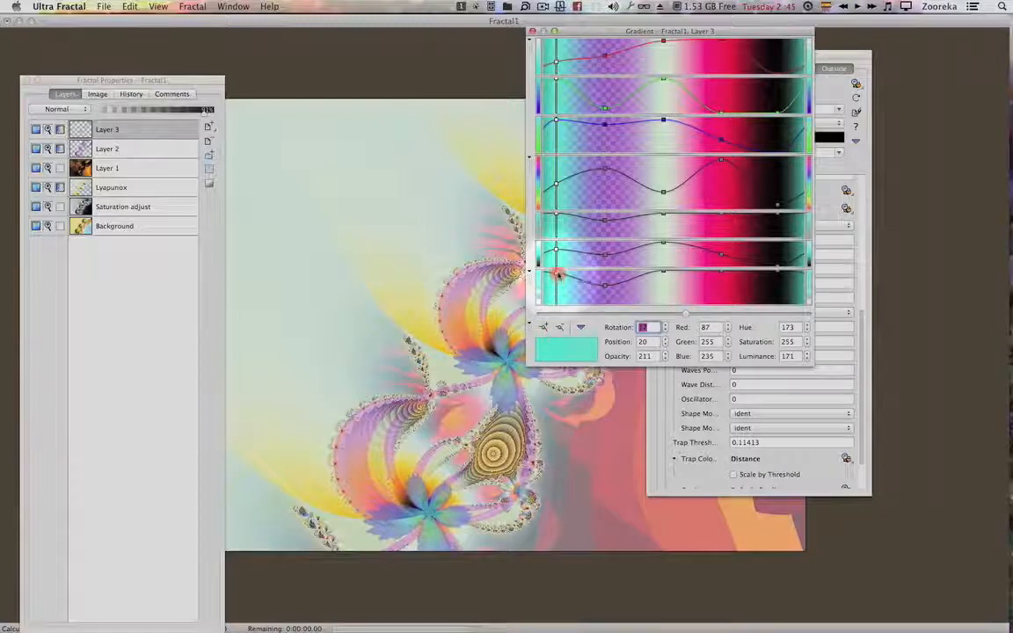
left_click_drag(555, 271, 554, 265)
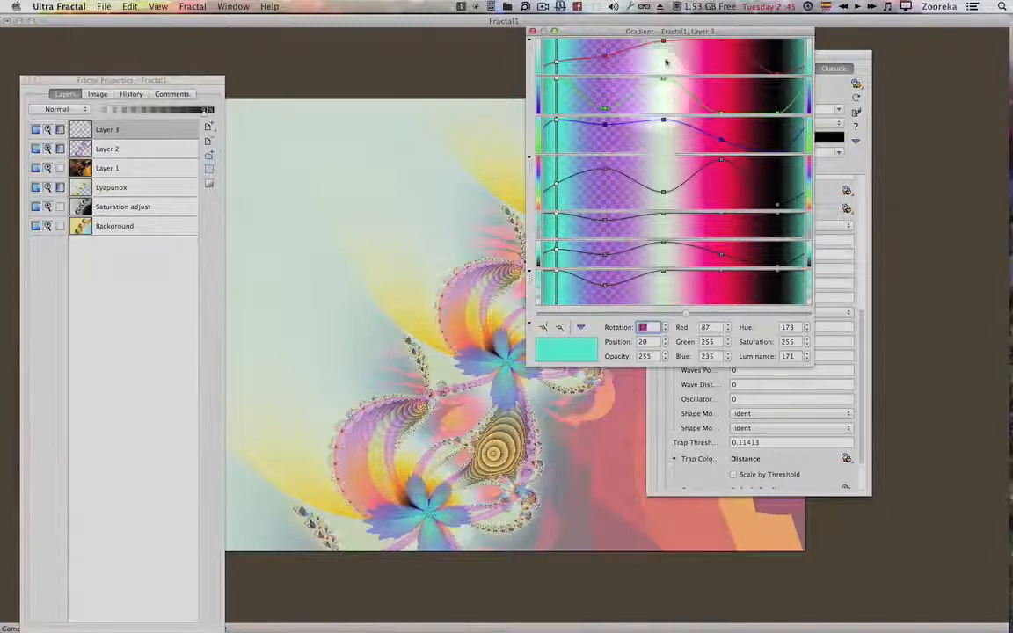
Move the Gradient and Layer Properties windows clear of the fractal image, docking Layer Properties.
left_click_drag(668, 29, 918, 57)
left_click(769, 68)
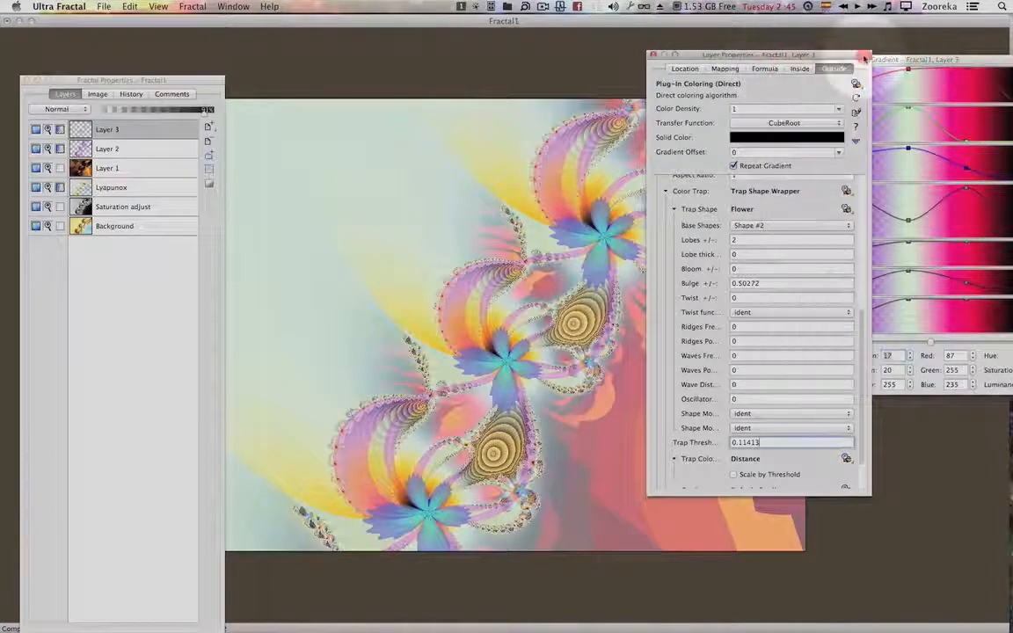
left_click_drag(788, 60, 943, 37)
Try zooming out and rotating the fractal image, and undo the change.
left_click(575, 232, "shift")
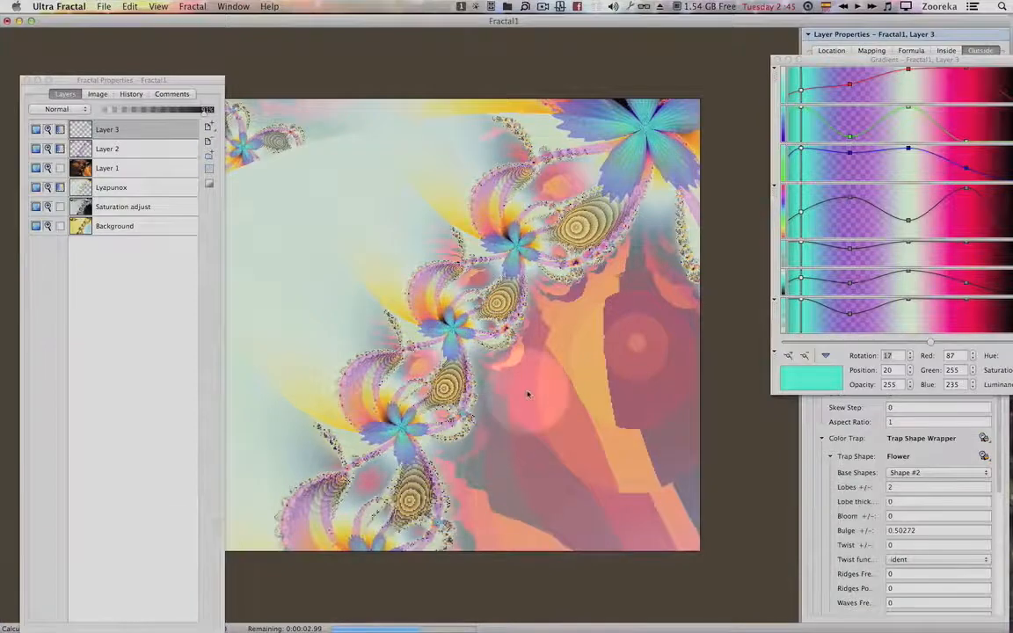
left_click_drag(574, 418, 529, 407)
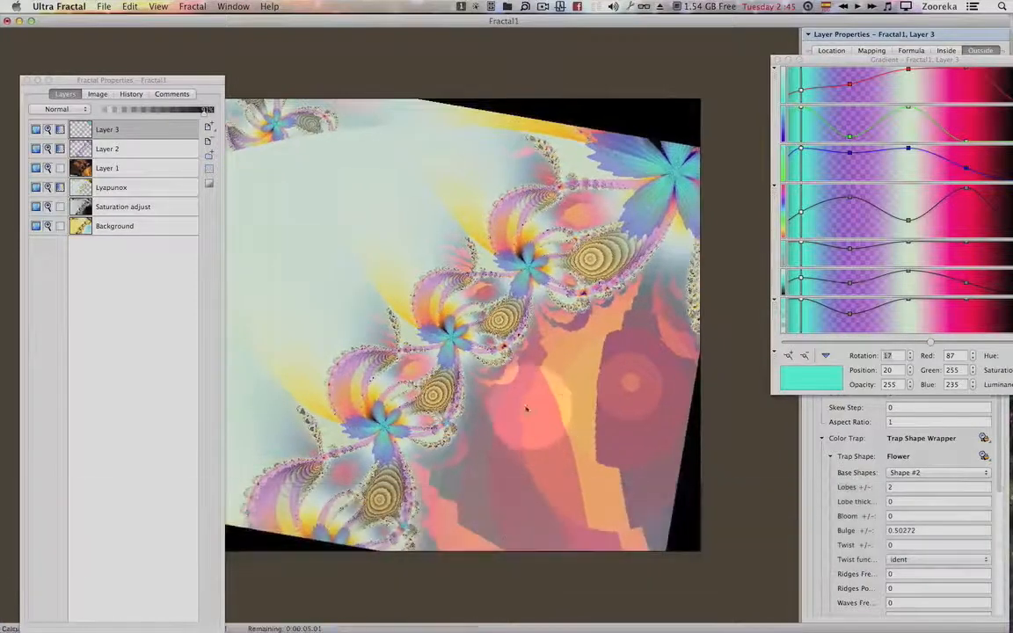
key("super+z")
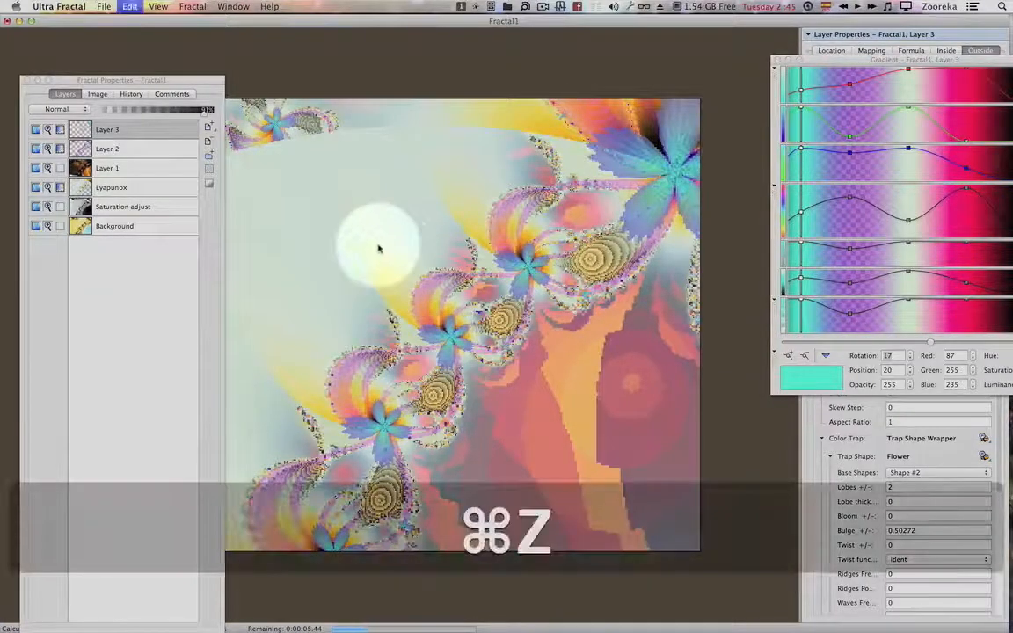
Move Fractal Properties off the image and shift the fractal slightly up and to the left within its frame.
left_click_drag(197, 82, 106, 82)
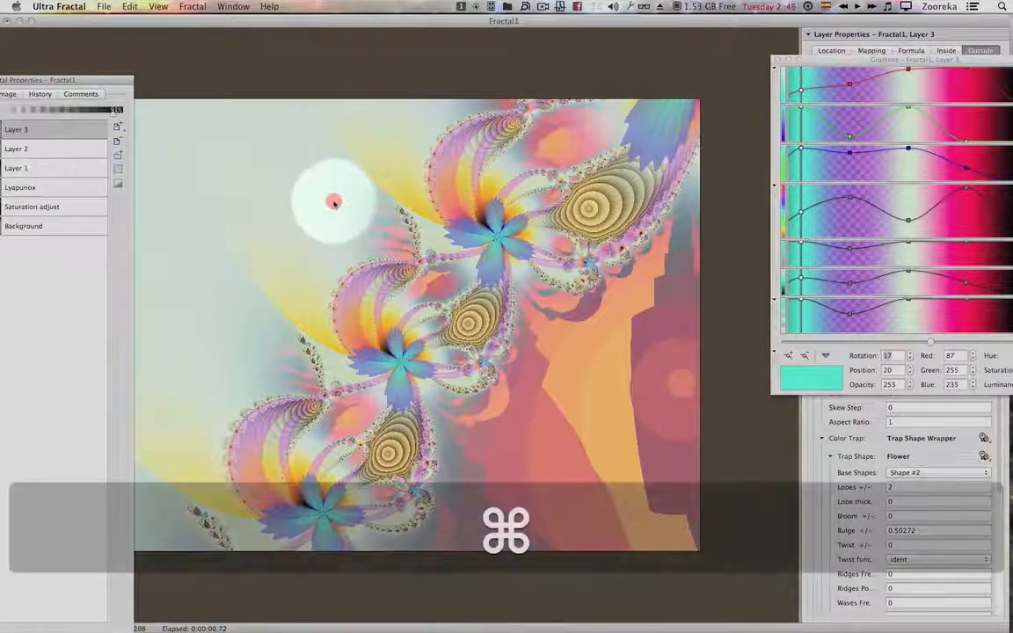
left_click(336, 224, "shift")
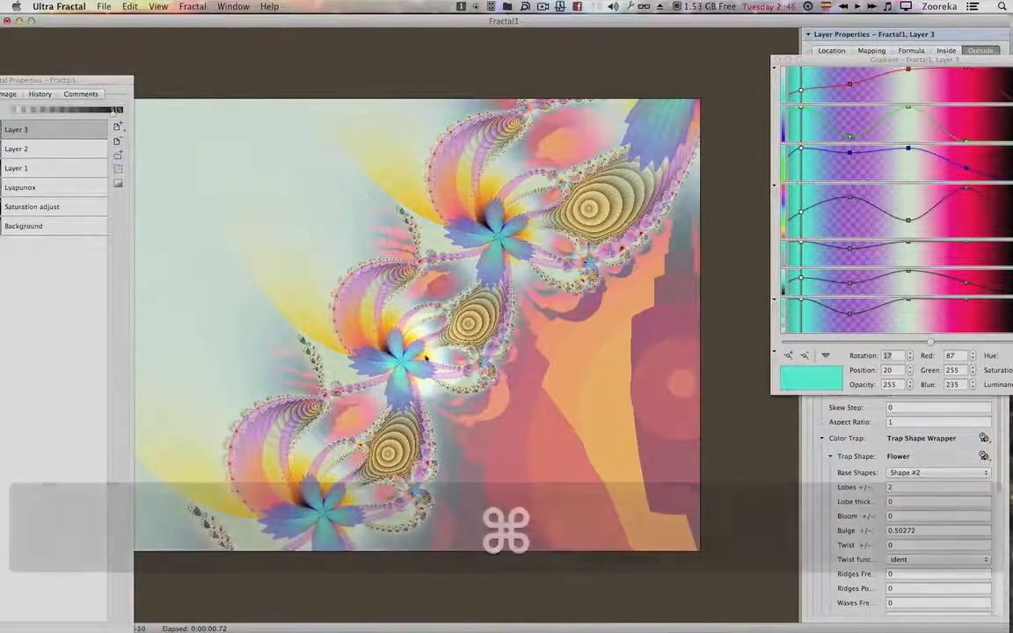
left_click_drag(425, 358, 385, 339)
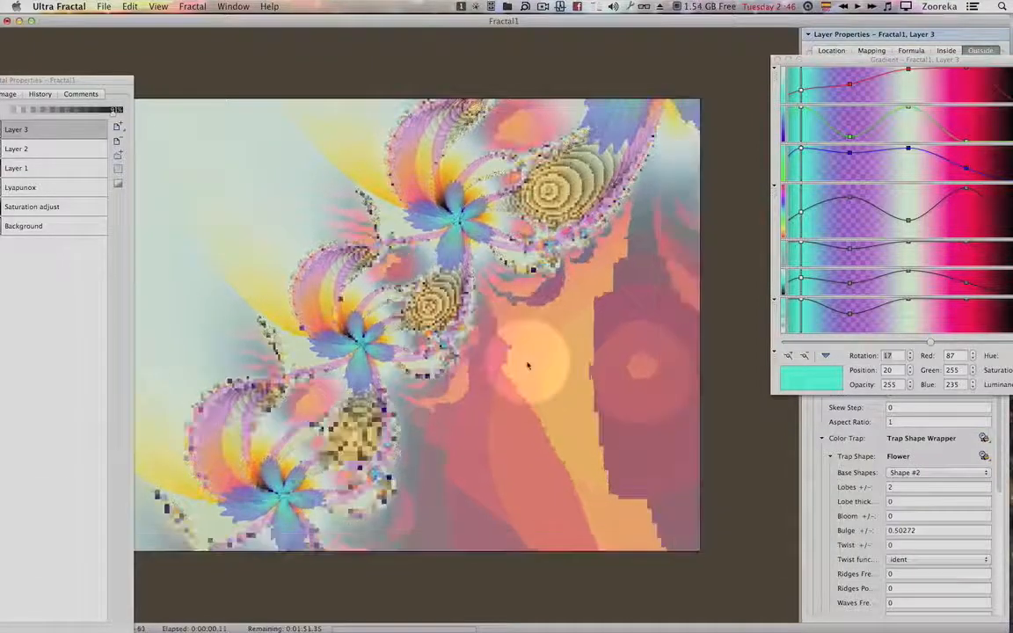
mouse_move(549, 396)
left_mouse_down()
mouse_move(545, 413)
mouse_move(529, 395)
left_mouse_up()
Rearrange the Fractal Properties and Gradient windows beside the image and duplicate Layer 3 as a new top layer.
left_click_drag(119, 85, 743, 64)
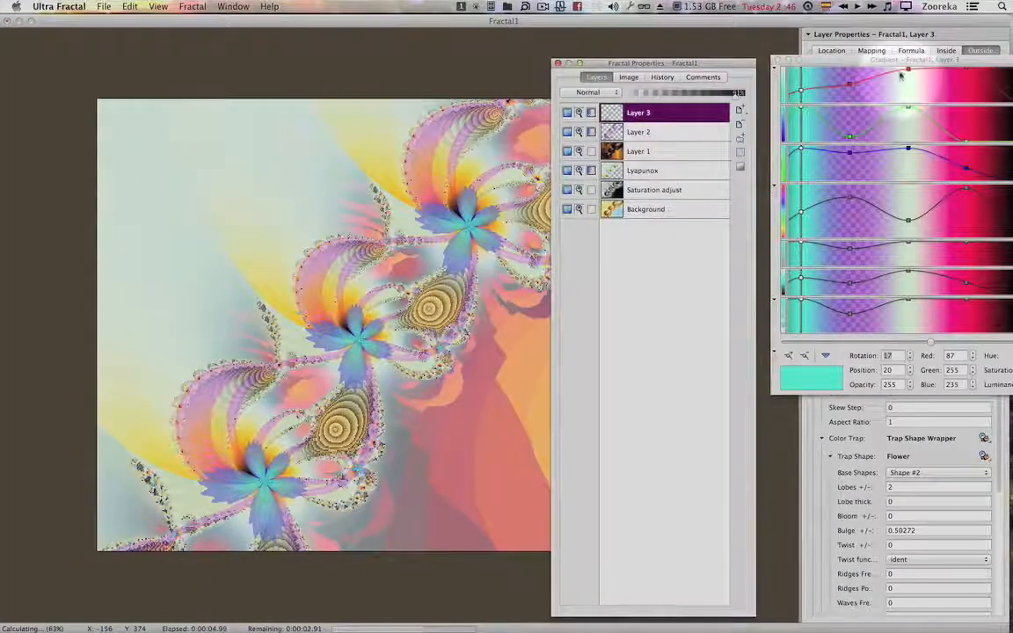
left_click_drag(791, 59, 491, 254)
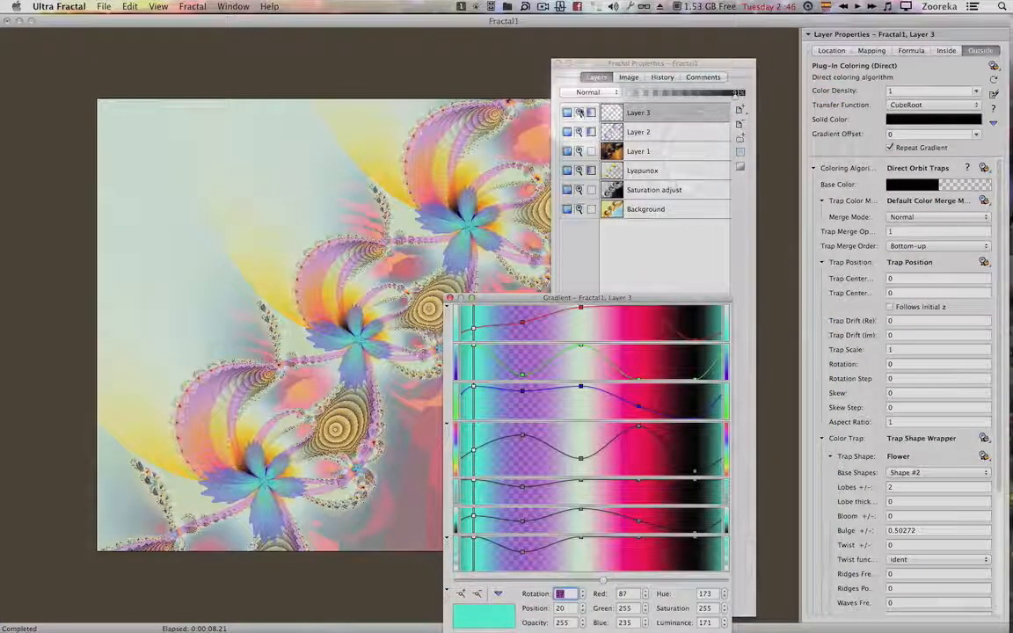
left_click(568, 112)
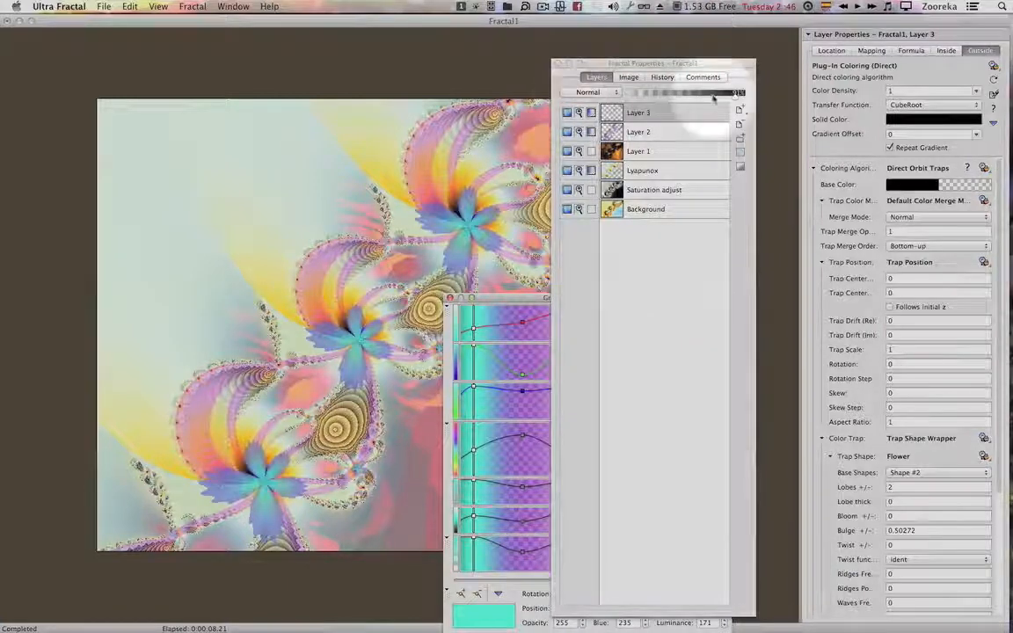
left_click(740, 109)
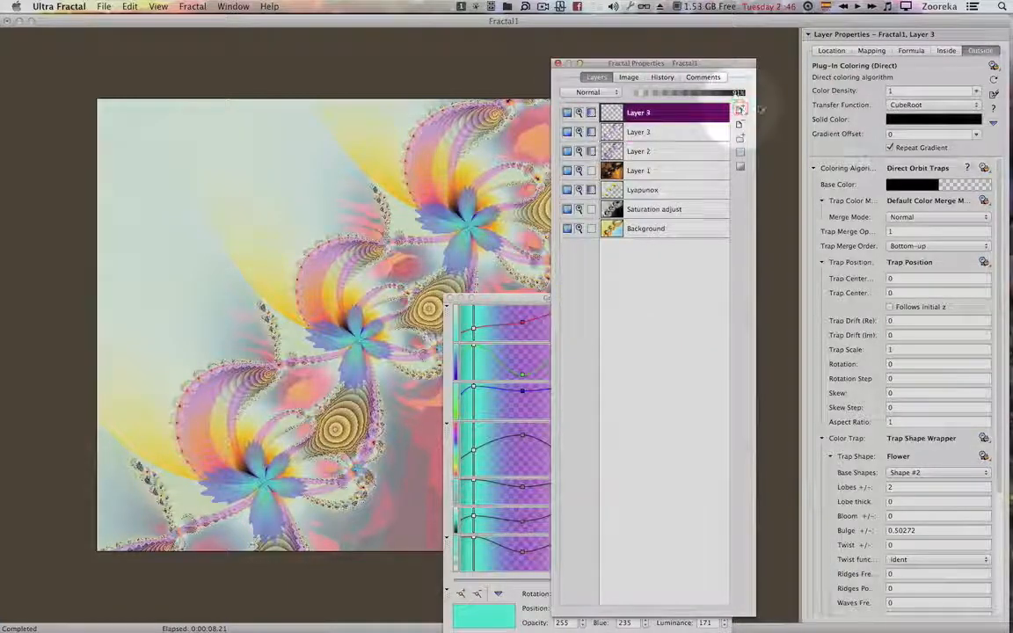
Replace Layer 4's outside coloring algorithm with the standard Orbit Traps.
left_click_drag(831, 35, 765, 60)
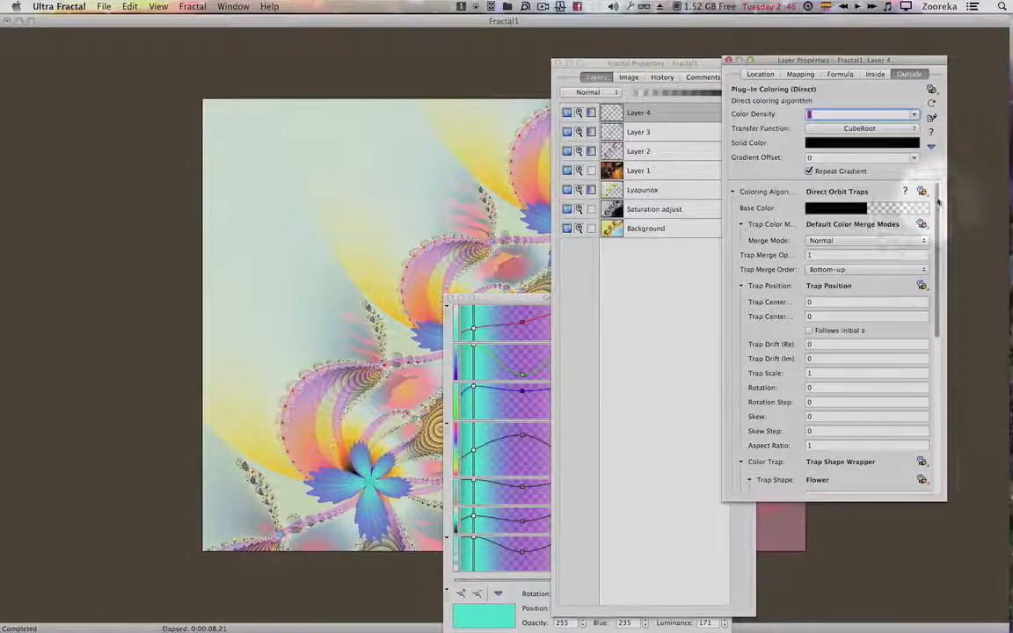
scroll(937, 198, "down", 10)
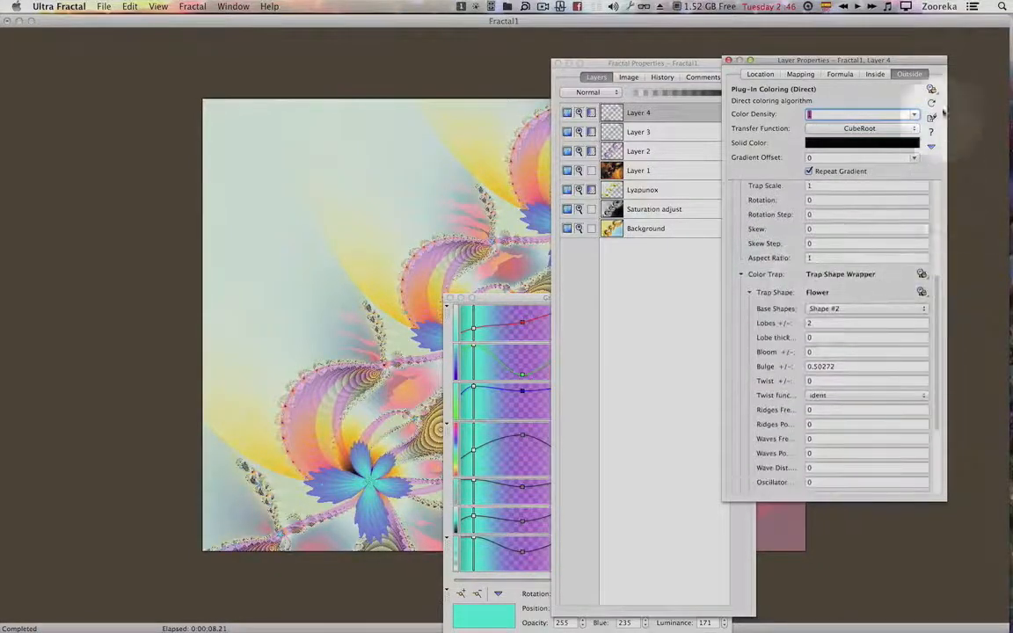
left_click(931, 88)
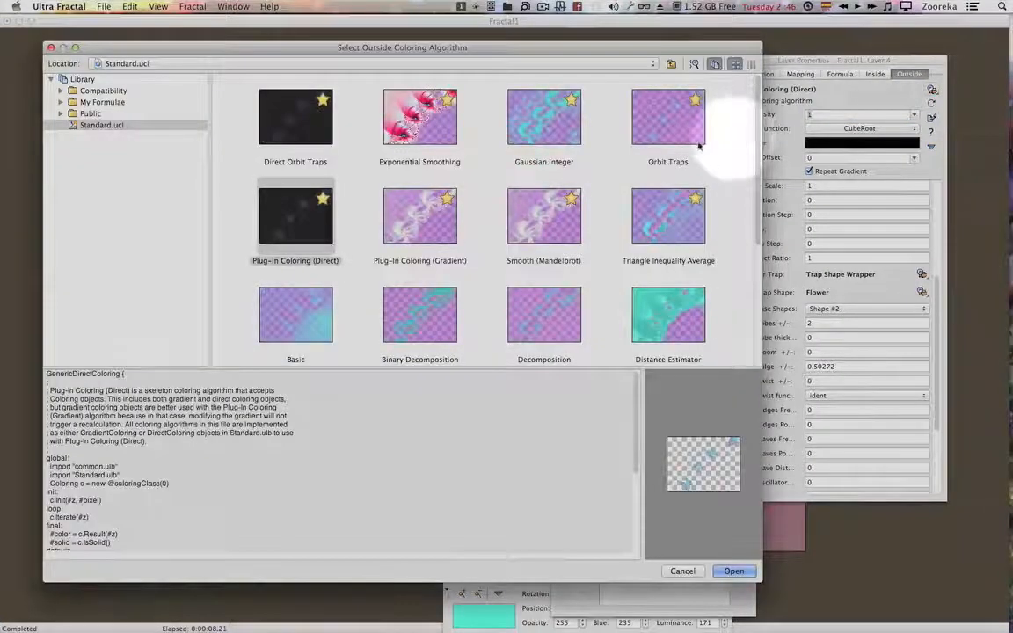
left_click(666, 128)
double_click(666, 128)
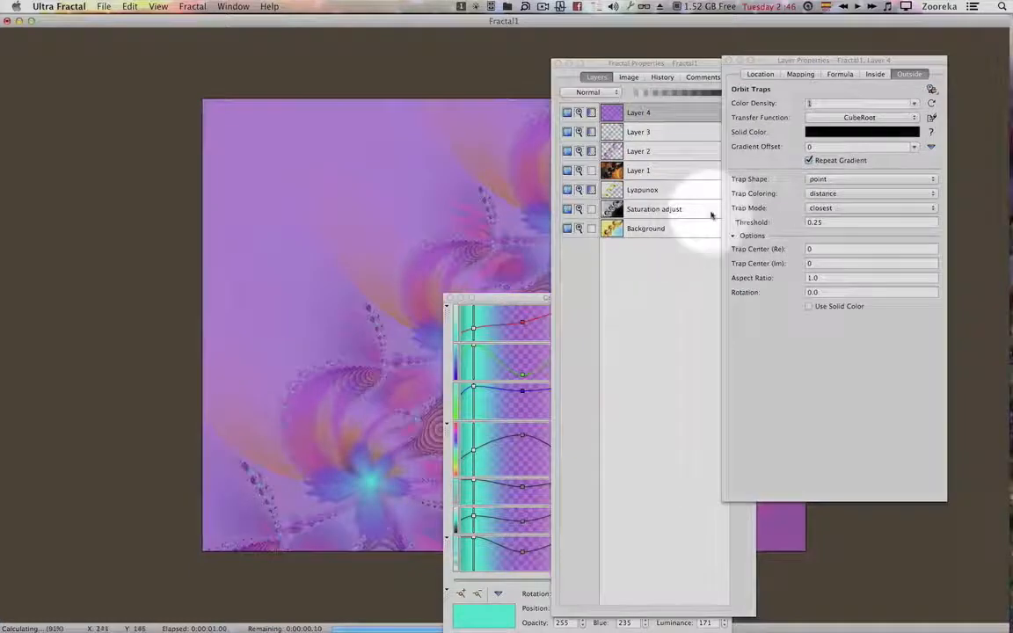
Set the opacity of the purple, pale, red and black points in Layer 4's gradient to 0, leaving only the teal part opaque.
left_click(521, 304)
left_click_drag(522, 303, 572, 206)
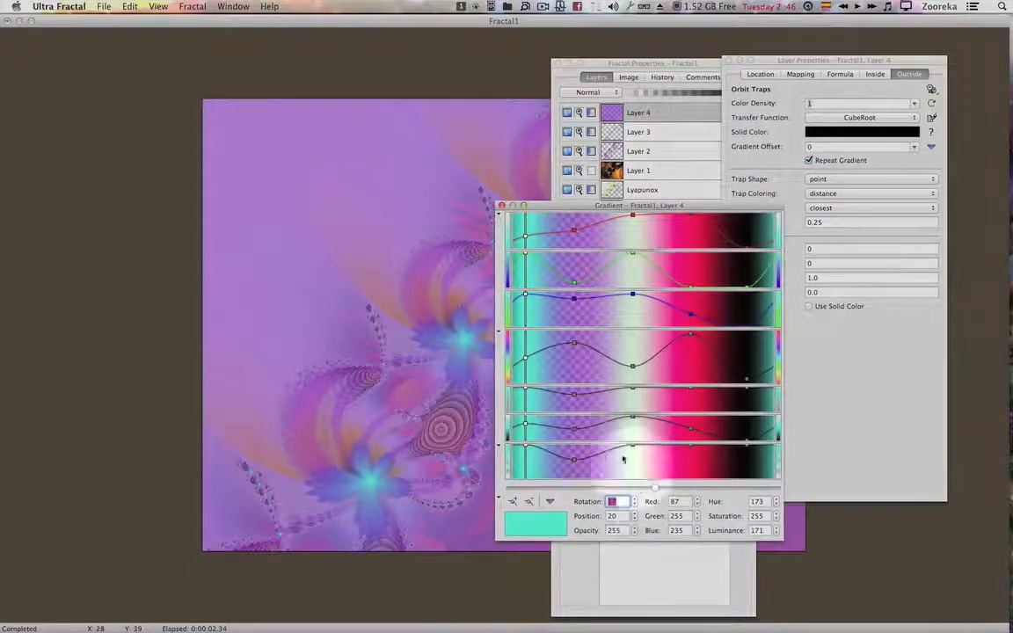
left_click_drag(573, 428, 580, 430)
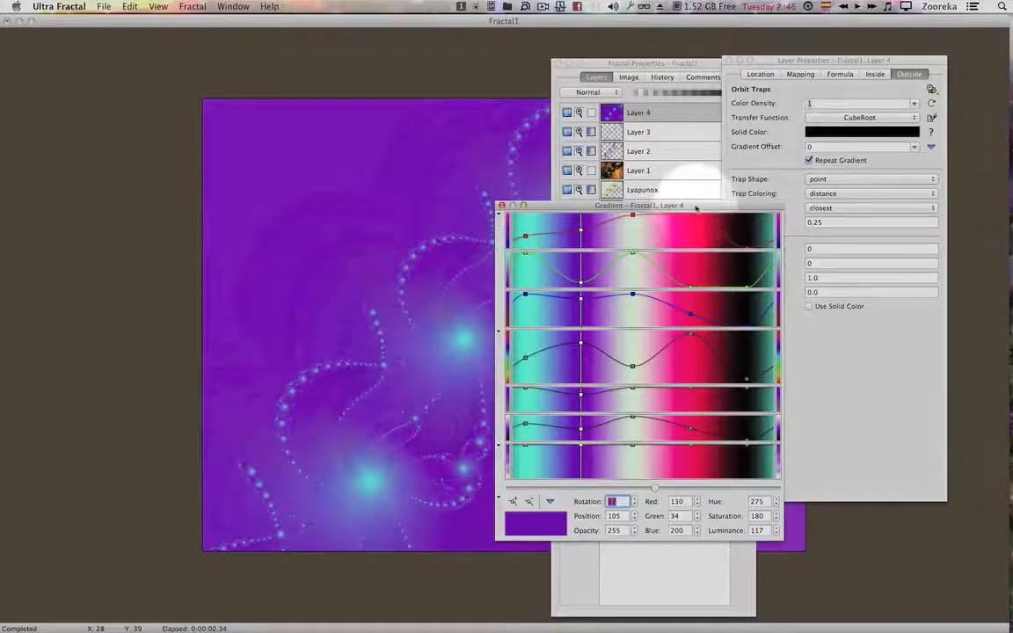
left_click_drag(693, 210, 576, 298)
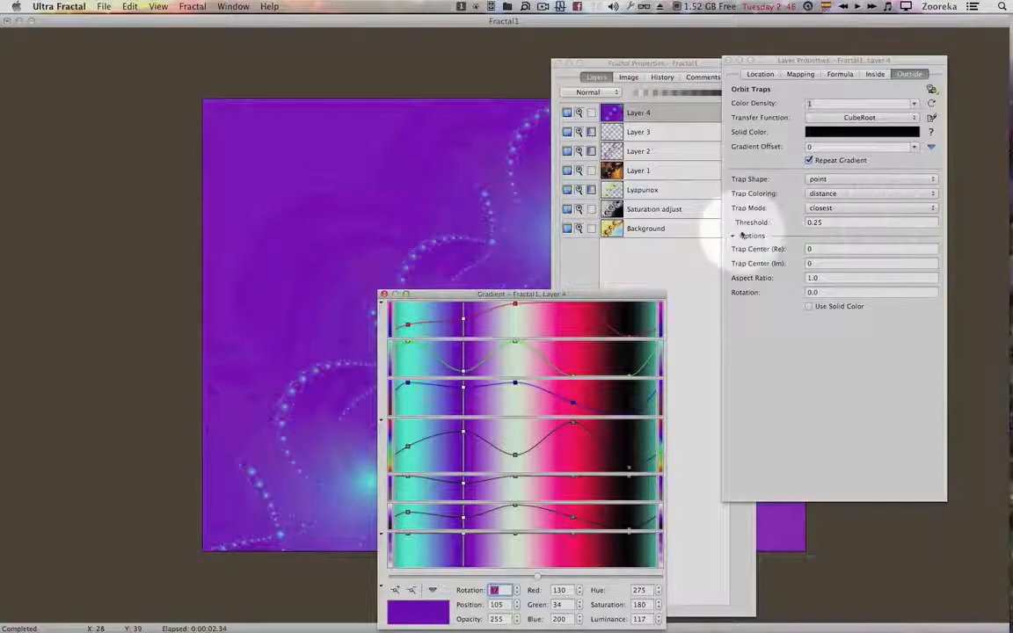
left_click_drag(605, 298, 678, 186)
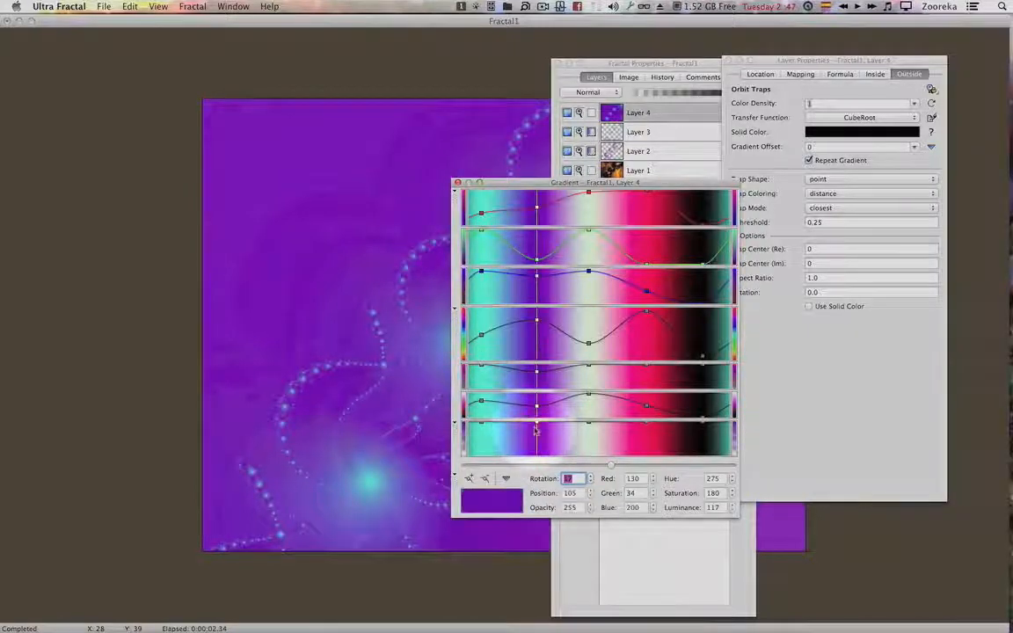
left_click_drag(539, 428, 539, 469)
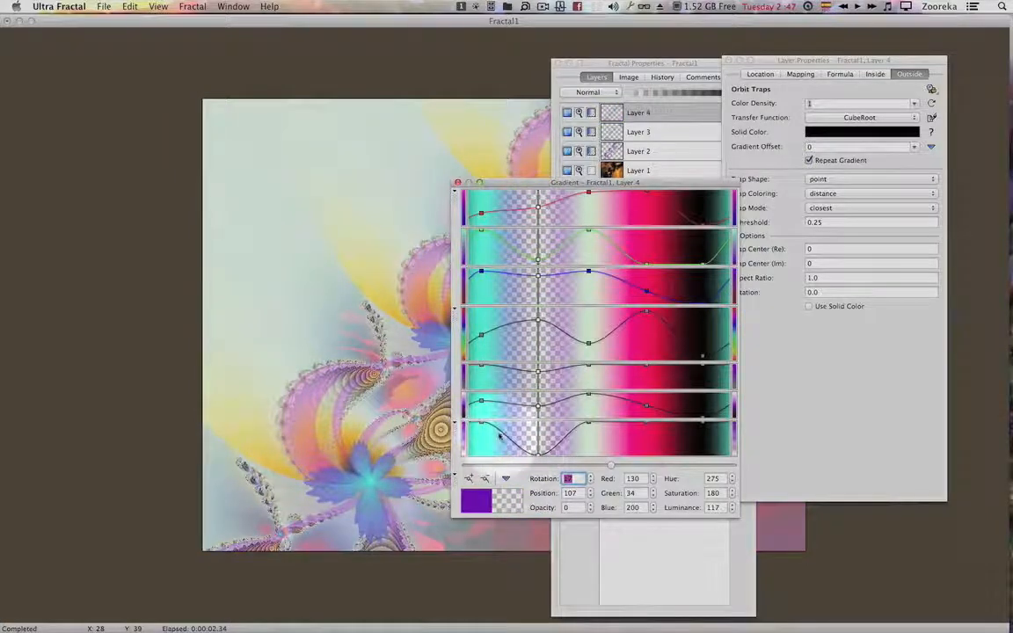
mouse_move(498, 434)
left_mouse_down()
mouse_move(589, 431)
mouse_move(596, 468)
left_mouse_up()
left_click_drag(644, 426, 719, 462)
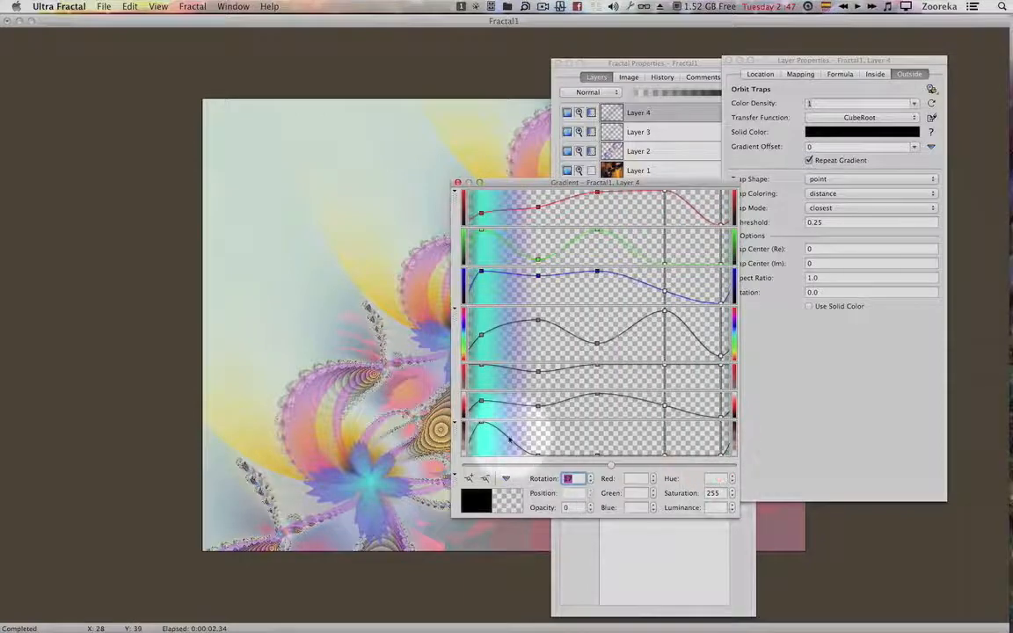
Insert a light blue gradient point at position 49 with opacity 255 and move the transparent purple point right beside it.
left_click(498, 429, "super")
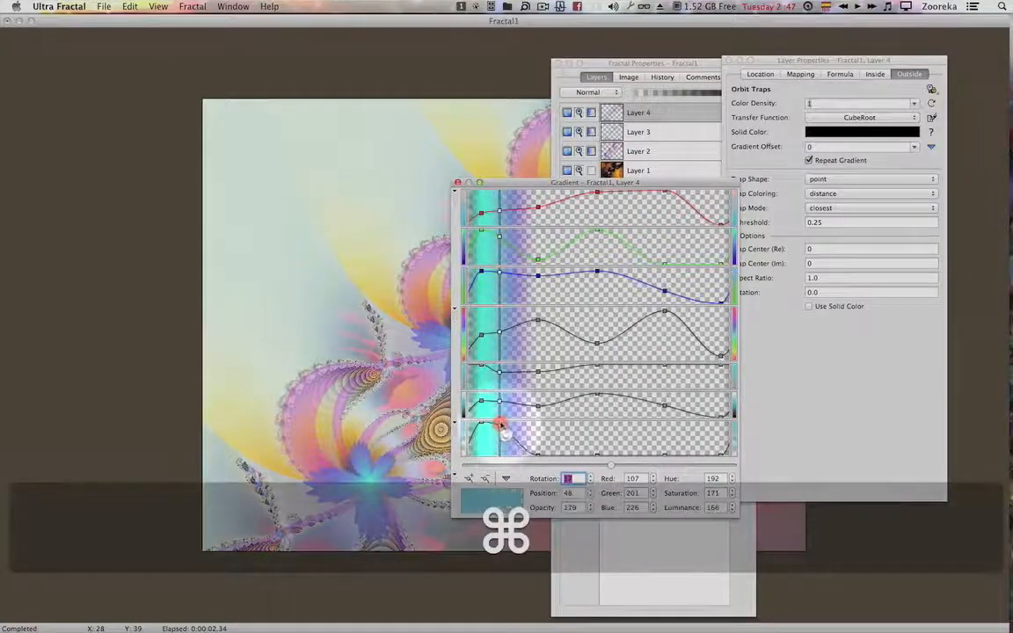
left_click_drag(501, 427, 502, 422)
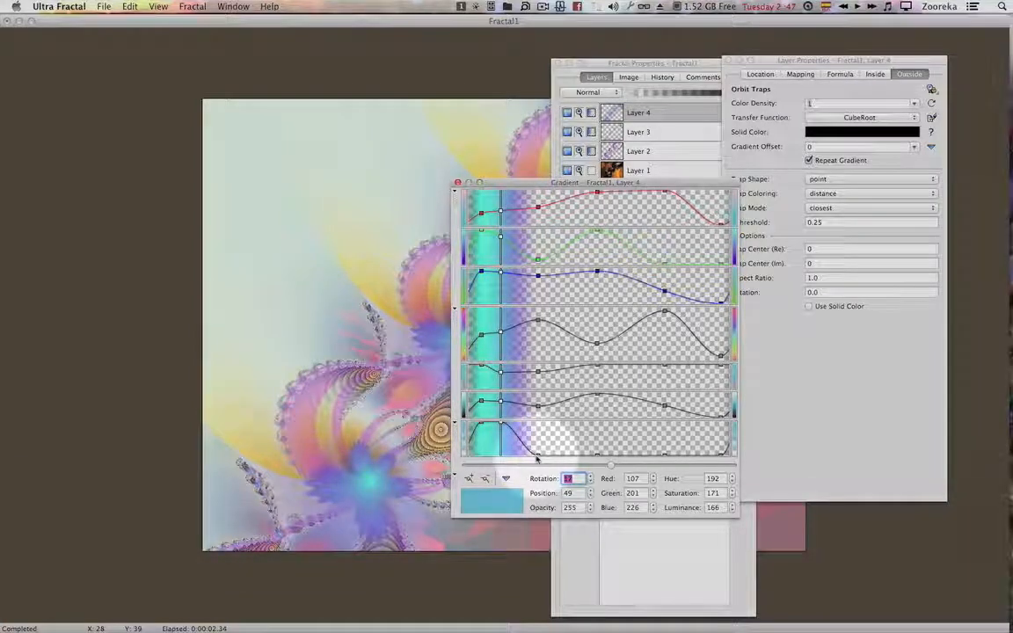
left_click_drag(536, 457, 507, 459)
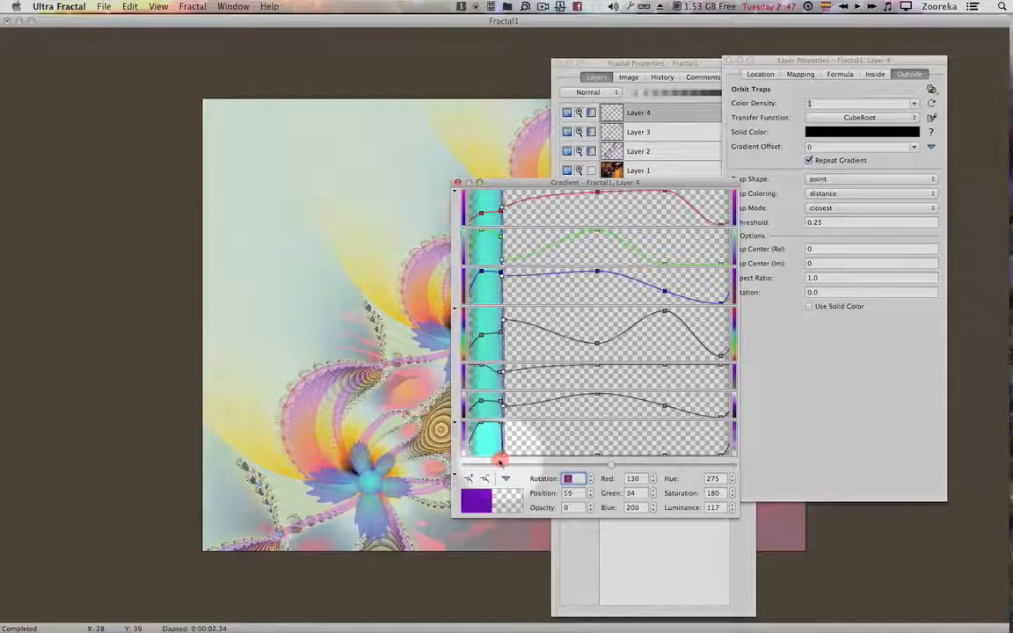
mouse_move(507, 459)
left_mouse_down()
mouse_move(517, 461)
mouse_move(498, 461)
left_mouse_up()
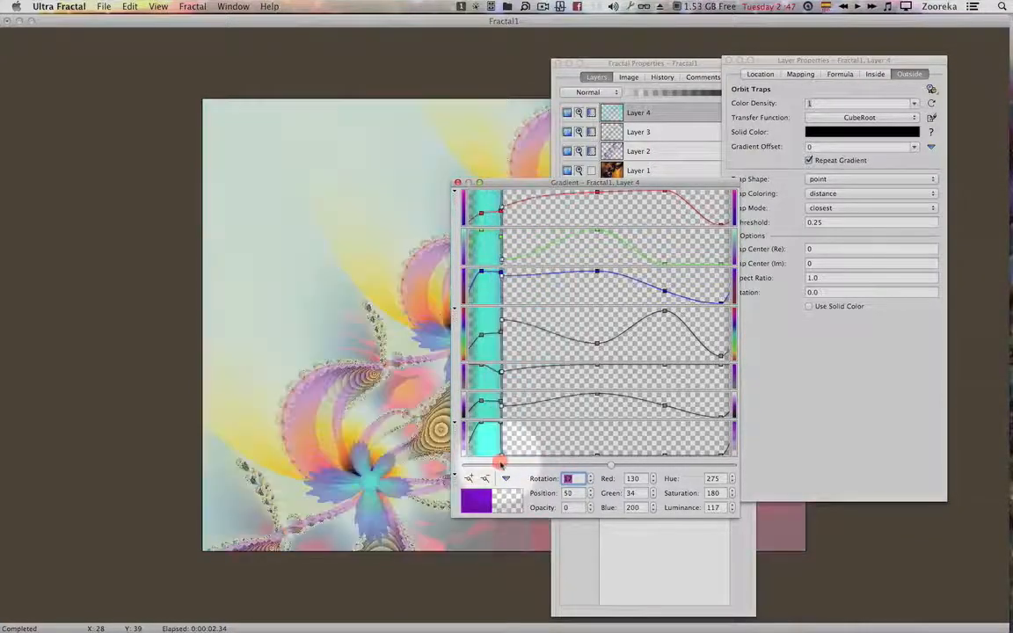
Move Layer 4's teal gradient point to position 0 and the light blue point to position 37.
left_click(470, 422)
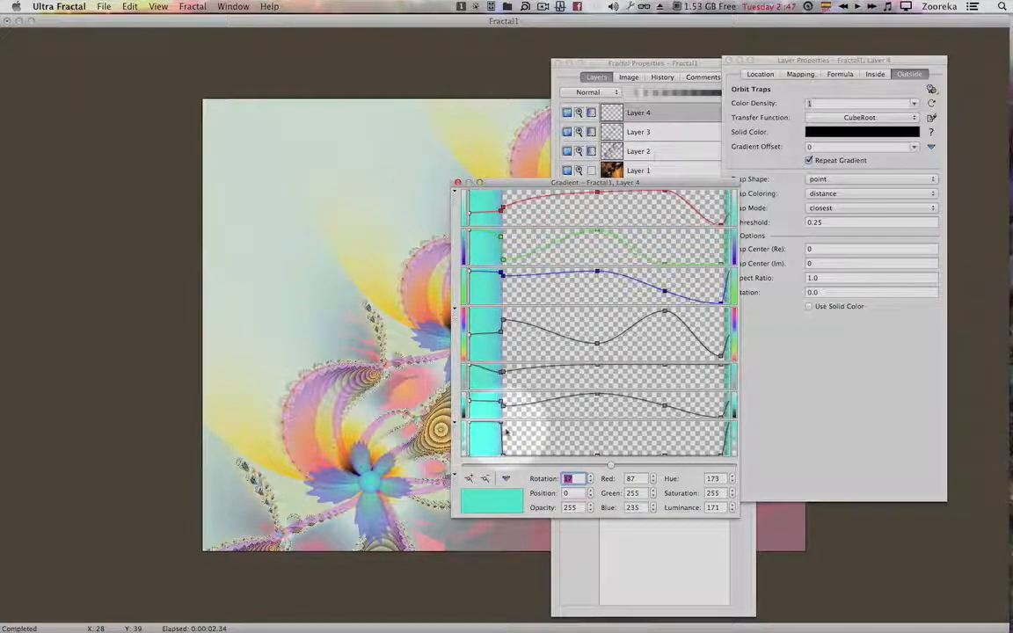
left_click(493, 424)
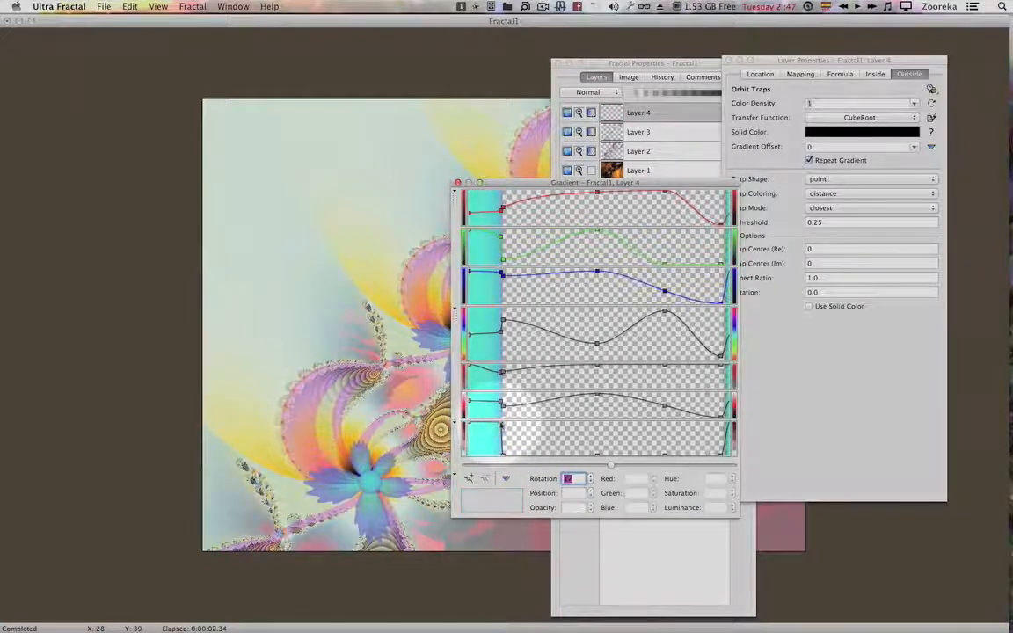
left_click(495, 424)
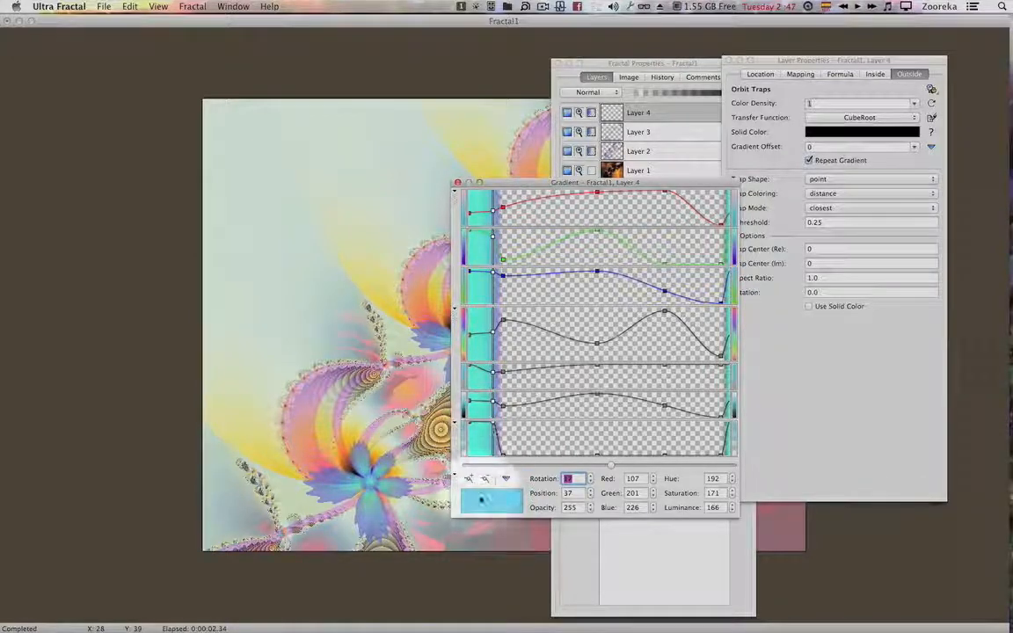
Adjust Layer 4's gradient colors with a hue shift of -111 and a luminance shift of 36.
left_click(481, 498)
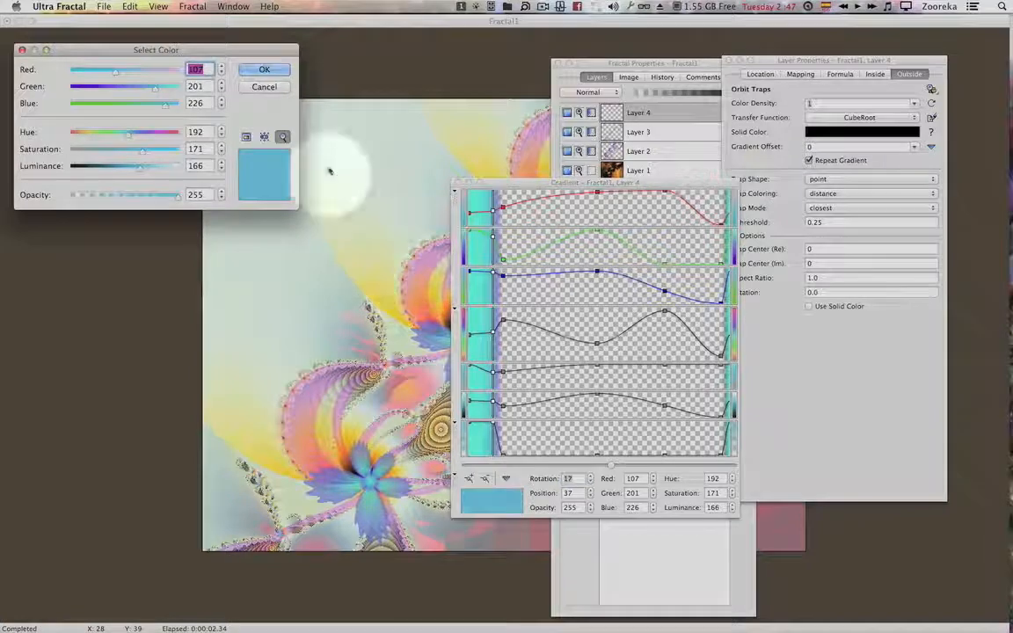
left_click(264, 71)
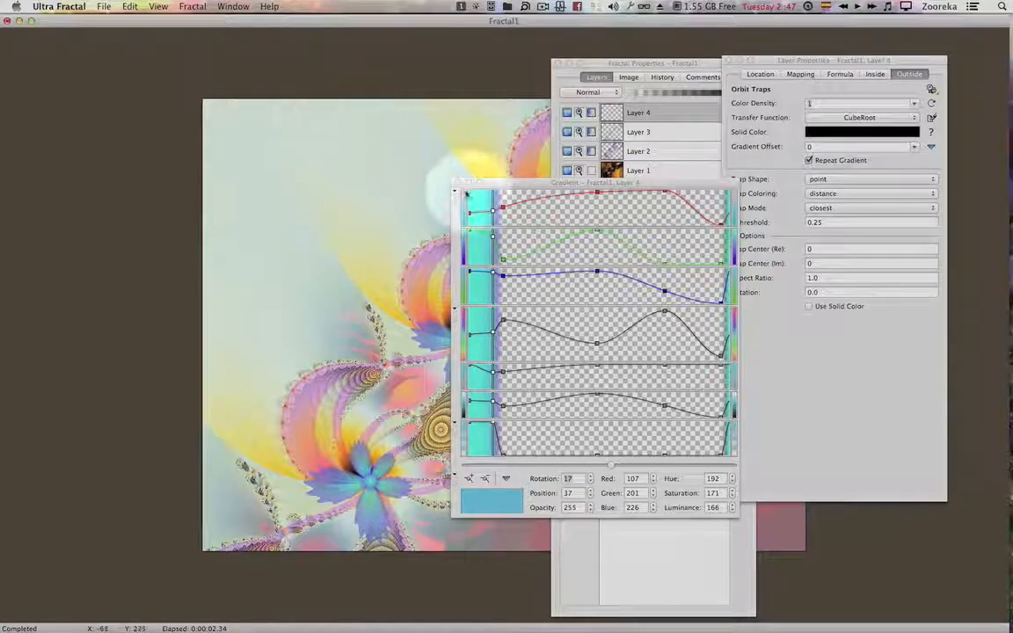
left_click(457, 183)
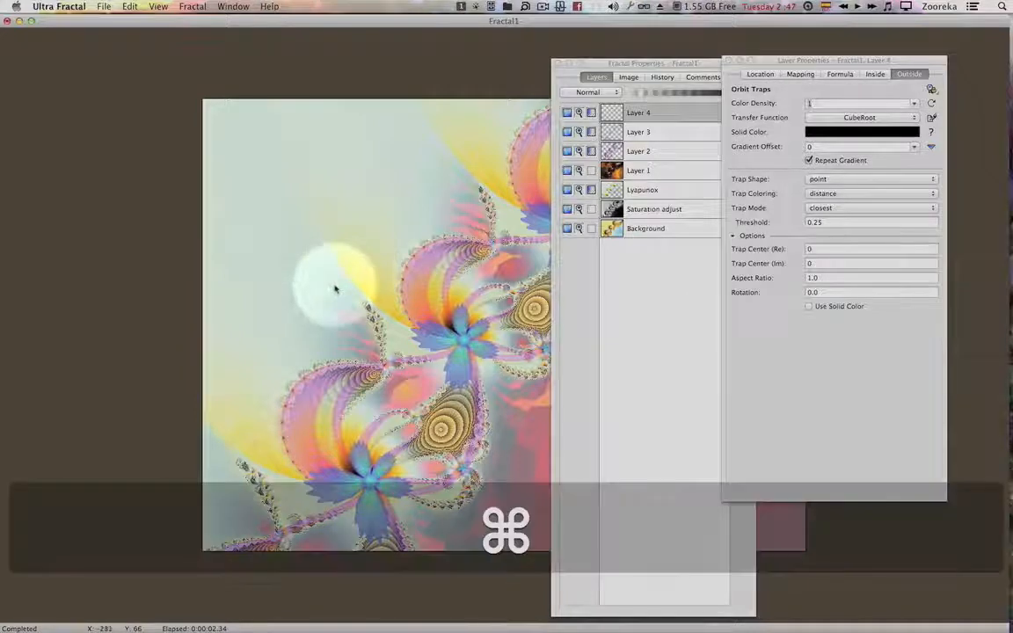
key("super+j")
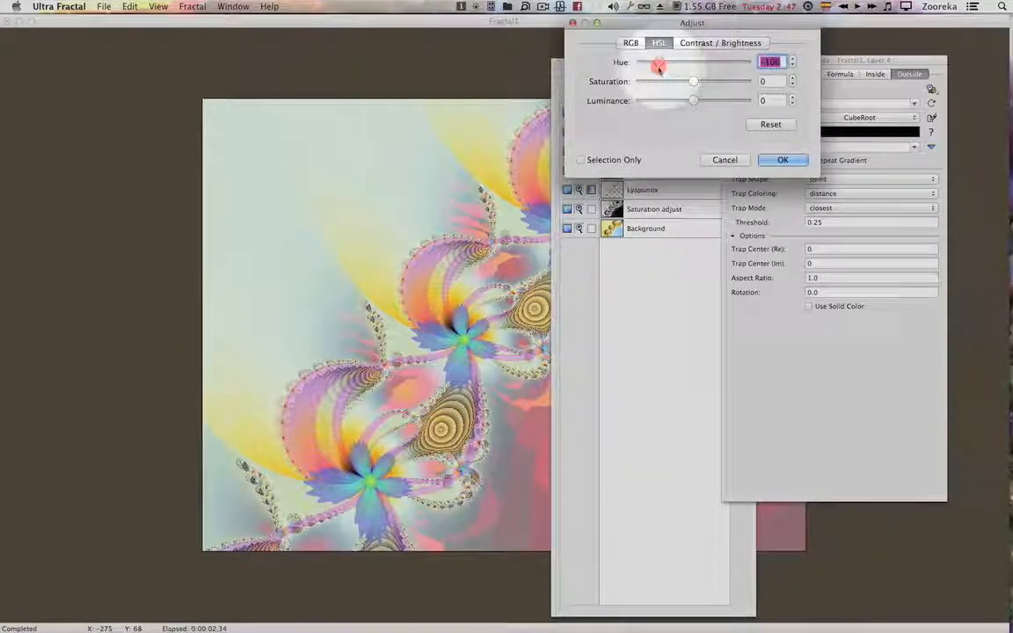
left_click_drag(661, 68, 661, 68)
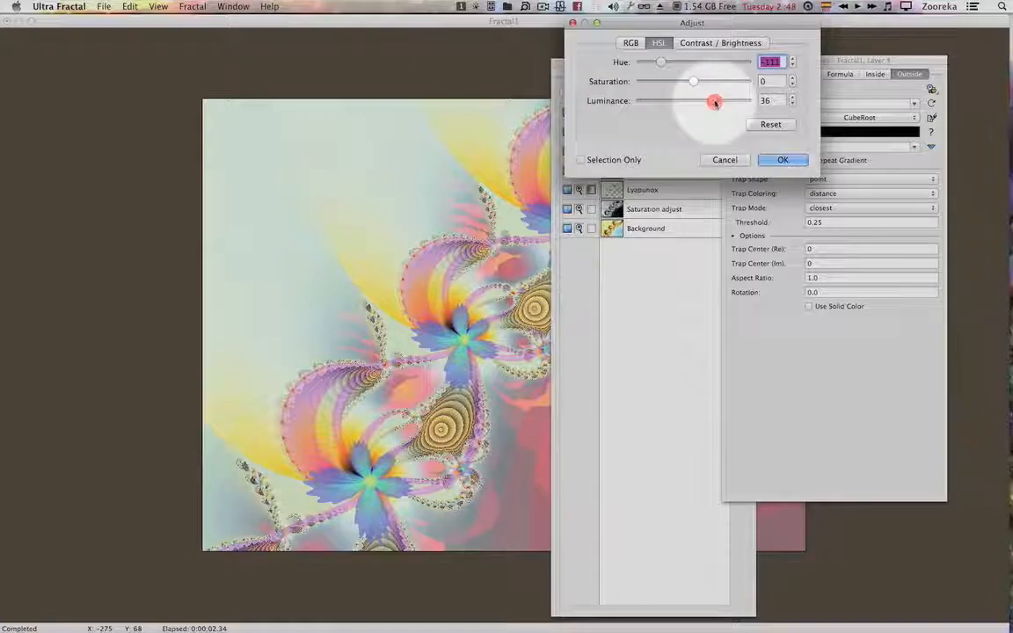
left_click_drag(715, 102, 714, 102)
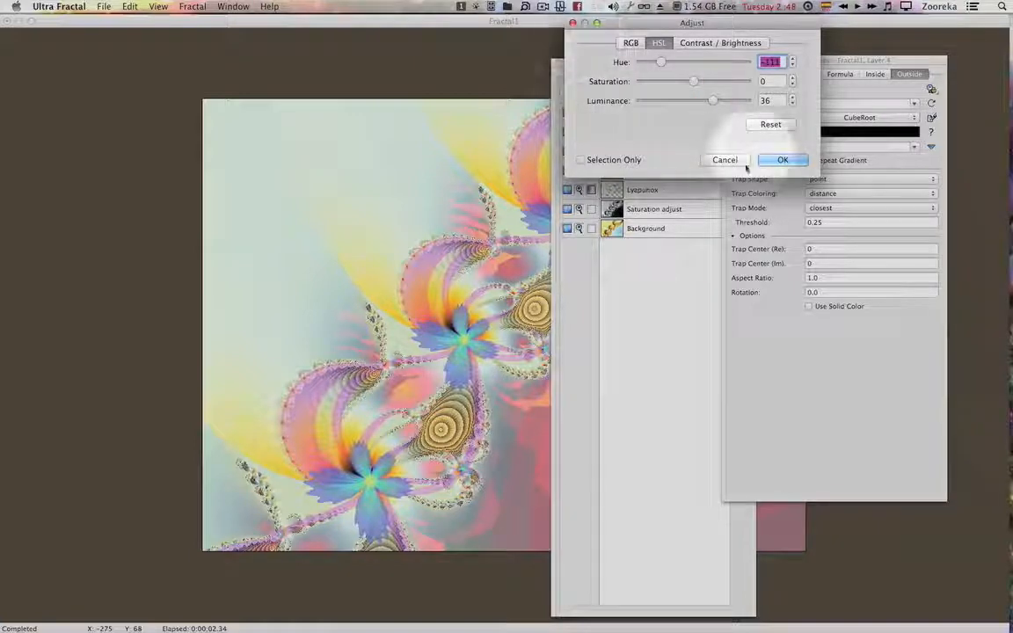
left_click(778, 159)
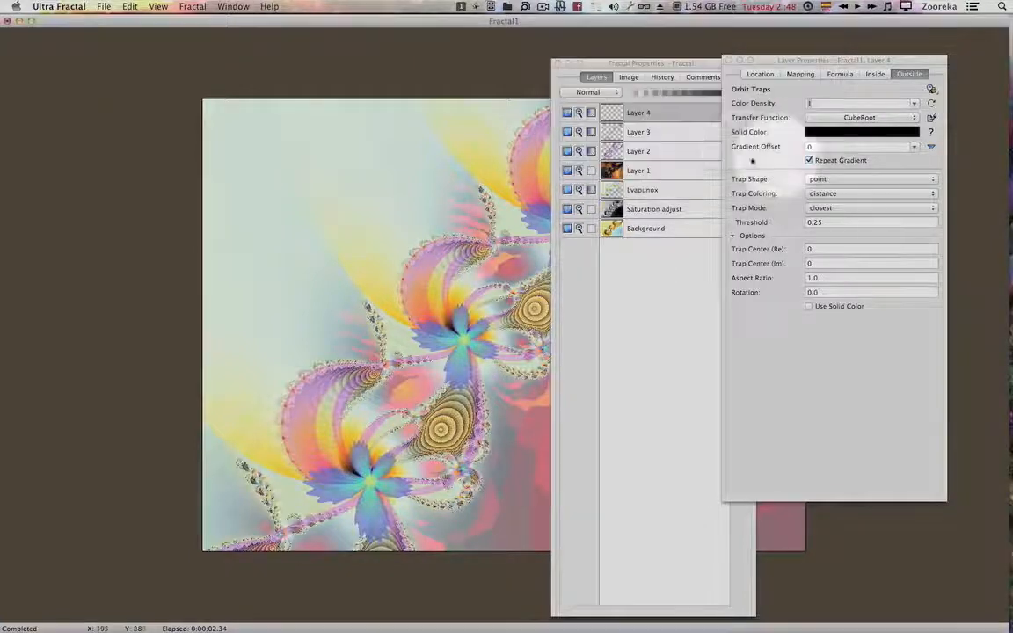
Move the property windows off the artwork, pan the fractal slightly right and rotate it slightly clockwise.
left_click(683, 64)
left_click_drag(684, 64, 103, 65)
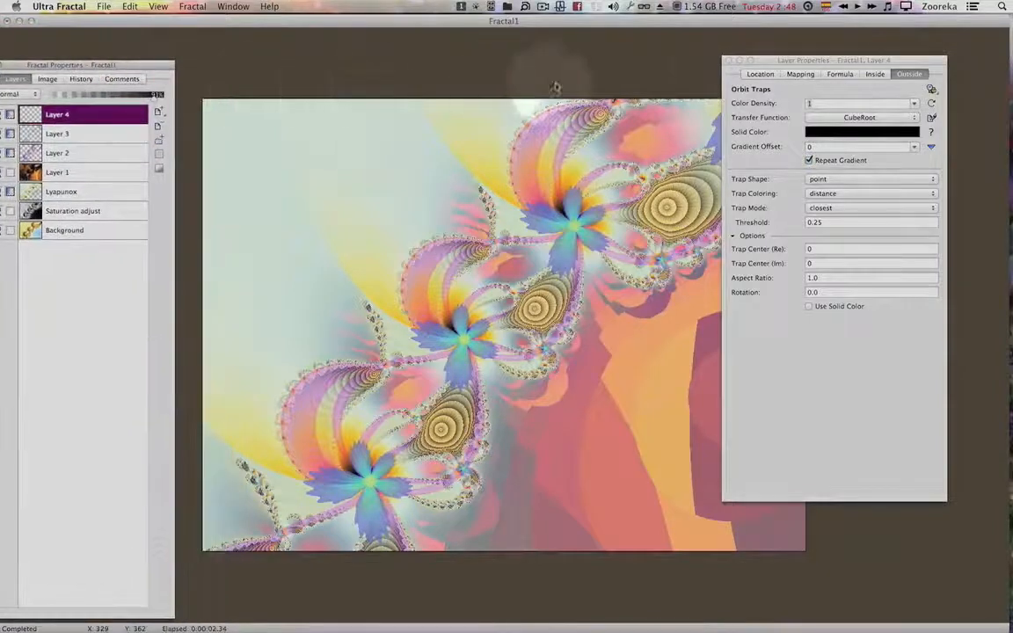
left_click_drag(773, 60, 814, 68)
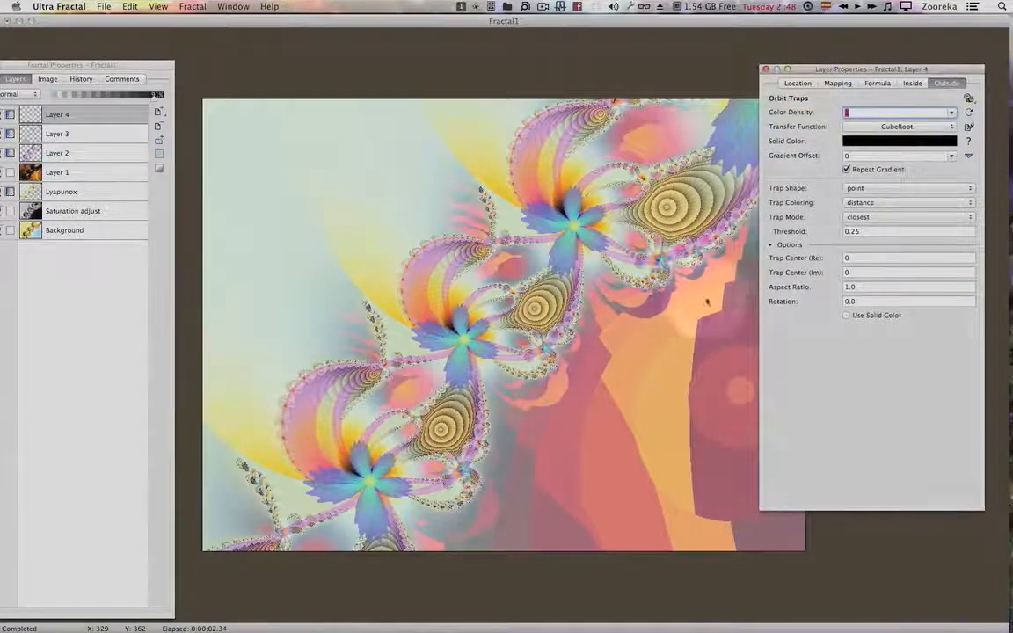
key("alt")
left_click(675, 394)
key("super")
left_click_drag(672, 391, 694, 387)
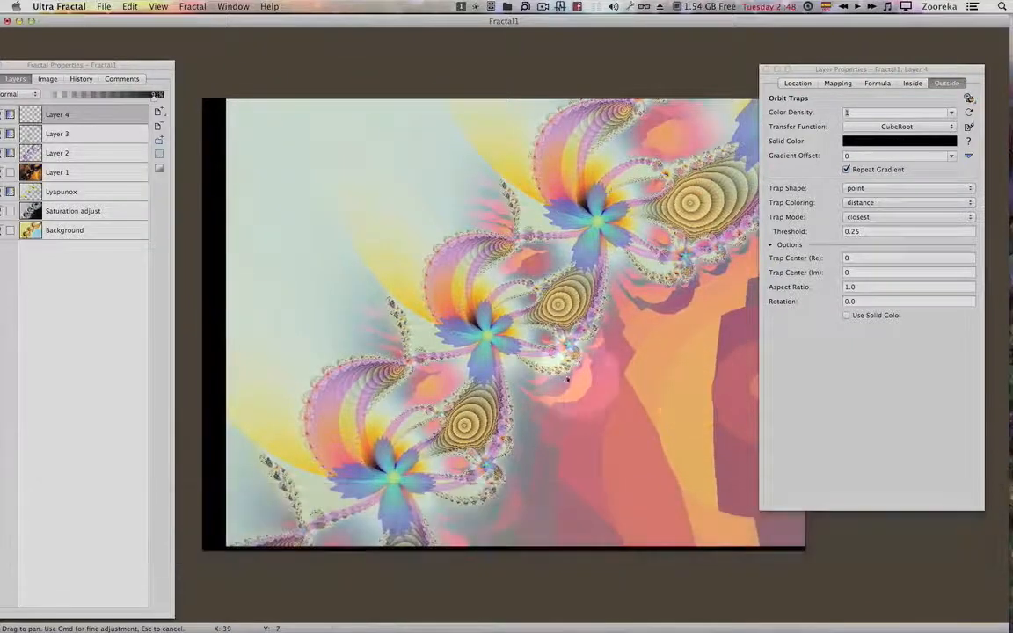
key("shift")
left_click_drag(521, 379, 655, 406)
key("alt")
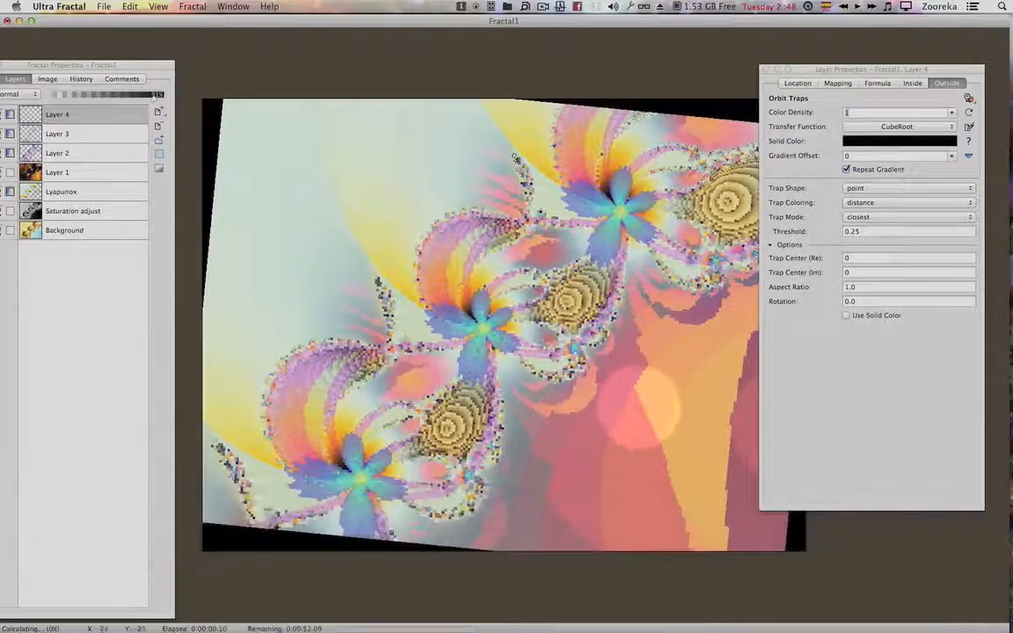
Hide and show Layer 1 to compare its effect, and select the layer with its opacity at 100%.
left_click_drag(132, 64, 178, 63)
left_click(31, 169)
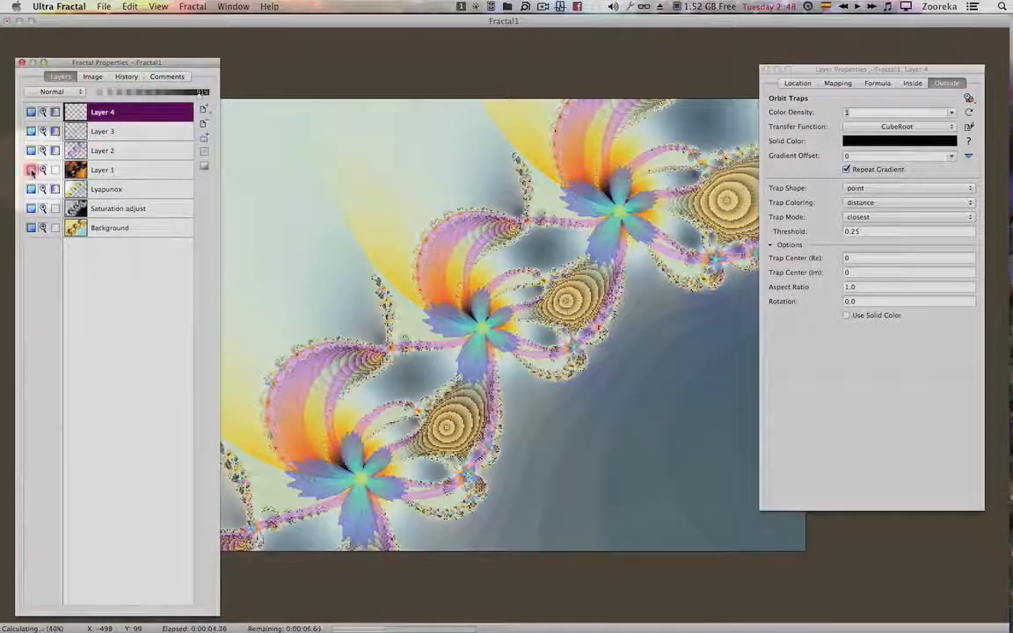
left_click(31, 169)
left_click(104, 169)
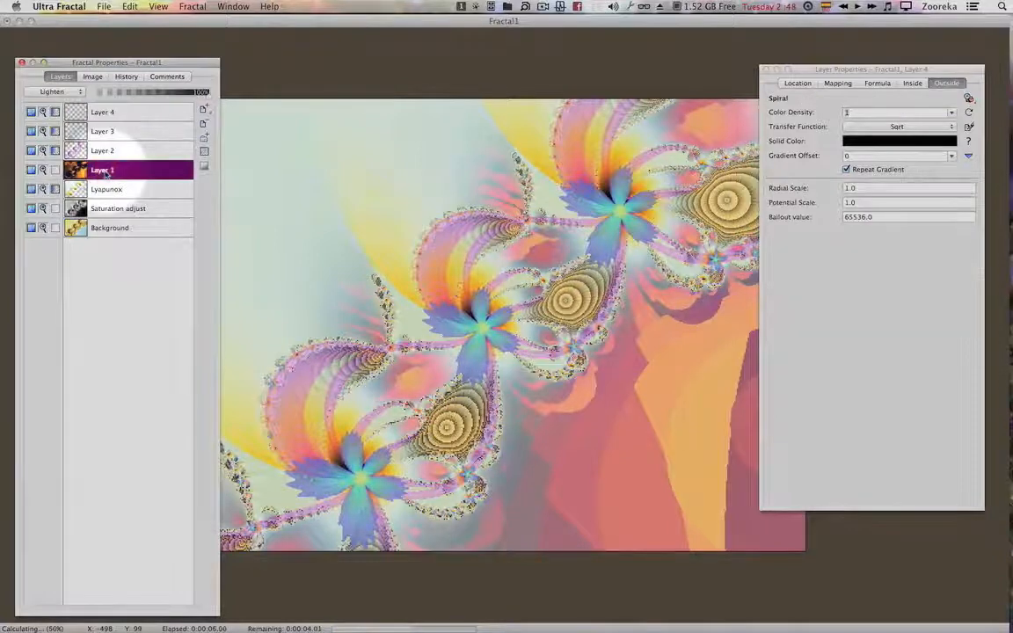
left_click_drag(181, 98, 248, 90)
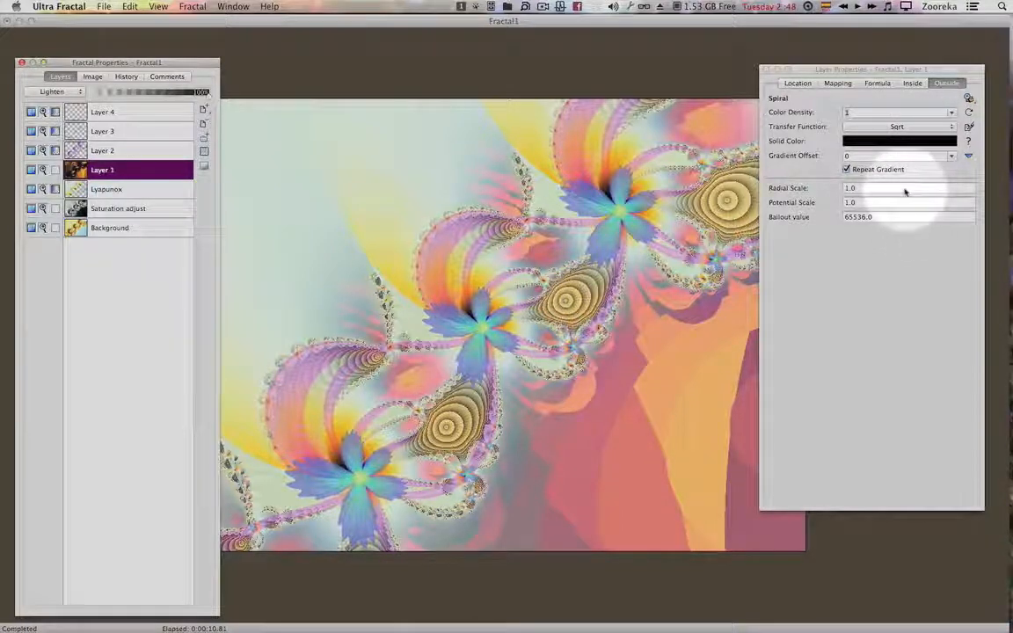
Try a Radial Scale of 0.41576 for Layer 1's Spiral outside coloring and undo it.
left_click(967, 190)
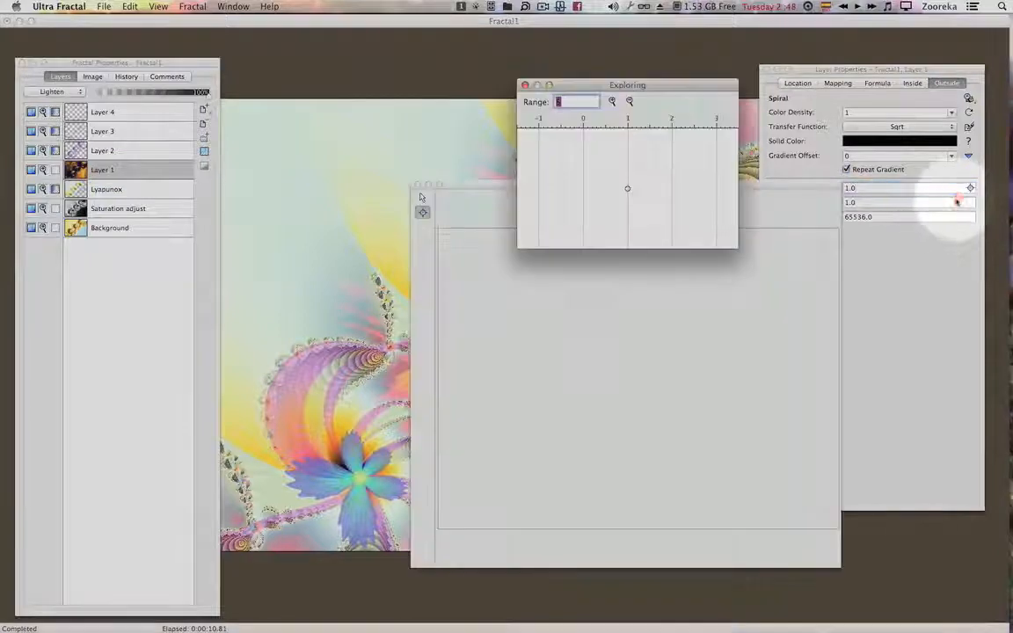
left_click_drag(579, 275, 603, 193)
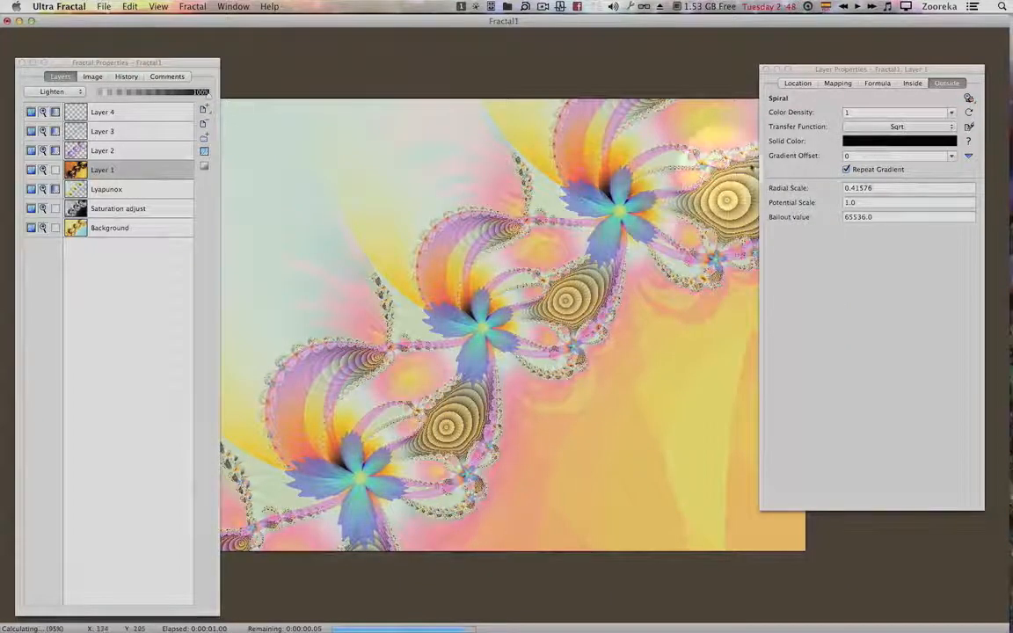
left_click(782, 404)
key("super+z")
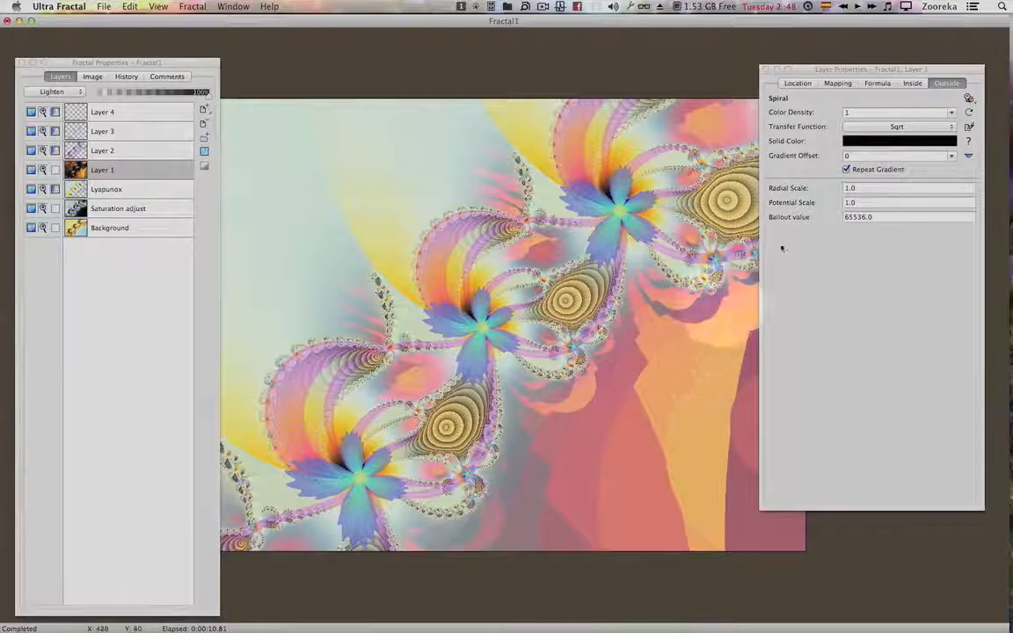
Change the transfer function of Layer 1's outside coloring to CubeRoot.
left_click(925, 128)
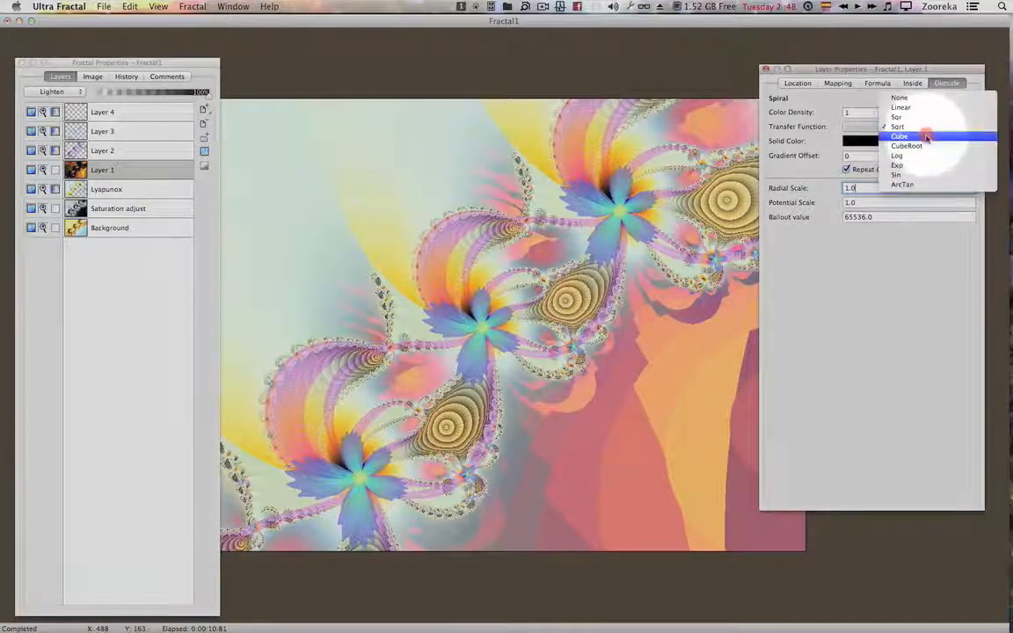
left_click(926, 137)
left_click(925, 129)
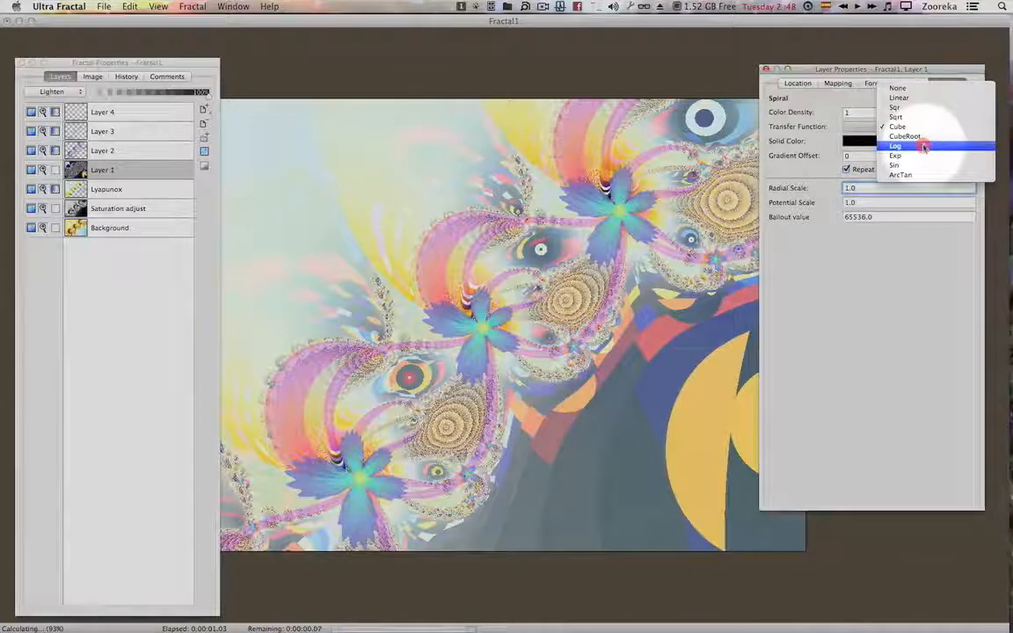
left_click(925, 138)
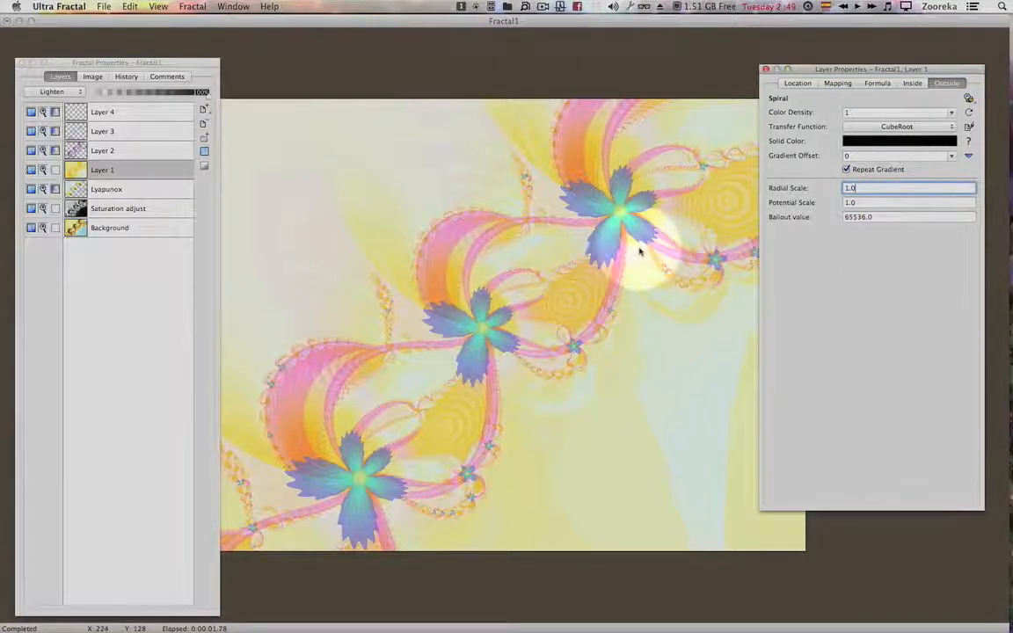
Rotate Layer 1's gradient to -91 and move the gradient editor clear of the artwork.
key("F4")
left_click_drag(577, 466, 626, 463)
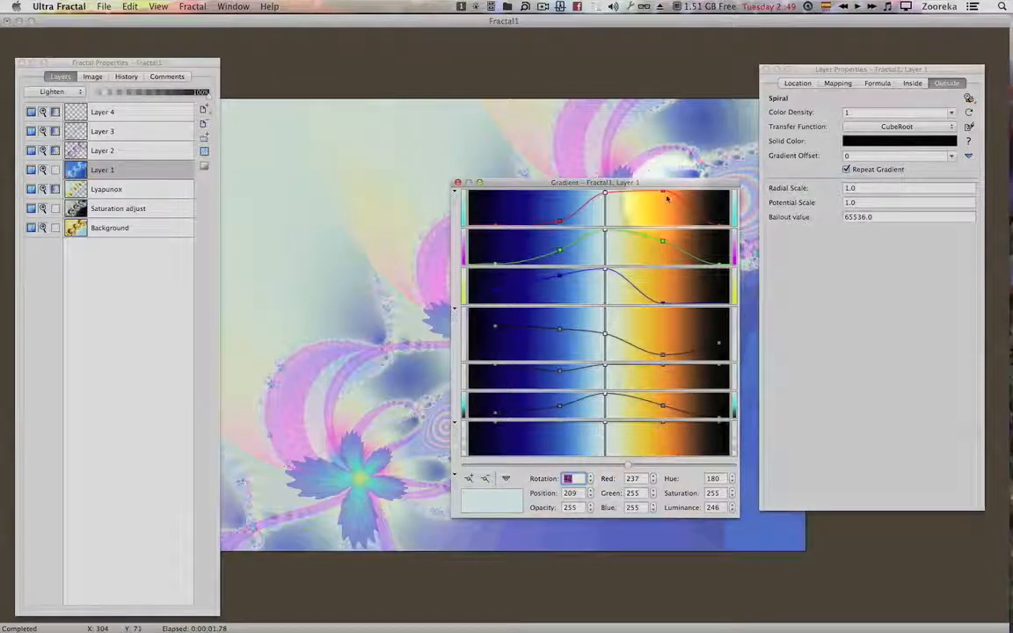
left_click_drag(667, 187, 247, 111)
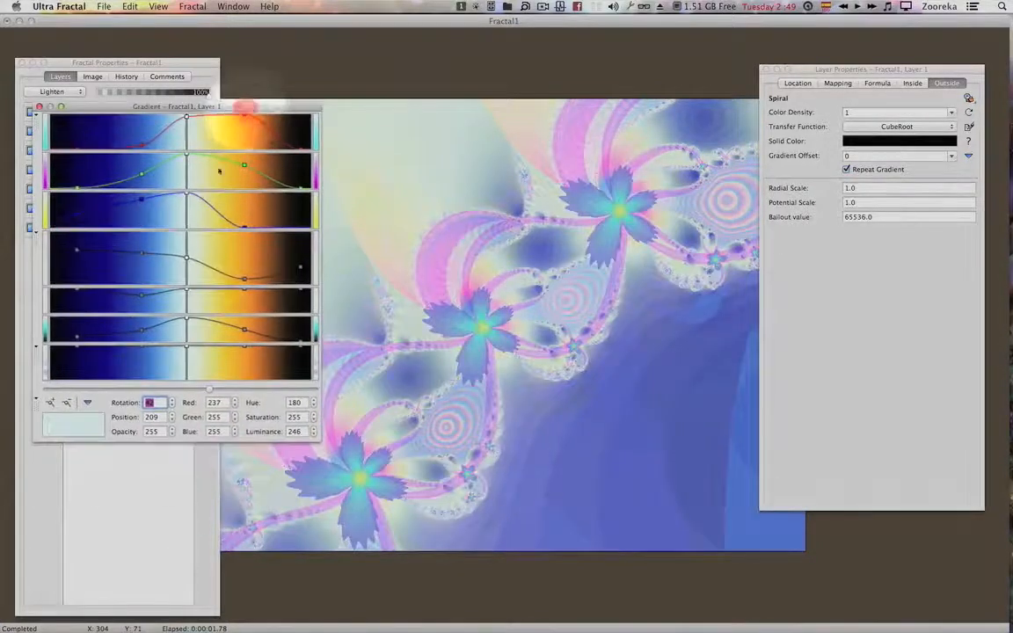
left_click_drag(212, 393, 128, 393)
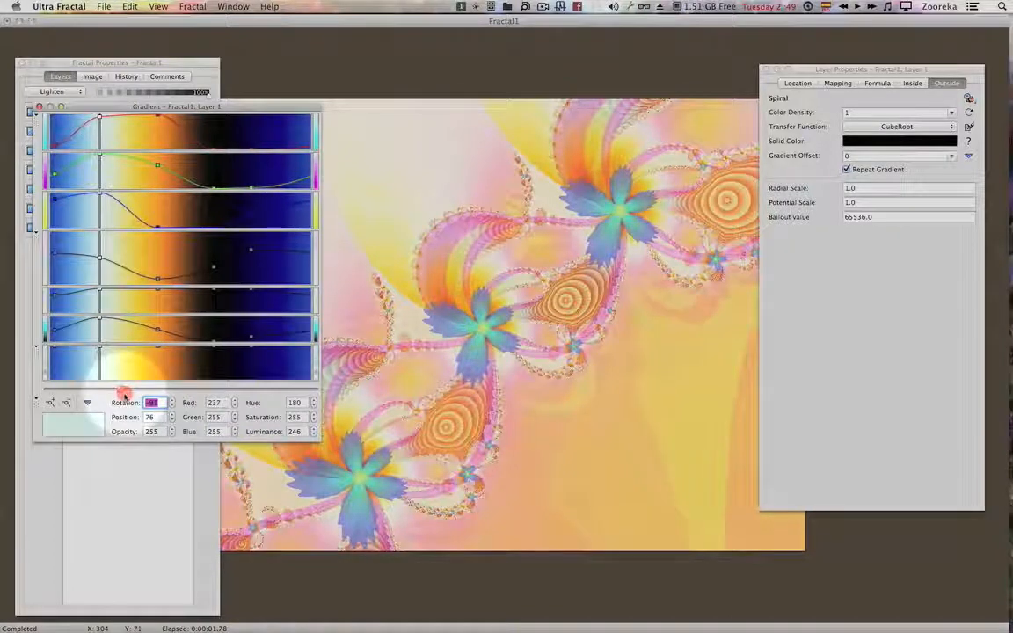
left_click_drag(248, 111, 930, 35)
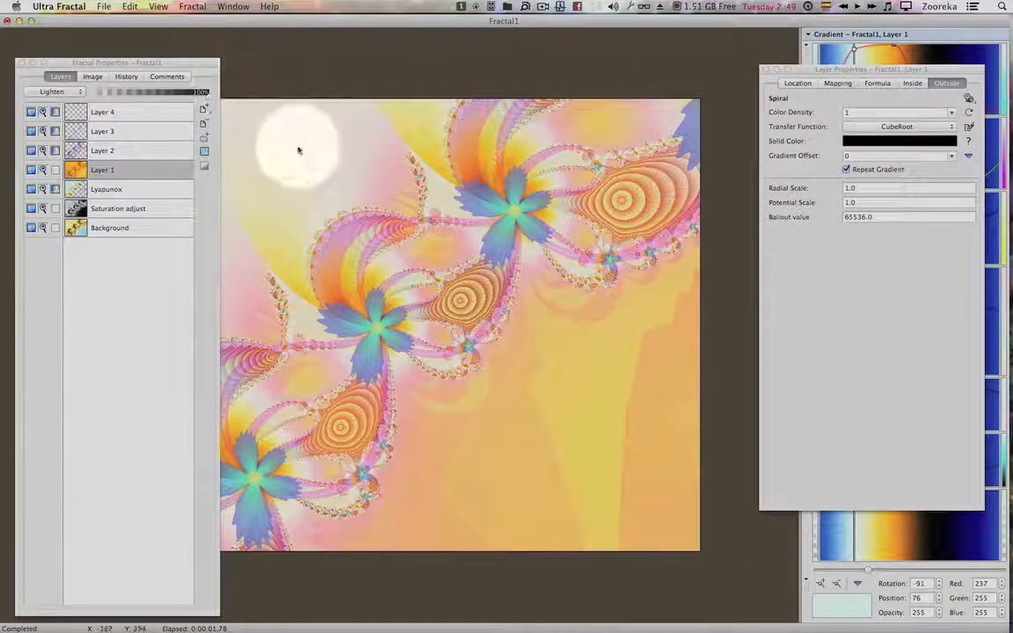
key("super+j")
mouse_move(693, 63)
left_mouse_down()
mouse_move(679, 64)
mouse_move(741, 64)
mouse_move(674, 71)
mouse_move(692, 69)
left_mouse_up()
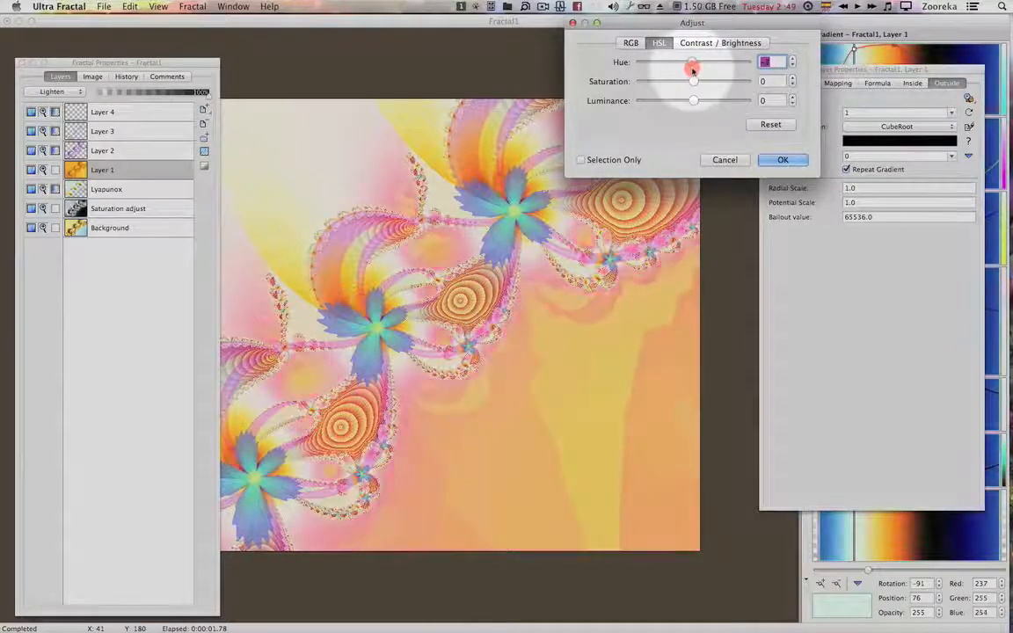
left_click(723, 160)
Recolor the orange point in Layer 1's gradient to yellow-green with red 174, green 191 and blue 61.
left_click_drag(774, 34, 303, 47)
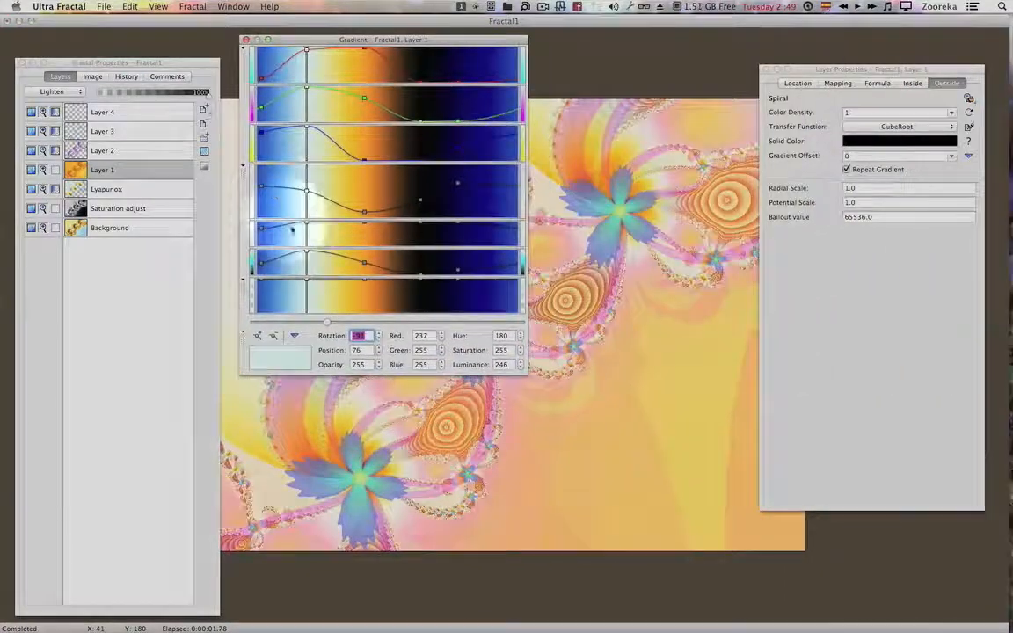
left_click(364, 262)
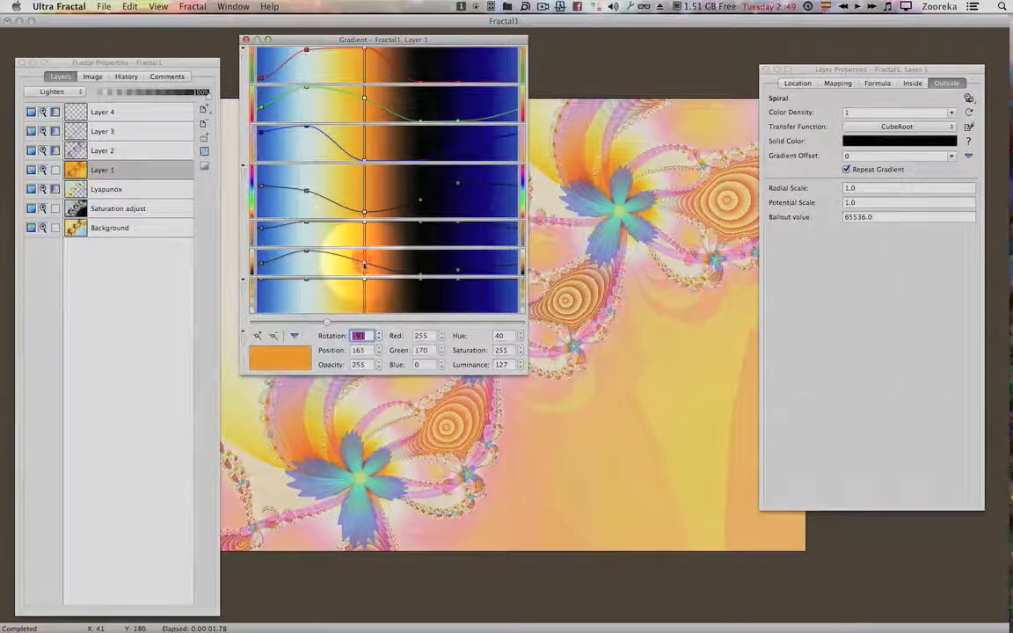
left_click(287, 352)
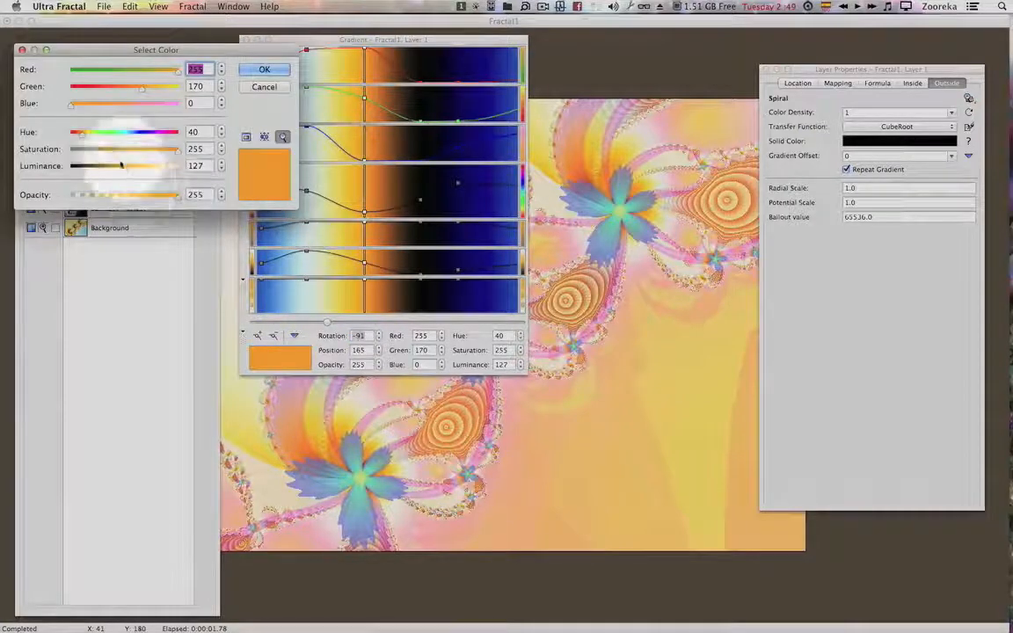
left_click(100, 139)
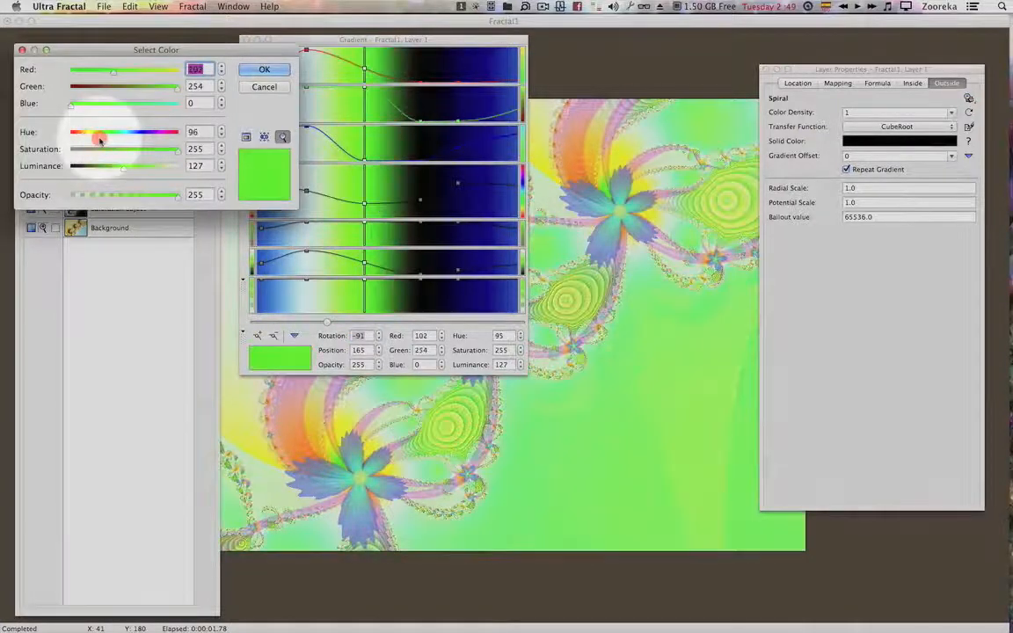
left_click(122, 150)
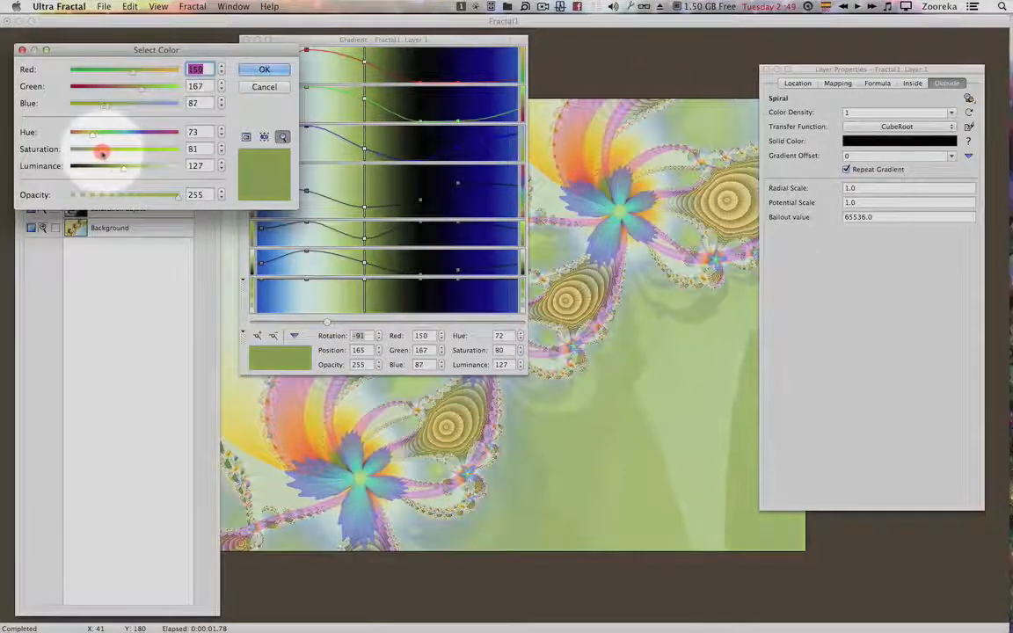
mouse_move(118, 170)
left_mouse_down()
mouse_move(101, 172)
mouse_move(118, 171)
left_mouse_up()
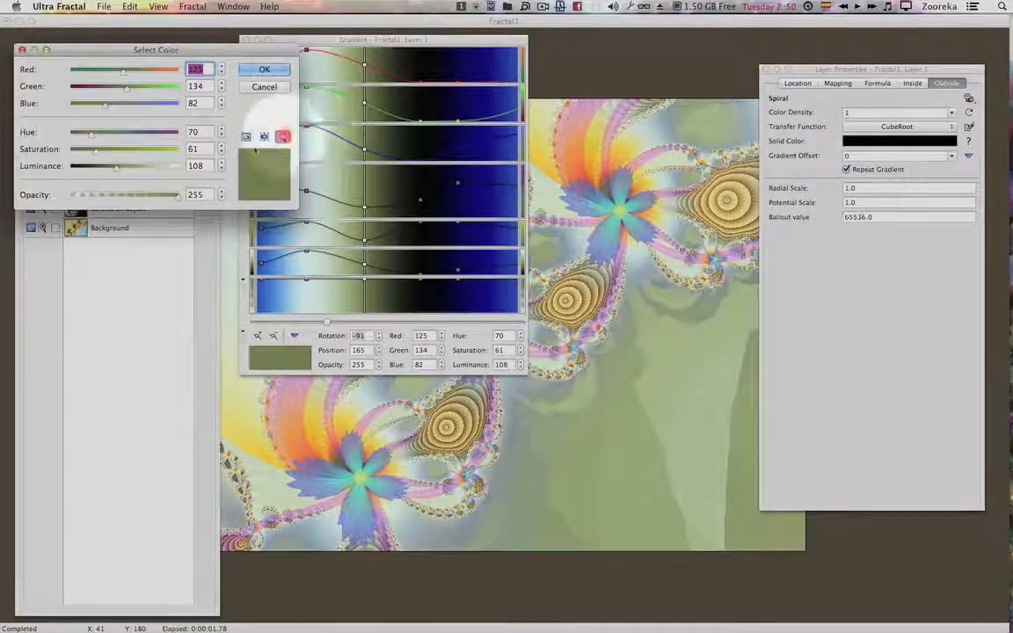
left_click_drag(436, 41, 924, 72)
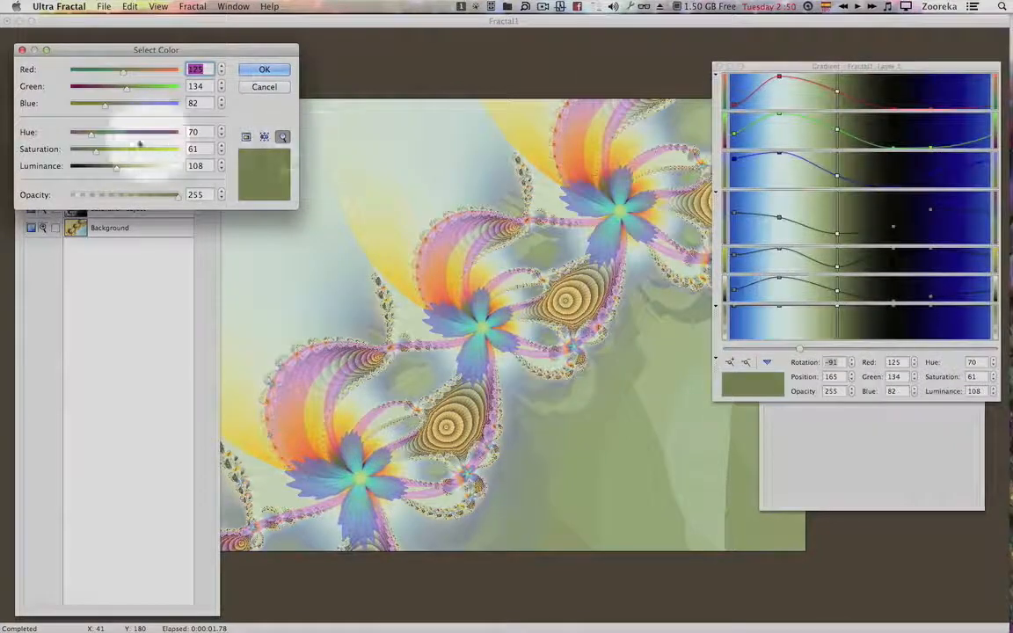
left_click(114, 153)
left_click_drag(116, 152, 125, 173)
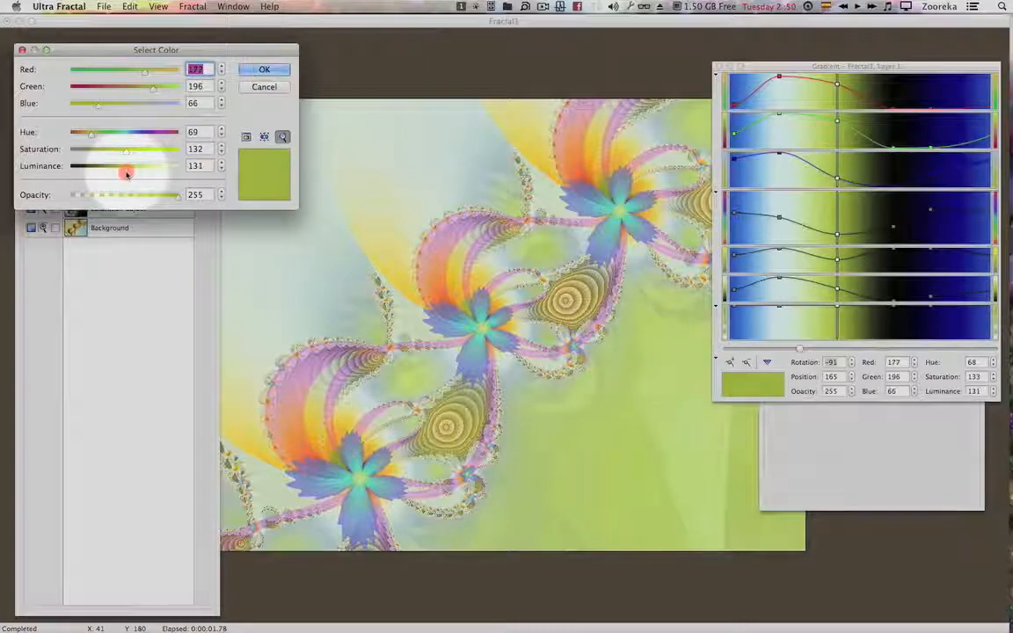
left_click(276, 73)
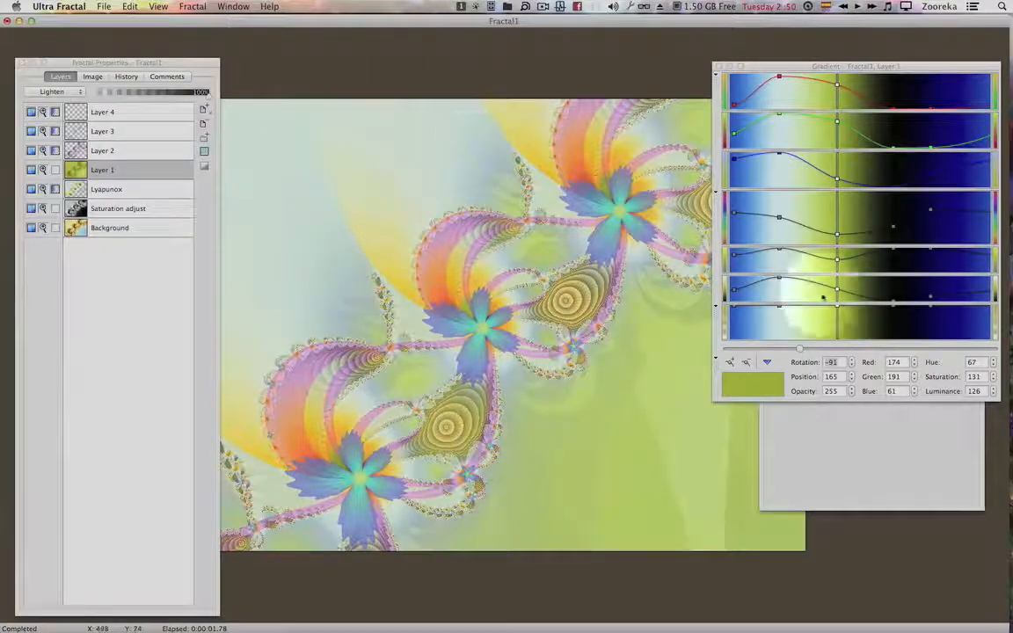
Shift the black point in Layer 1's gradient to position 206 and the yellow-green point to position 149.
left_click_drag(894, 306, 884, 308)
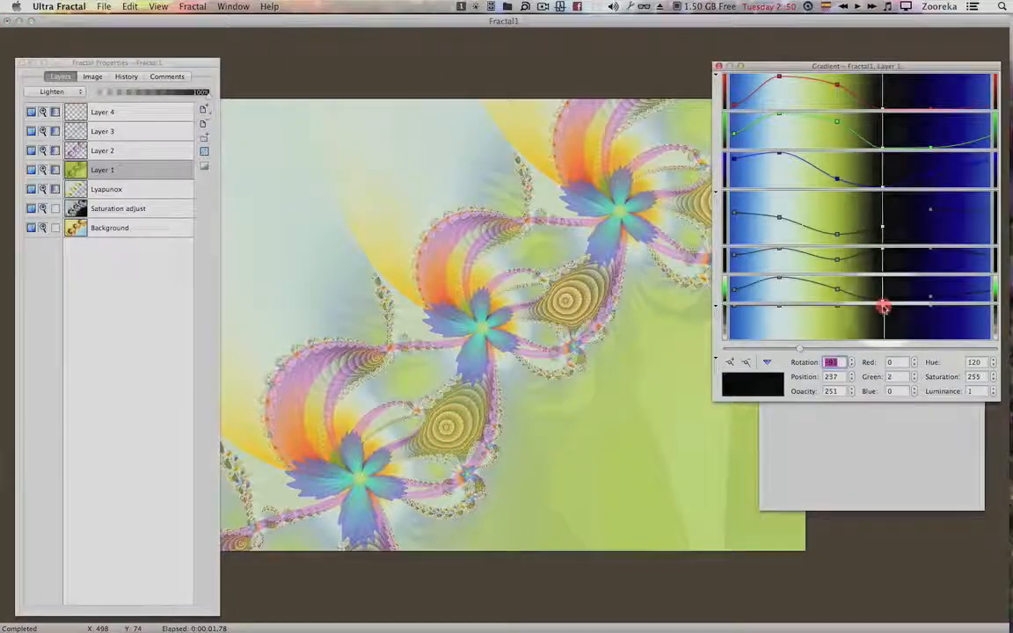
mouse_move(878, 307)
left_mouse_down()
mouse_move(857, 305)
mouse_move(867, 309)
left_mouse_up()
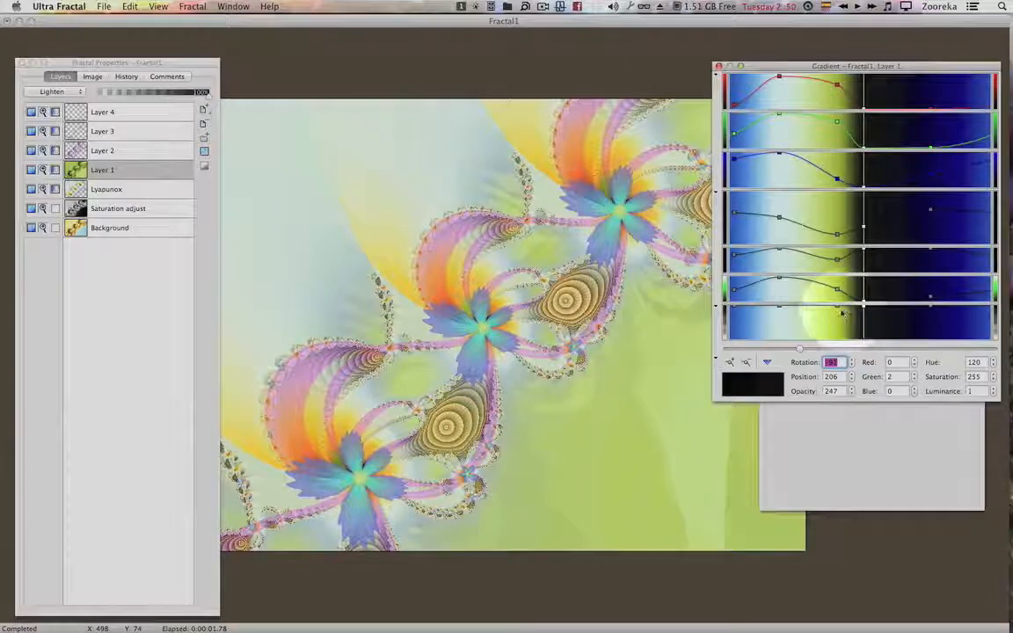
left_click(829, 310)
left_click_drag(834, 309, 825, 307)
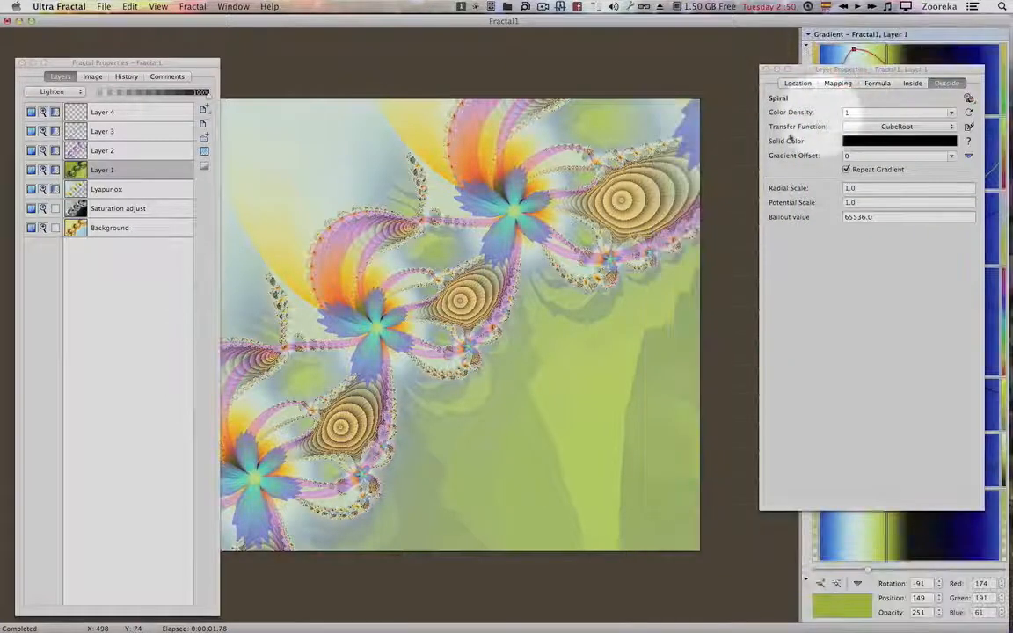
Move the layer properties clear of the gradient editor and select the yellow-green point in Layer 1's gradient.
left_click(884, 543)
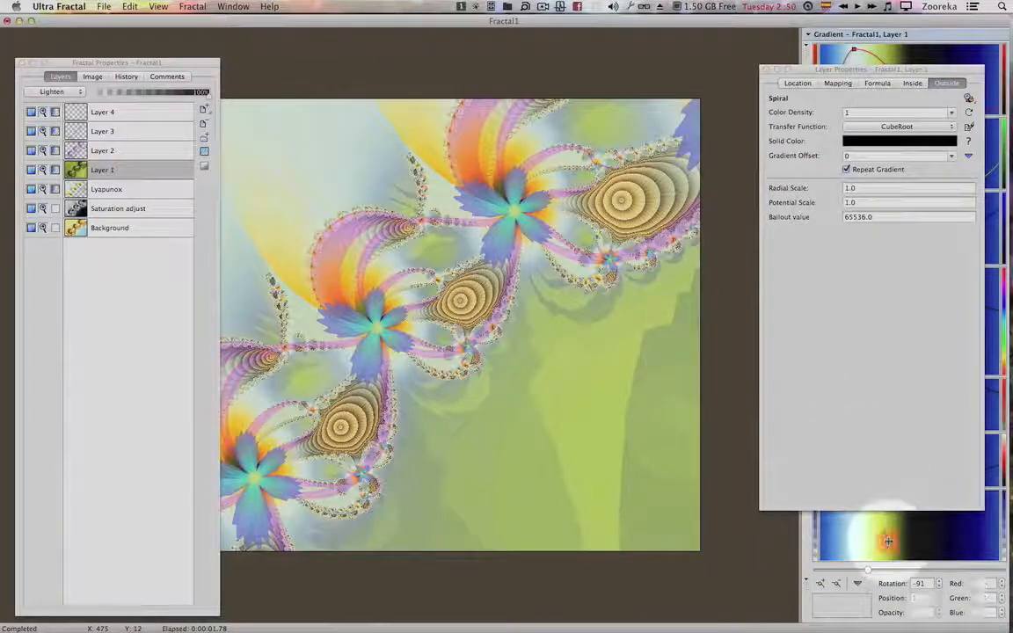
left_click_drag(864, 72, 681, 480)
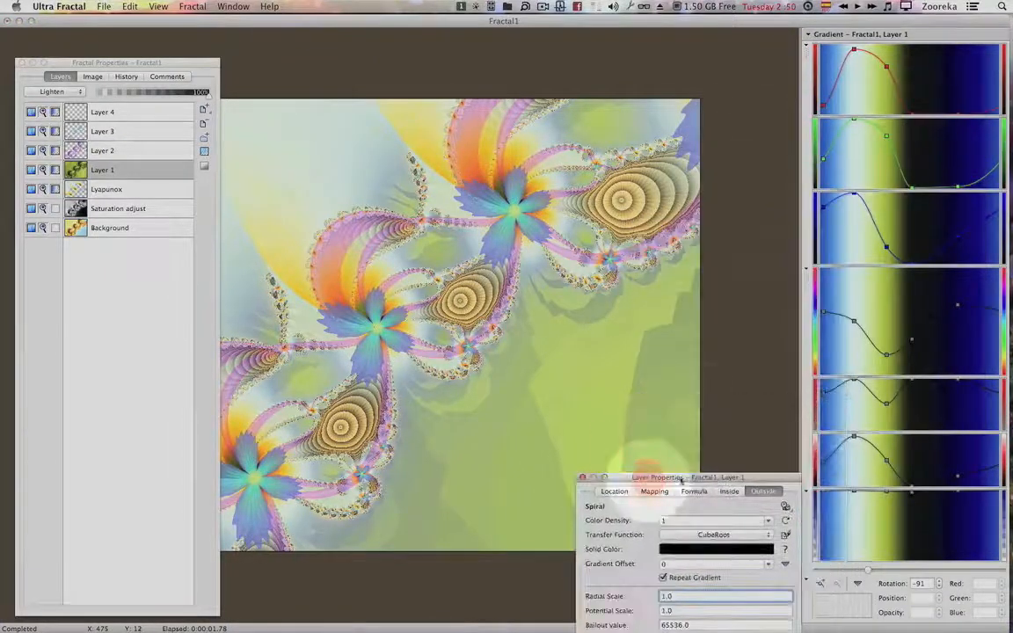
left_click(888, 461)
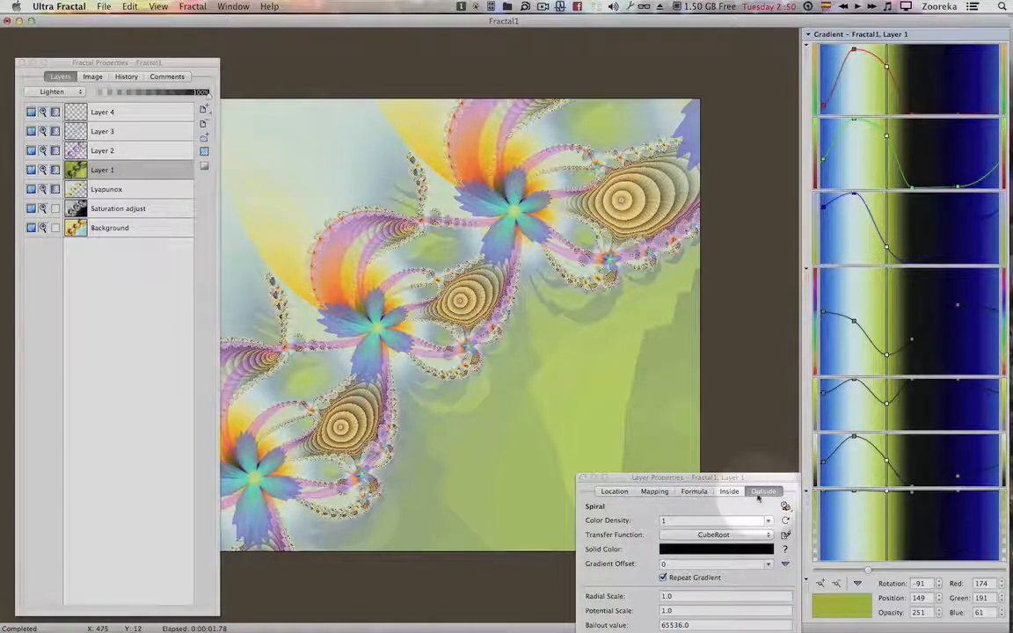
Adjust only the selected point of Layer 1's gradient with hue -22, saturation 100 and luminance 0.
key("super+j")
left_click_drag(693, 63, 675, 68)
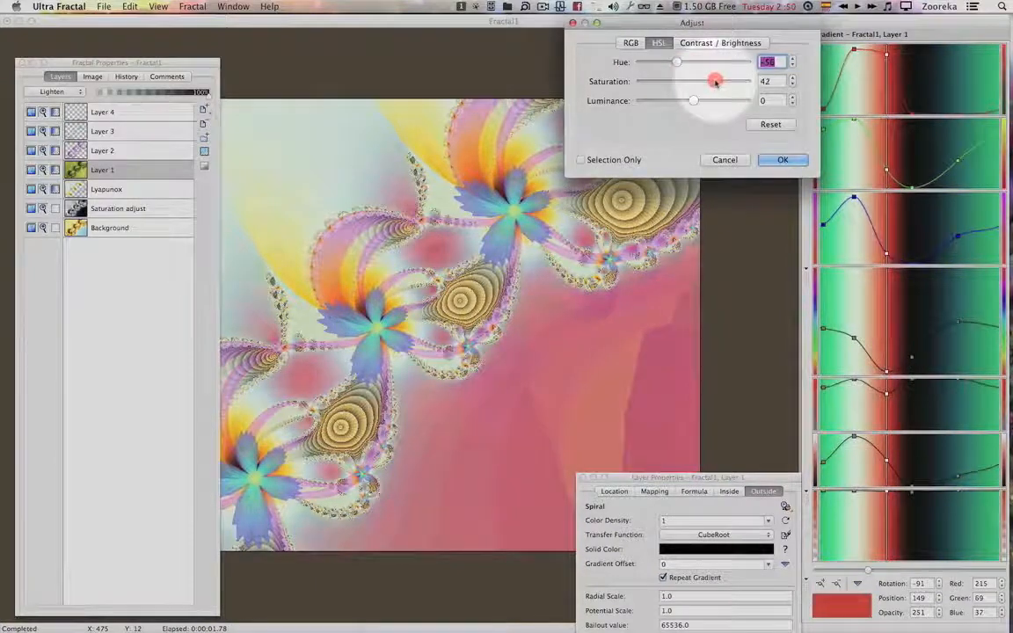
left_click_drag(706, 99, 688, 61)
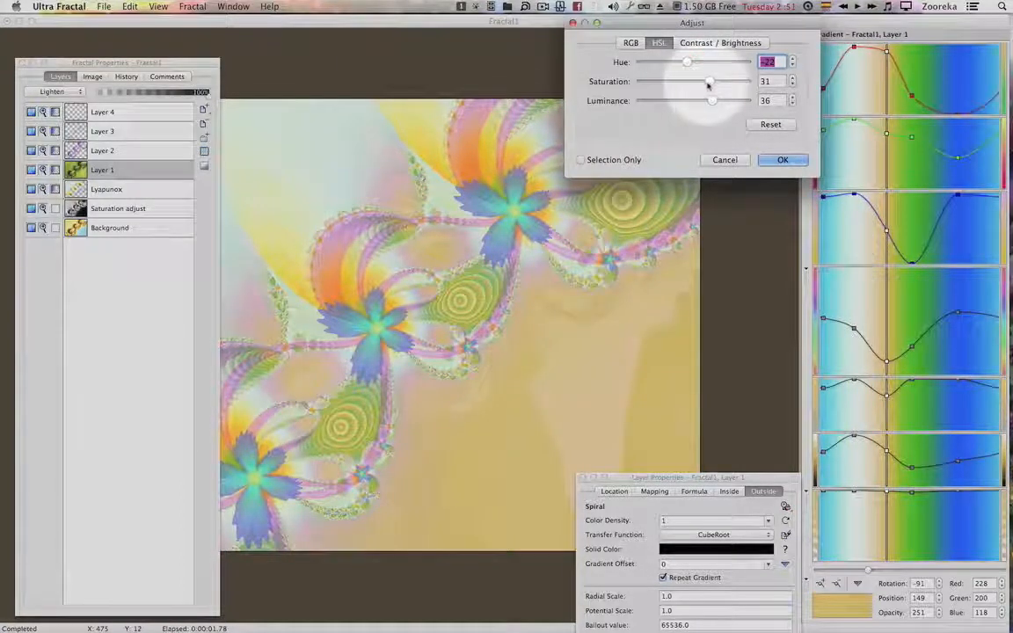
left_click_drag(721, 81, 745, 81)
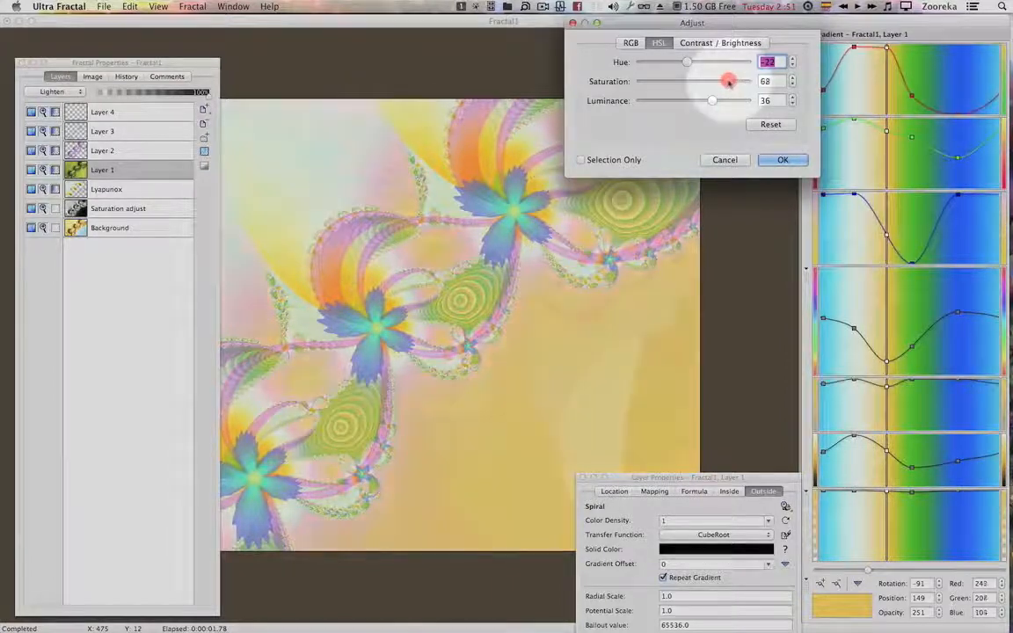
left_click_drag(726, 81, 726, 81)
left_click(580, 159)
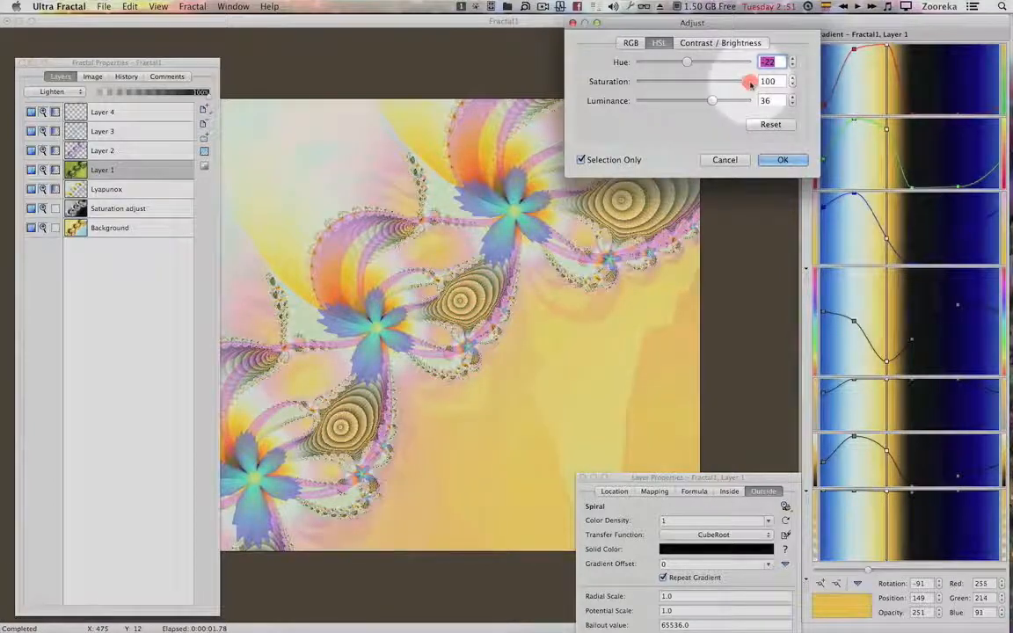
left_click(712, 102)
left_click_drag(748, 83, 693, 102)
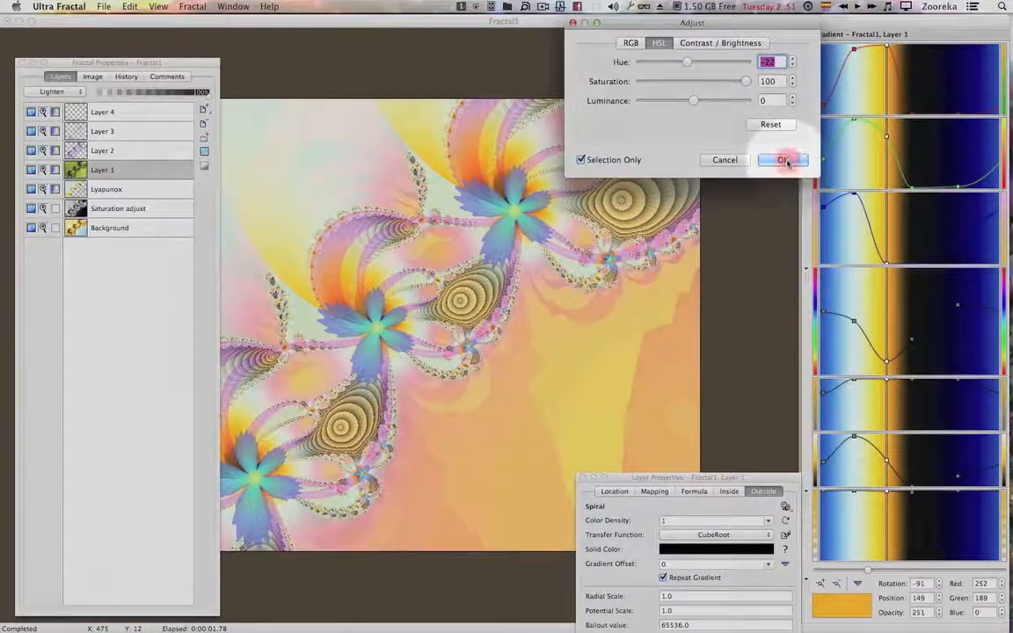
left_click(785, 160)
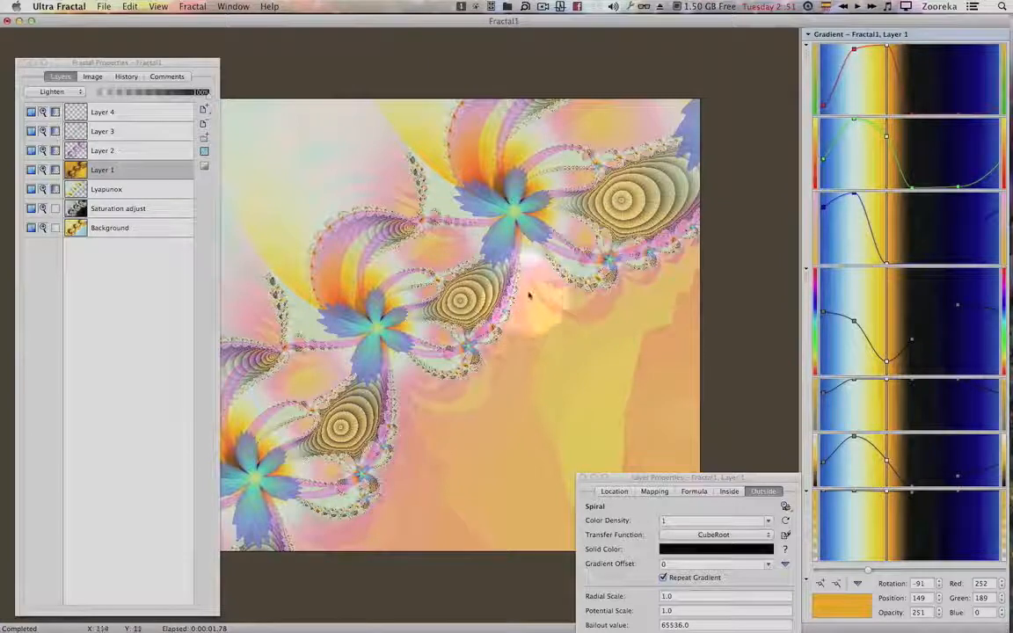
Float the gradient editor over the canvas and move the black point in Layer 1's gradient to position 196.
left_click_drag(631, 480, 737, 214)
left_click_drag(181, 67, 70, 85)
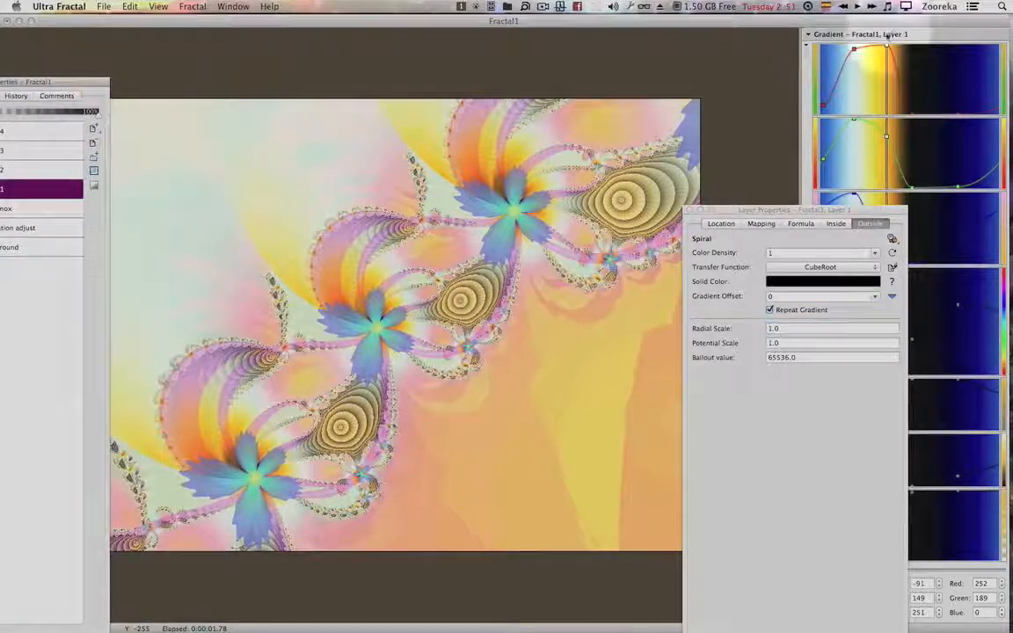
left_click_drag(879, 35, 802, 44)
left_click_drag(722, 220, 798, 276)
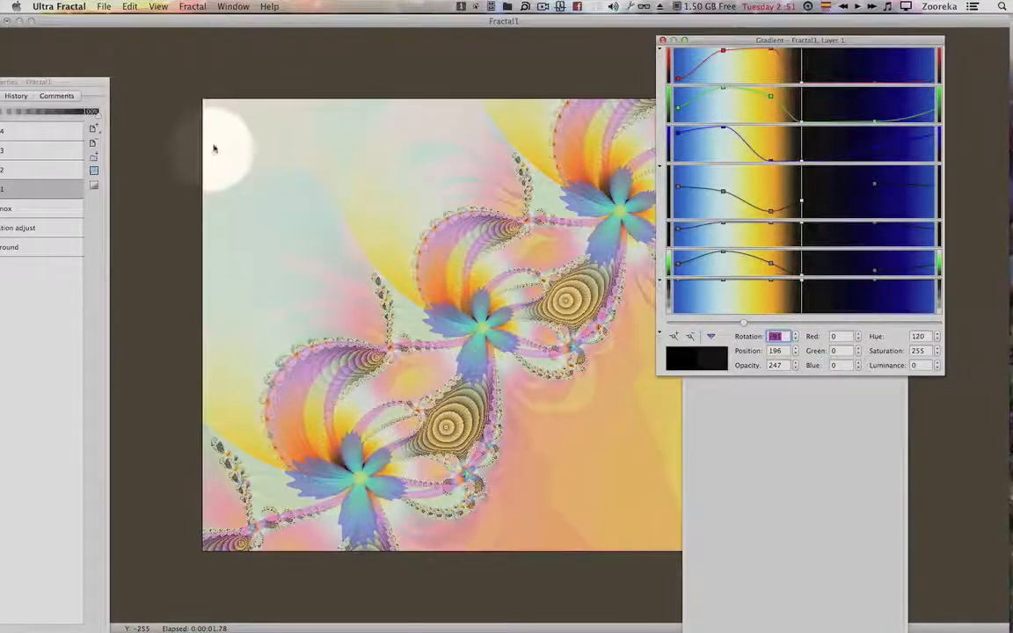
Turn the transparent point beside the yellow-green band in Layer 4's gradient black and move it to position 41.
left_click_drag(97, 83, 183, 76)
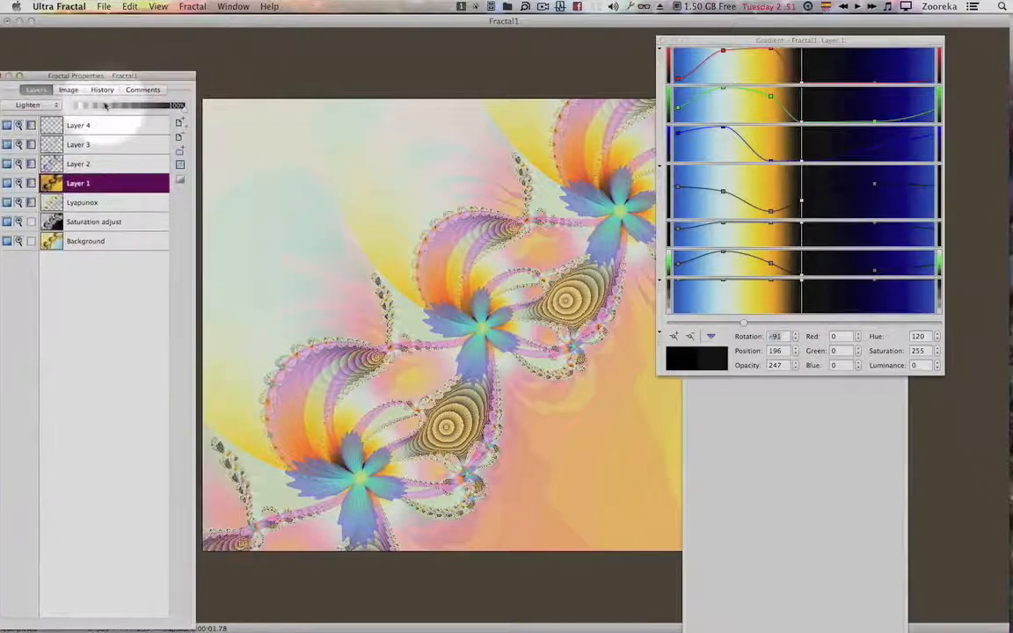
left_click(98, 125)
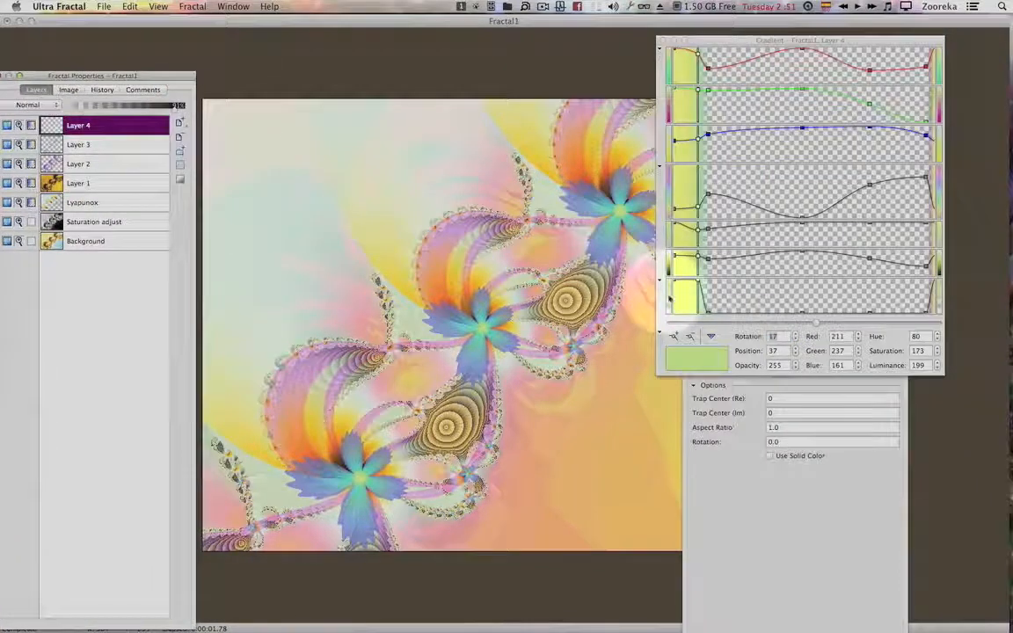
left_click(706, 309)
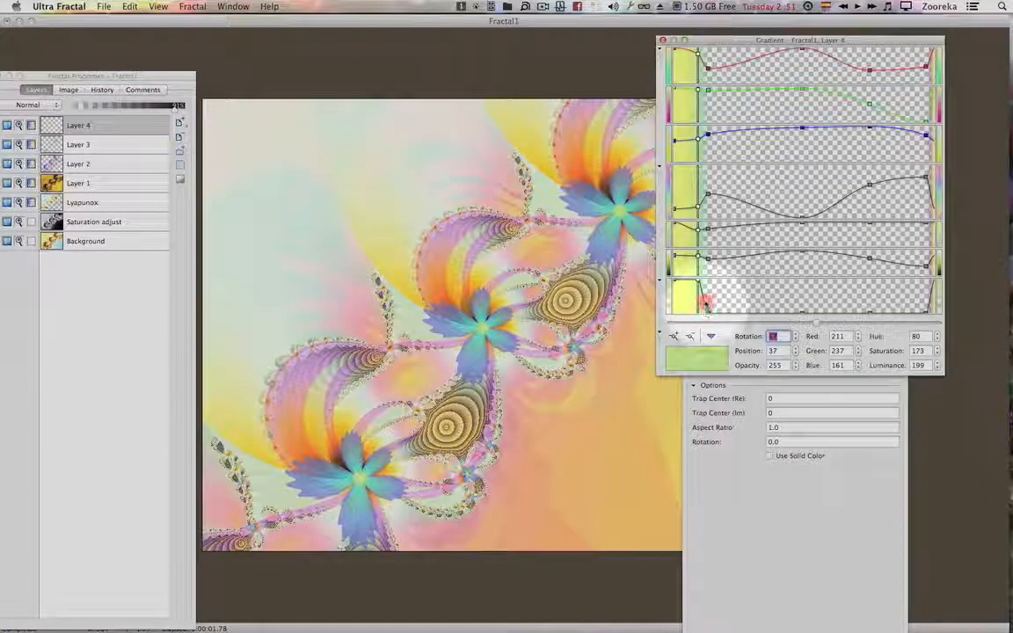
left_click(705, 268)
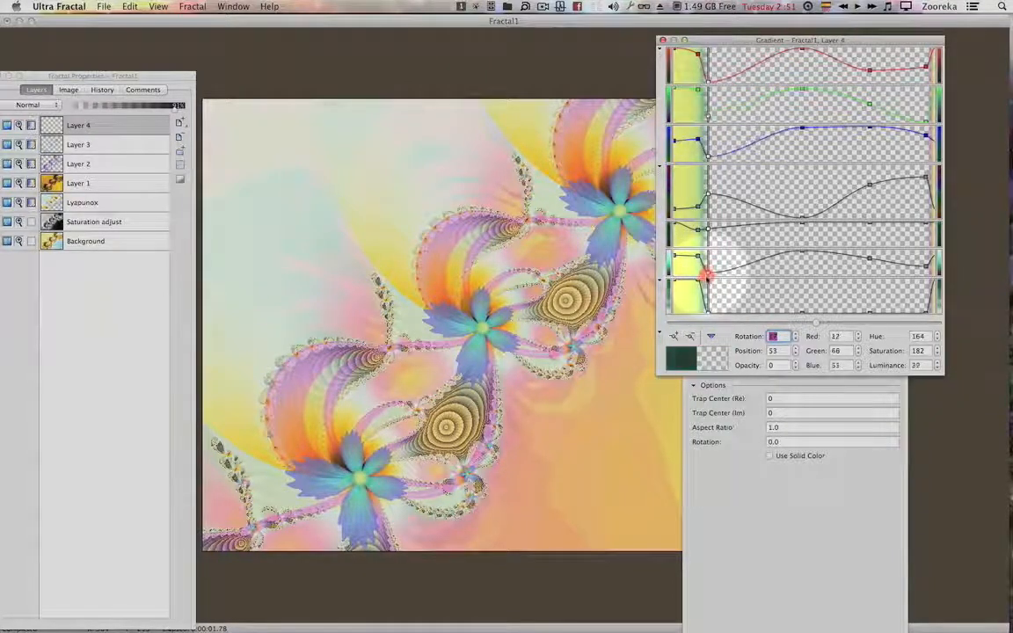
left_click_drag(705, 279, 700, 280)
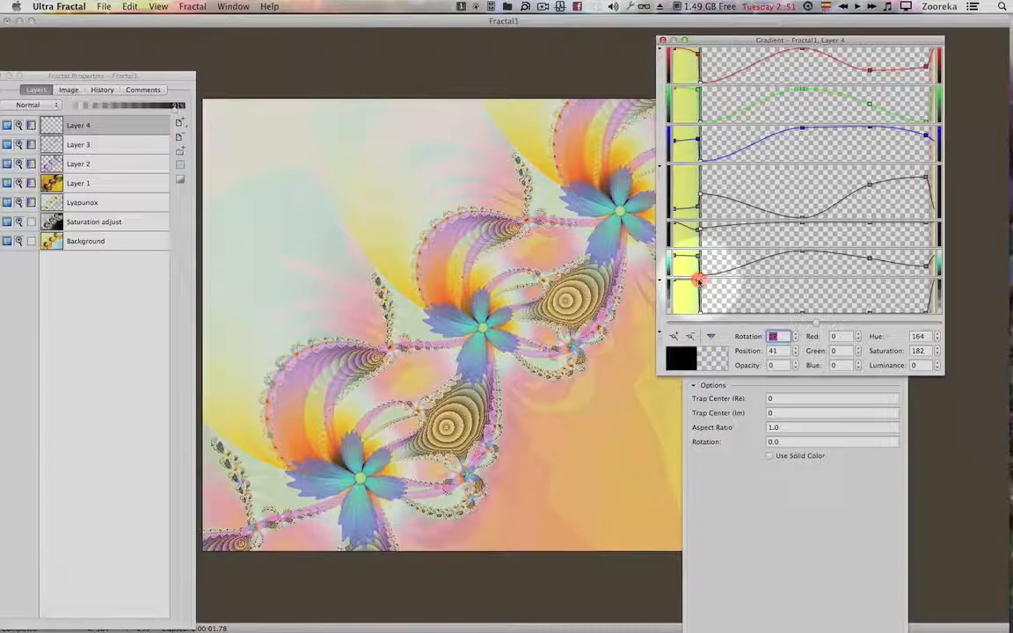
Dock the gradient editor and the layer properties together beside the canvas.
left_click_drag(757, 46, 814, 54)
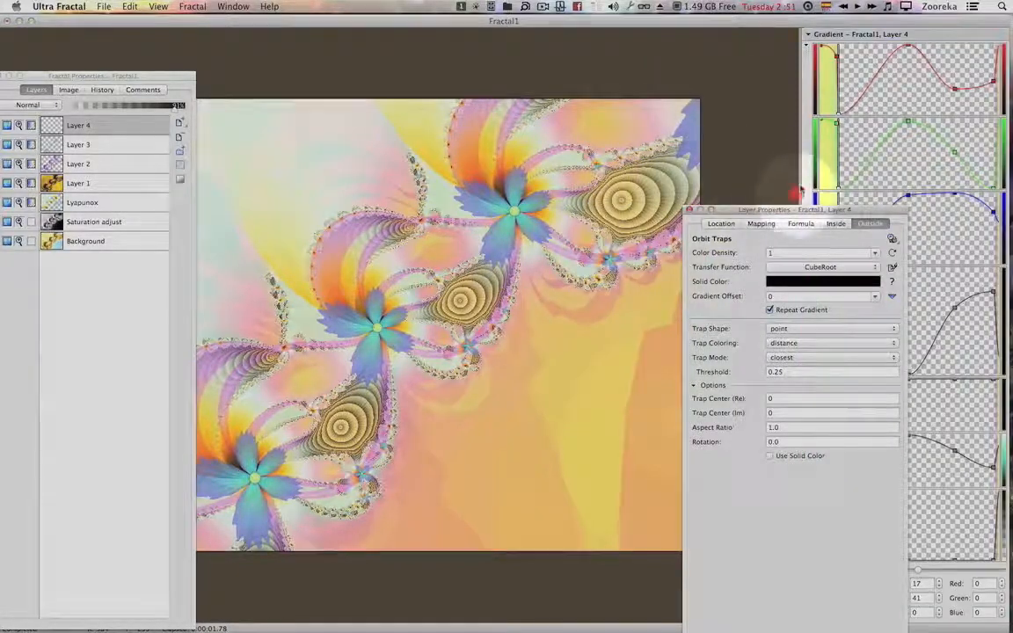
left_click(868, 129)
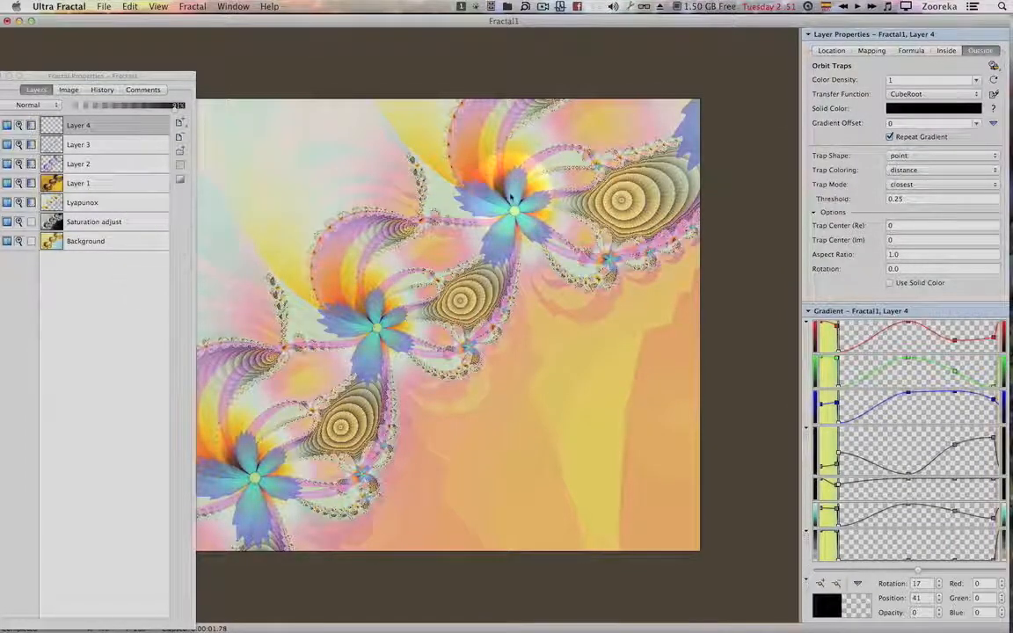
left_click(147, 263)
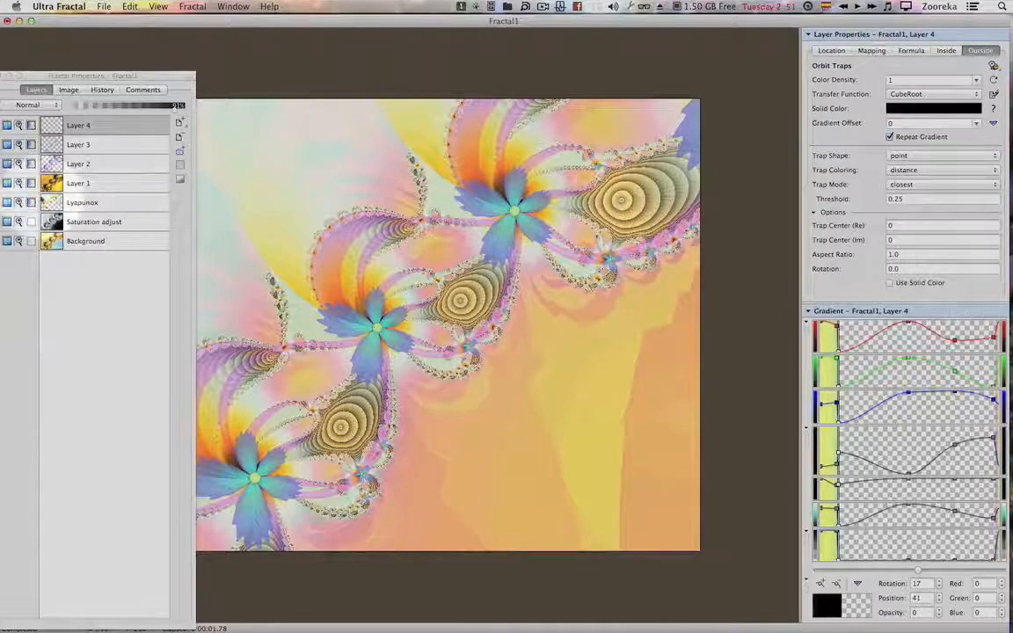
Toggle the visibility of Layer 1, Background, Lyapunox and Saturation adjust to examine what each layer contributes.
left_click(8, 183)
left_click(8, 183)
left_click(8, 240)
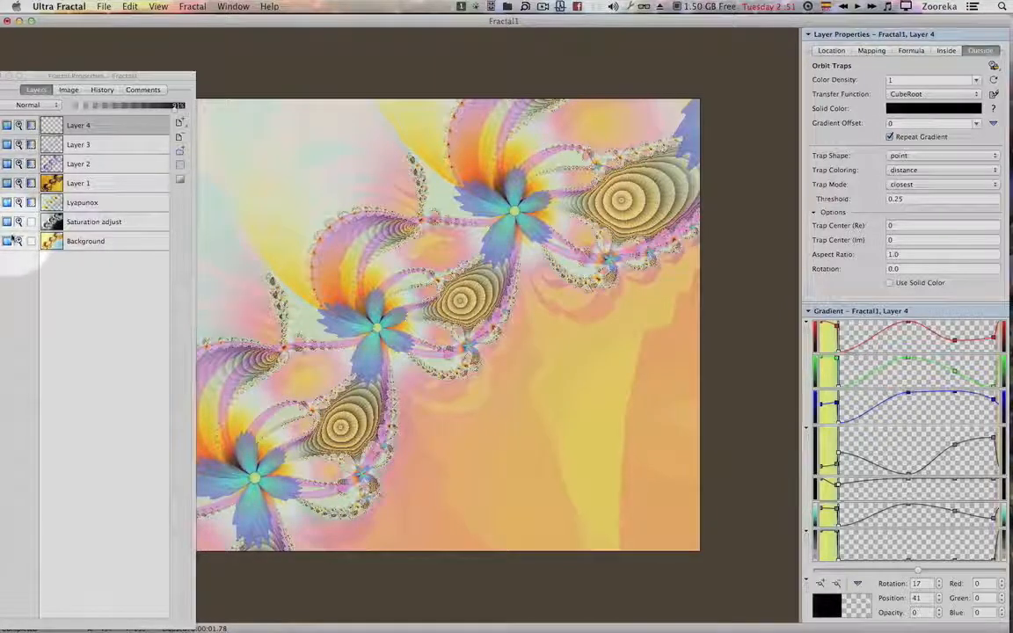
left_click(8, 241)
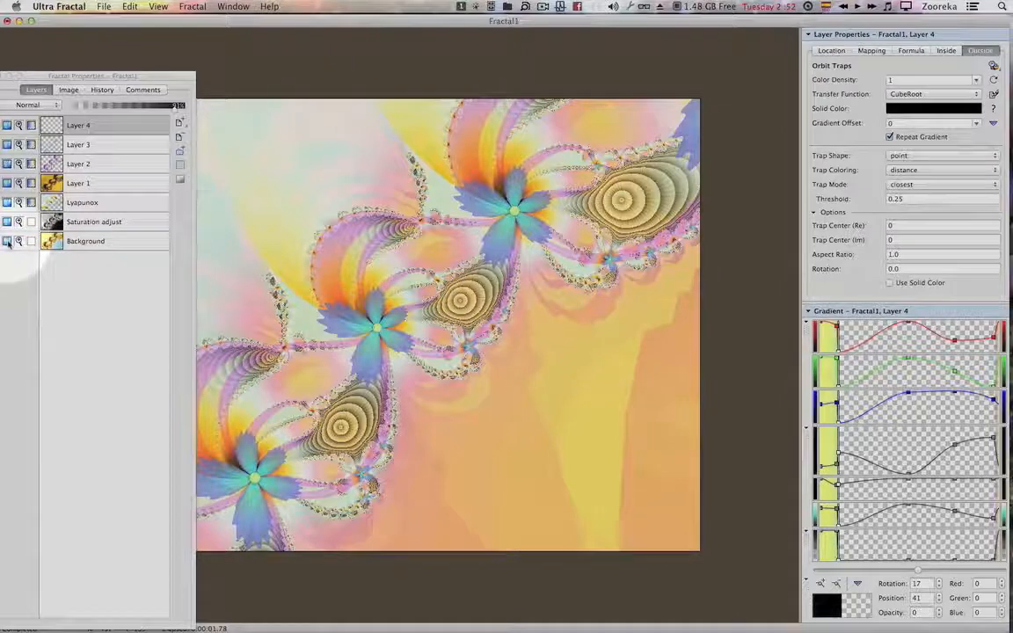
left_click(8, 203)
left_click(8, 203)
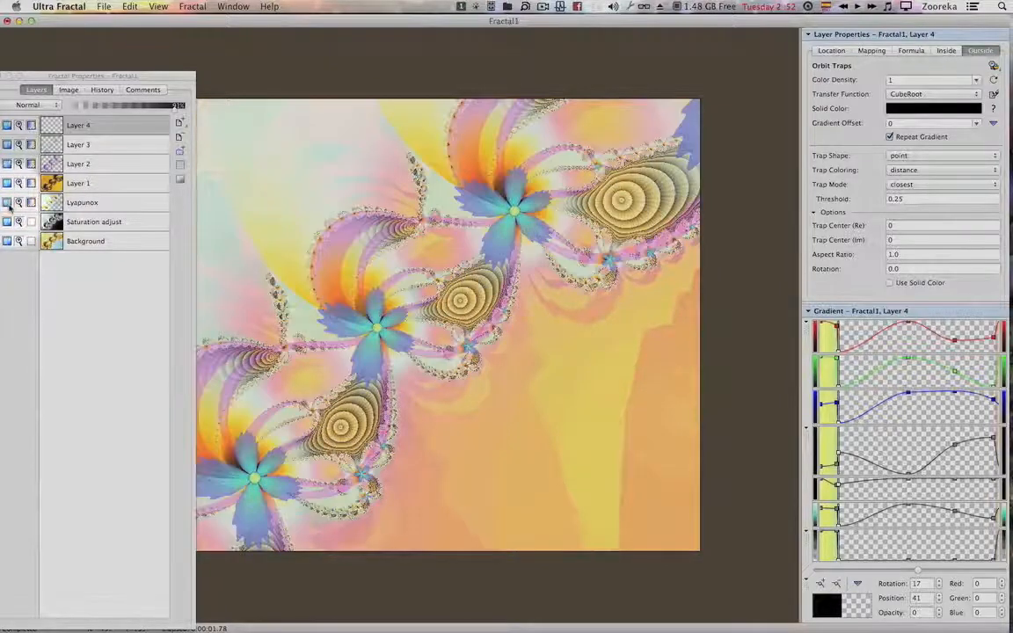
left_click(7, 222)
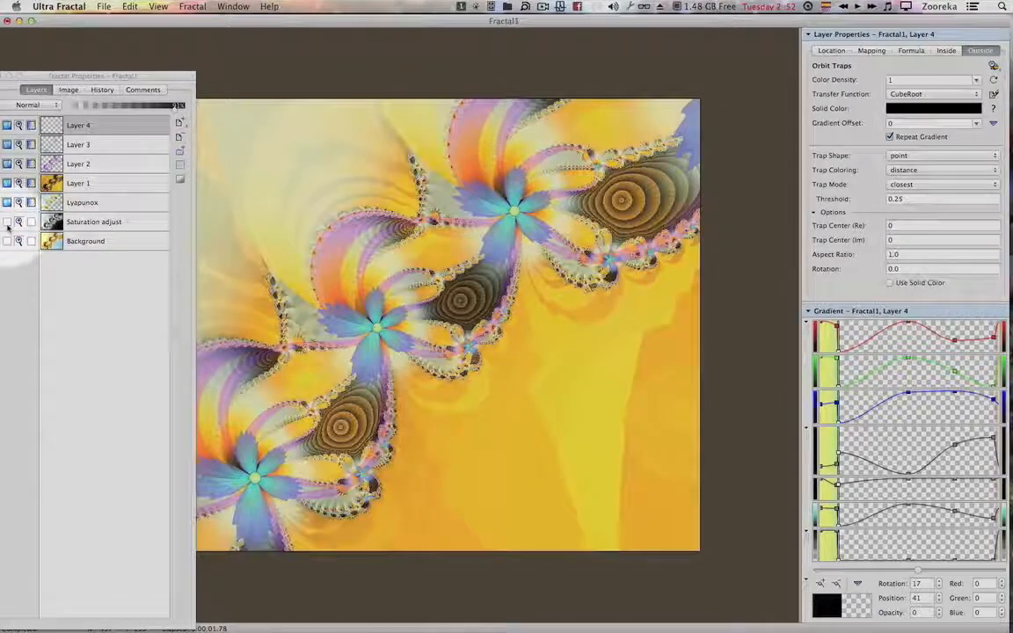
left_click(7, 241)
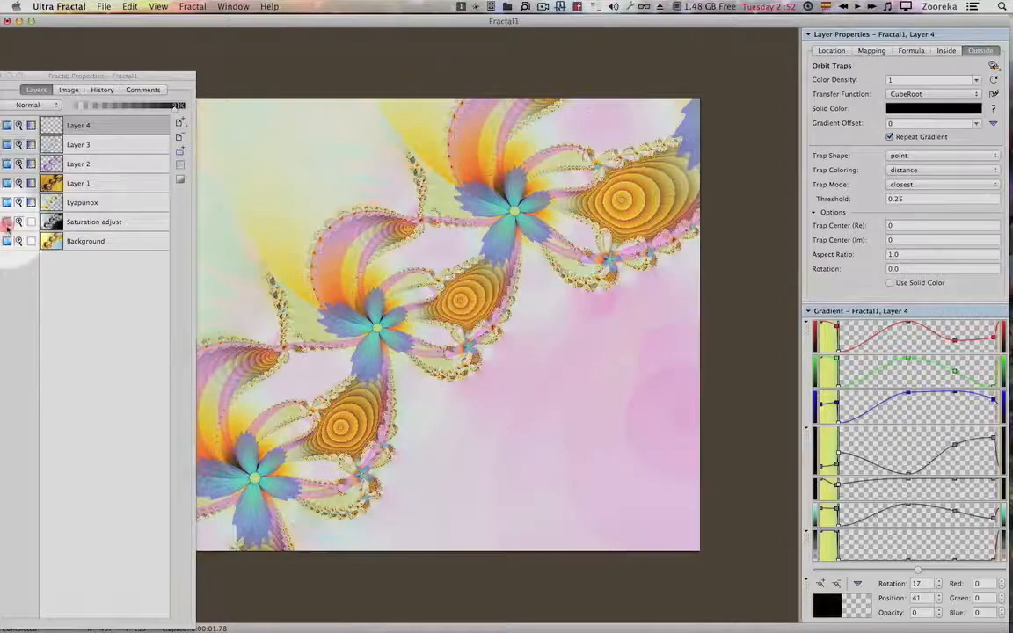
left_click(7, 223)
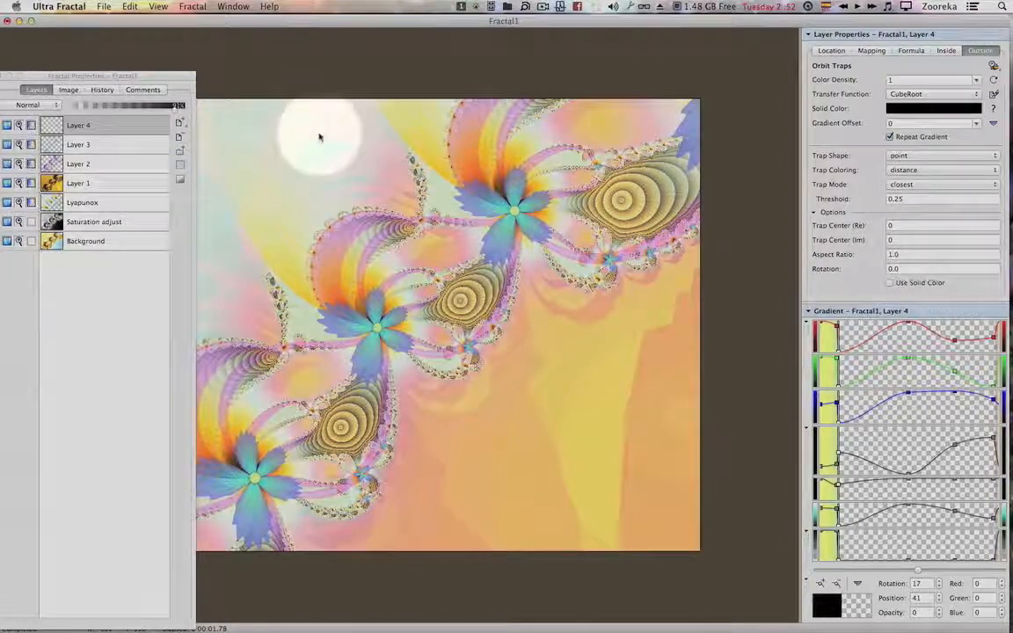
Reframe the fractal closer on the small flower below the central spiral, at magnification 10.42.
left_click_drag(178, 77, 134, 80)
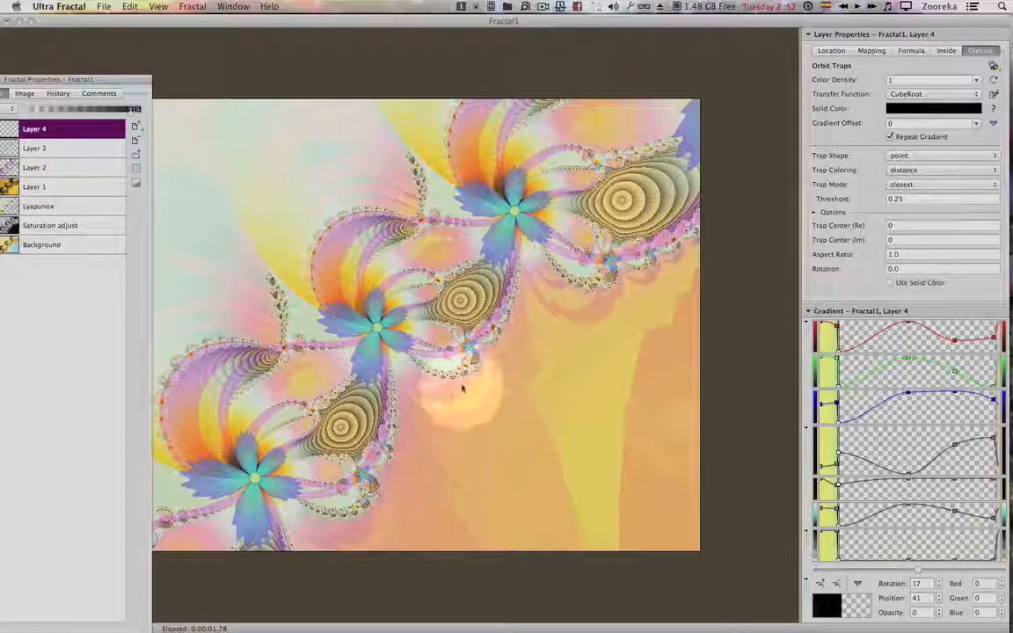
left_click(464, 376)
left_click_drag(490, 373, 835, 224)
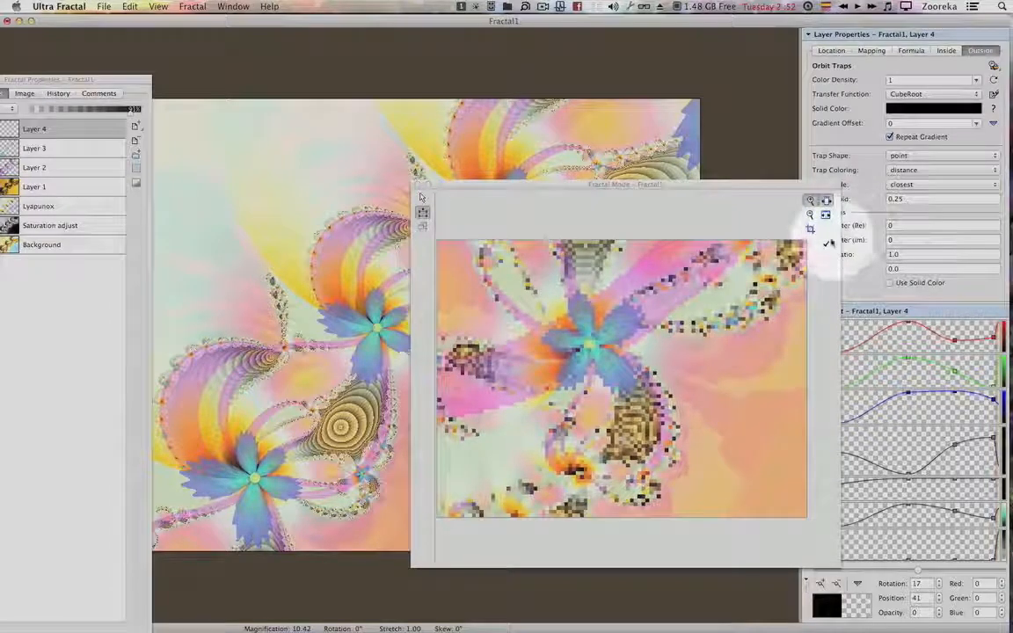
left_click(827, 243)
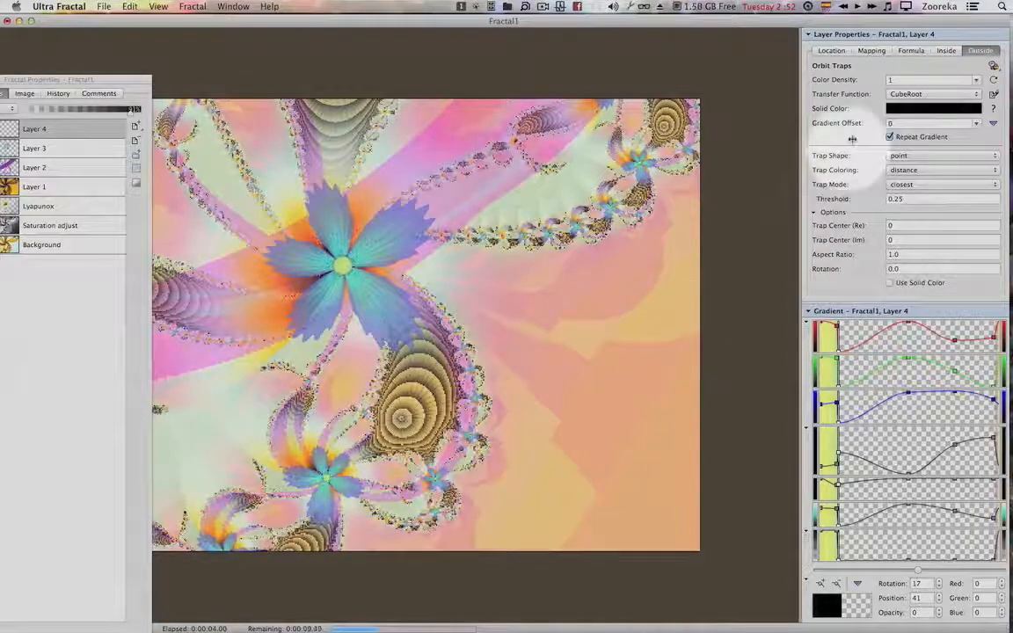
Set Layer 4's formula to the Multi-pass Linear drawing method with periodicity checking Off, and move the layer list into full view.
left_click(909, 50)
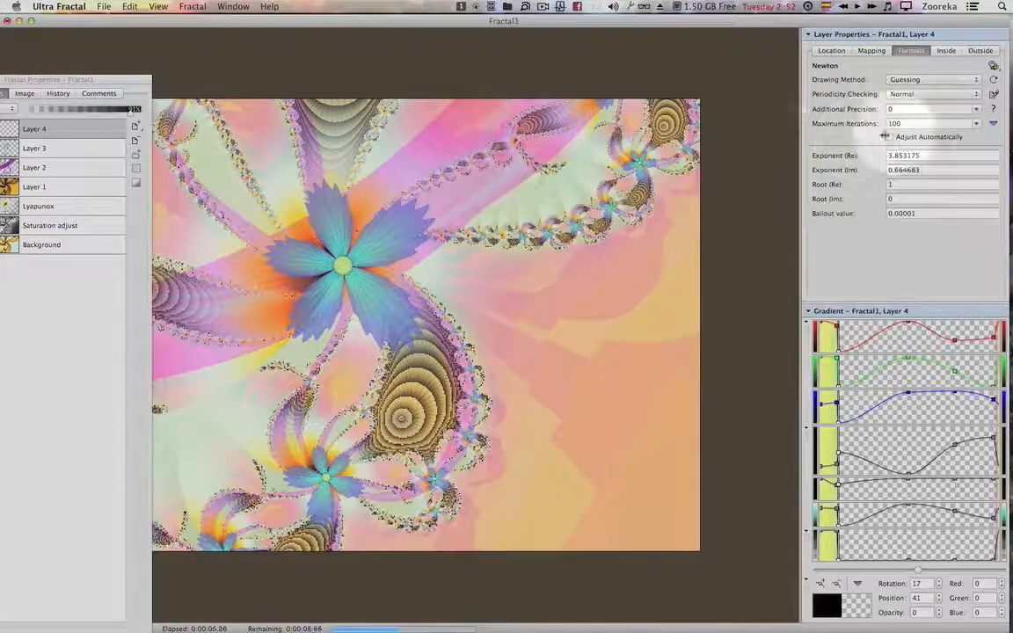
left_click(924, 80)
left_click(925, 92)
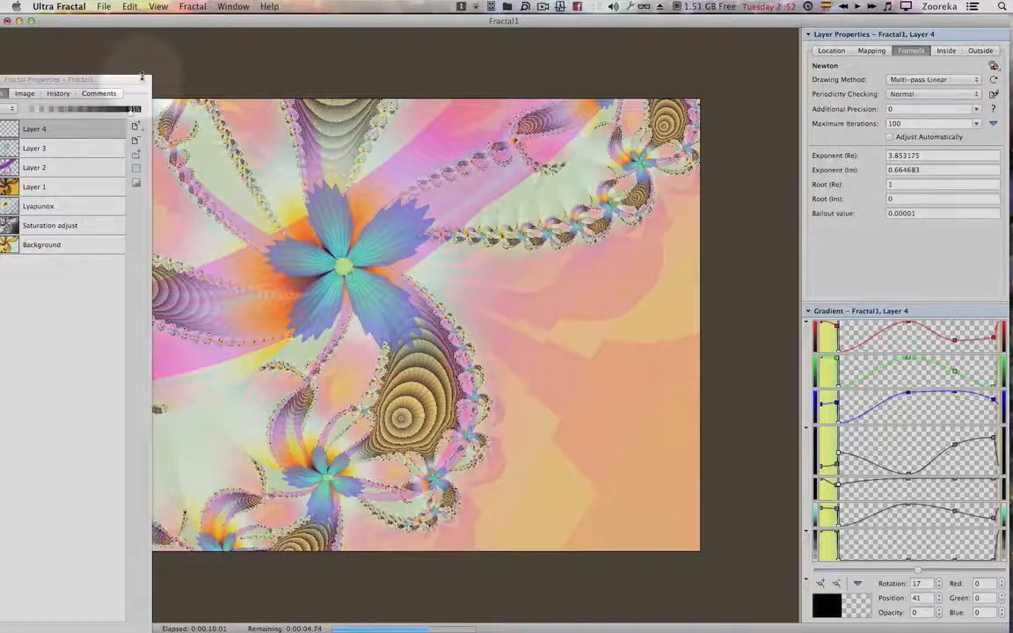
left_click_drag(141, 77, 633, 51)
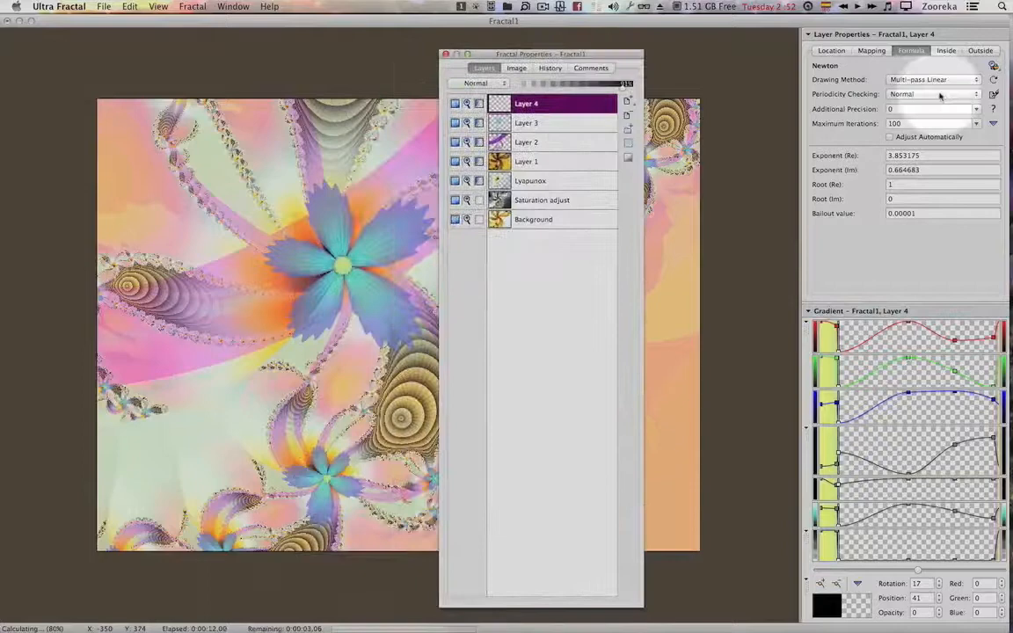
left_click(905, 93)
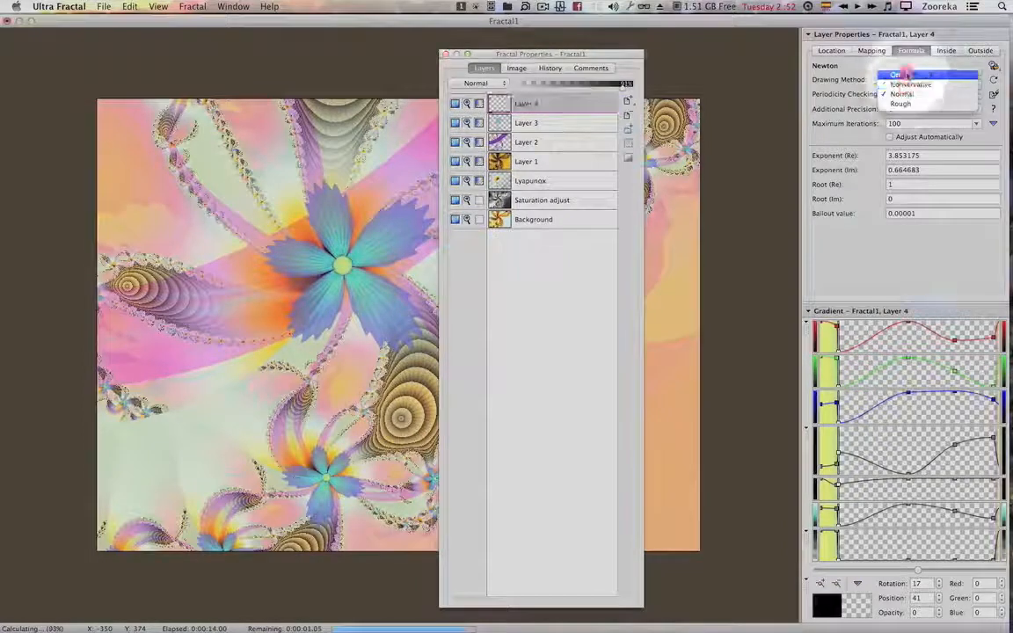
Set Layer 3's drawing method to Multi-pass Linear and its periodicity checking to Off.
left_click(563, 123)
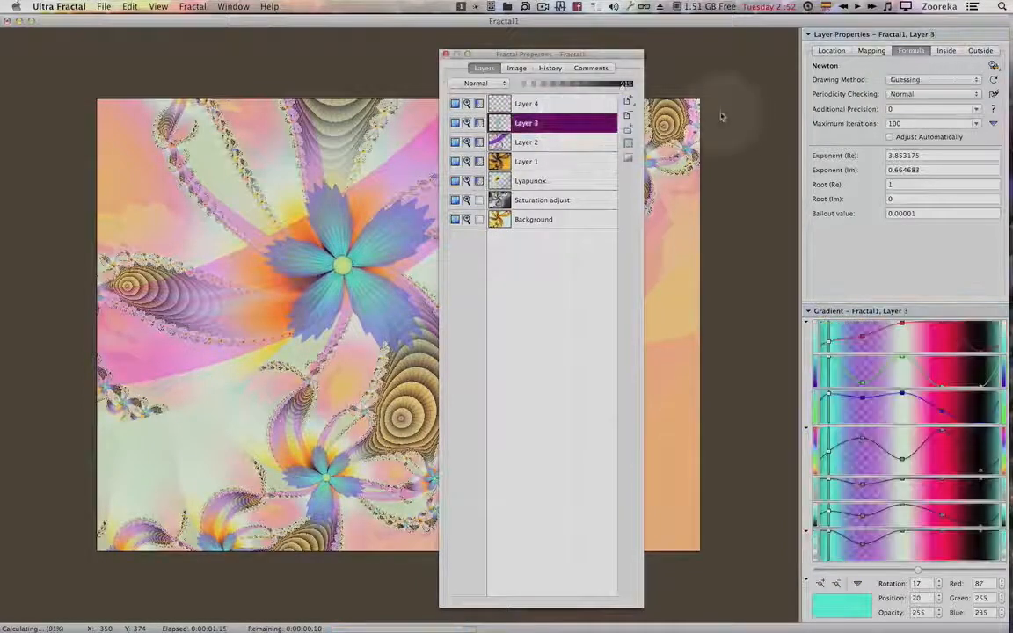
left_click(901, 80)
left_click(903, 89)
left_click(905, 94)
left_click(583, 118)
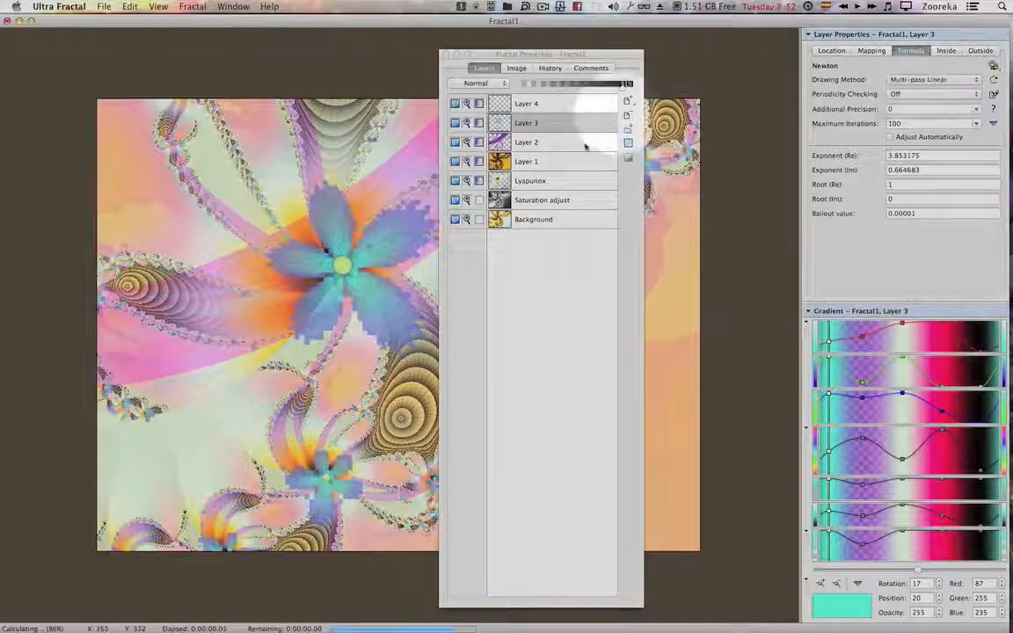
Set Layer 2's drawing method to Multi-pass Linear and its periodicity checking to Off.
left_click(583, 142)
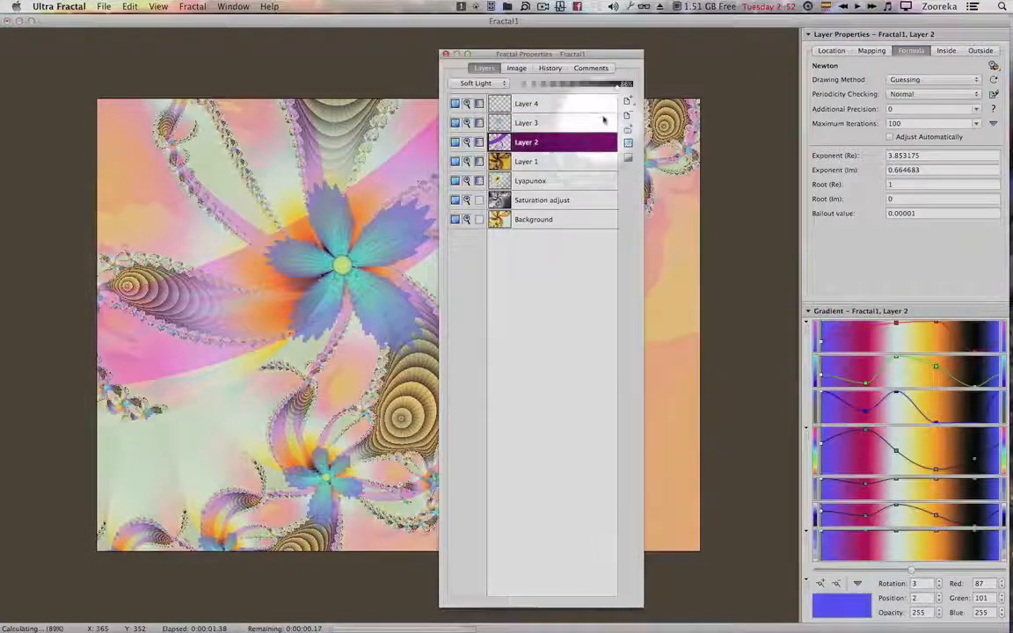
left_click(926, 81)
left_click(925, 89)
left_click(925, 94)
left_click(925, 75)
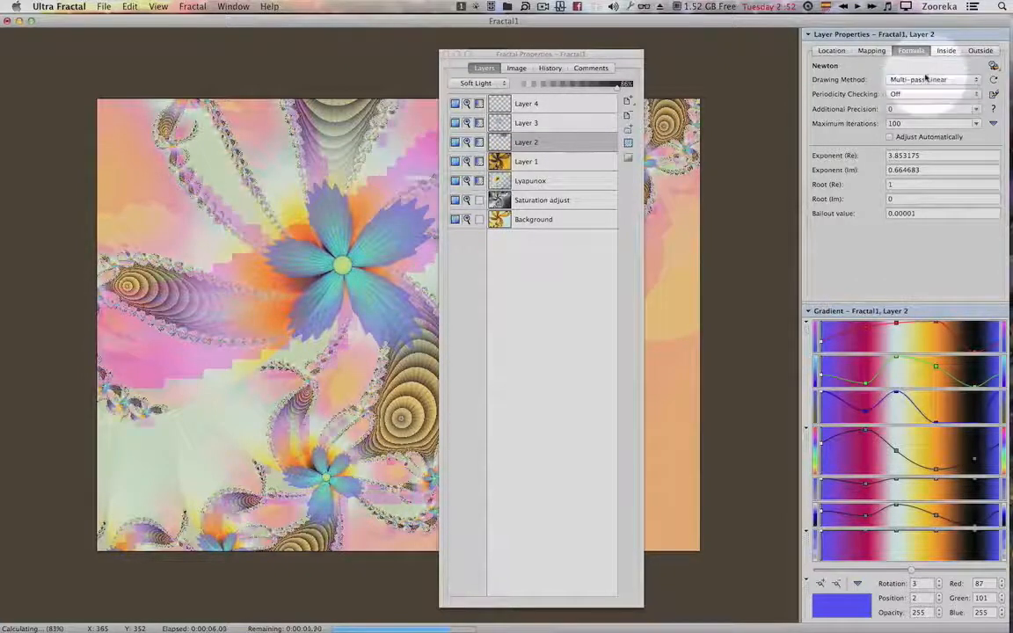
Set Layer 1's drawing method to Multi-pass Linear and its periodicity checking to Off.
left_click(563, 161)
left_click(895, 80)
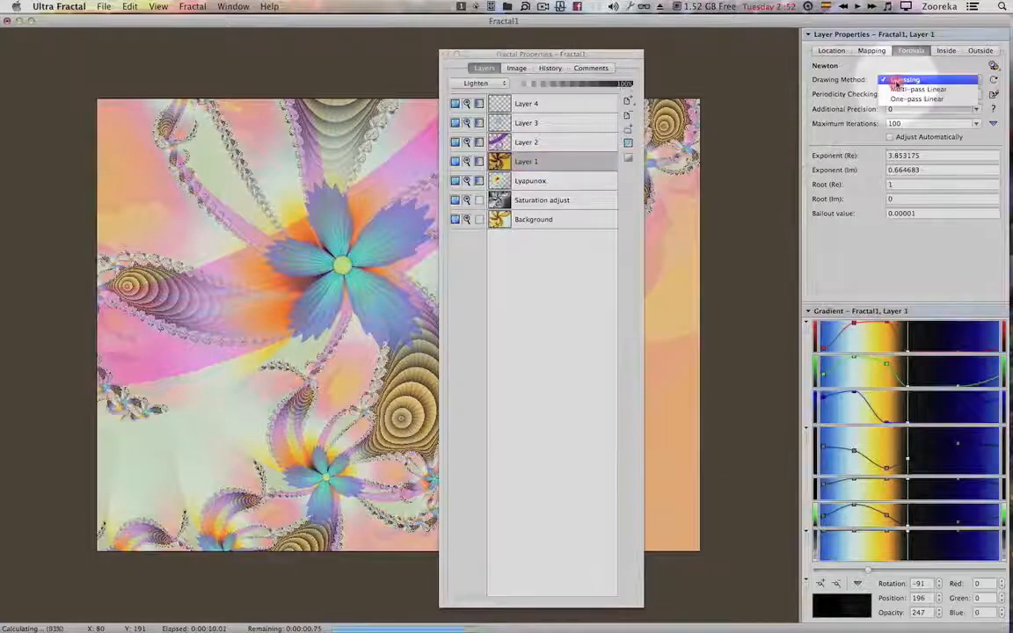
left_click(914, 89)
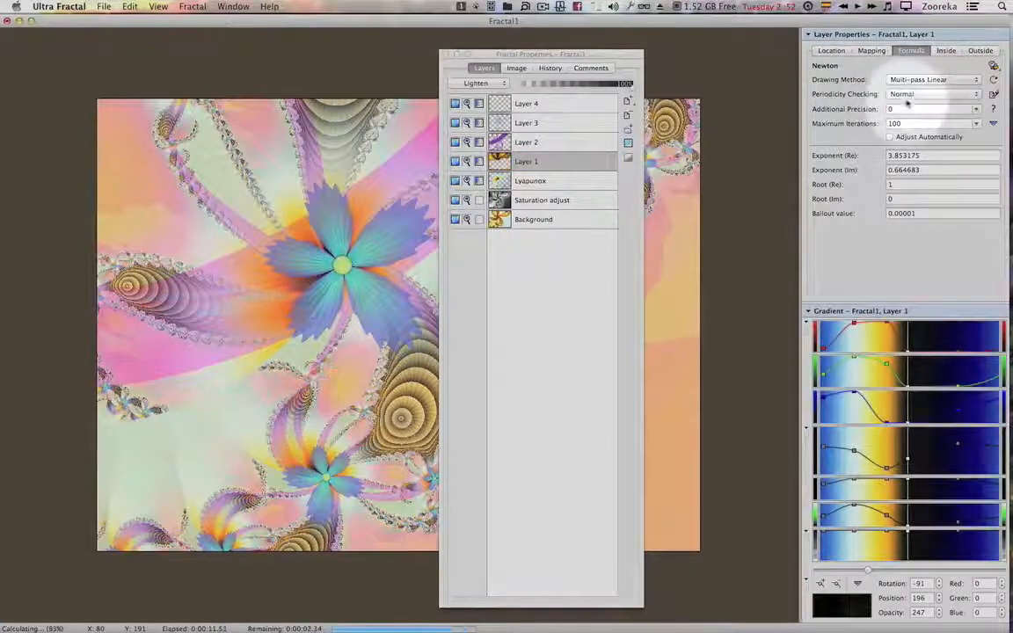
left_click(908, 79)
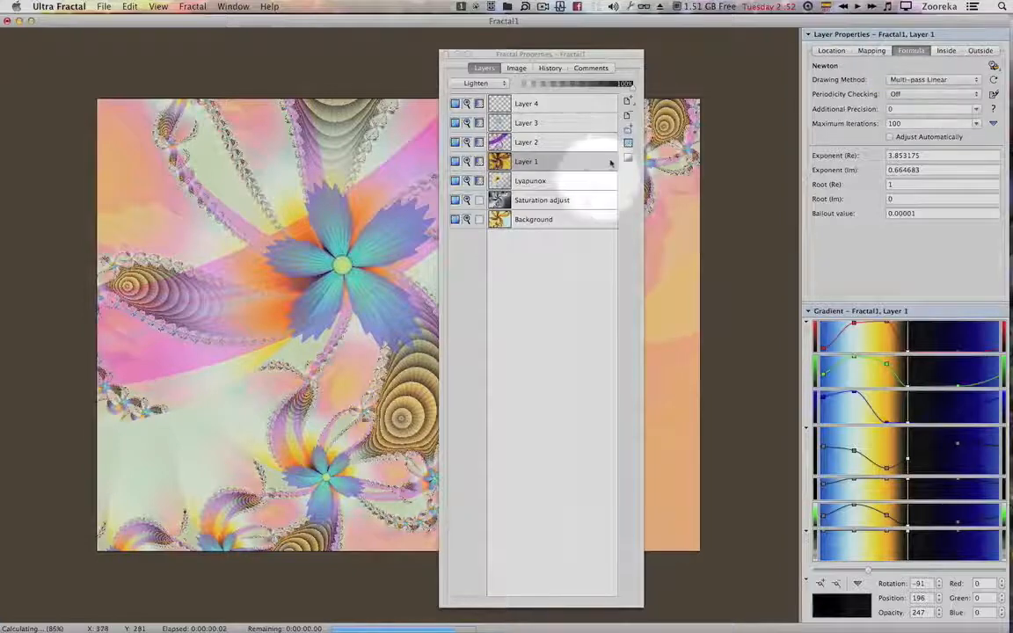
Set the Lyapunox layer's drawing method to Multi-pass Linear and its periodicity checking to Off.
left_click(604, 165)
left_click(604, 179)
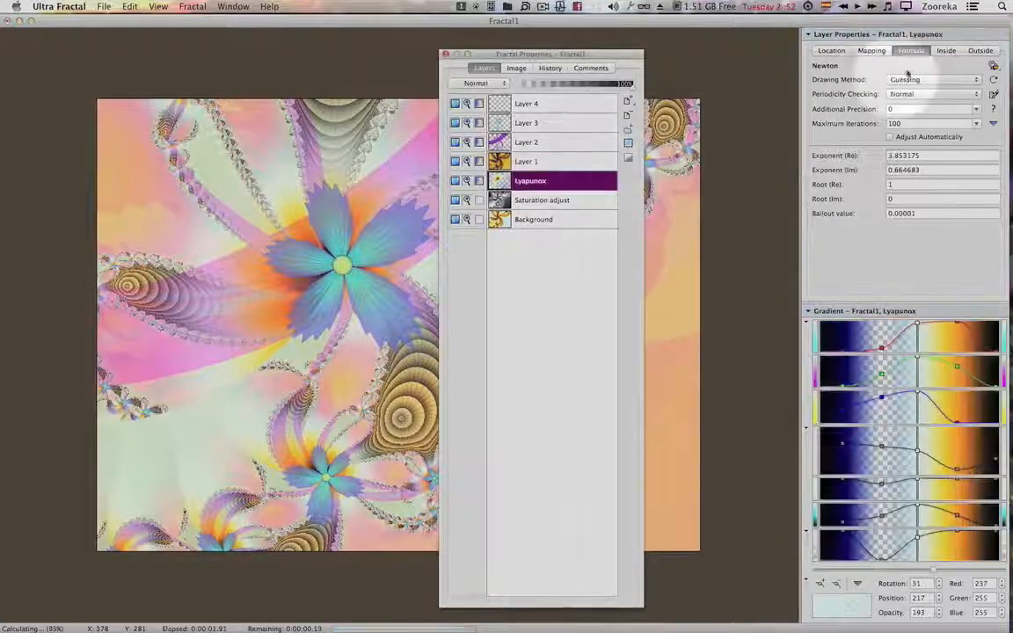
left_click(911, 79)
left_click(911, 88)
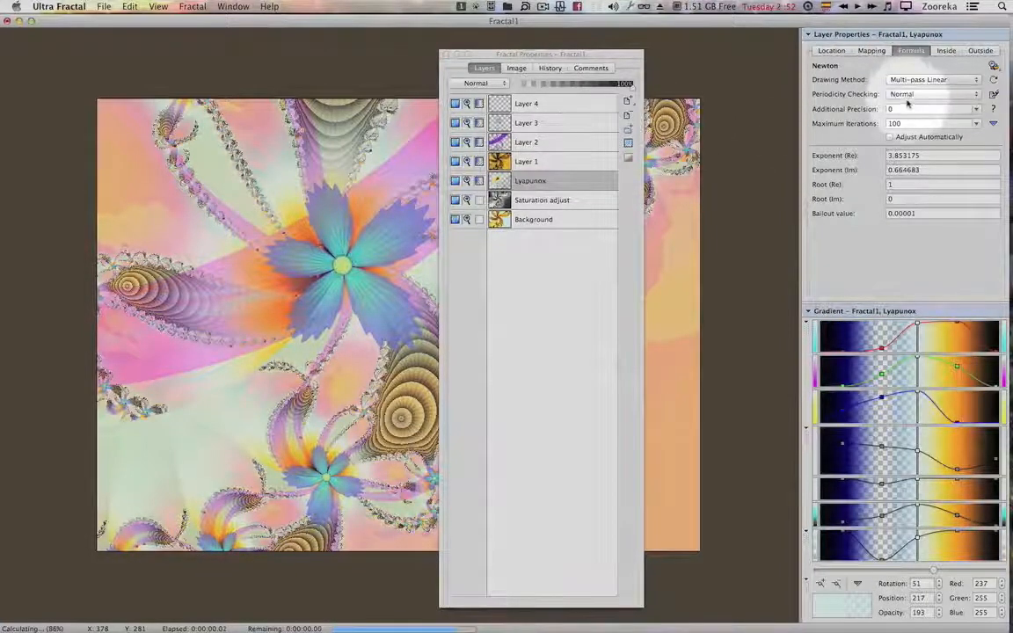
left_click(592, 217)
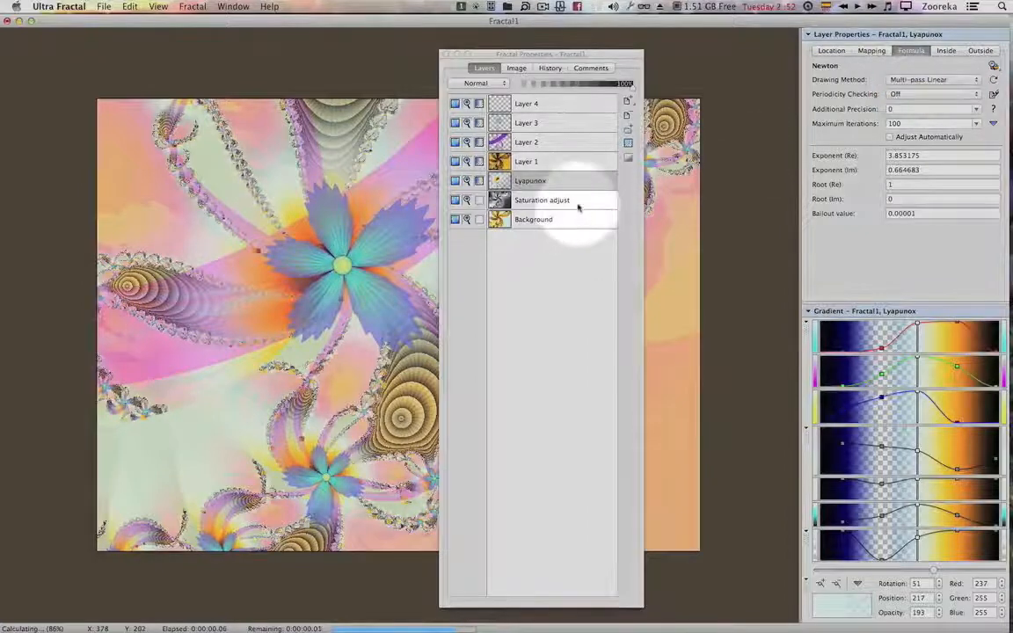
Set the Saturation adjust layer's drawing method to Multi-pass Linear and its periodicity checking to Off.
left_click(578, 202)
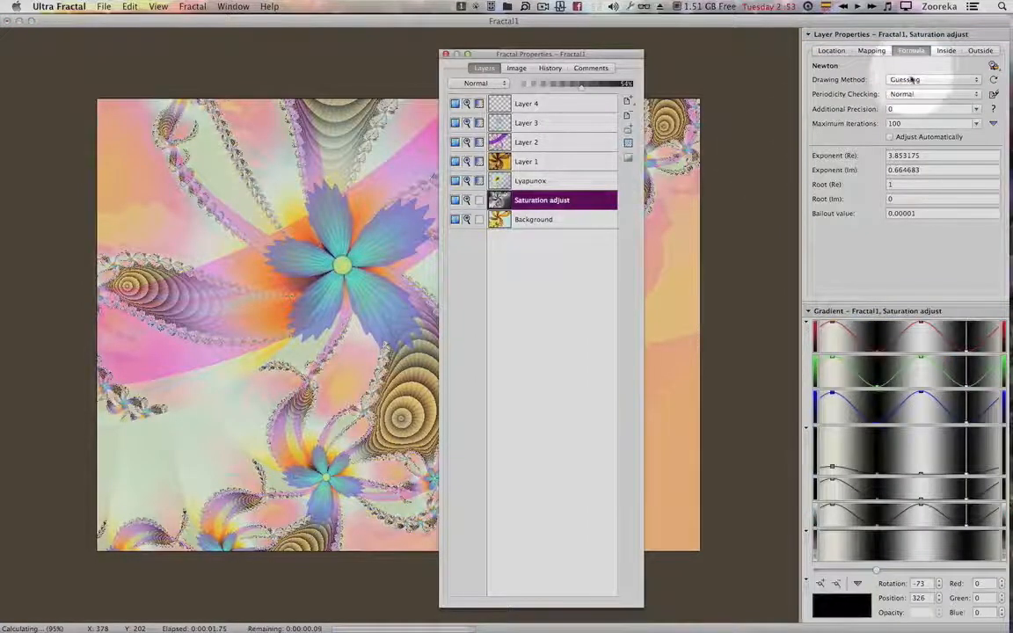
left_click(911, 79)
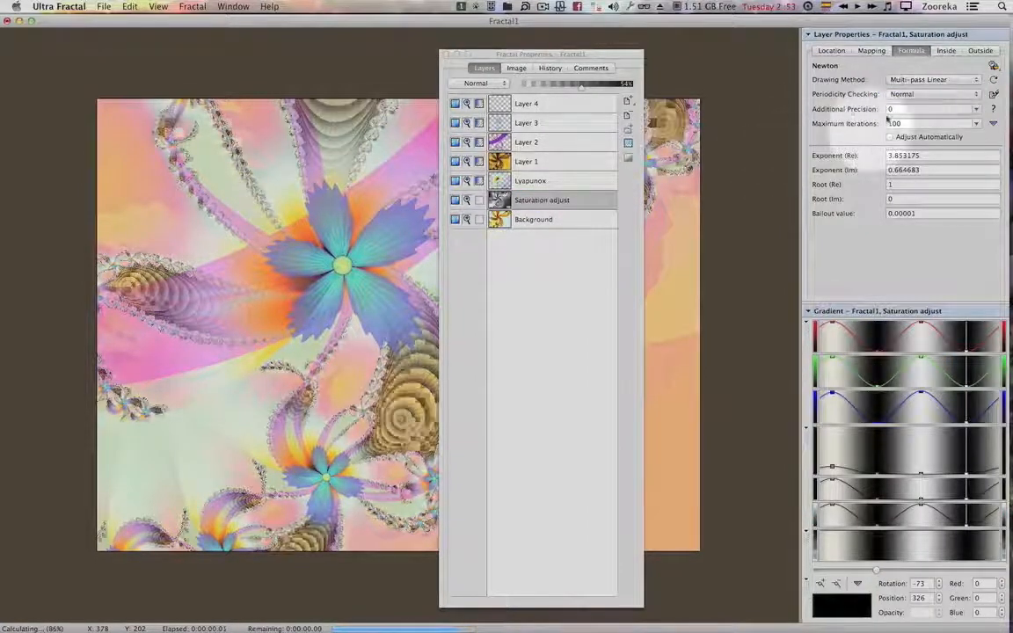
left_click(906, 93)
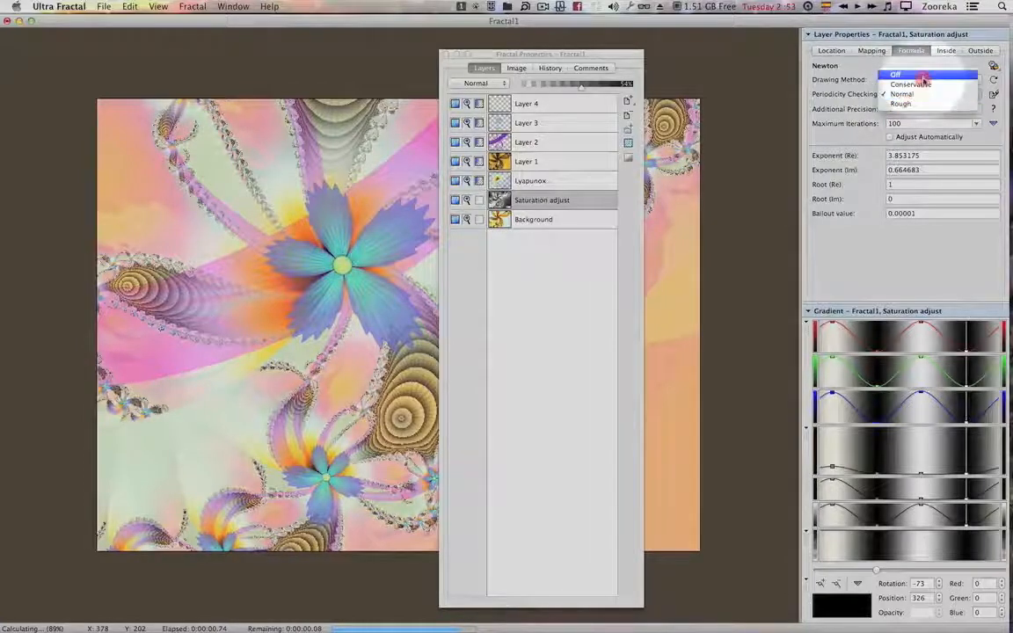
key("Escape")
Set the Background layer to Multi-pass Linear drawing with periodicity checking Off, and dock the fractal properties above the layer properties.
left_click(562, 219)
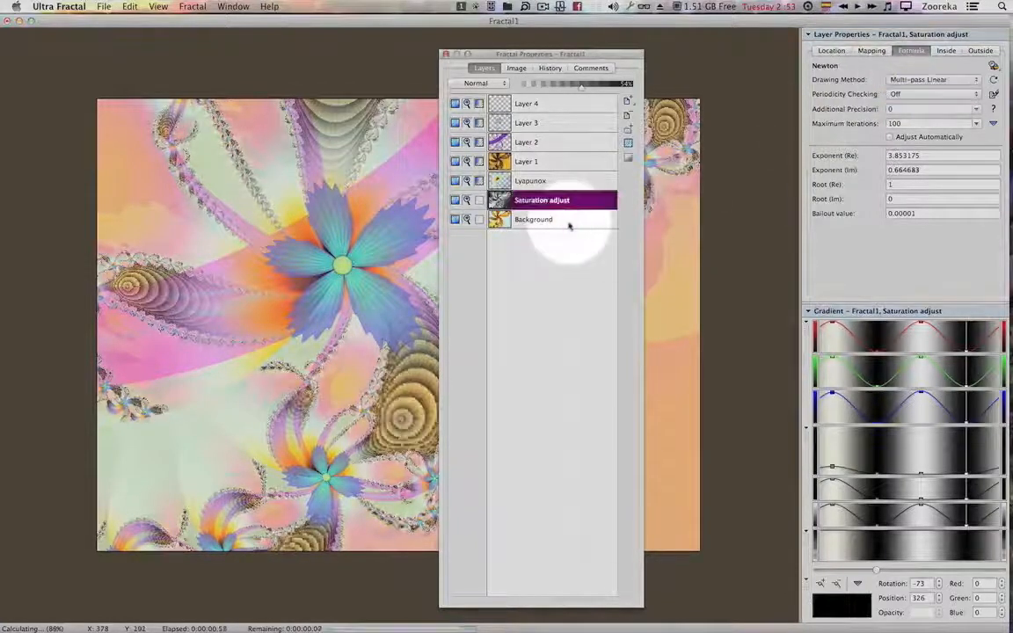
left_click(931, 80)
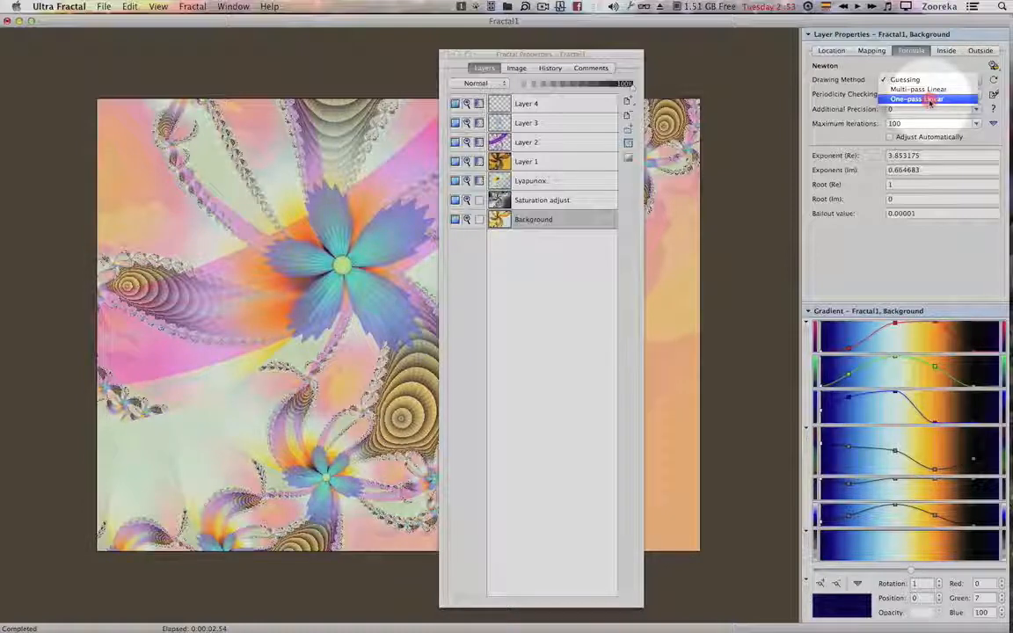
left_click(929, 102)
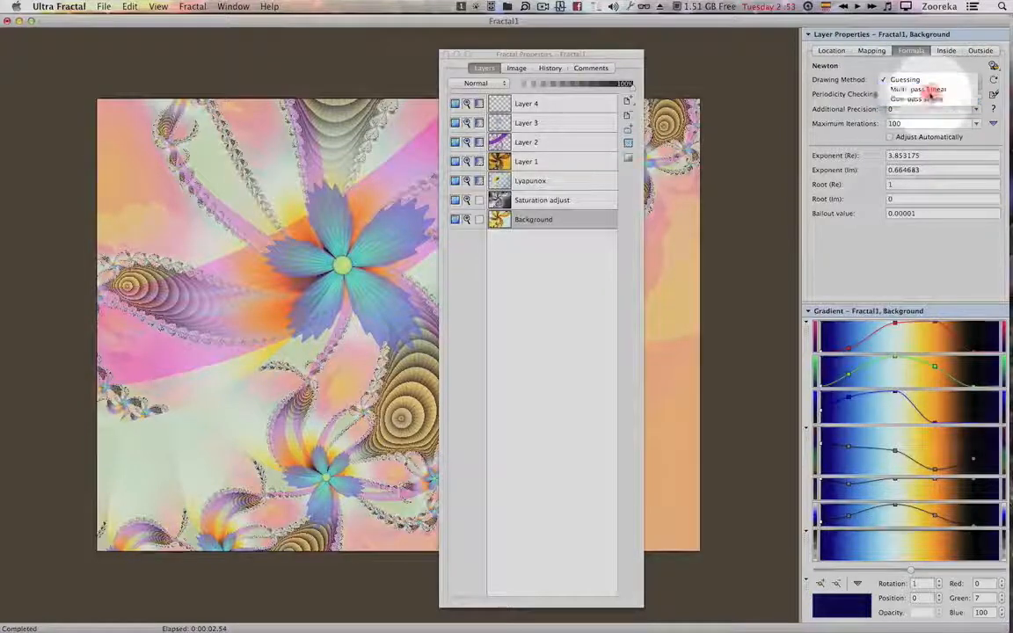
left_click(929, 94)
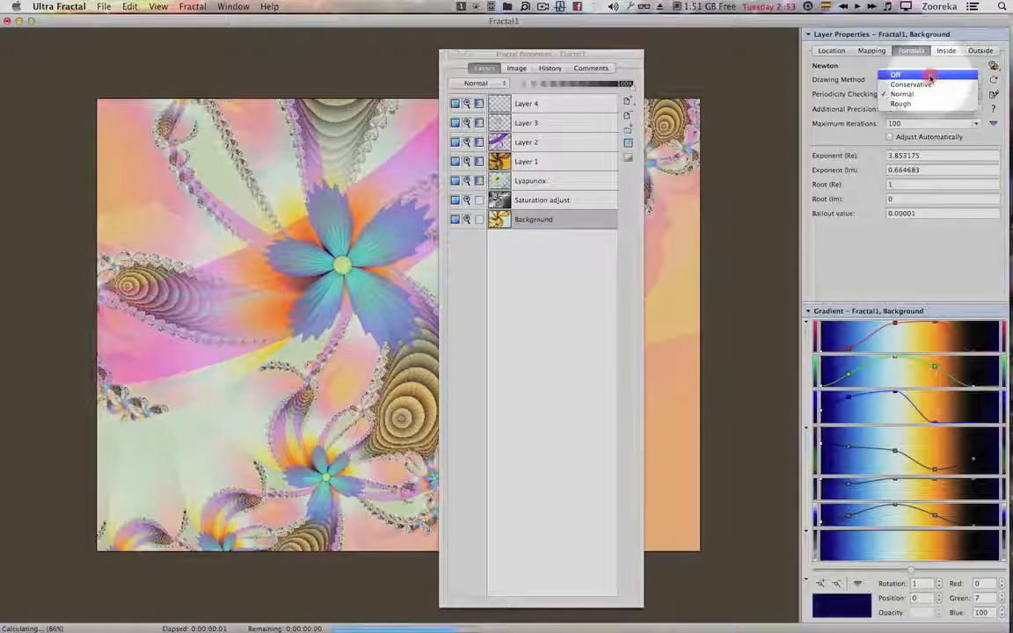
left_click(929, 76)
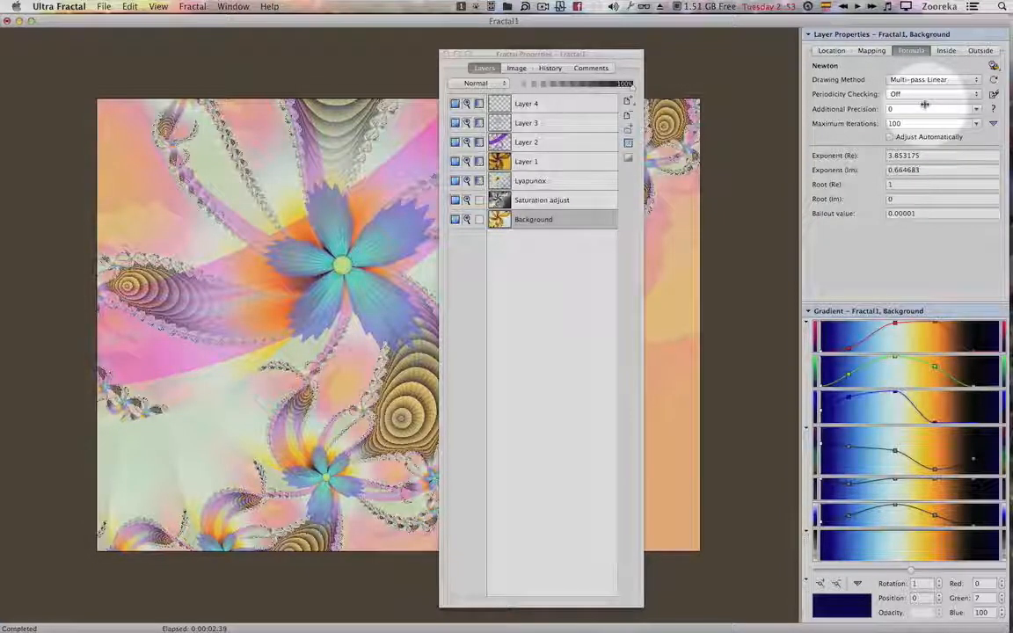
left_click_drag(541, 53, 655, 184)
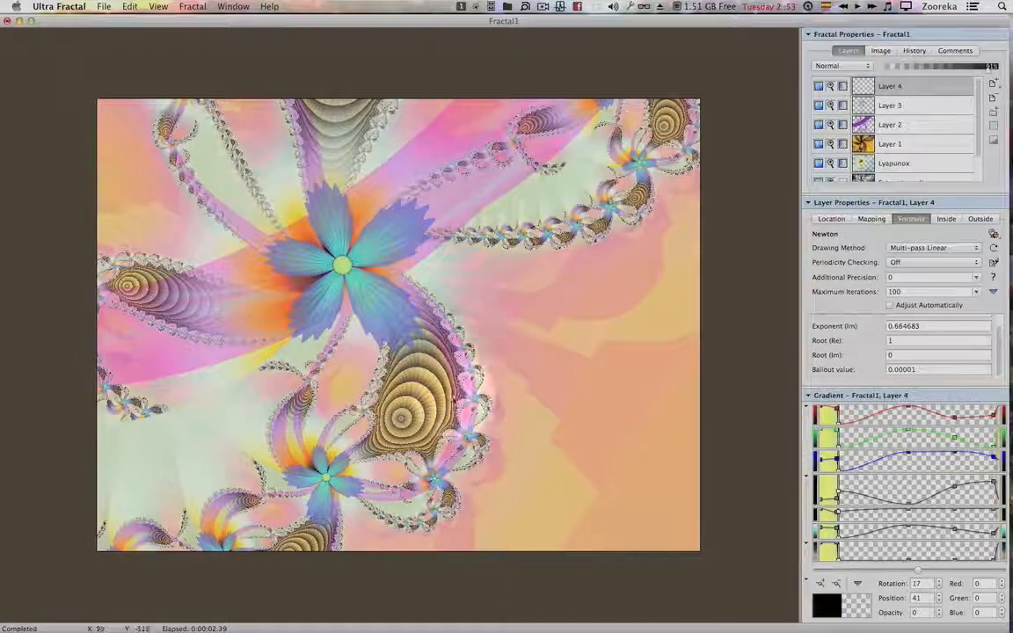
Try zooming in on the small flowers below the large golden spiral and shifting the image down and right.
left_click(448, 386, "shift")
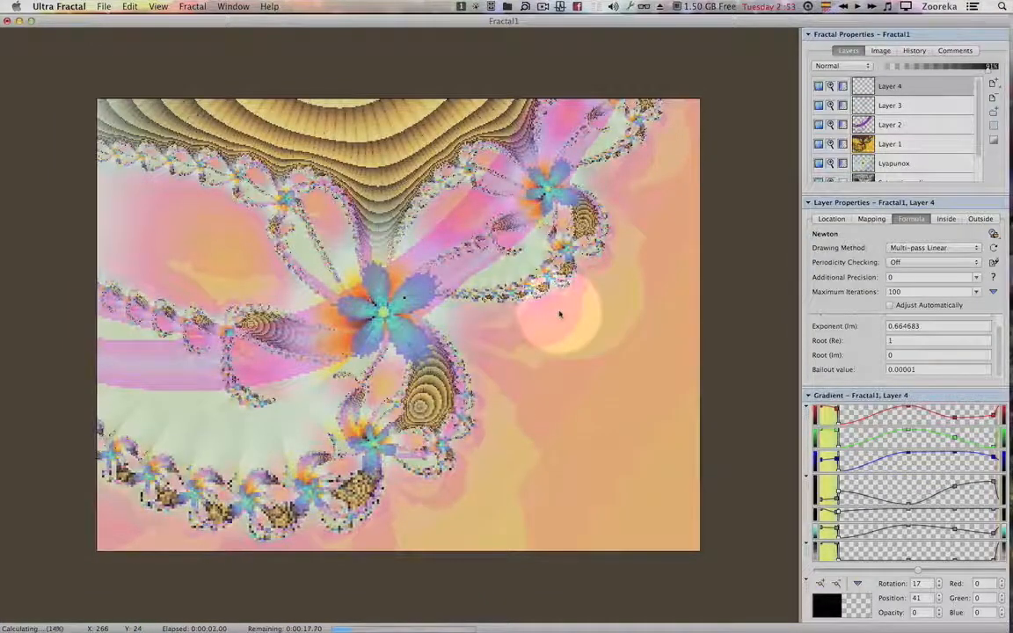
left_click_drag(567, 318, 593, 350)
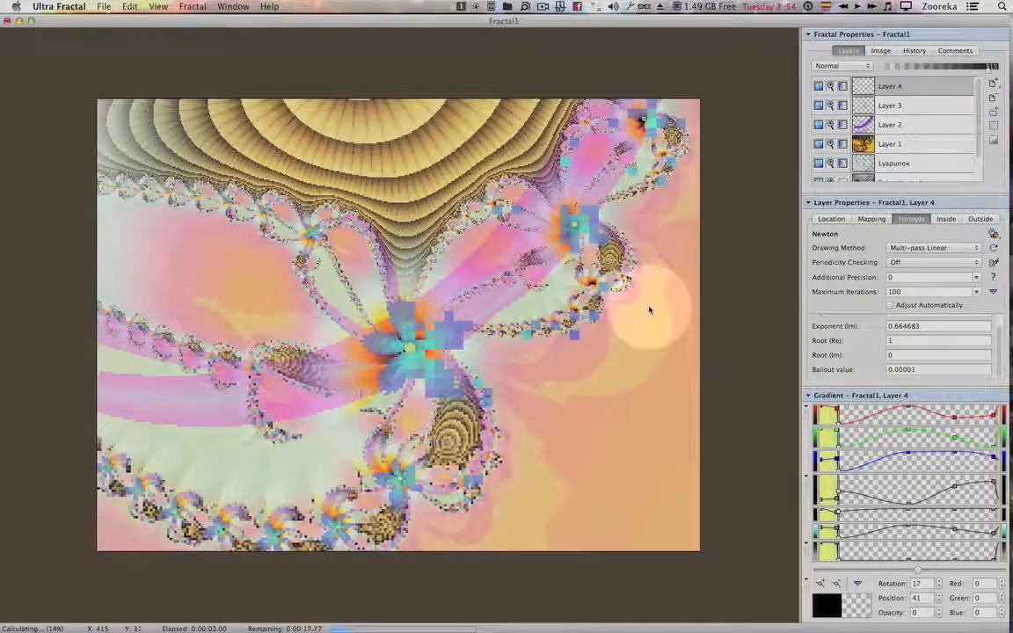
Undo back to the wider framing with the diagonal row of flowers and copy Layer 4's location.
key("super+z")
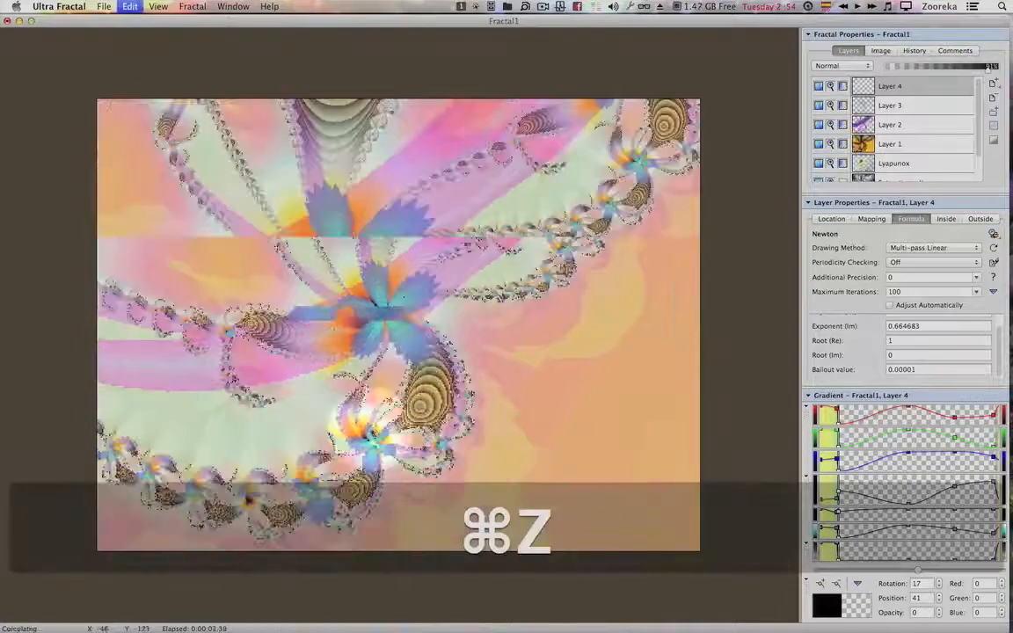
key("super+z")
key("super+z")
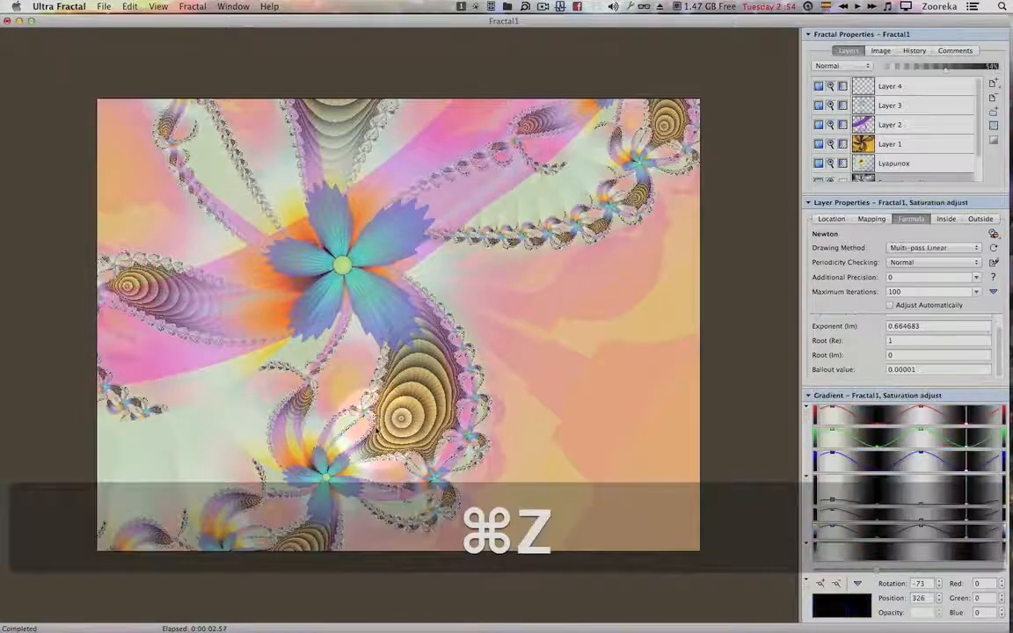
key("super+z")
key("super+z")
key("super+z")
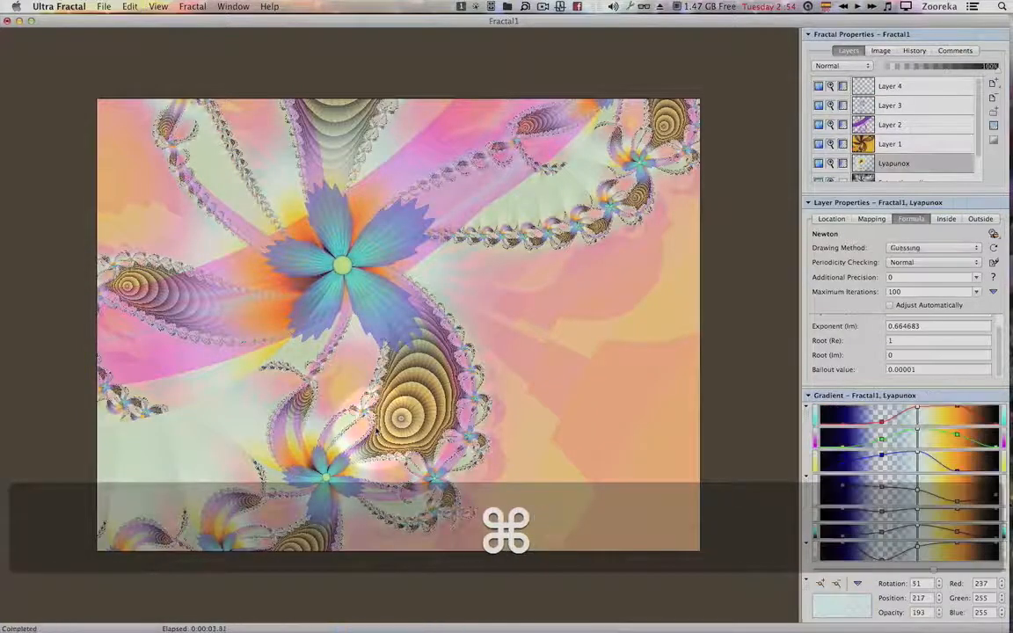
key("super+z")
key("super+z")
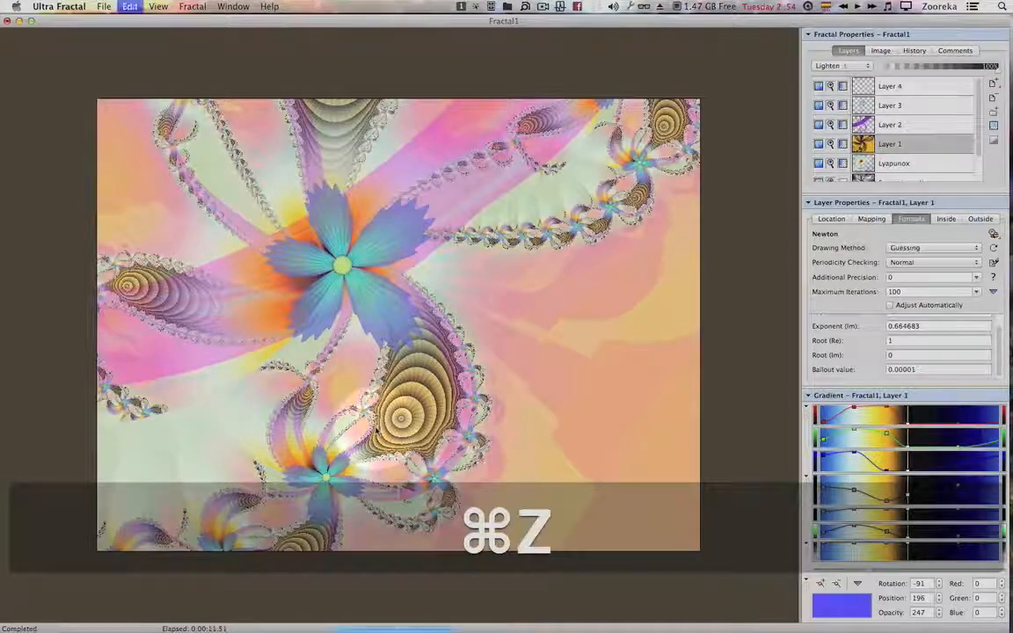
key("super+z")
key("super+z")
key("super+z")
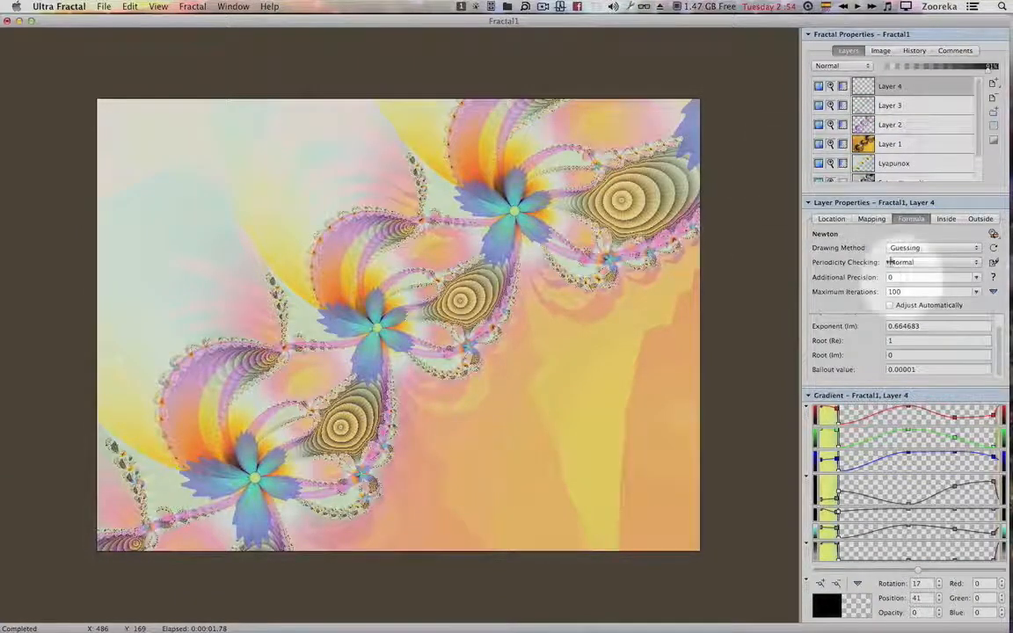
left_click(831, 220)
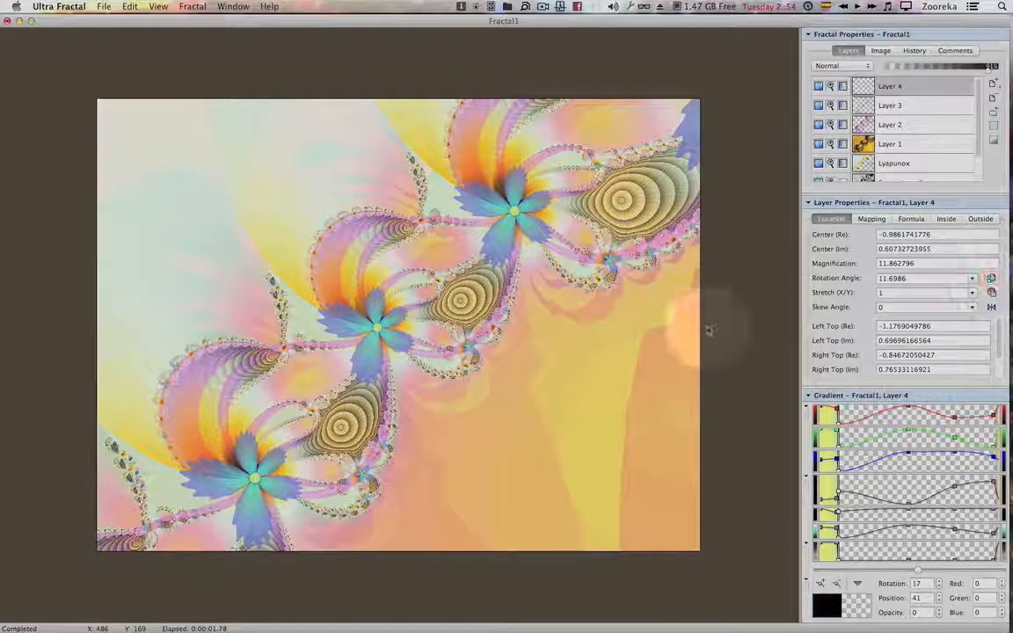
Redo the undone changes up to the closer flower framing with the multi-pass rendering settings on the layers.
key("super+y")
key("super+y")
key("super+y")
key("super+y")
key("super+y")
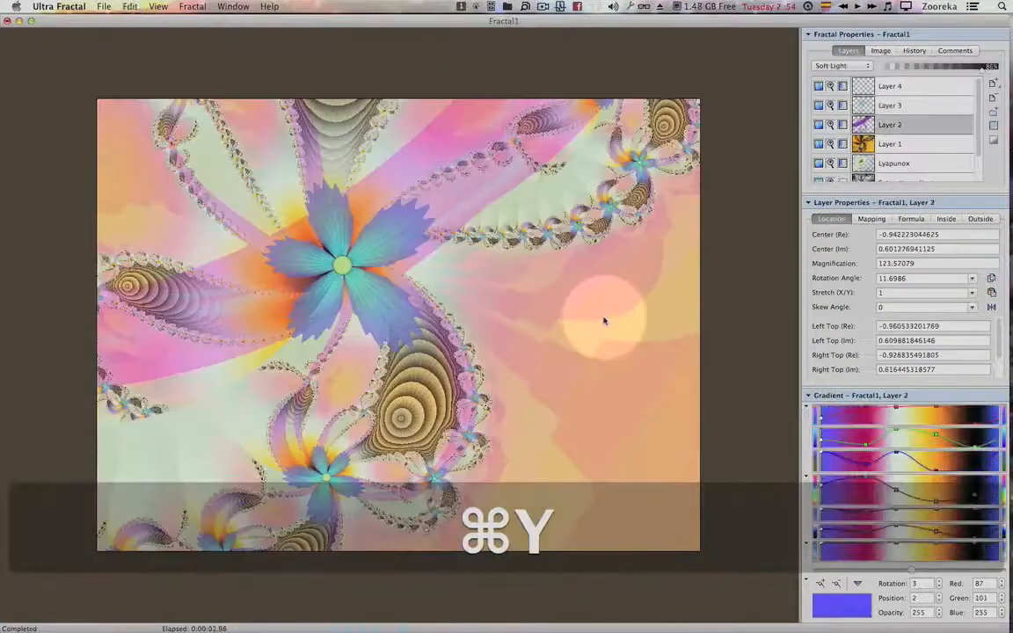
key("super+y")
key("super+y")
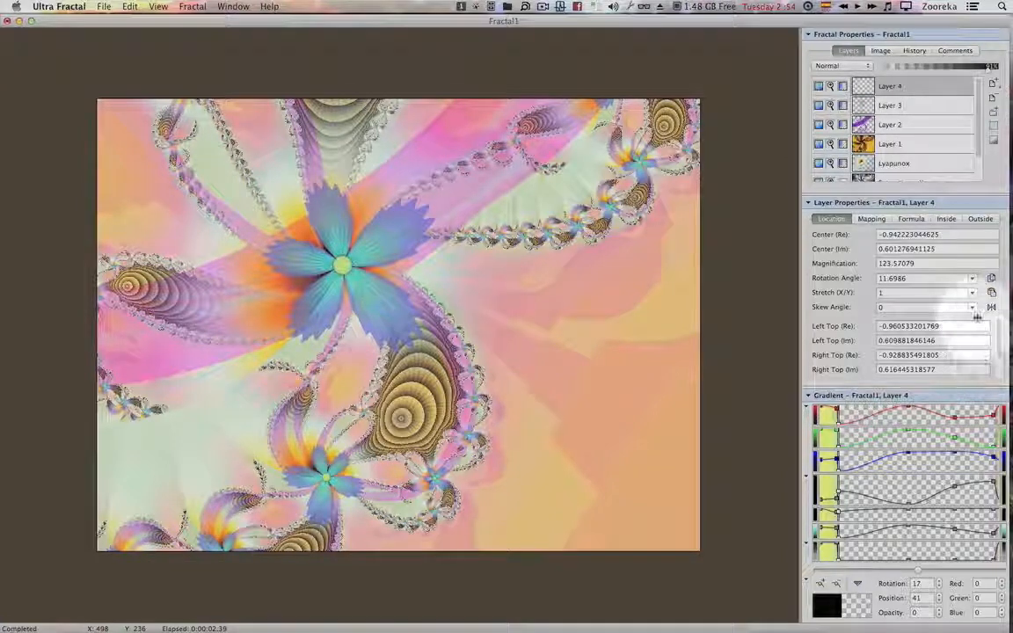
Paste the copied wider location into Layer 4, Layer 3, Layer 2 and Layer 1.
key("alt+super")
key("alt+super+v")
left_click(913, 104)
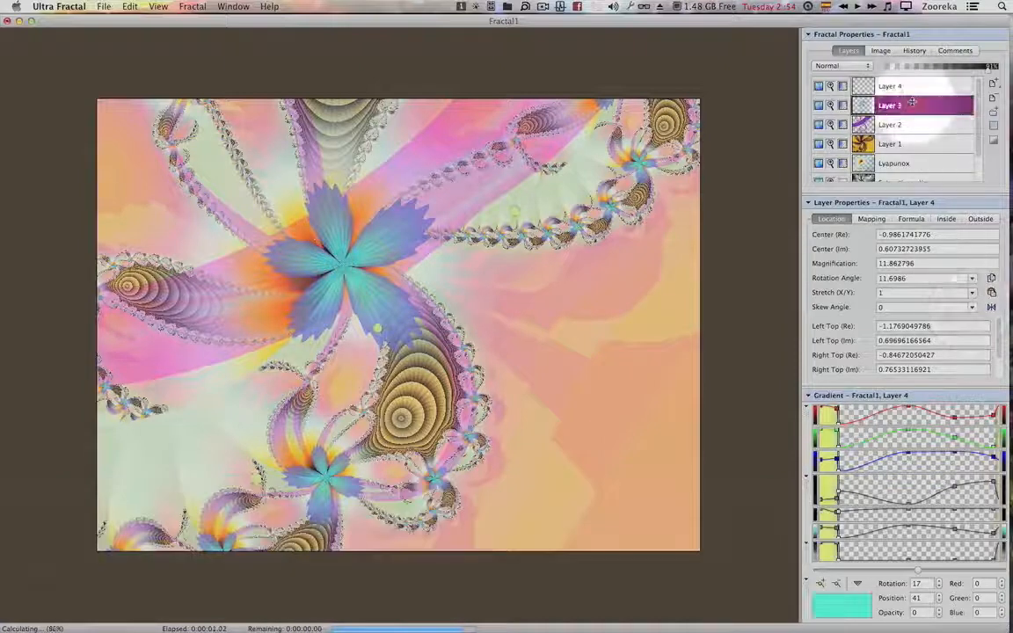
key("alt+super+v")
left_click(914, 124)
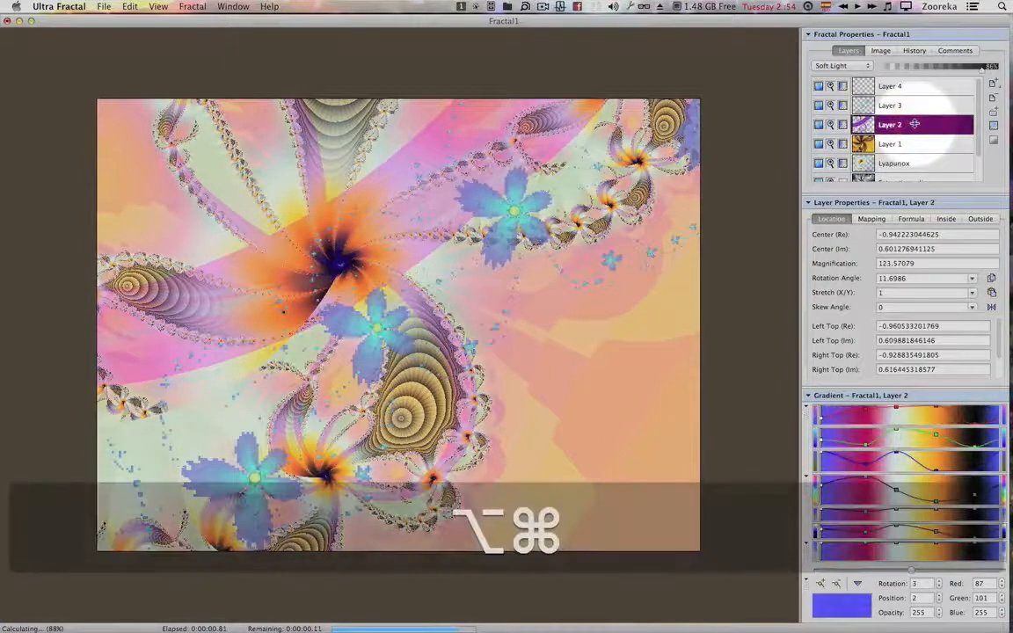
key("alt+super+v")
left_click(916, 141)
key("alt+super+v")
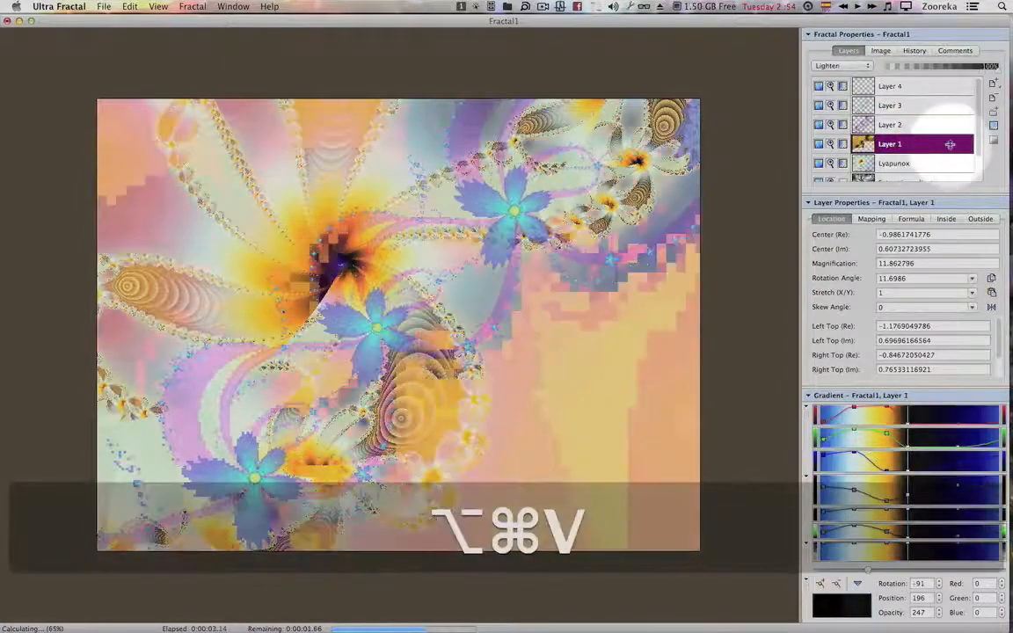
Paste the same copied location into the Lyapunox, Saturation adjust and Background layers.
scroll(976, 143, "down", 2)
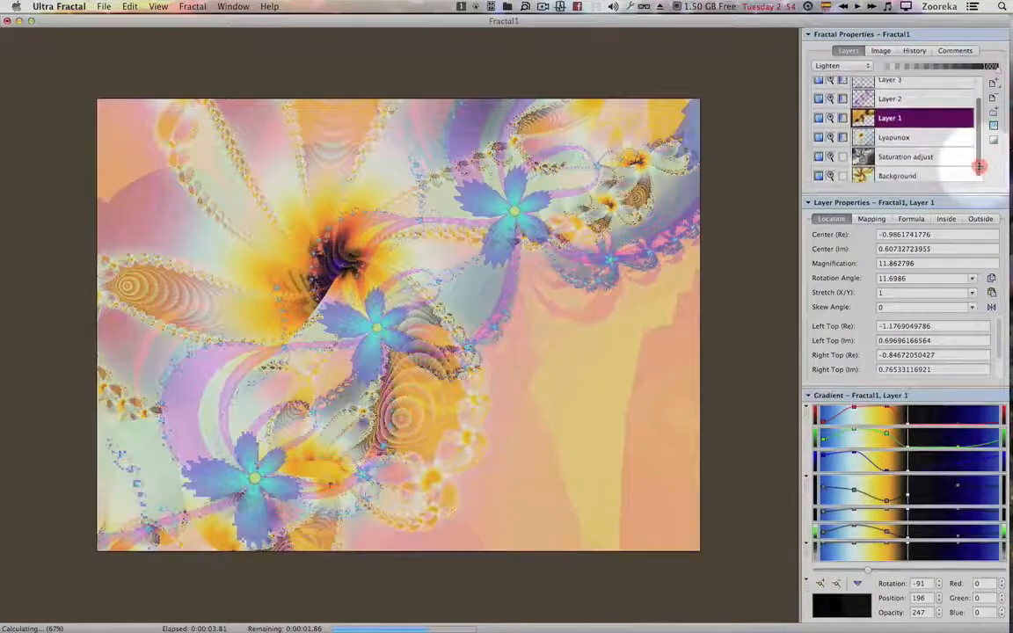
left_click(945, 139)
key("alt+super+v")
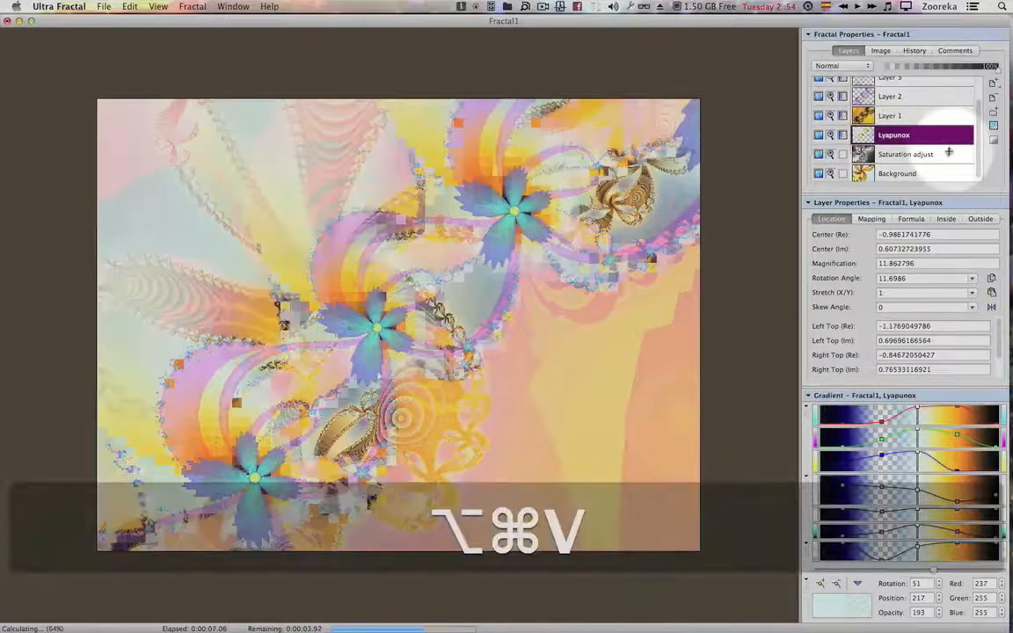
left_click(938, 155)
key("alt+super+v")
left_click(934, 173)
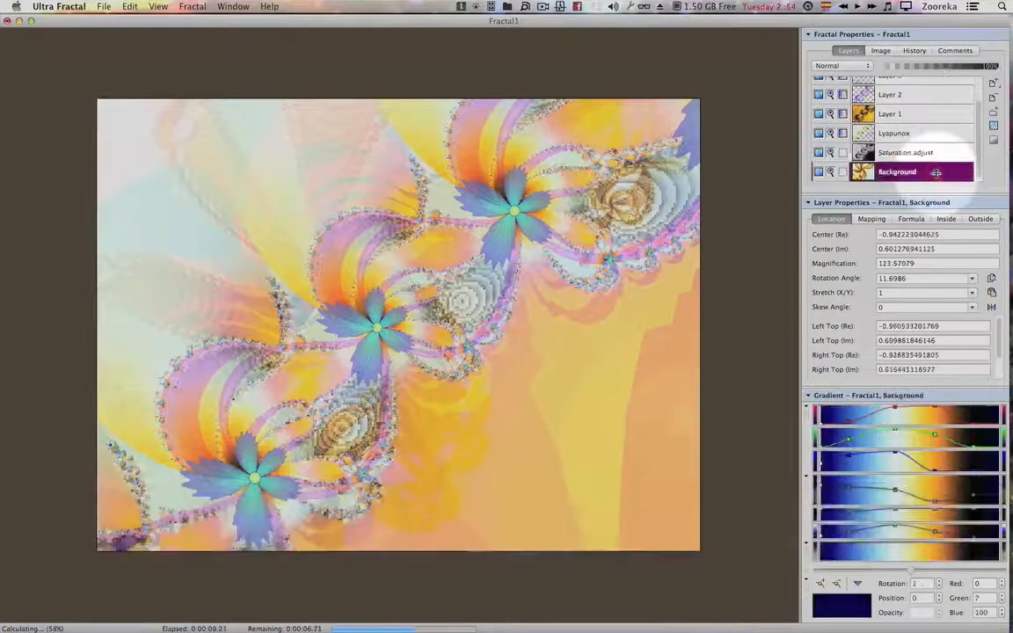
key("alt+super+v")
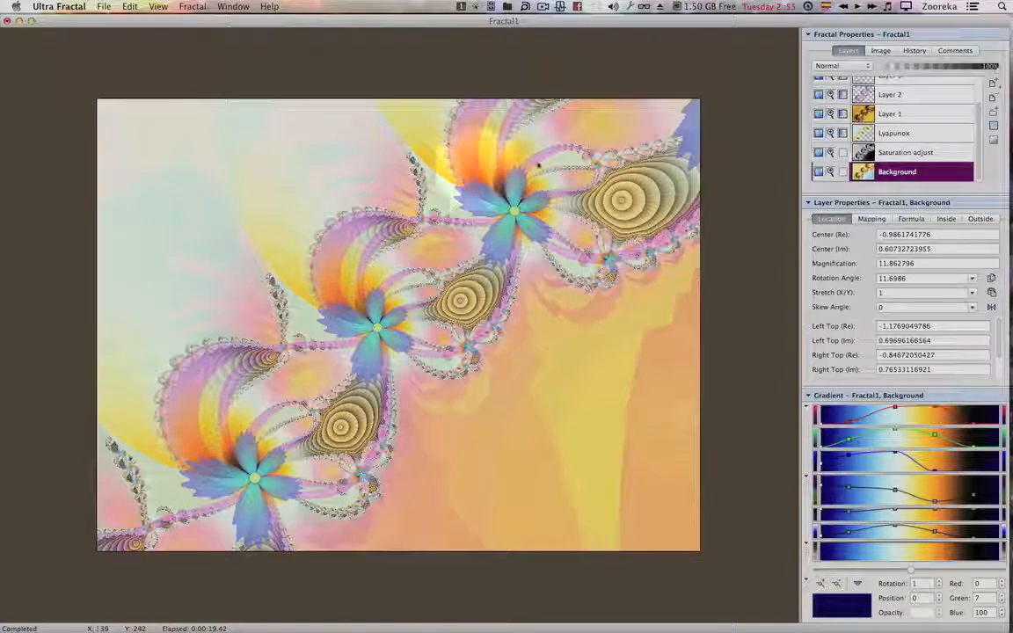
Zoom in slightly and shift the image to reframe the diagonal row of three flowers.
left_click(911, 219)
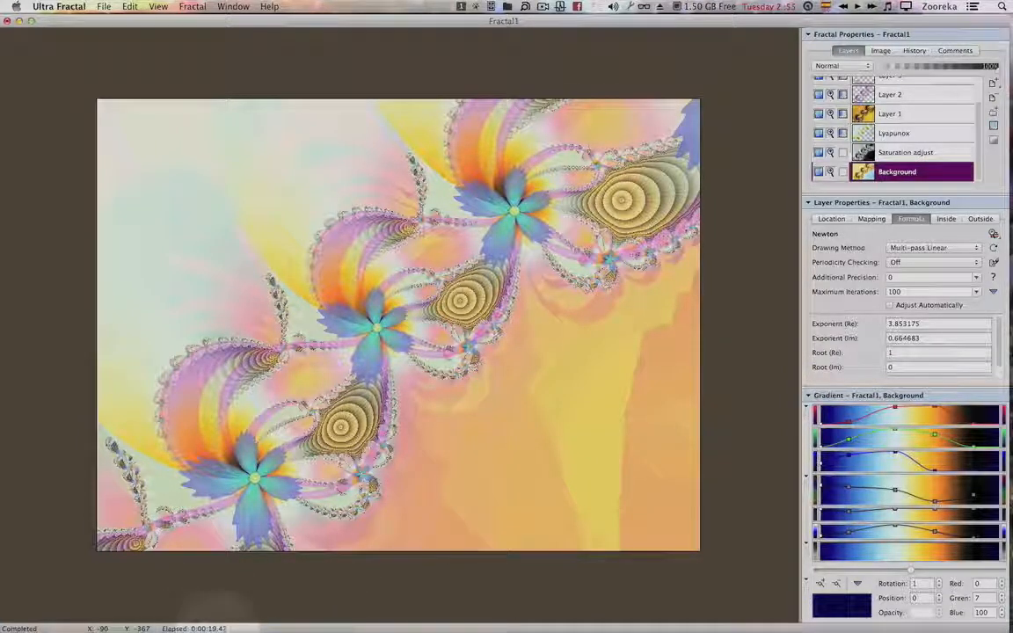
key("shift")
mouse_move(452, 385)
left_mouse_down()
mouse_move(428, 425)
mouse_move(449, 366)
left_mouse_up()
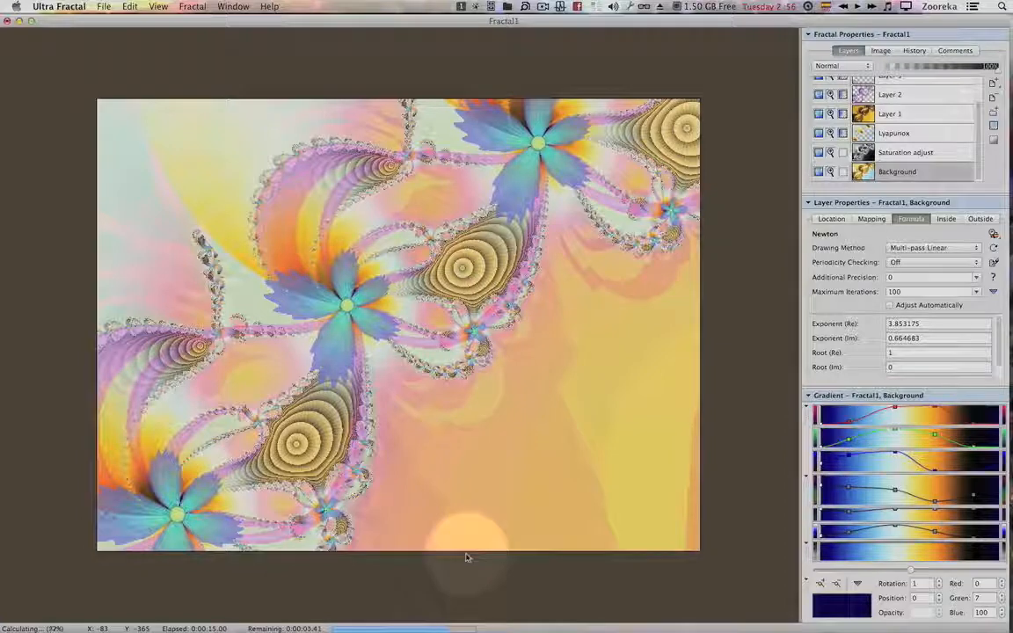
left_click_drag(467, 557, 475, 425)
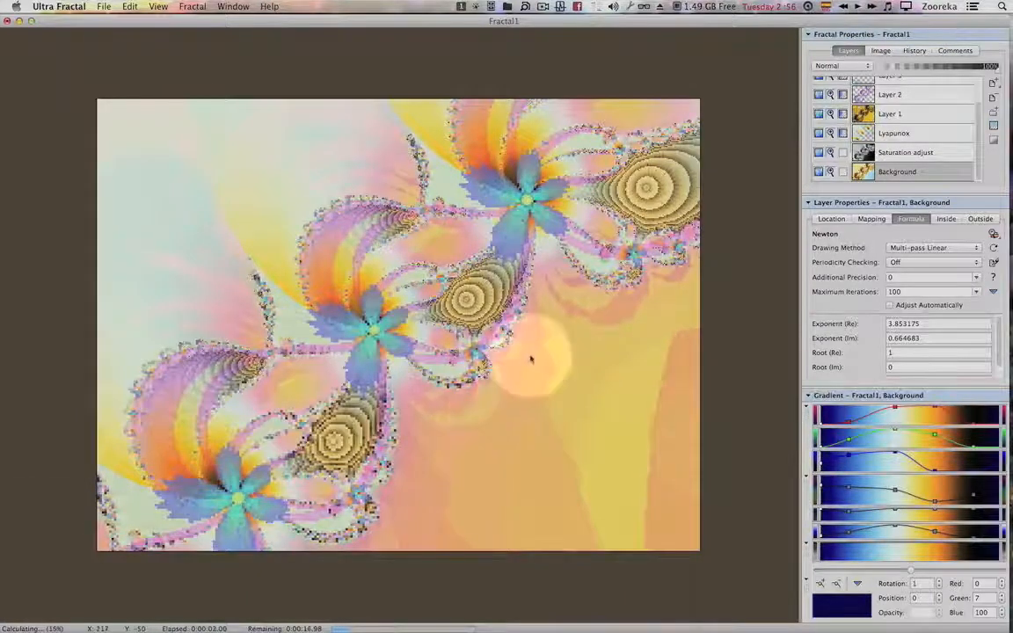
left_click_drag(533, 351, 545, 337)
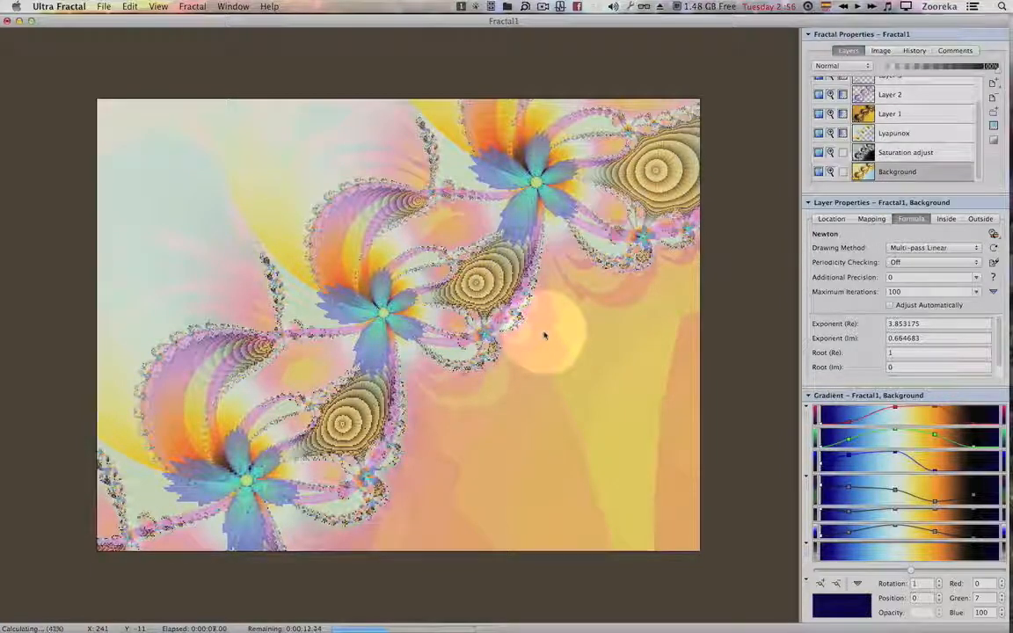
Save the fractal's parameter set with the title Newton in Zoo Tutorials.upr.
key("super")
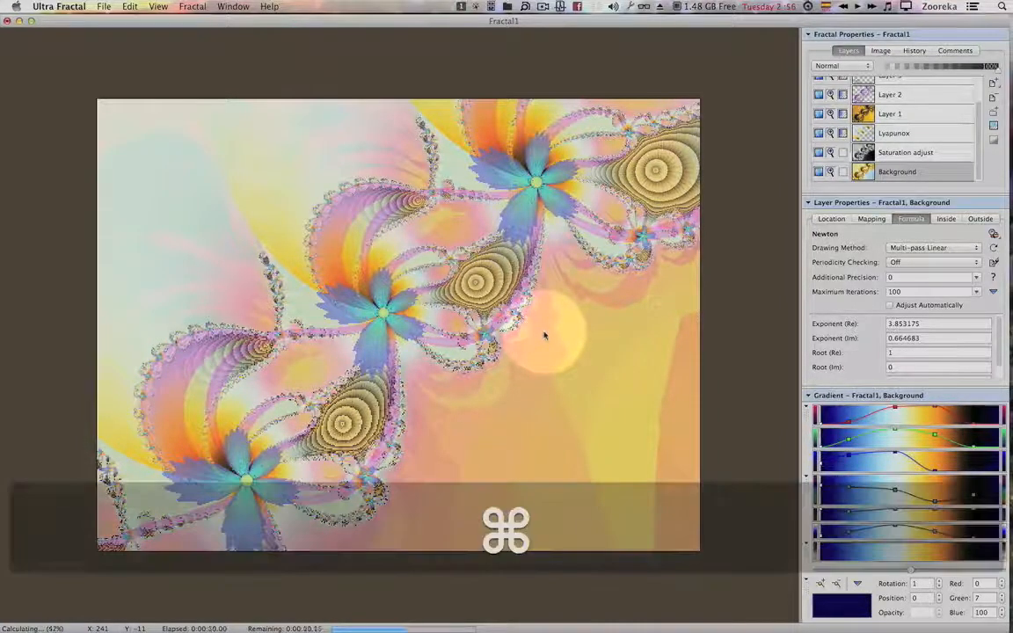
key("super+a")
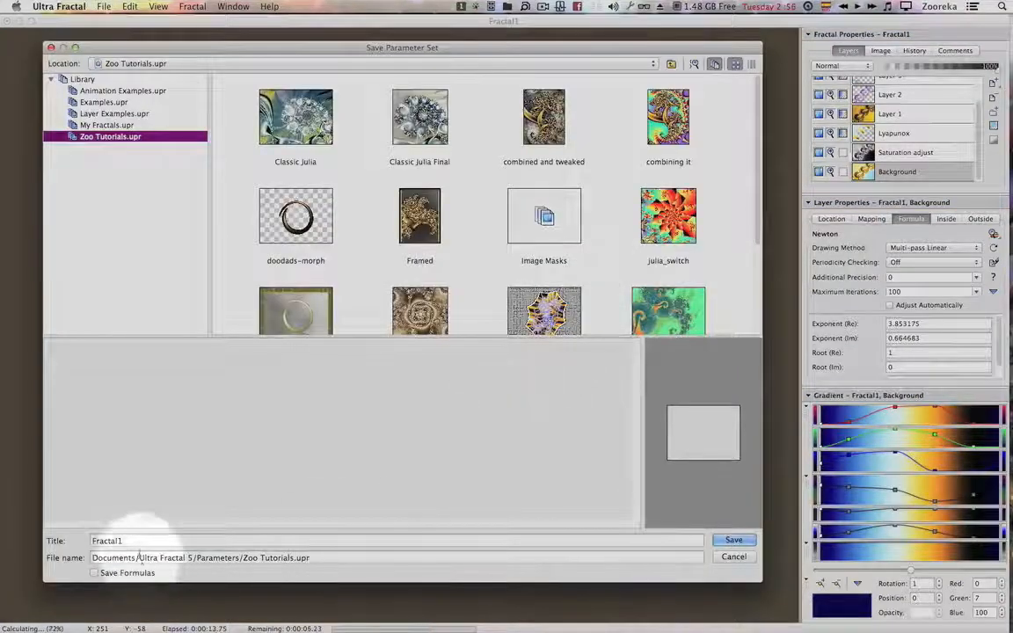
double_click(81, 540)
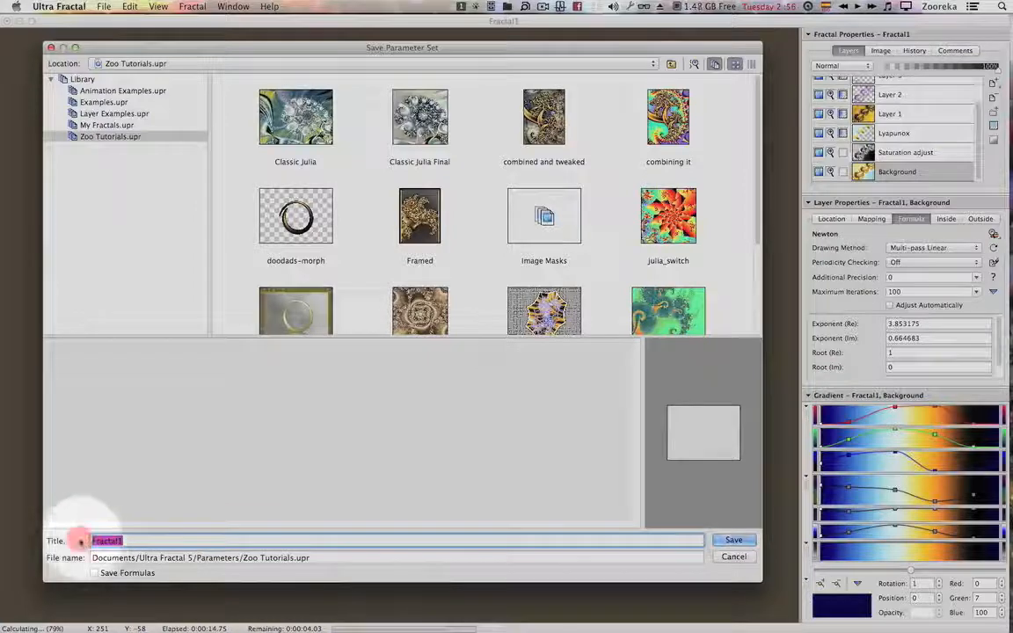
type("Newton")
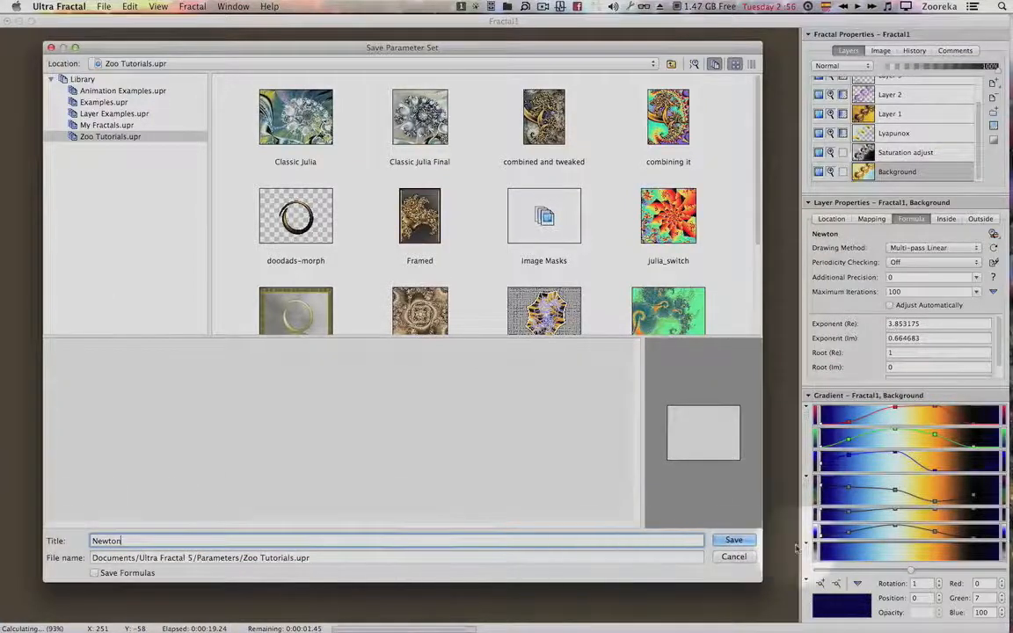
left_click(734, 540)
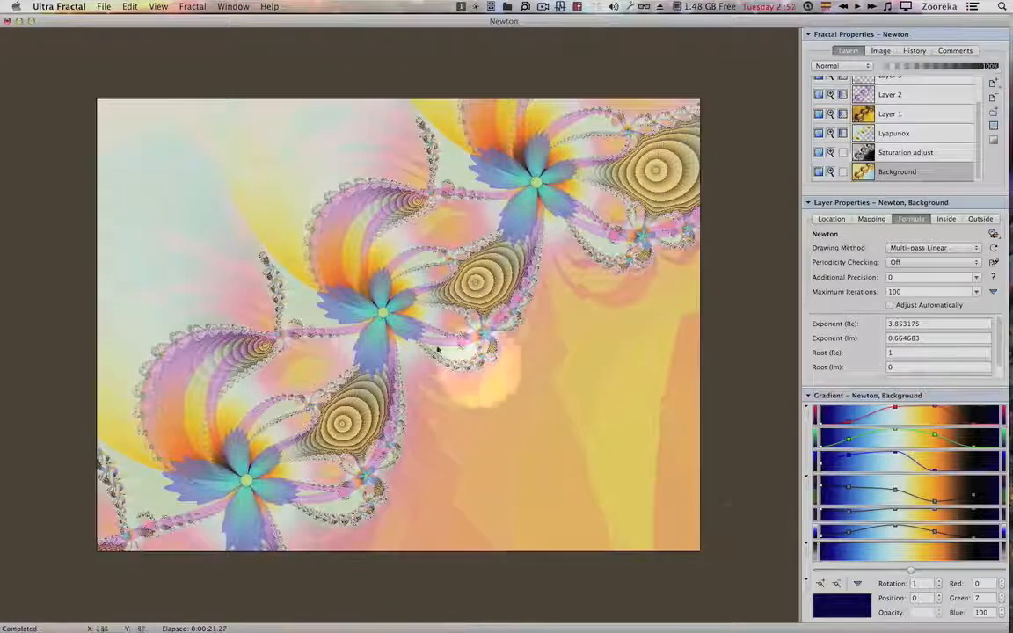
Save the fractal as a file named Newton on the Desktop.
left_click(104, 6)
left_click(124, 115)
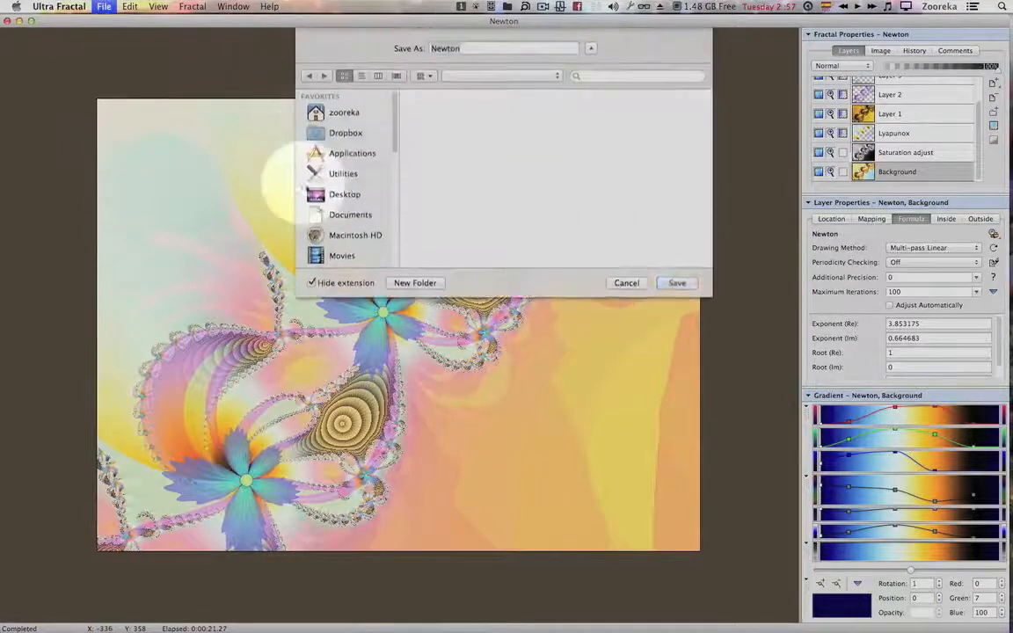
type("Newto")
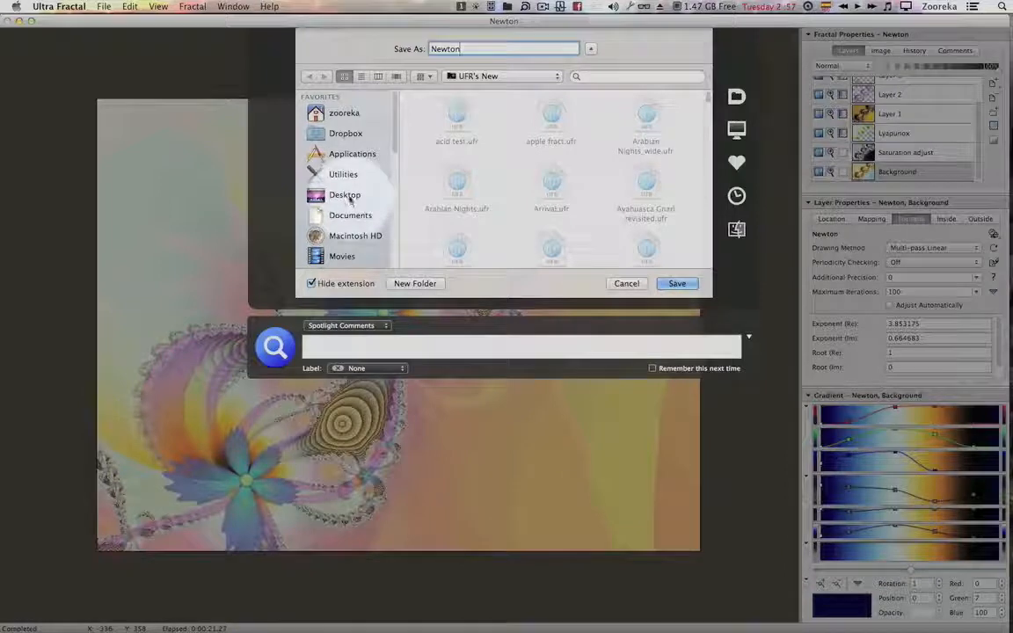
left_click(350, 197)
left_click(689, 283)
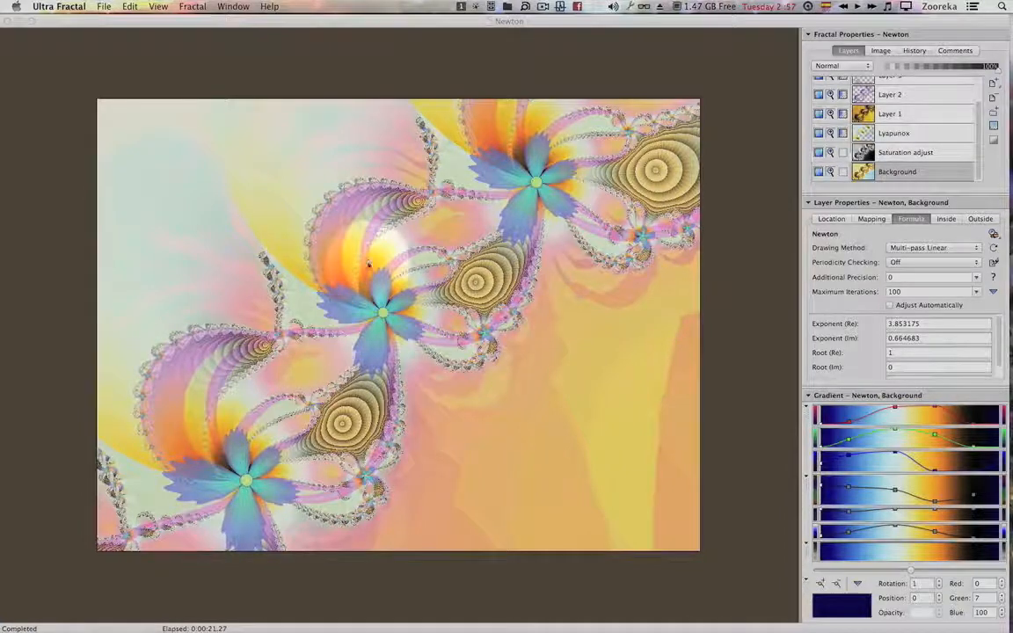
Show the fractal window's toolbar to examine its commands, and hide it again.
right_click(433, 24)
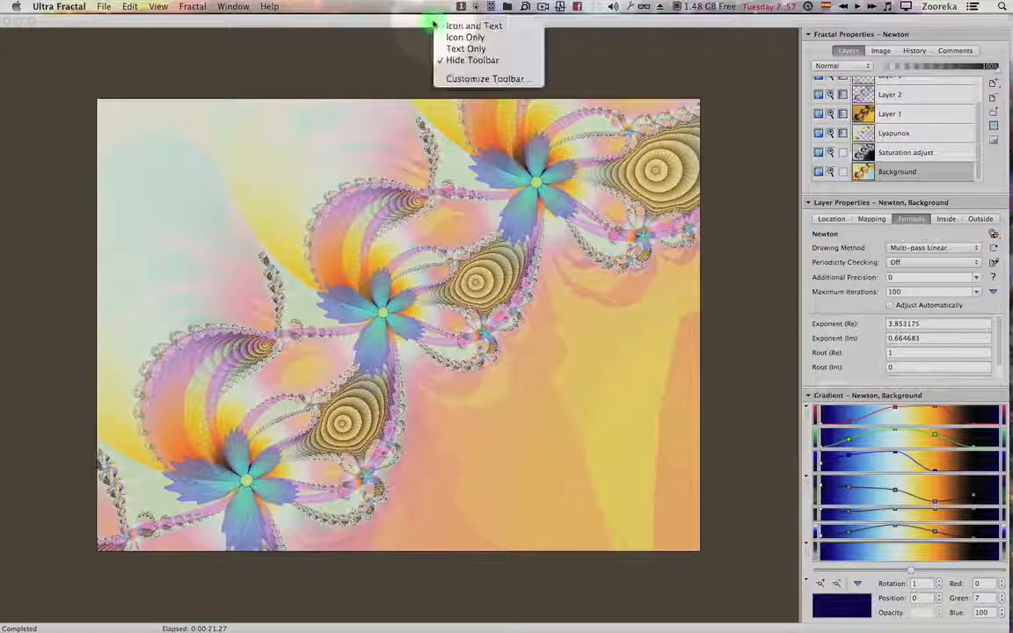
left_click(469, 60)
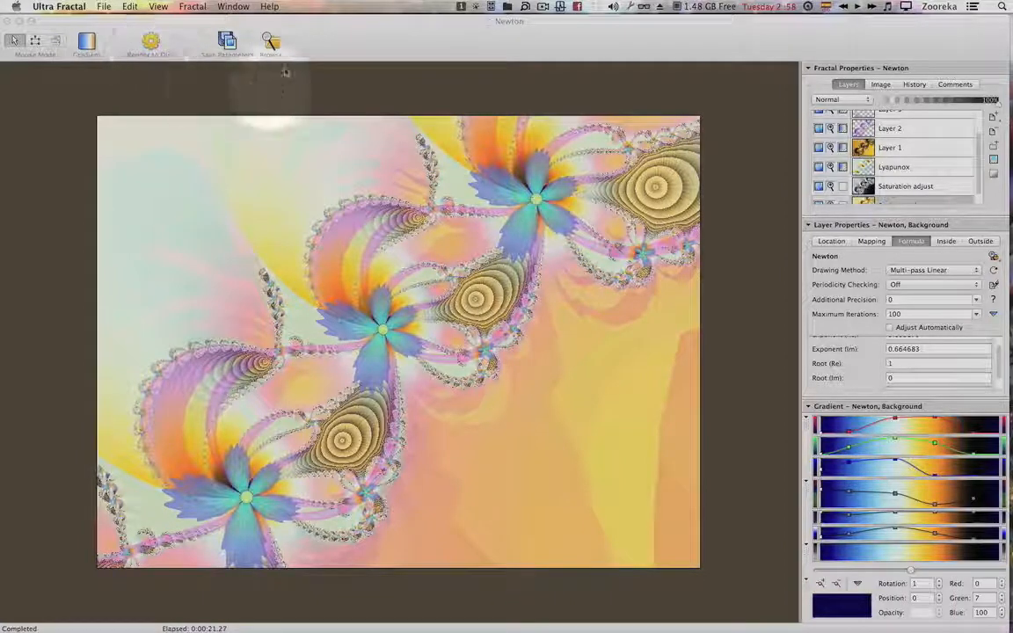
right_click(373, 45)
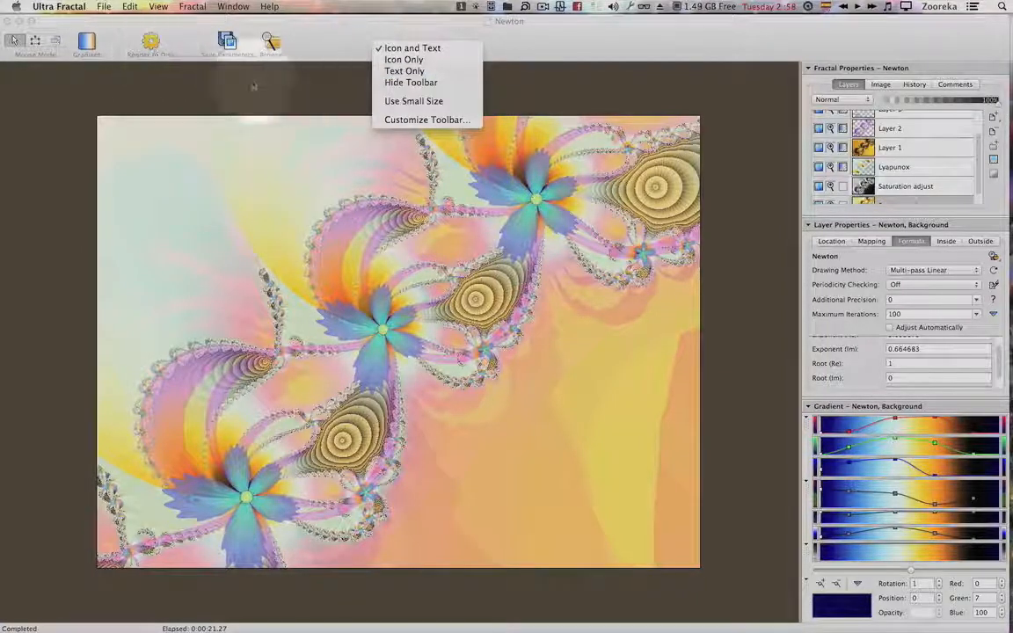
left_click(410, 85)
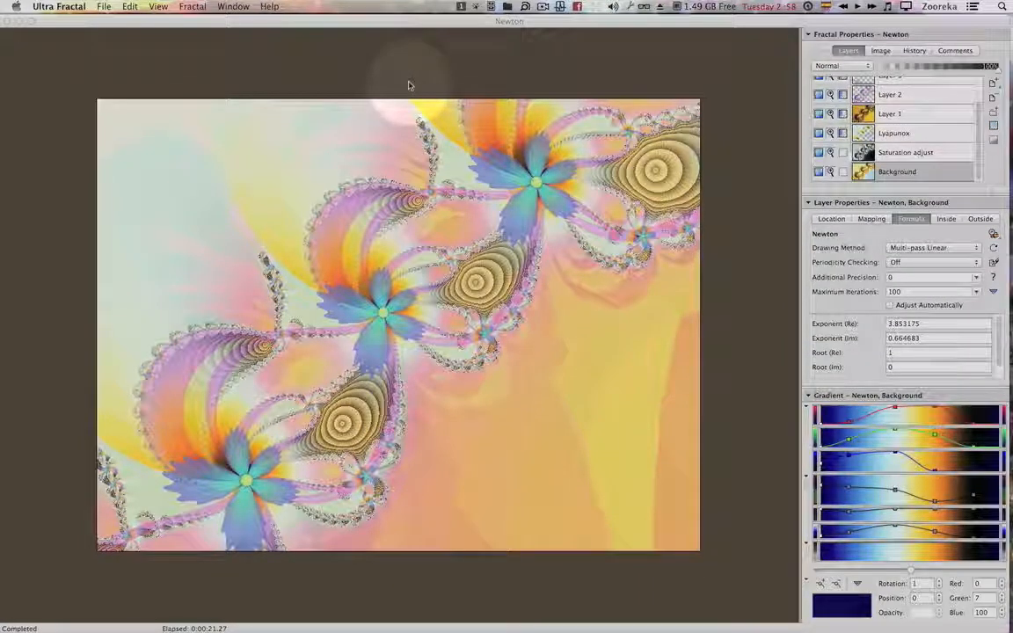
Open the Render to Disk settings for the Newton fractal, move them aside and review the available file formats.
left_click_drag(420, 132, 281, 197)
key("super")
key("super+r")
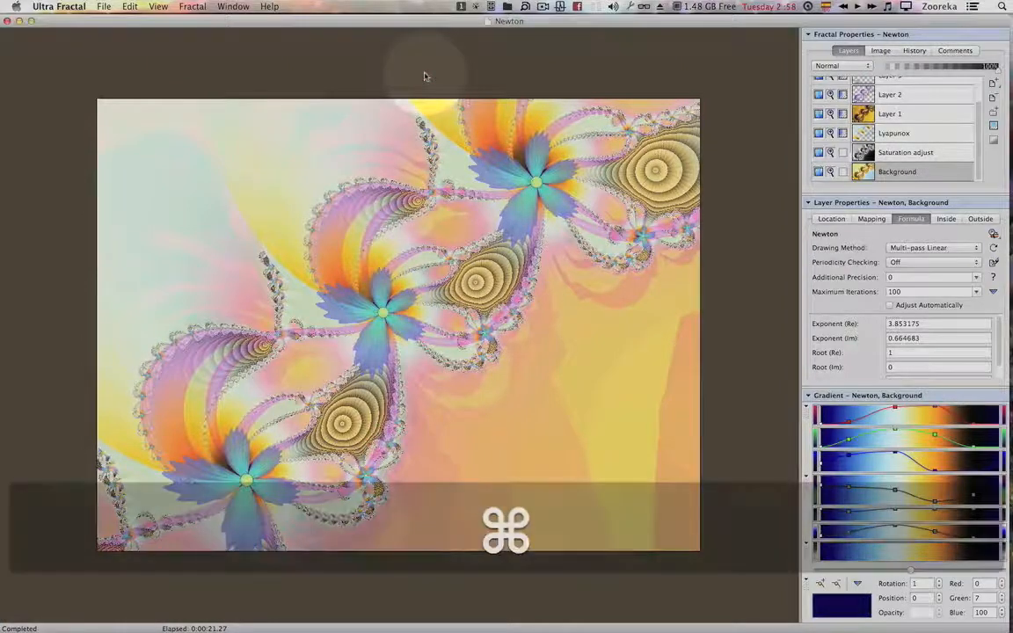
key("super+r")
left_click_drag(594, 123, 152, 112)
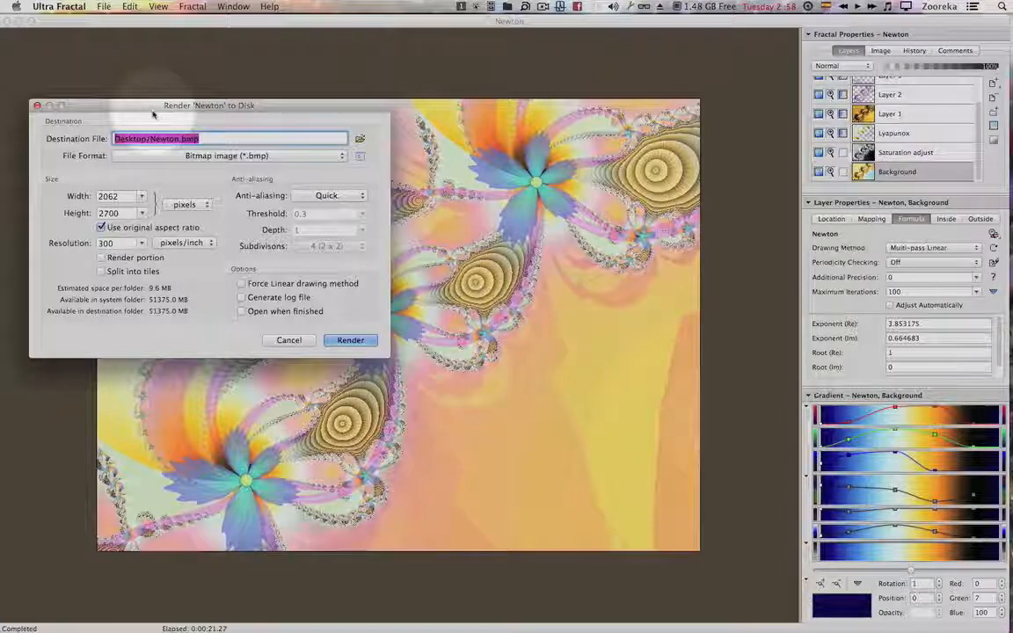
left_click_drag(160, 111, 216, 90)
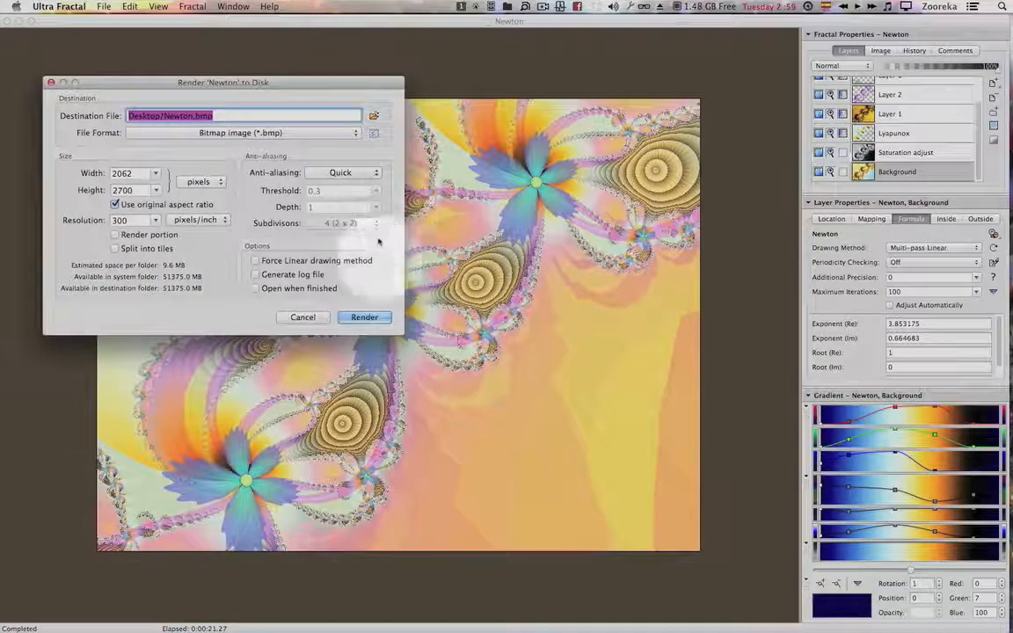
left_click(347, 134)
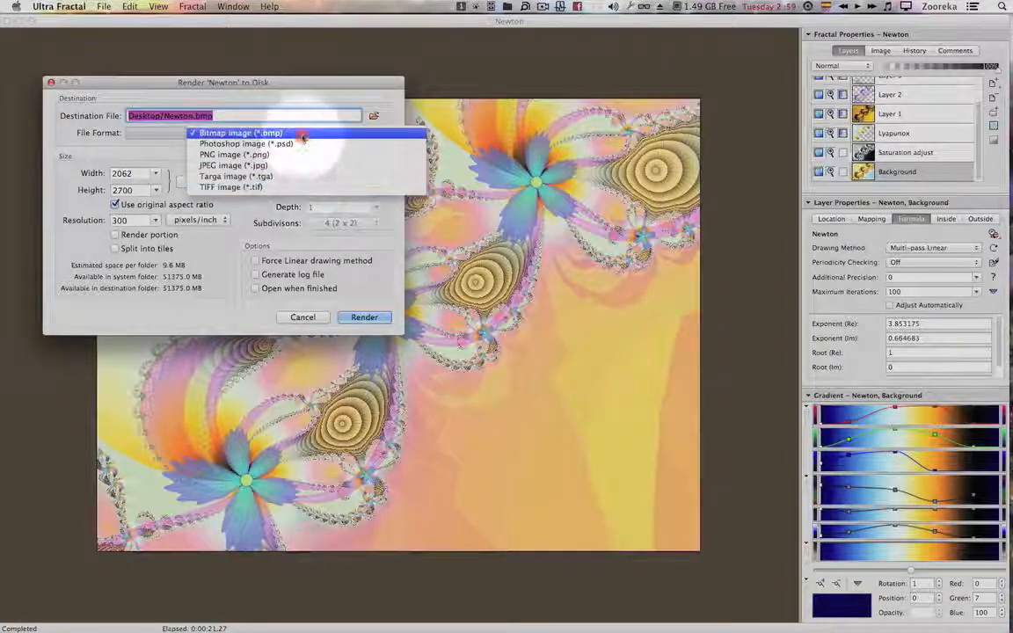
left_click(324, 93)
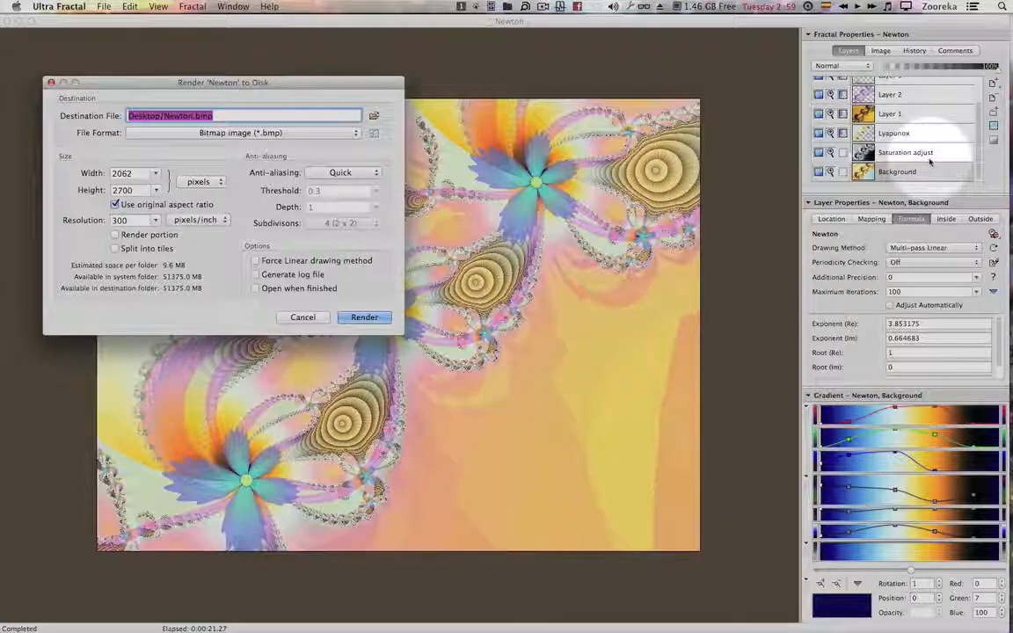
Set the render's file format to Photoshop image (*.psd) and view its layer export options without changing them.
left_click(352, 135)
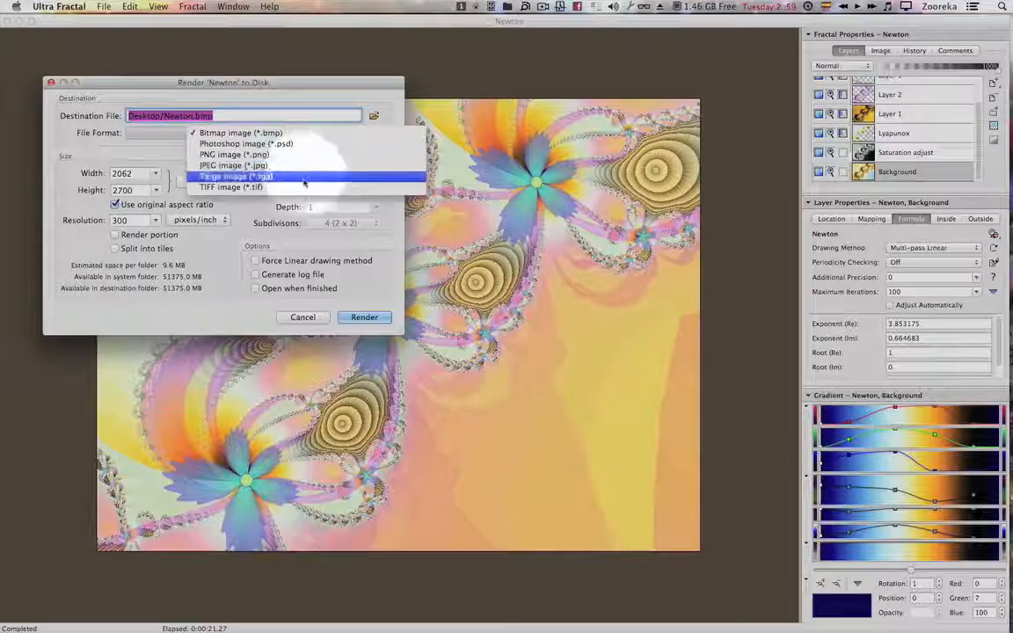
left_click(302, 146)
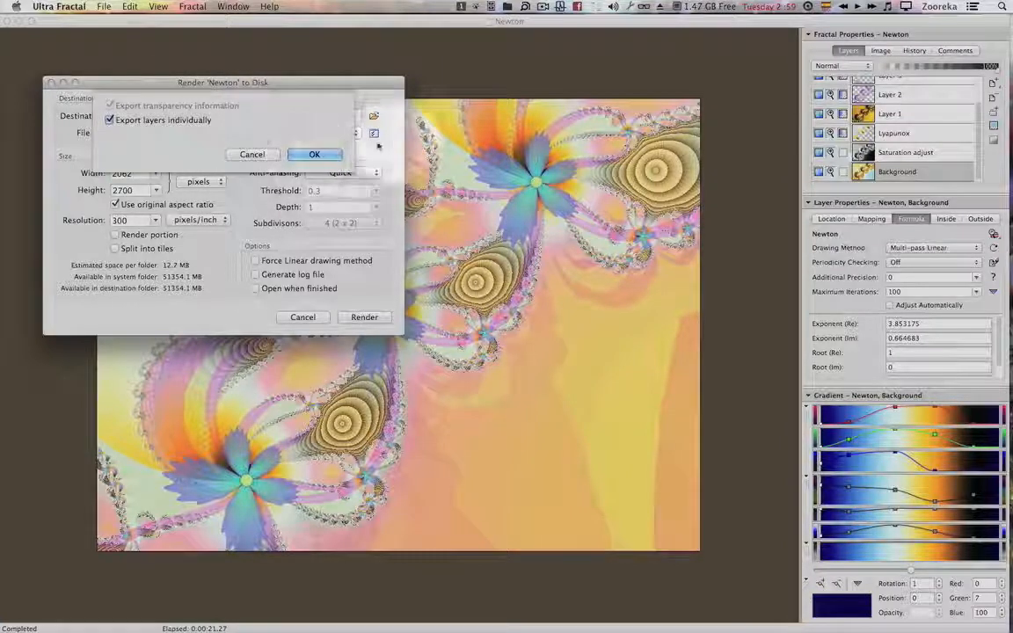
left_click(268, 155)
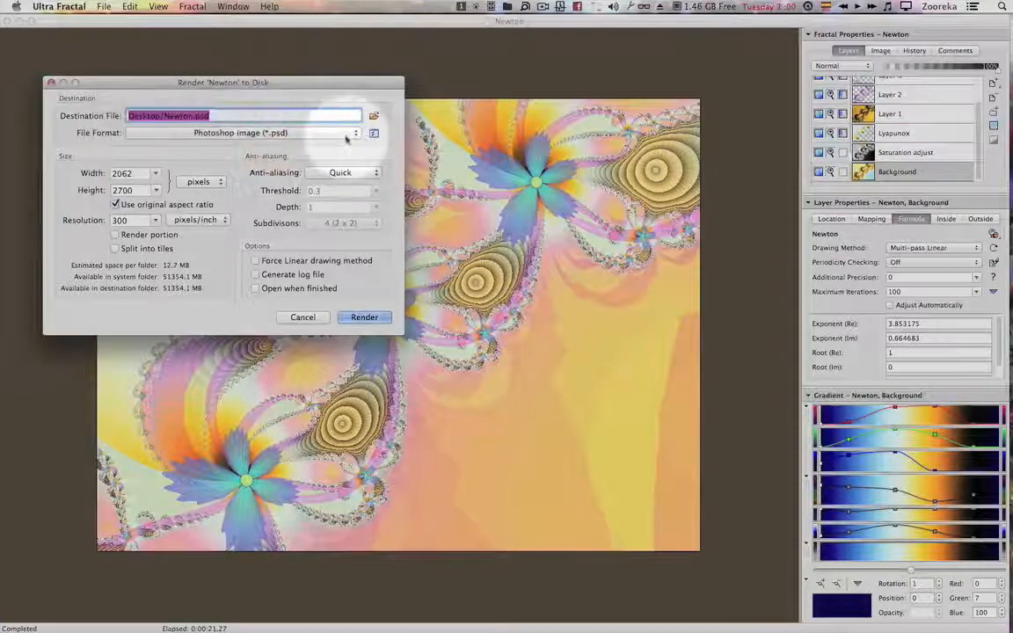
Set the render's file format to PNG image (*.png) and view its transparency export options without changing them.
left_click(346, 133)
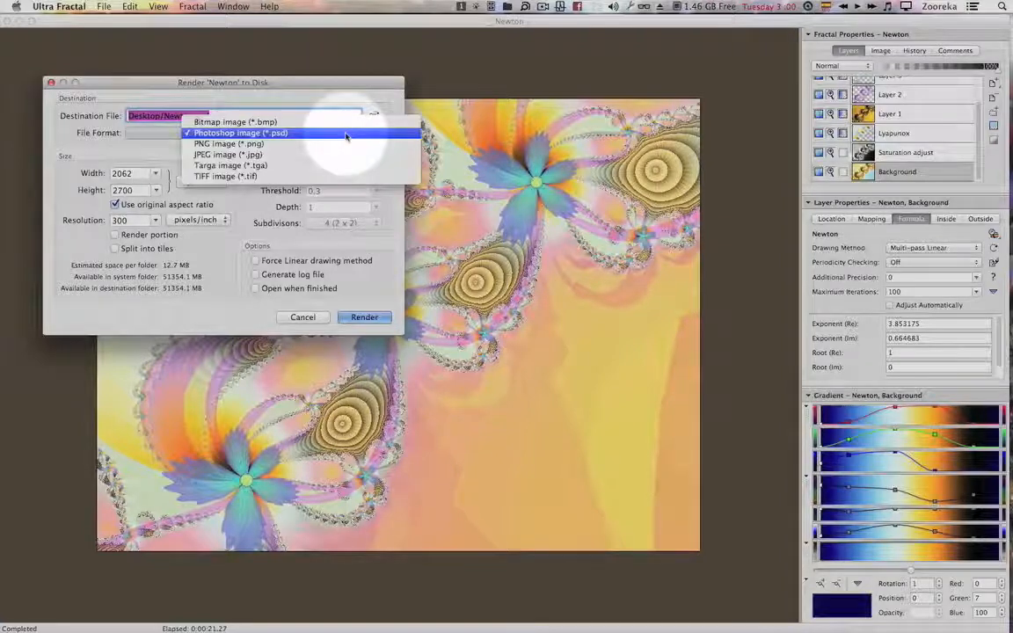
left_click(294, 145)
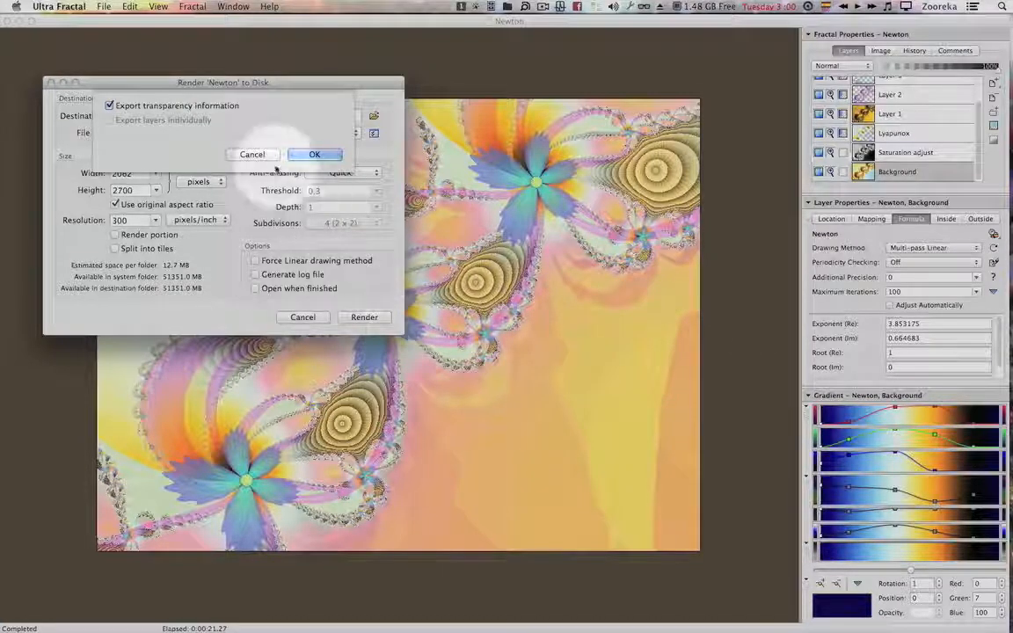
left_click(252, 154)
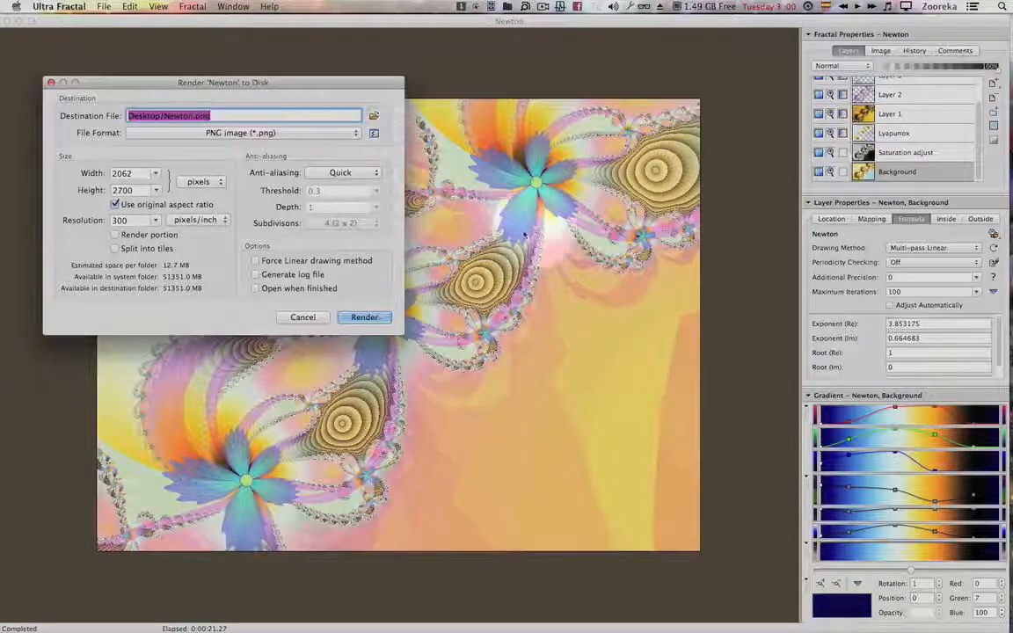
Set the render's file format to Bitmap image (*.bmp) and its width to 3500 pixels, keeping the original aspect ratio.
left_click(347, 135)
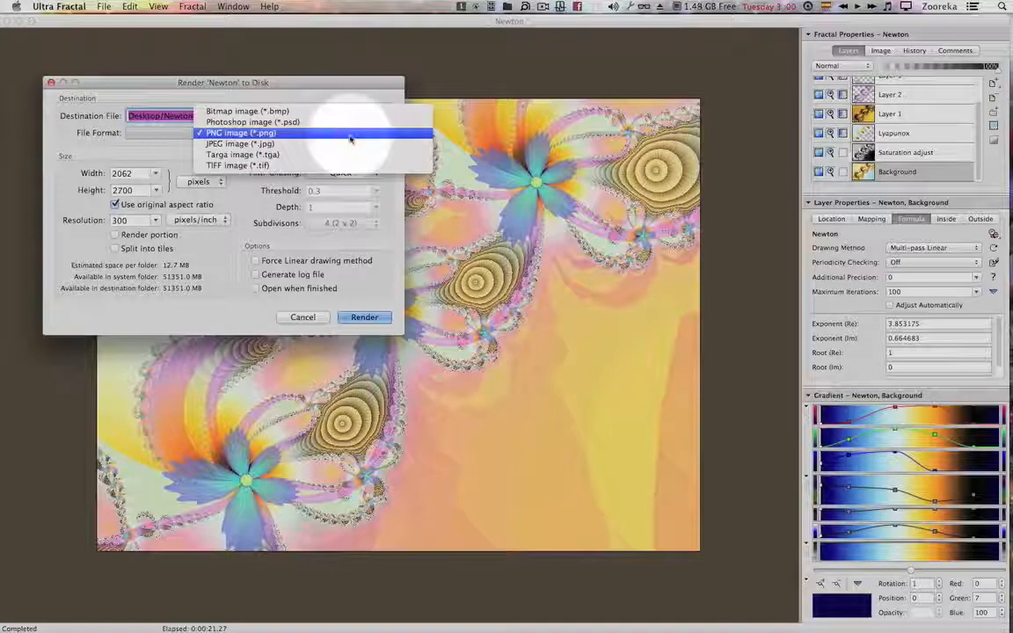
left_click(330, 111)
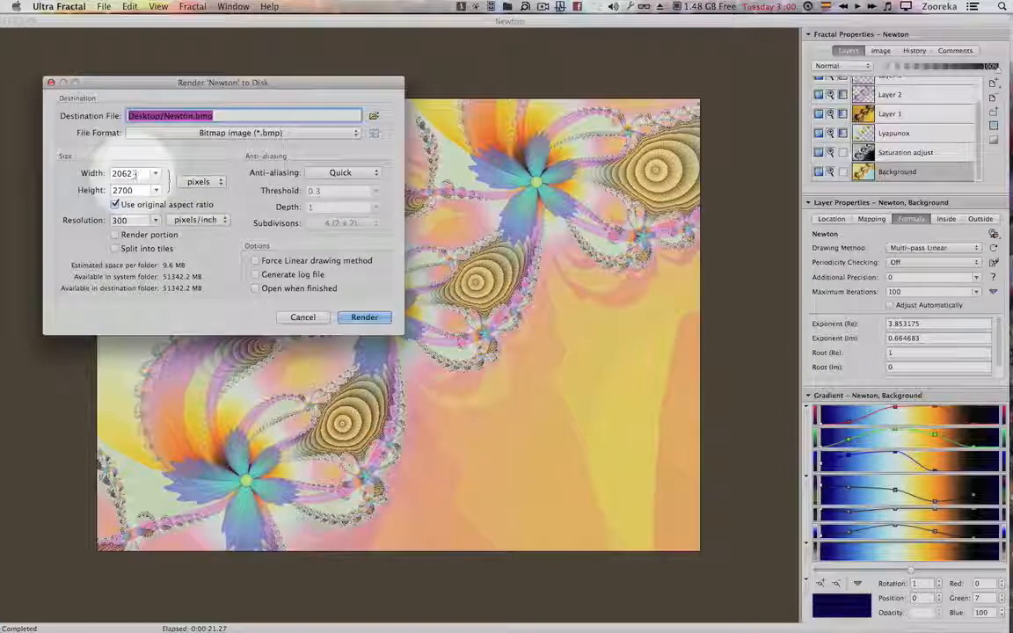
double_click(134, 174)
mouse_move(195, 81)
left_mouse_down()
mouse_move(203, 69)
mouse_move(187, 52)
mouse_move(195, 77)
left_mouse_up()
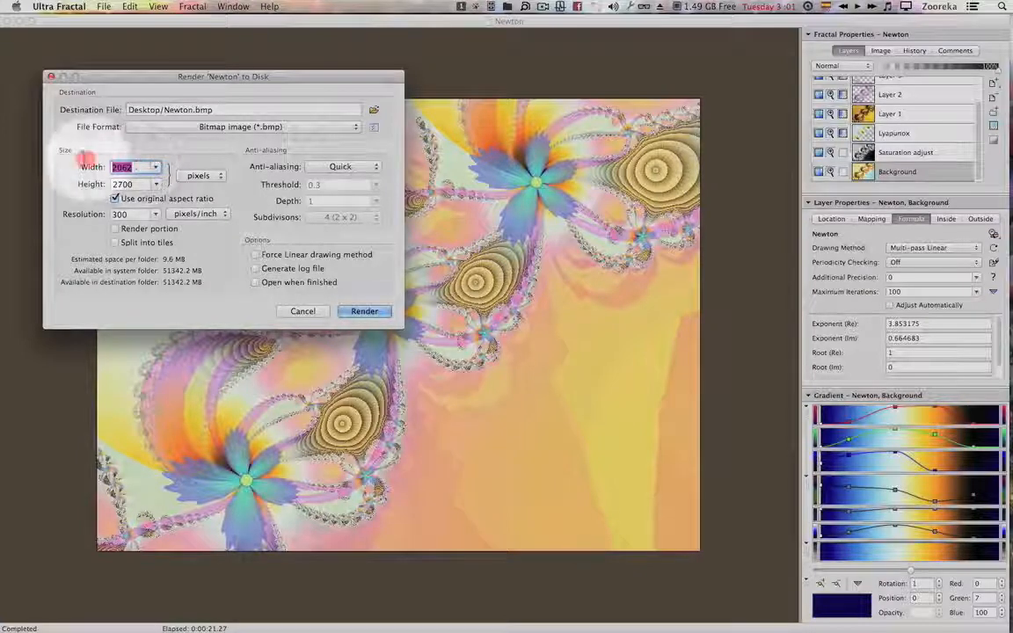
type("3500")
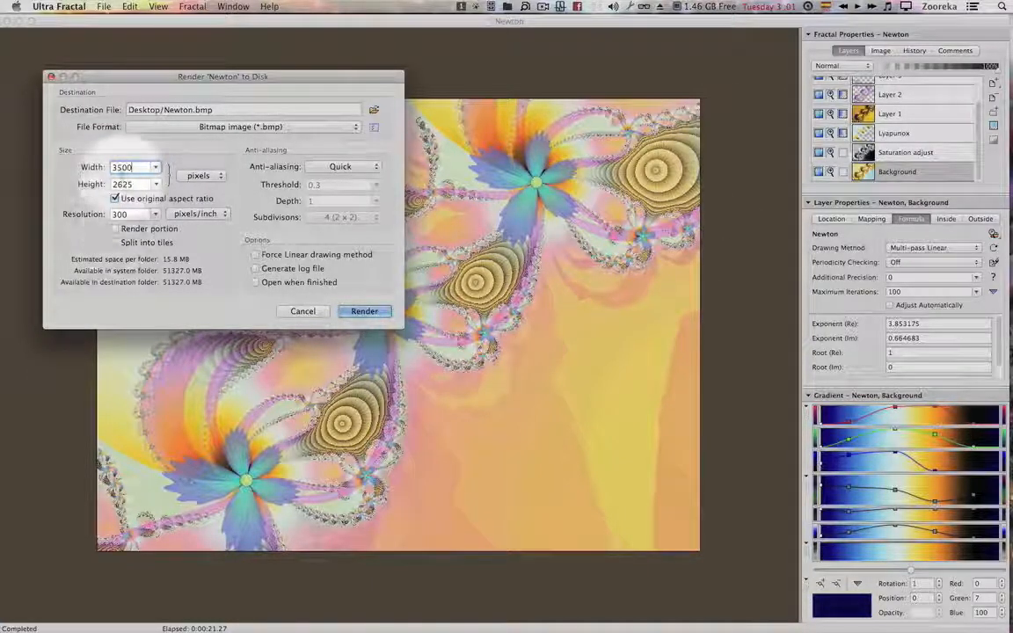
double_click(137, 167)
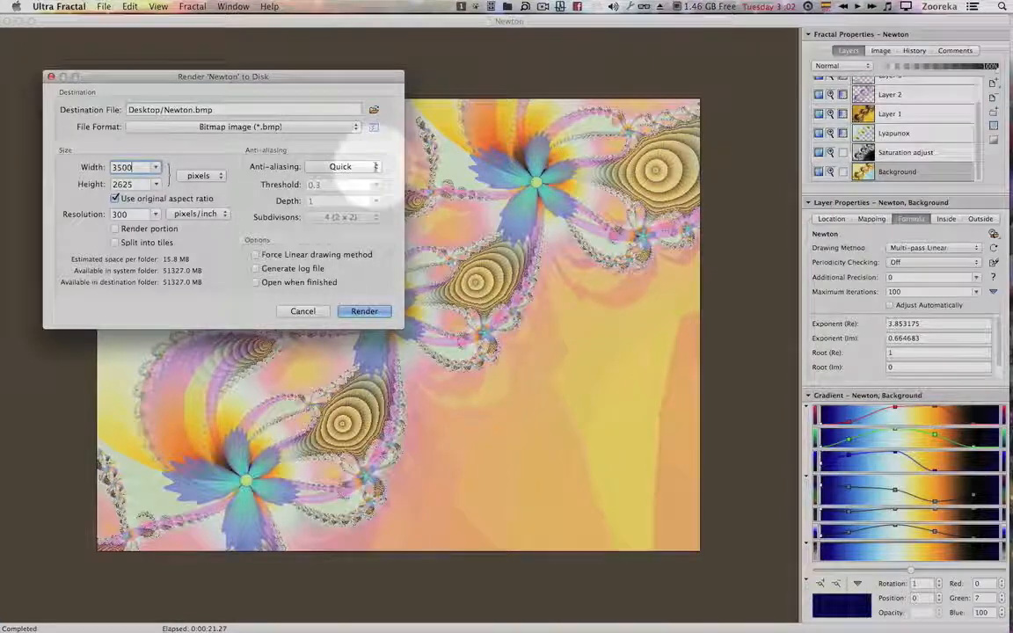
Start the Newton render to disk with Normal anti-aliasing and reposition its progress window over the fractal's corner.
left_click(373, 167)
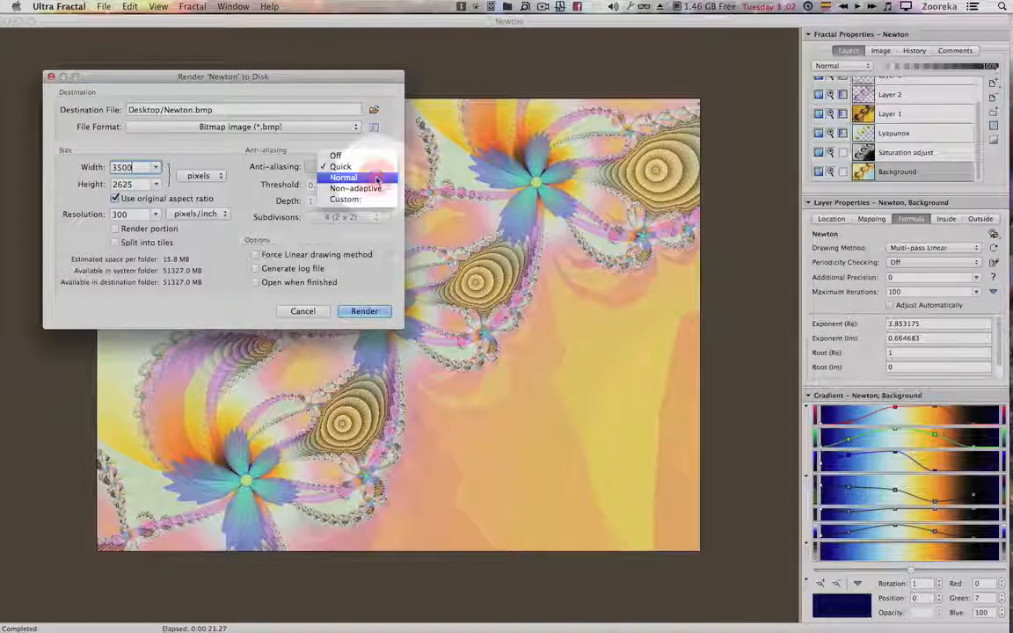
left_click(376, 179)
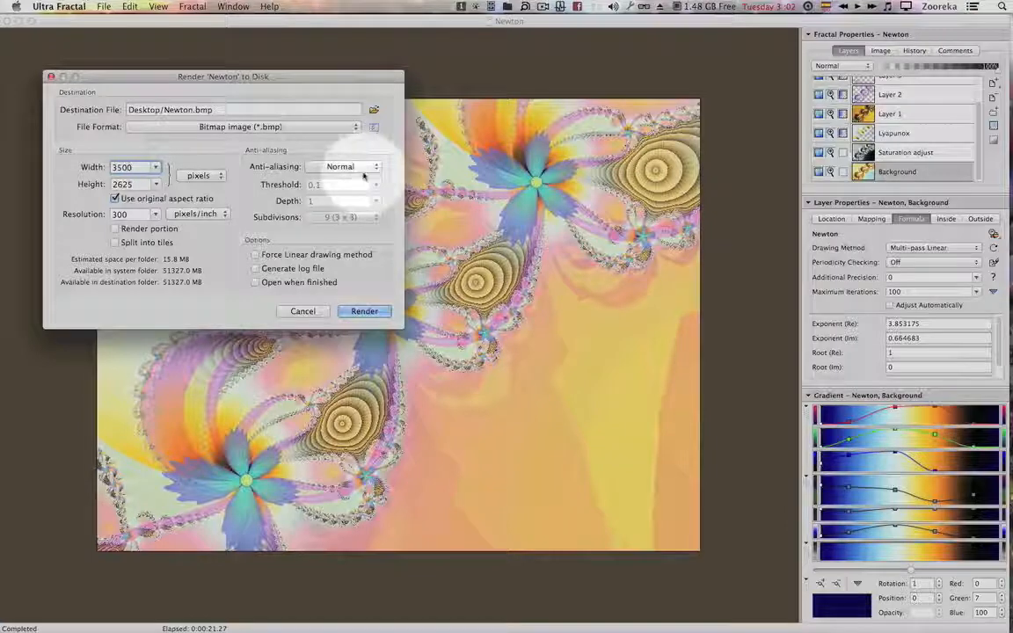
left_click(364, 311)
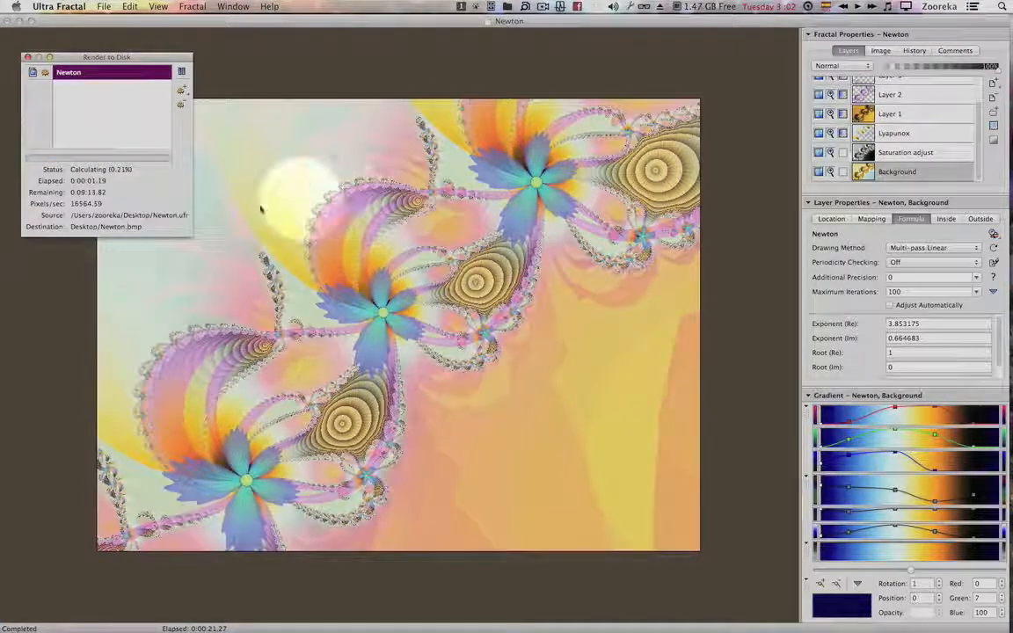
left_click_drag(165, 59, 184, 102)
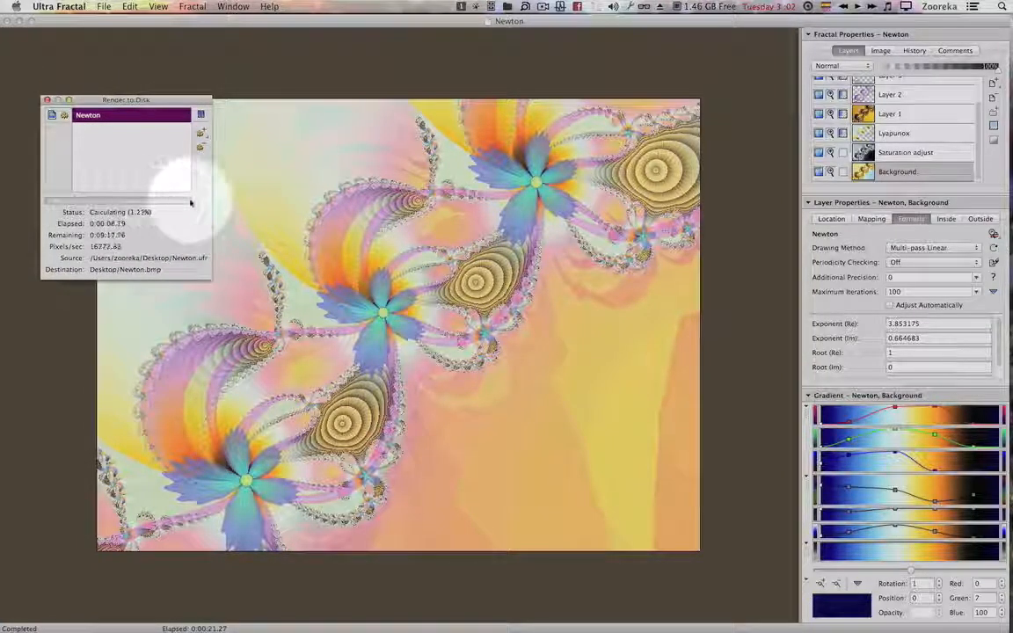
left_click(202, 115)
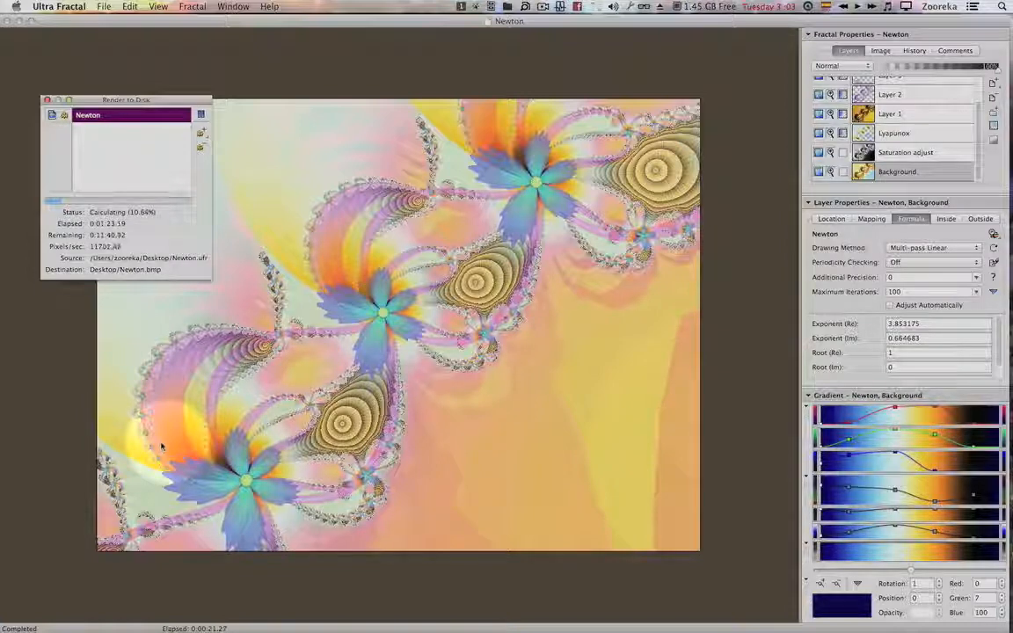
mouse_move(1006, 237)
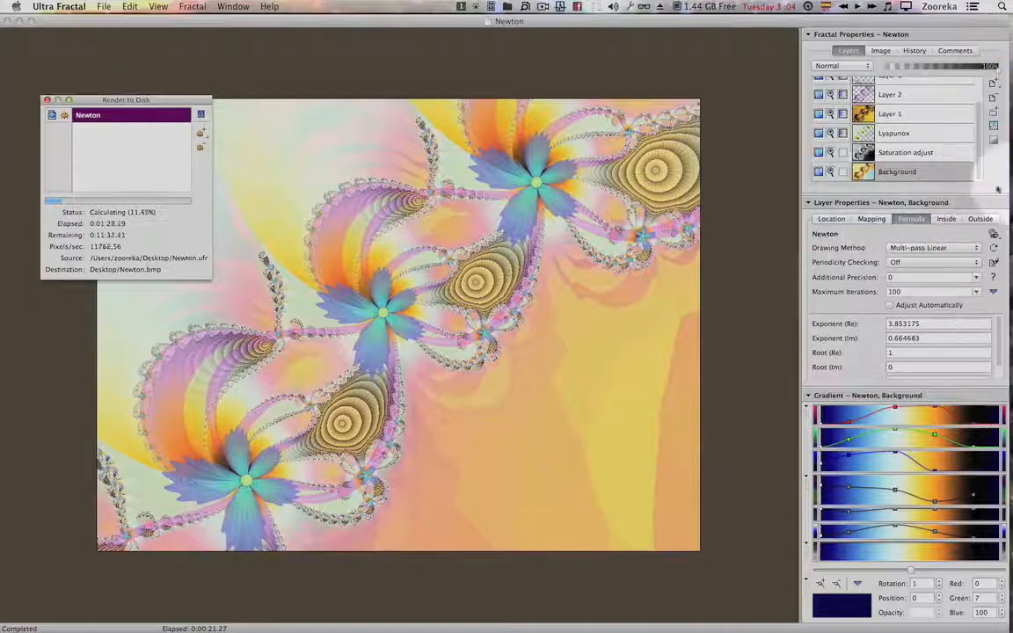